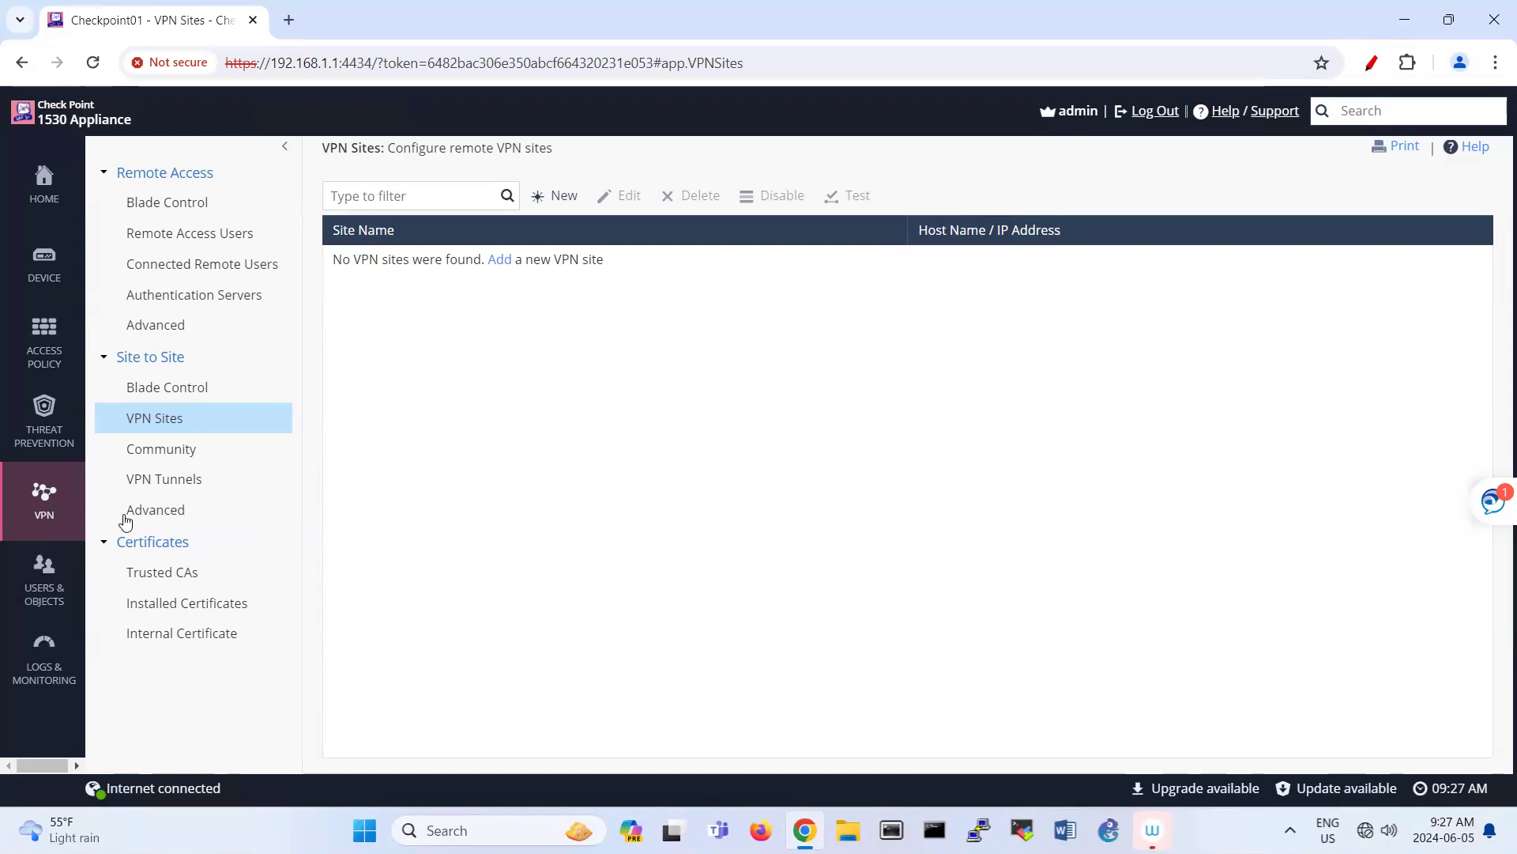
Step: Add a new VPN site with peer IP address 142.232.197.43
left_click(501, 263)
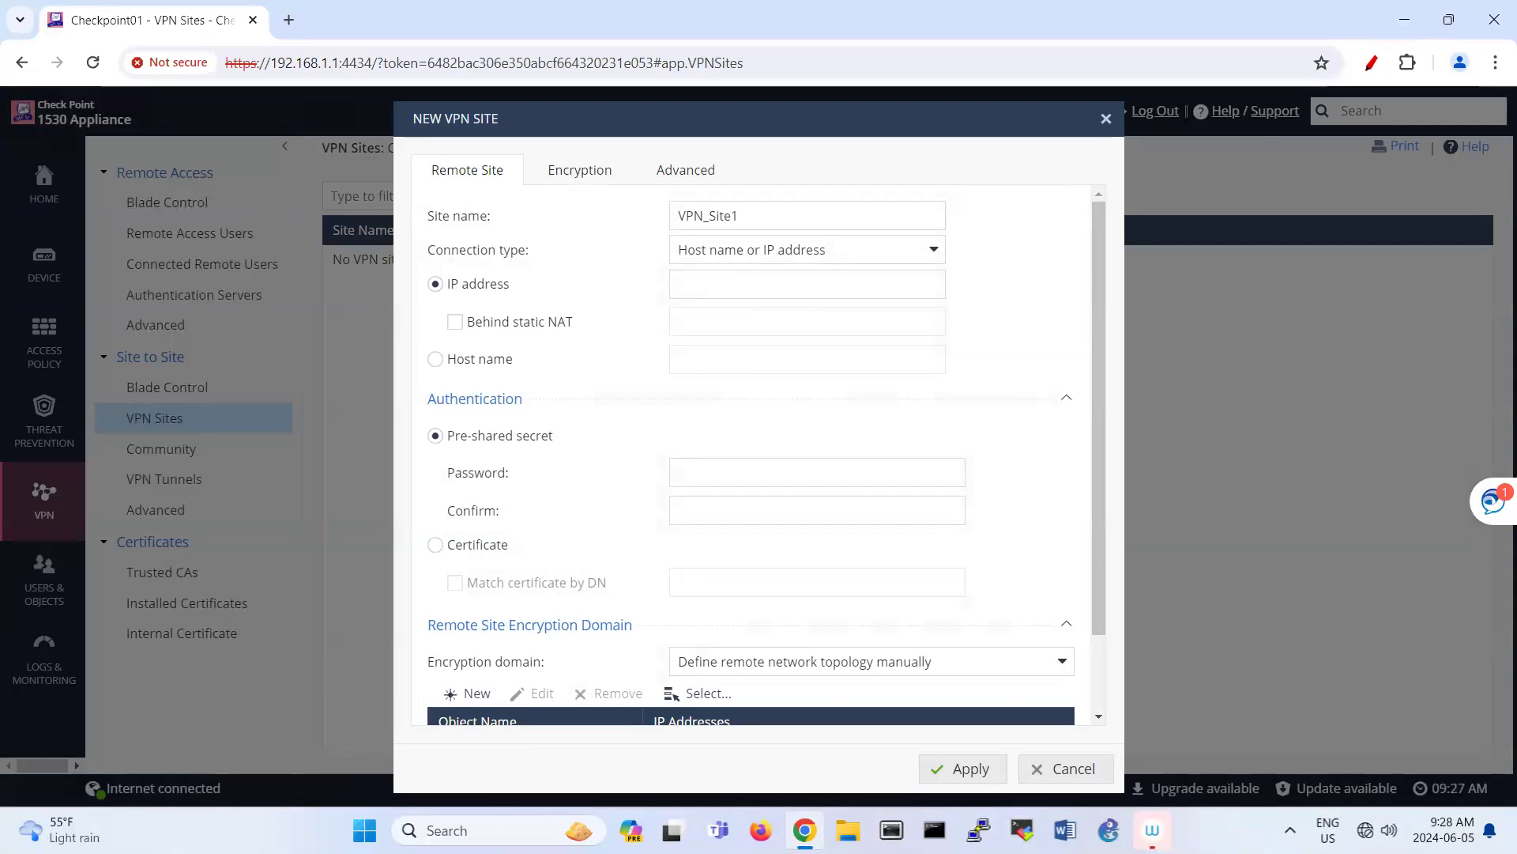
left_click(689, 285)
type("142.232.")
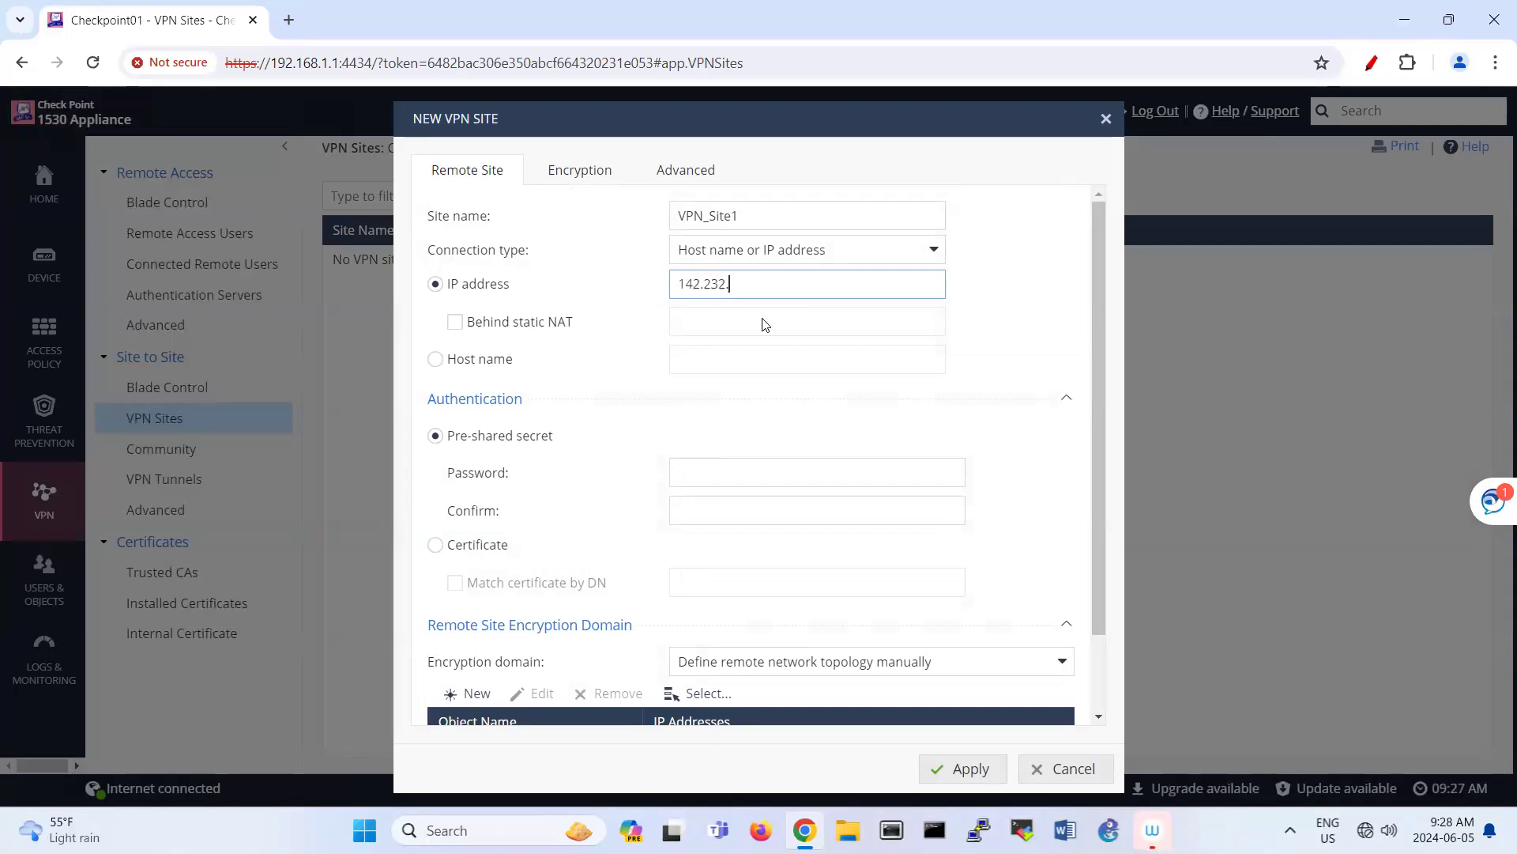
type("197.43")
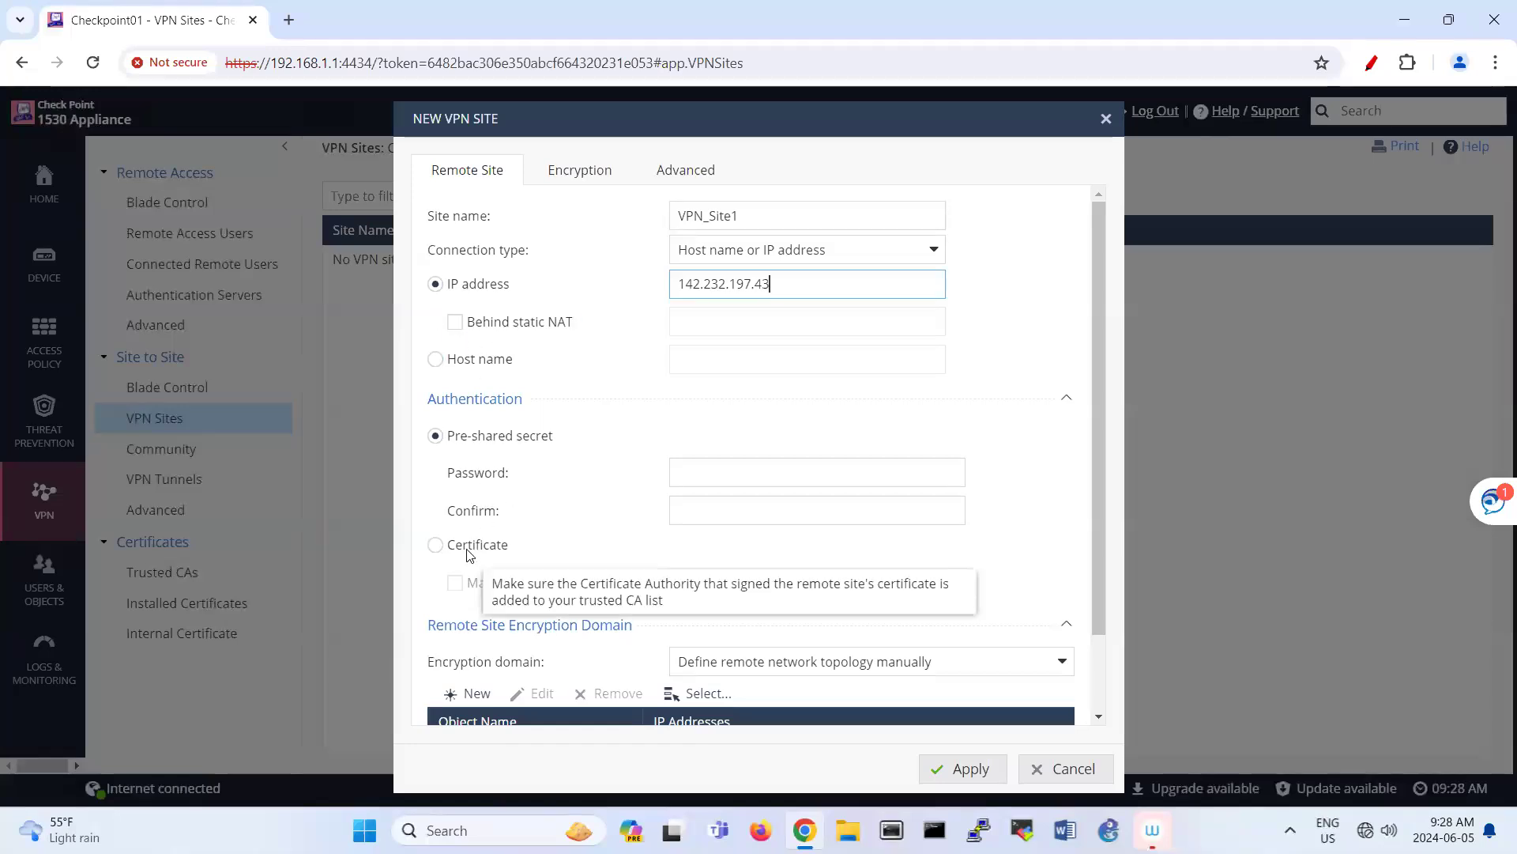
Step: Enter the pre-shared secret and confirm it in the second field
left_click(696, 476)
type("********")
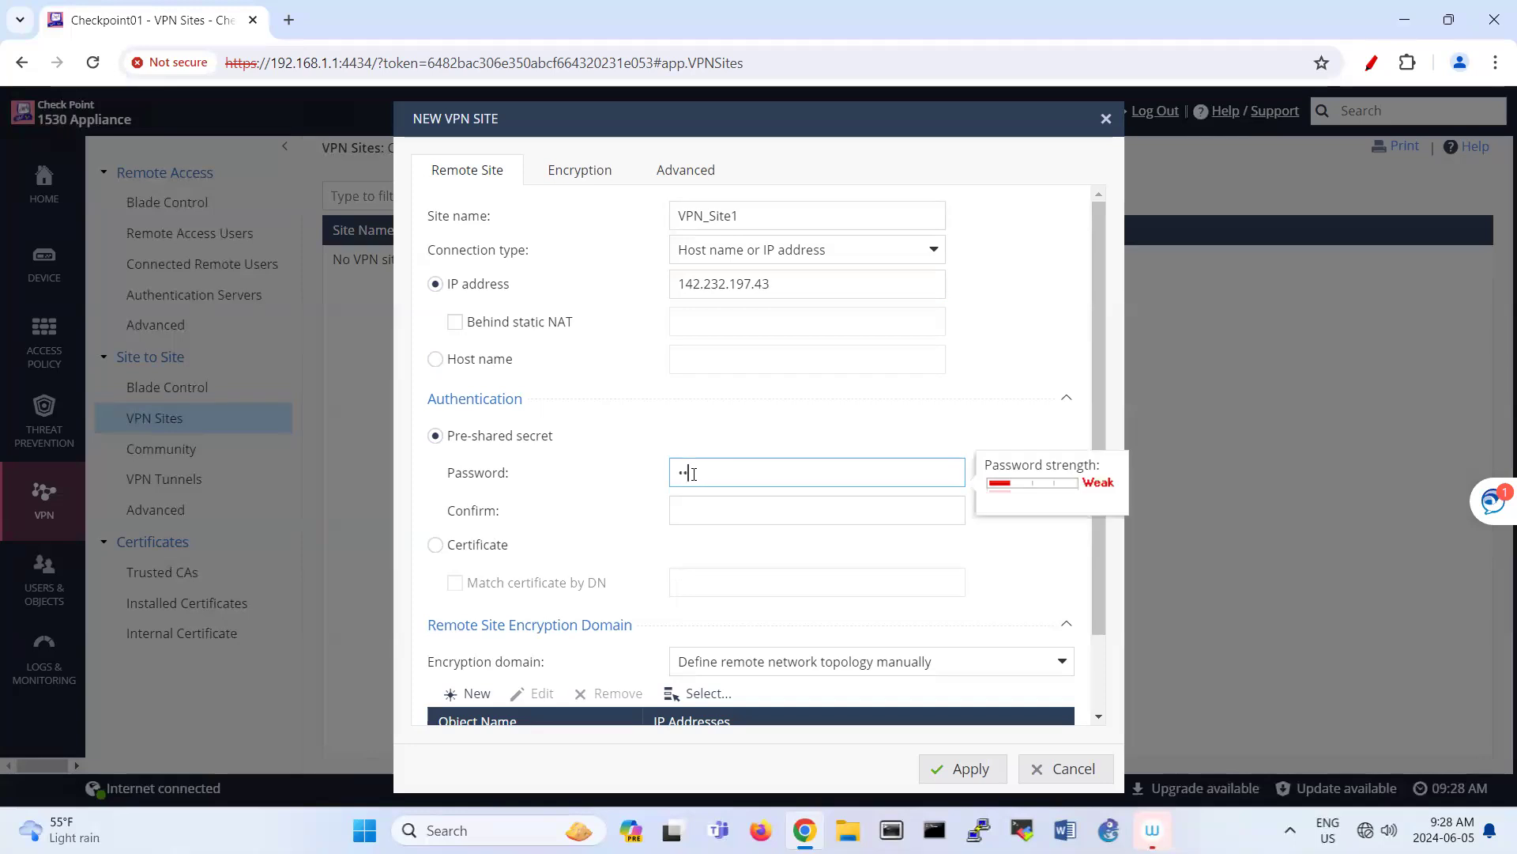
type("*")
left_click(683, 507)
type("*")
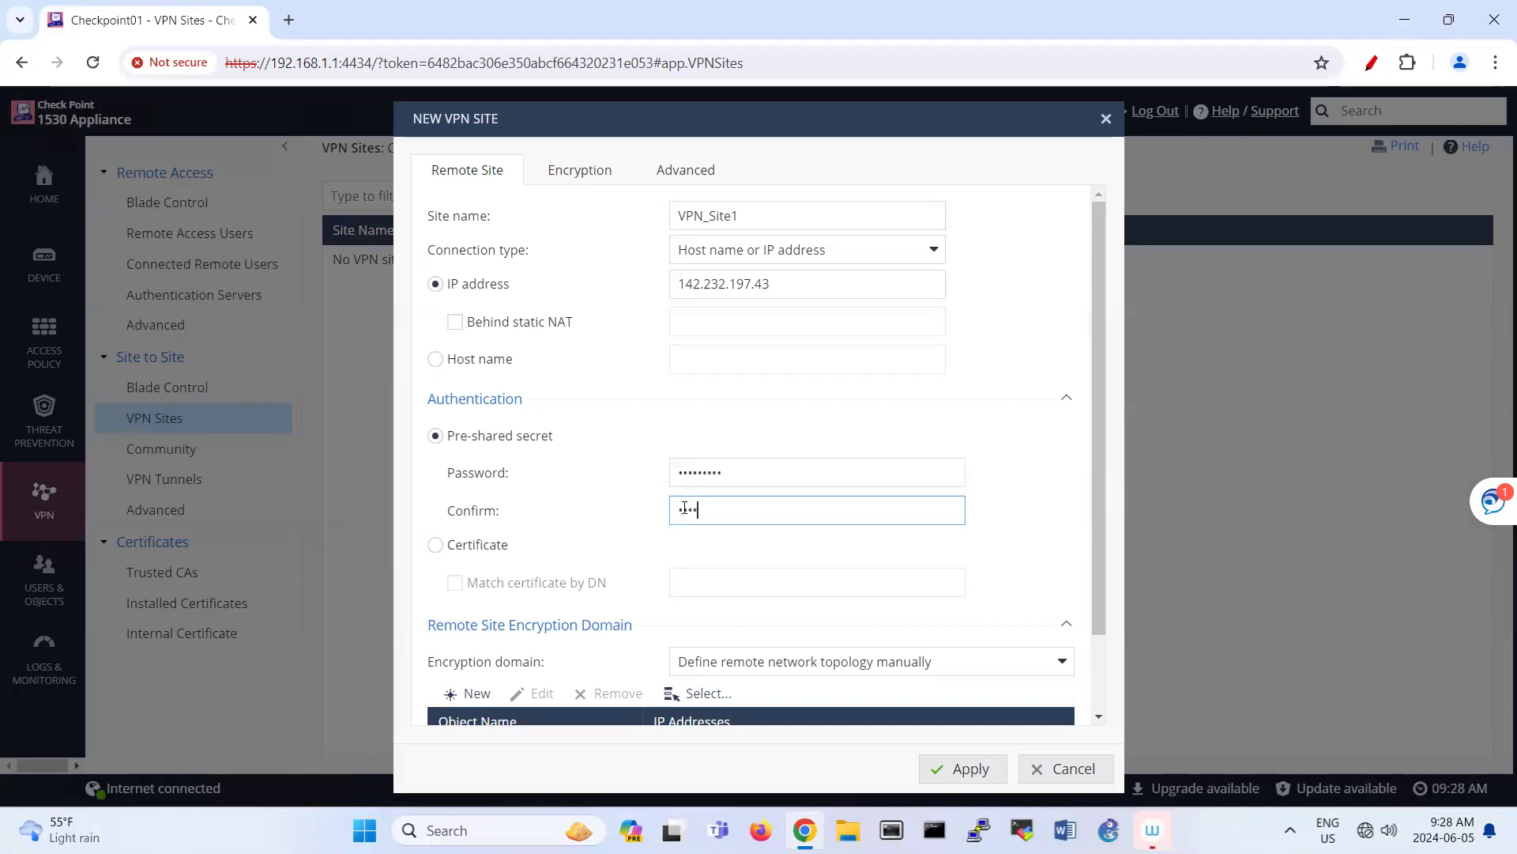
type("********")
scroll(640, 552, "down", 2)
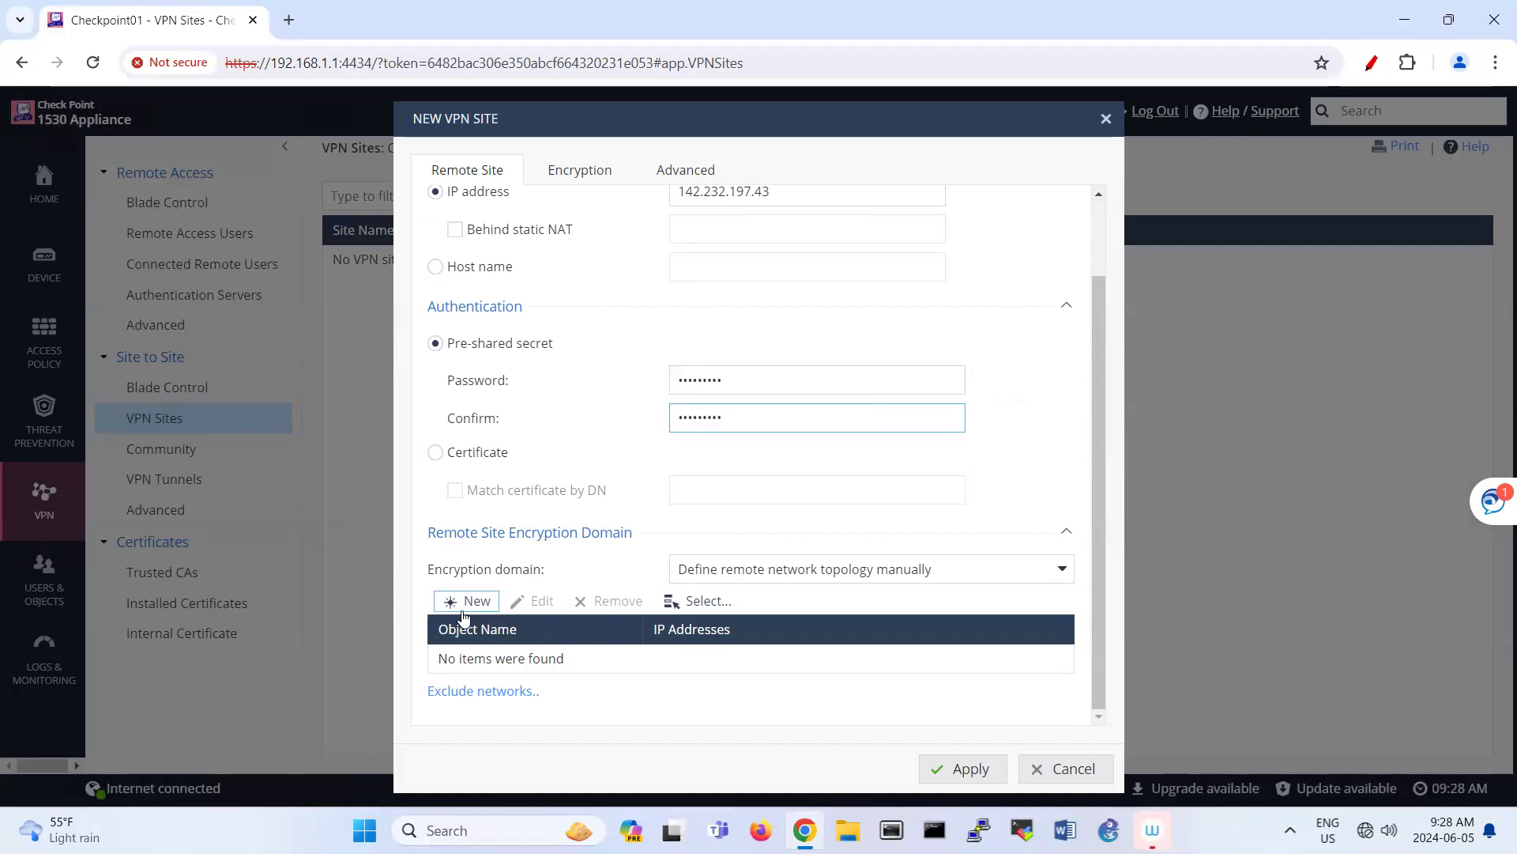
Step: Create network object Network_Palo (192.168.40.0 / 255.255.255.0) in the encryption domain, resolving the duplicate-name error
left_click(463, 610)
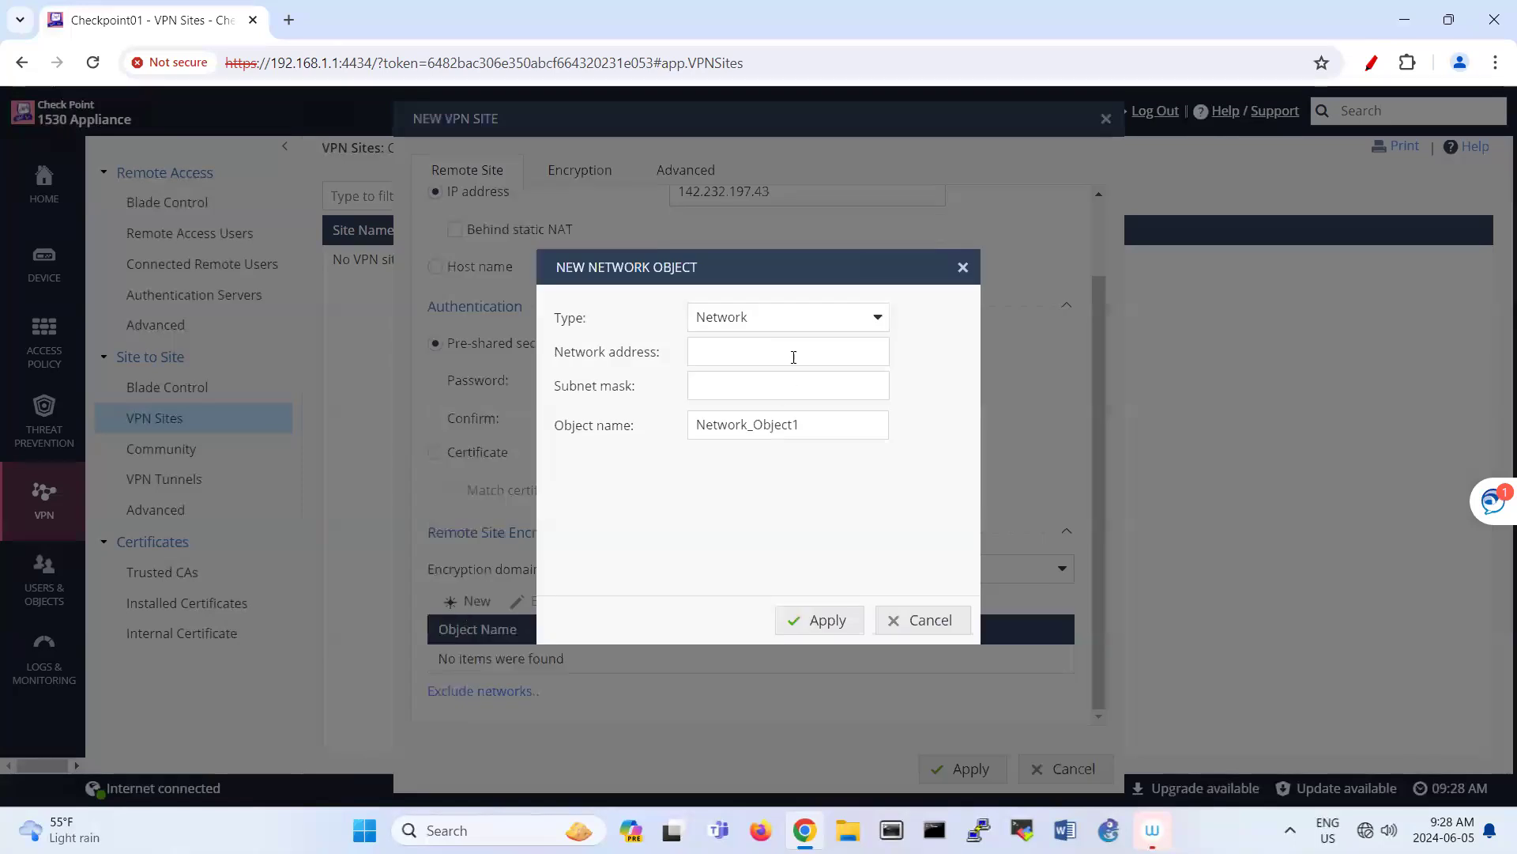
left_click(724, 361)
type("192.168")
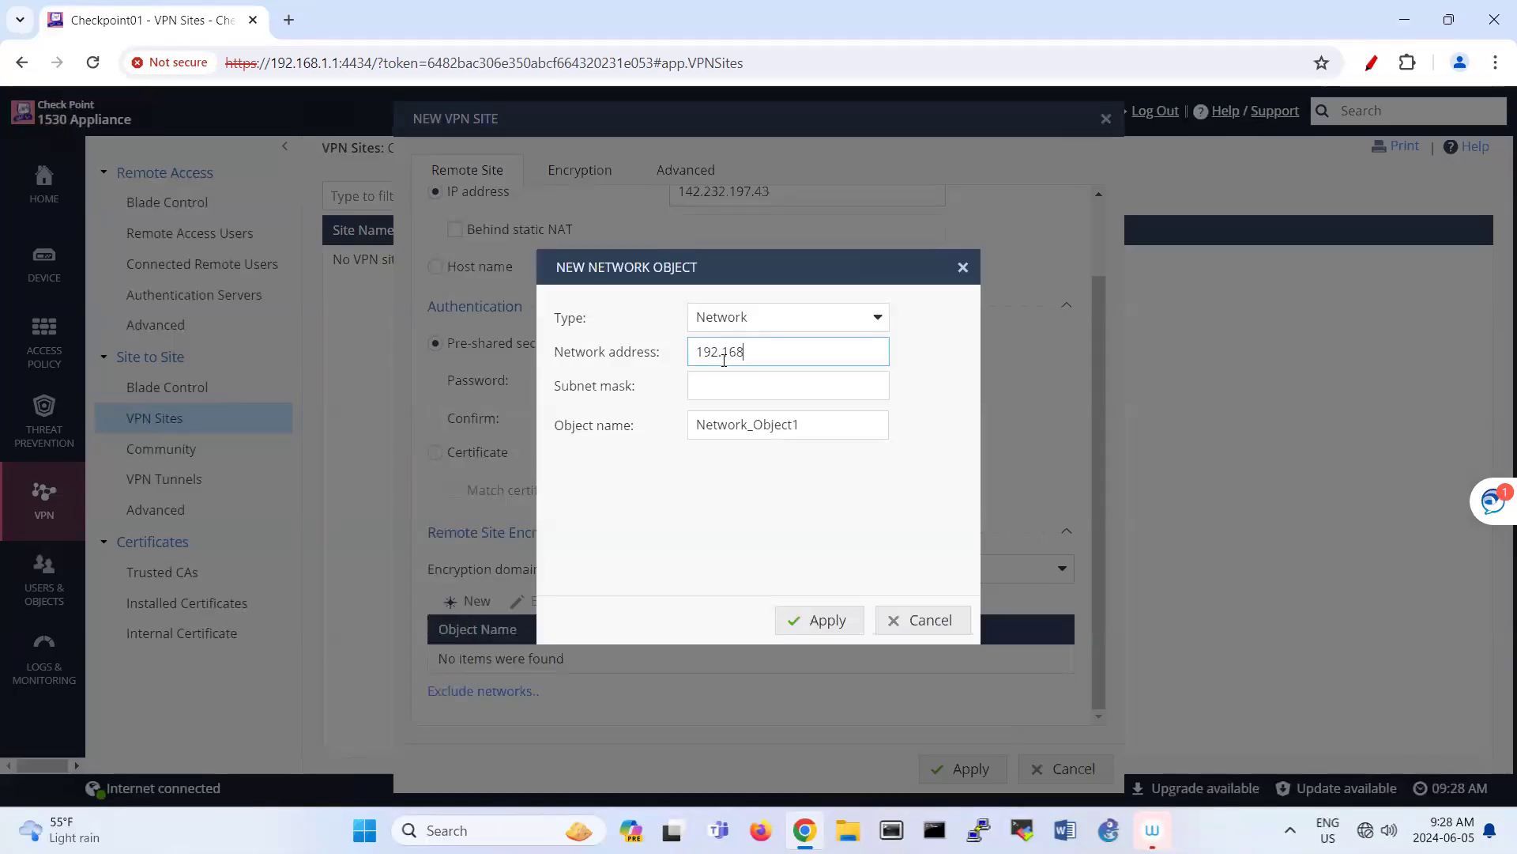
type(".40.0")
key("Tab")
type("255.255.255")
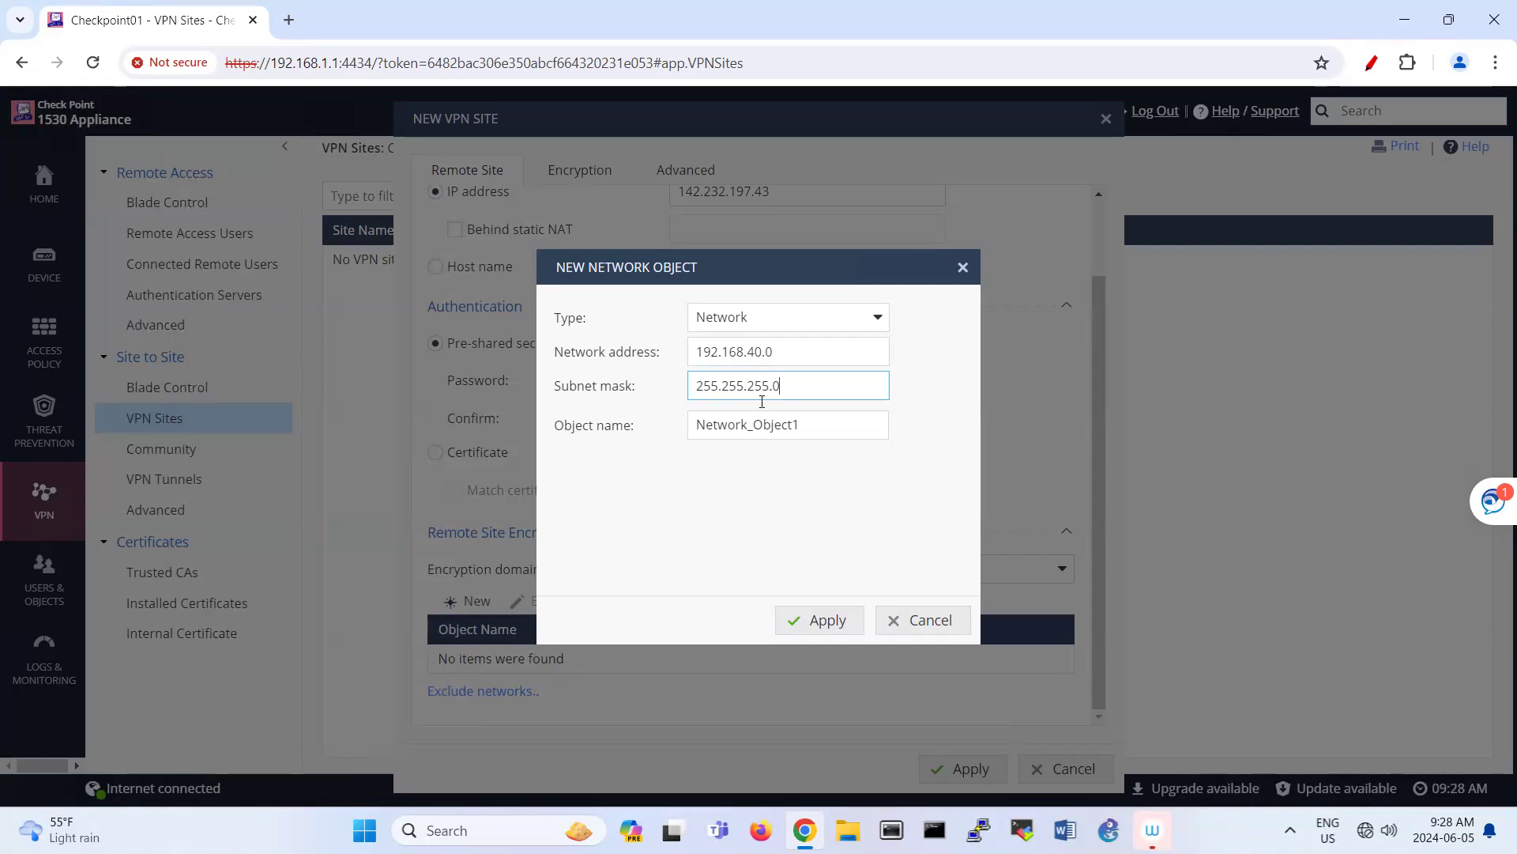
left_click_drag(753, 425, 839, 425)
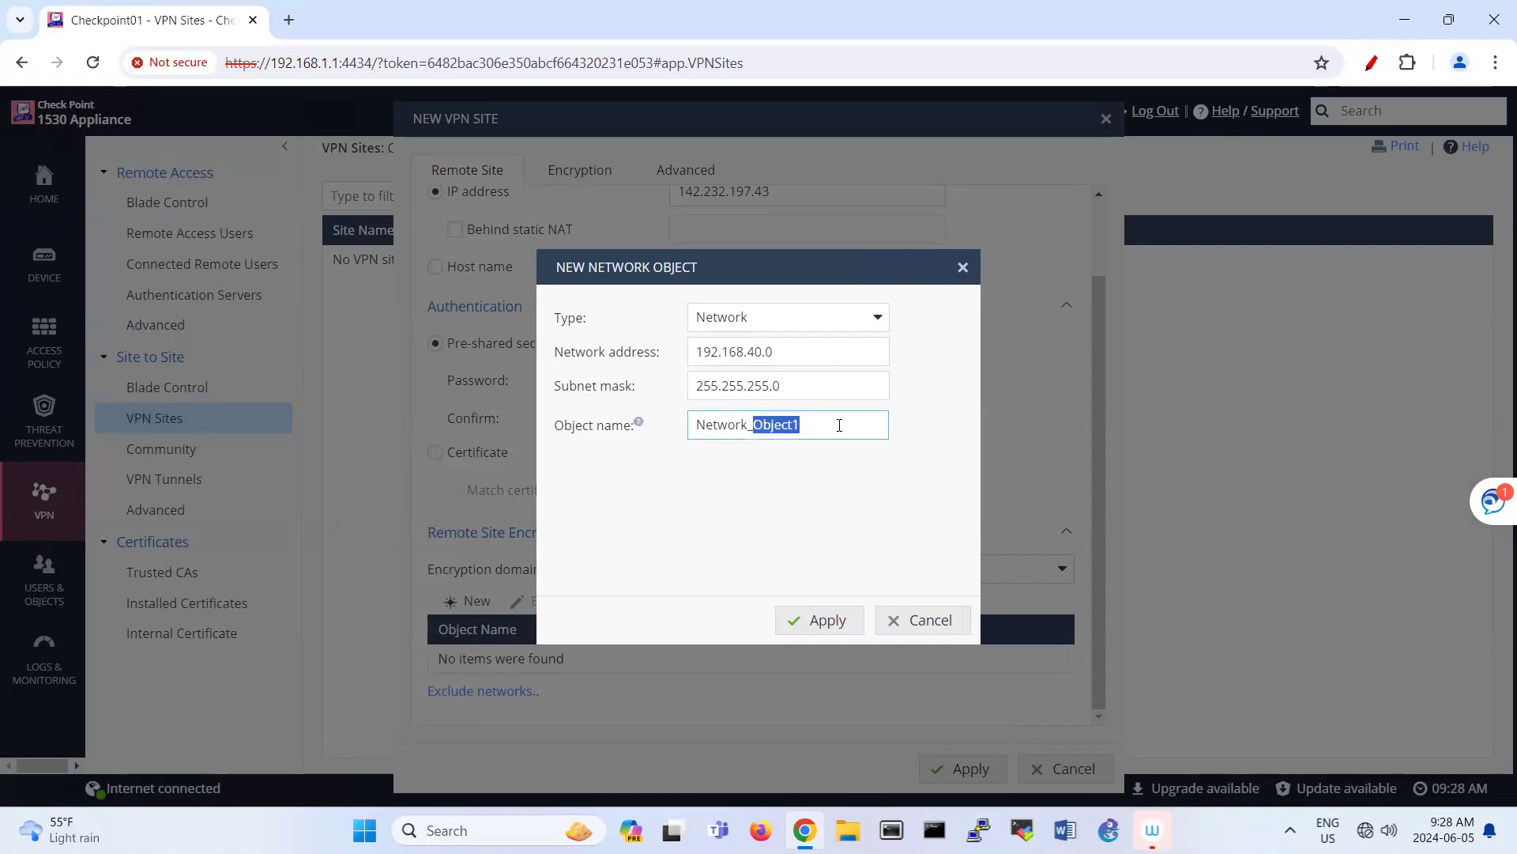
type("Pal")
left_click(827, 623)
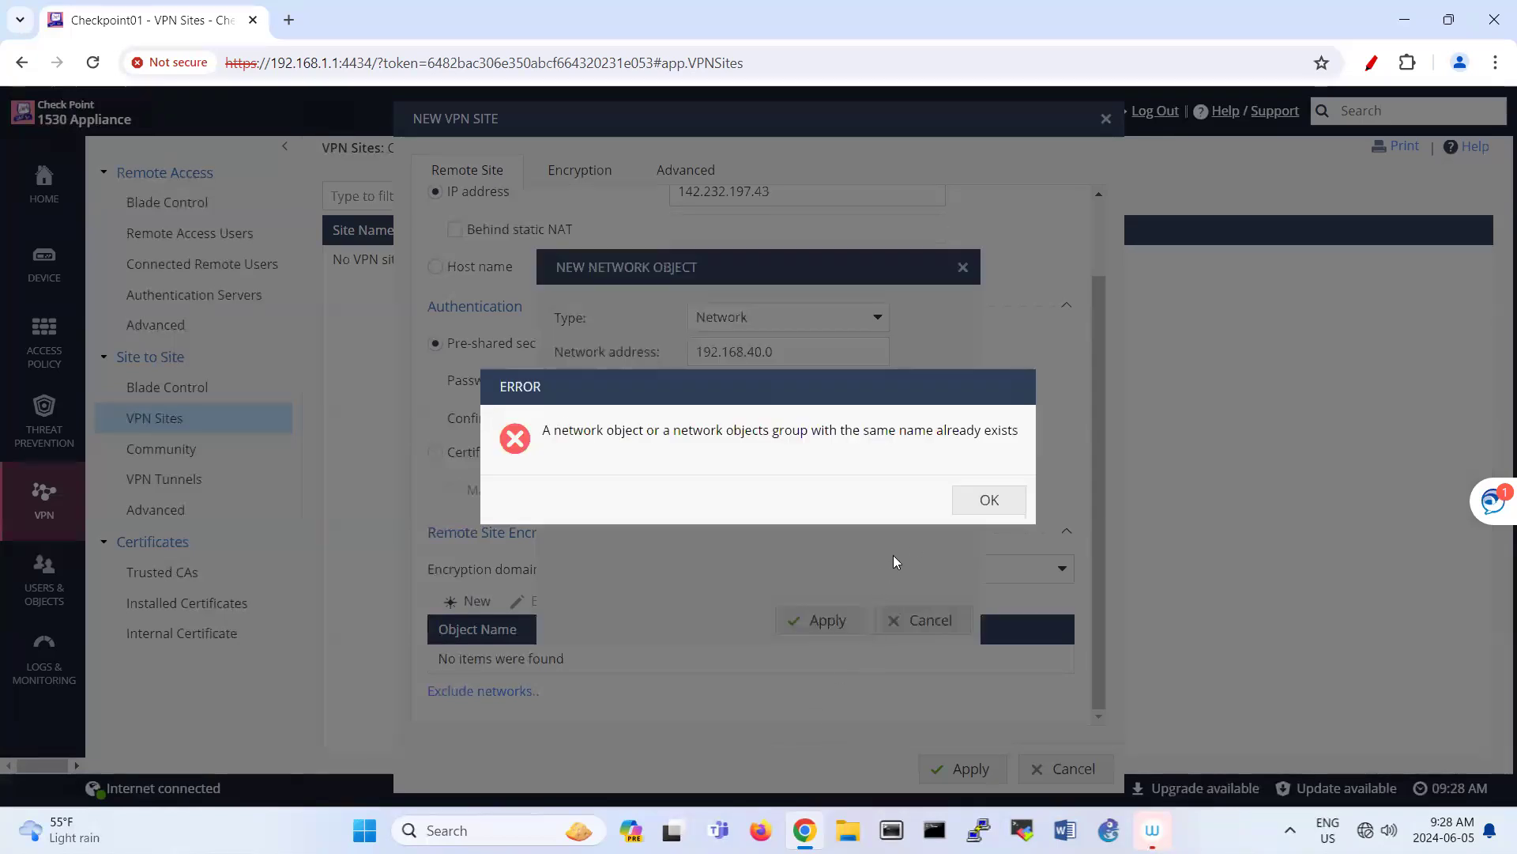
left_click(985, 501)
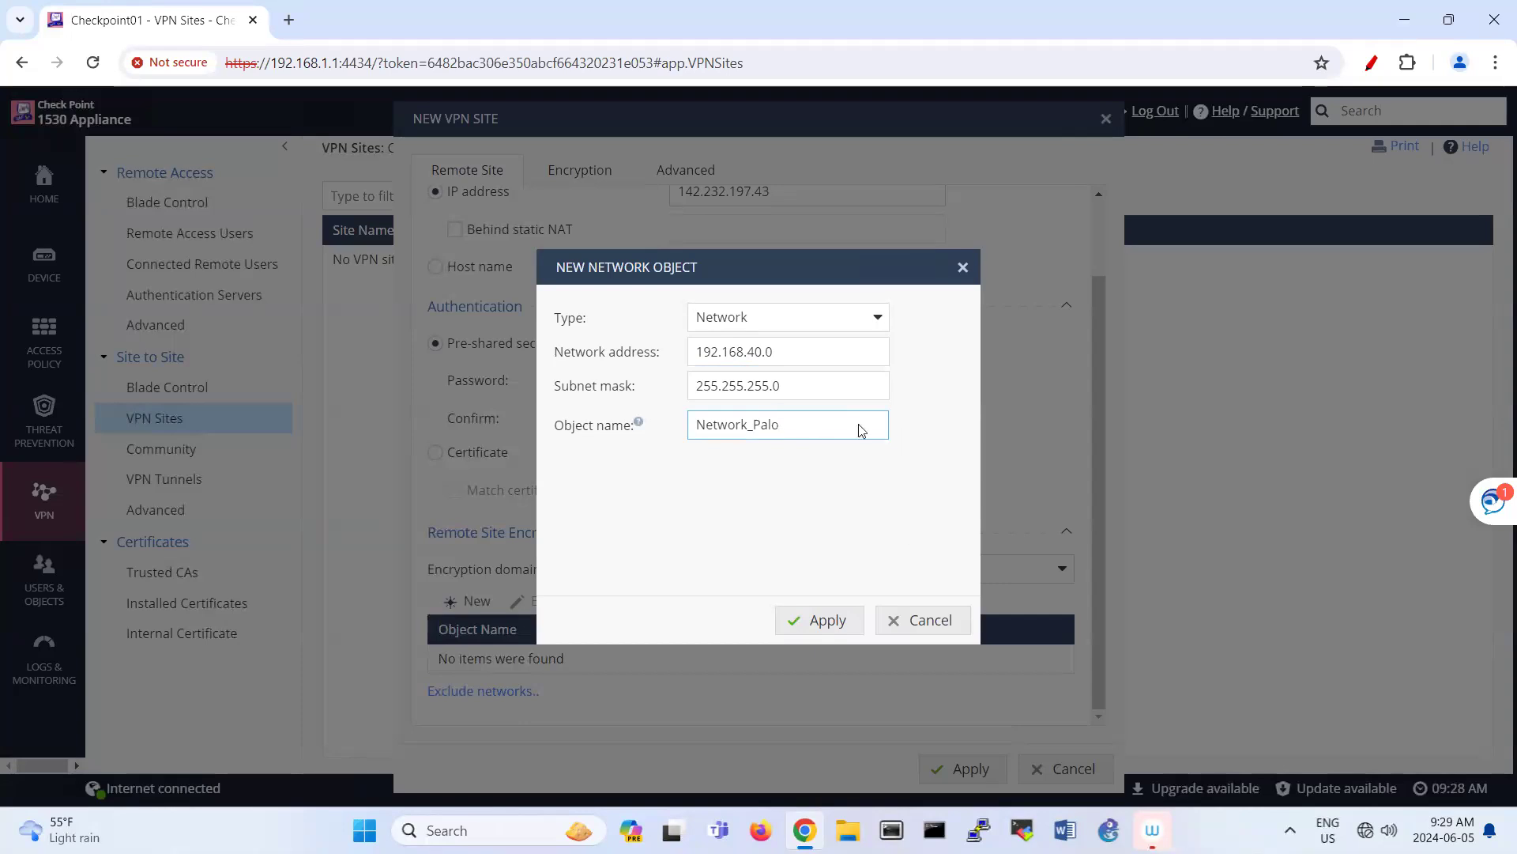
left_click(814, 623)
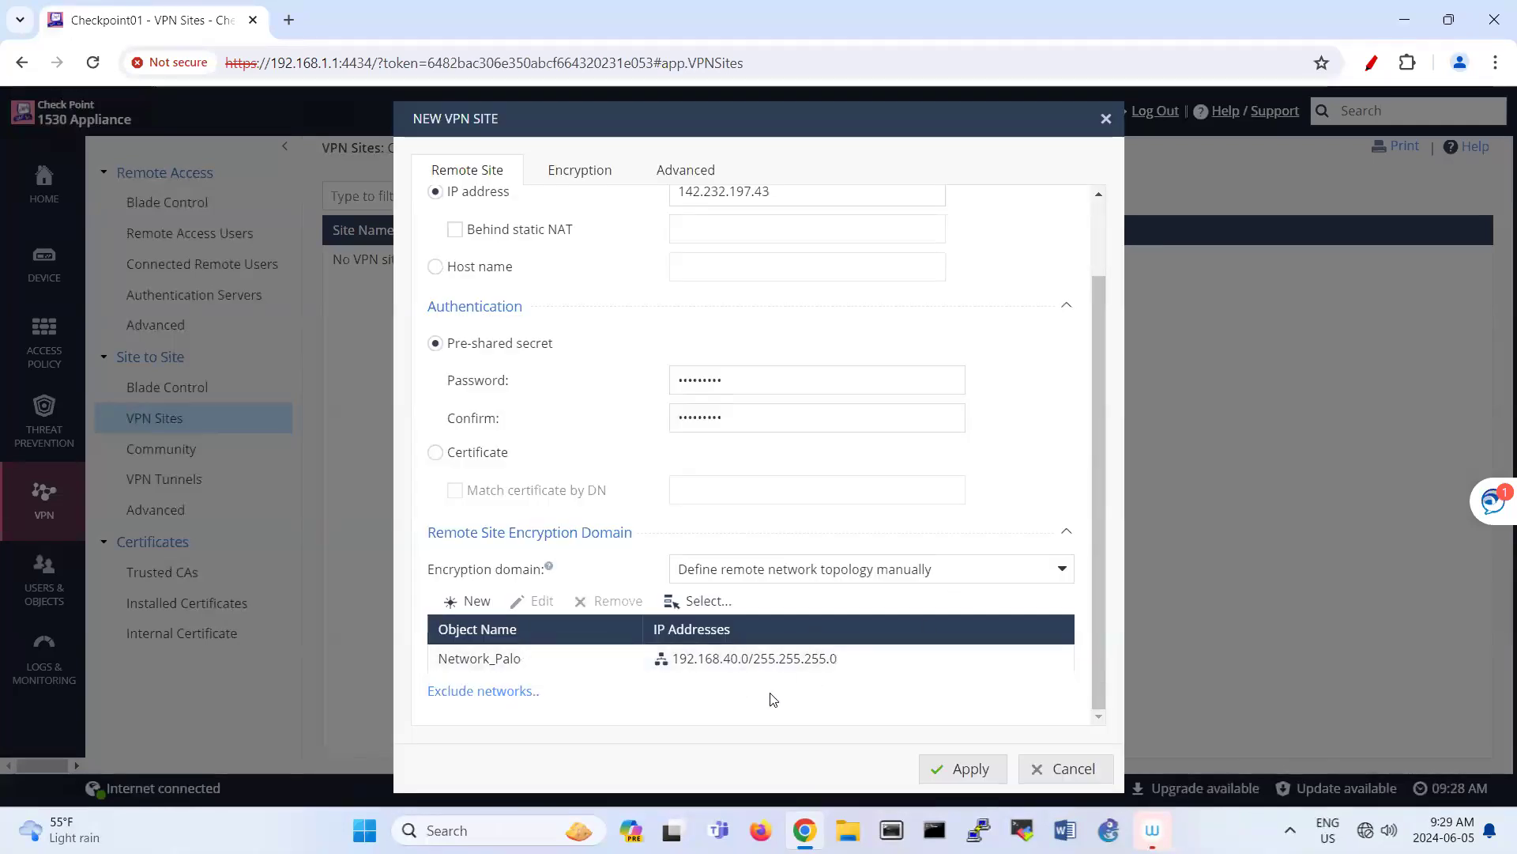
Step: Check the site's default IKE and IPSec settings on the Encryption tab
left_click(572, 178)
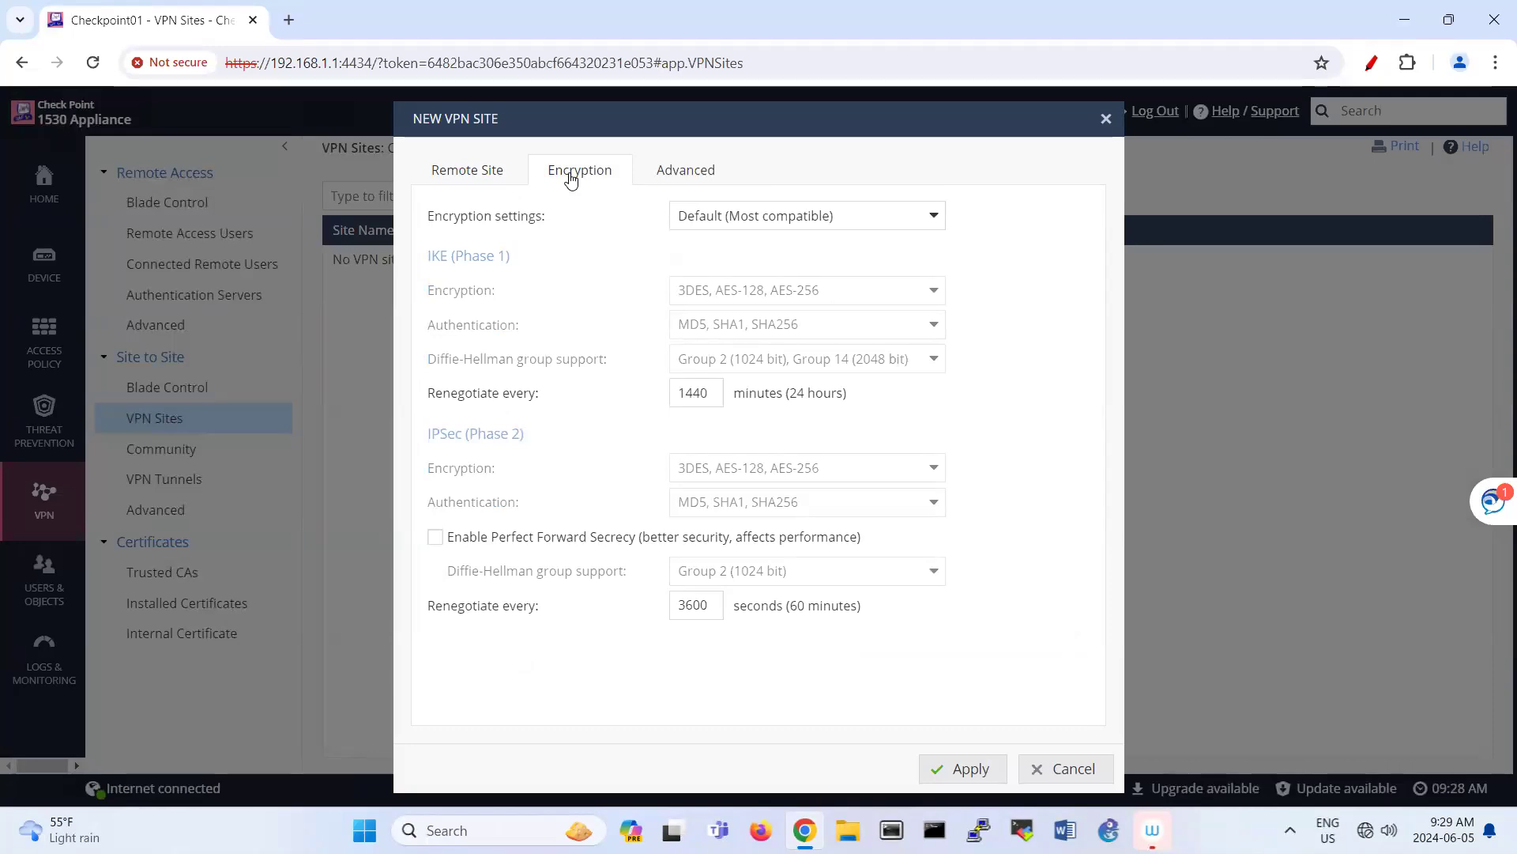
right_click(570, 179)
key("Escape")
Step: On the Advanced tab, uncheck 'Remote gateway is a Check Point Security Gateway'
left_click(652, 181)
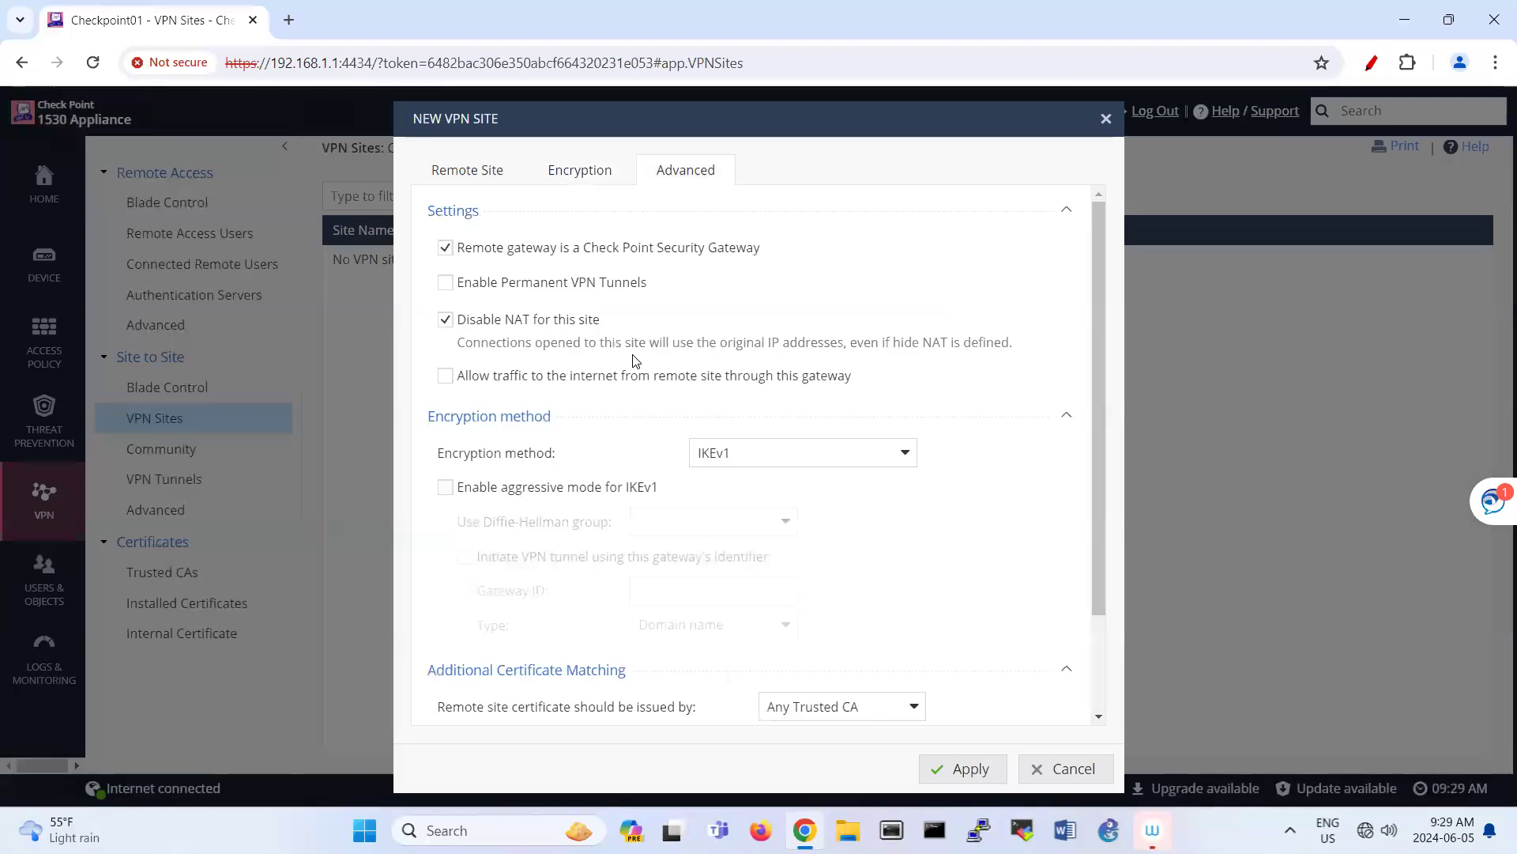
left_click(448, 250)
scroll(592, 562, "down", 1)
scroll(592, 562, "down", 1)
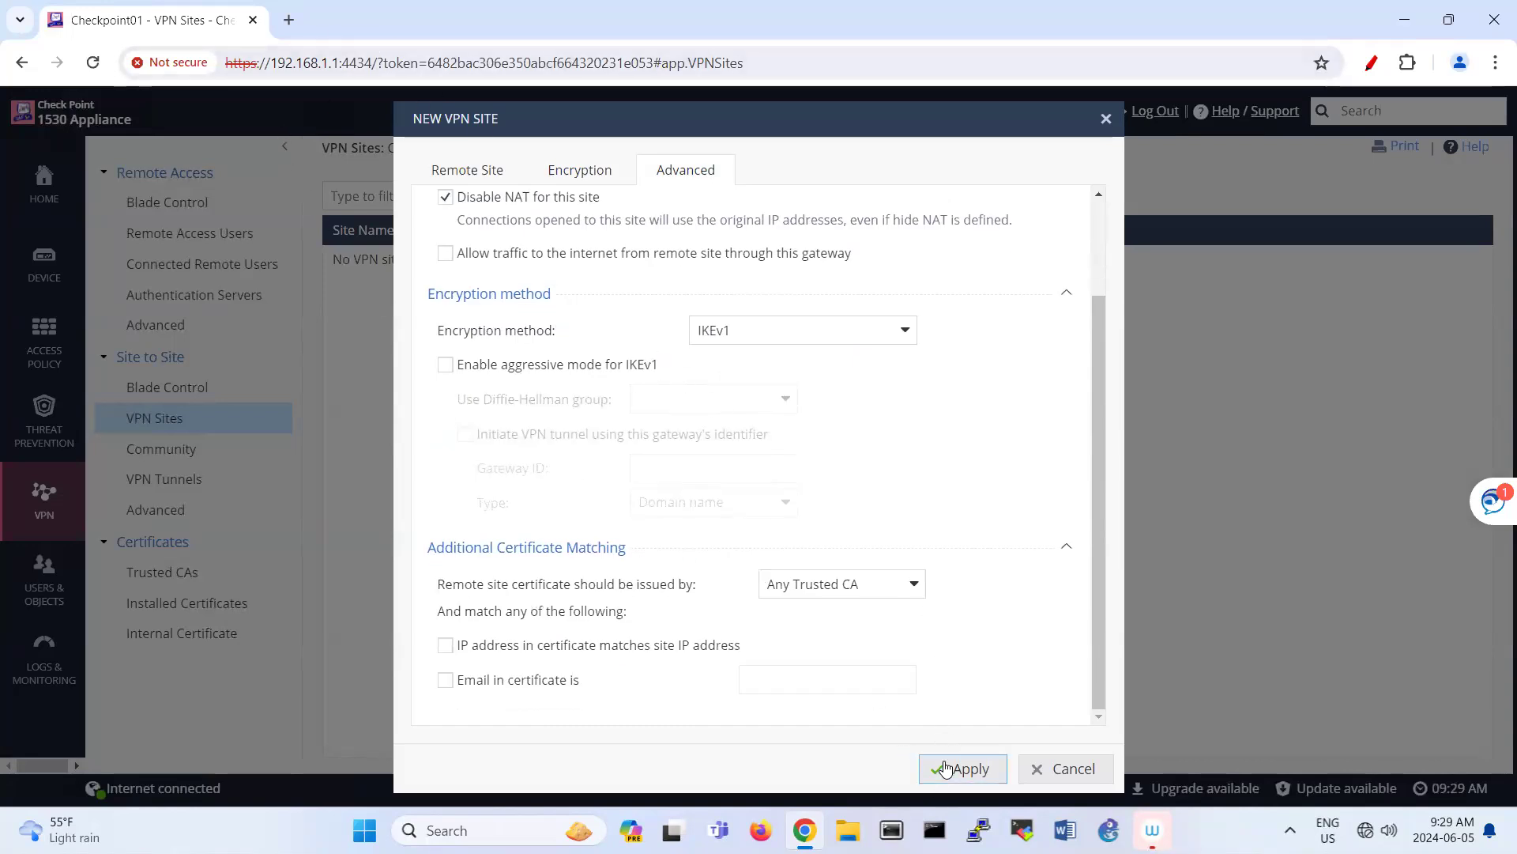
key("ctrl+t")
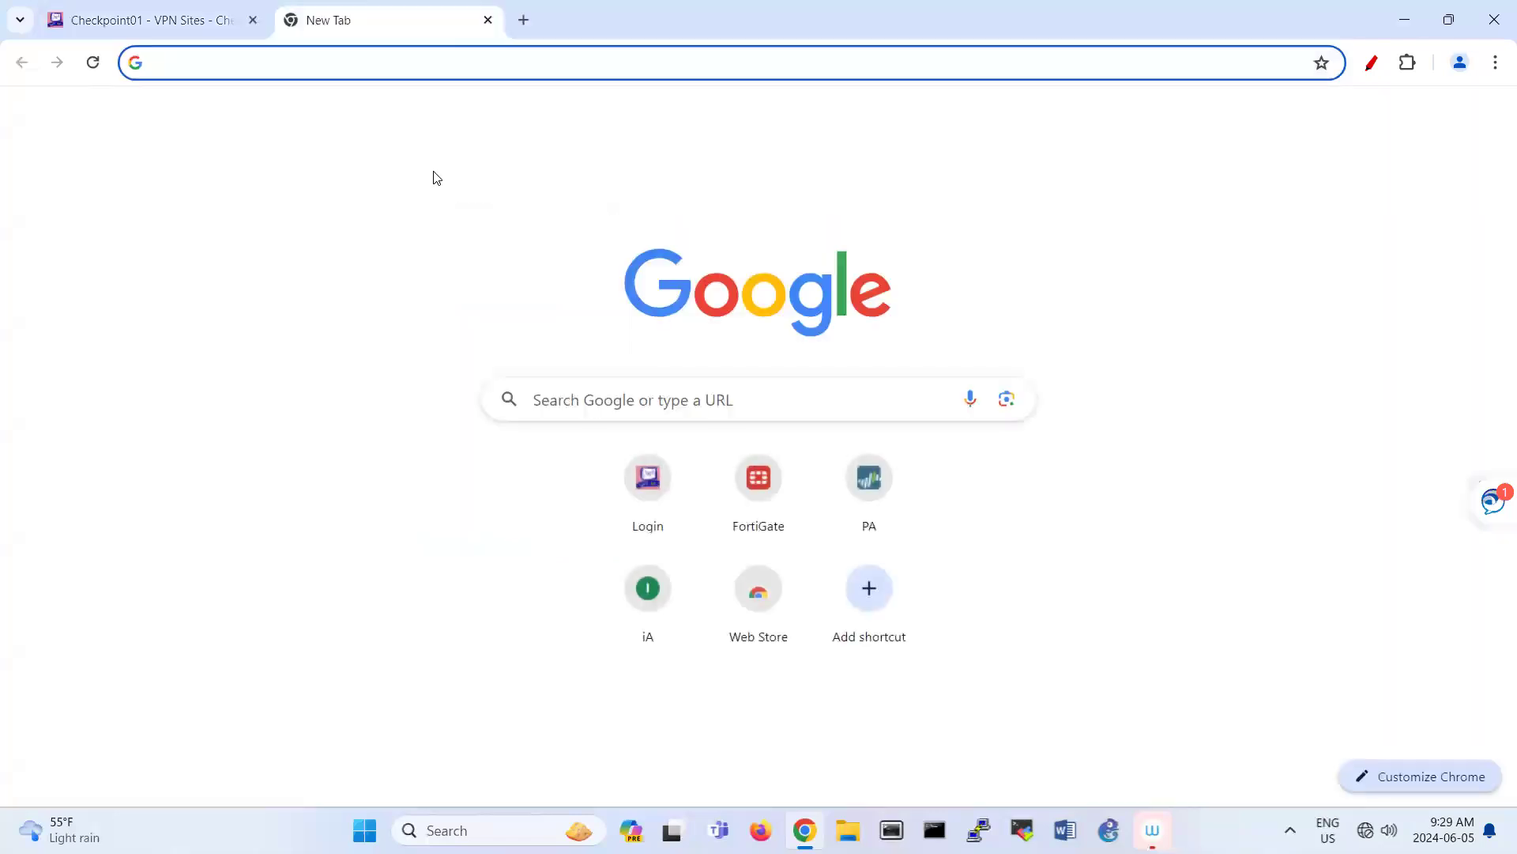
type("https:")
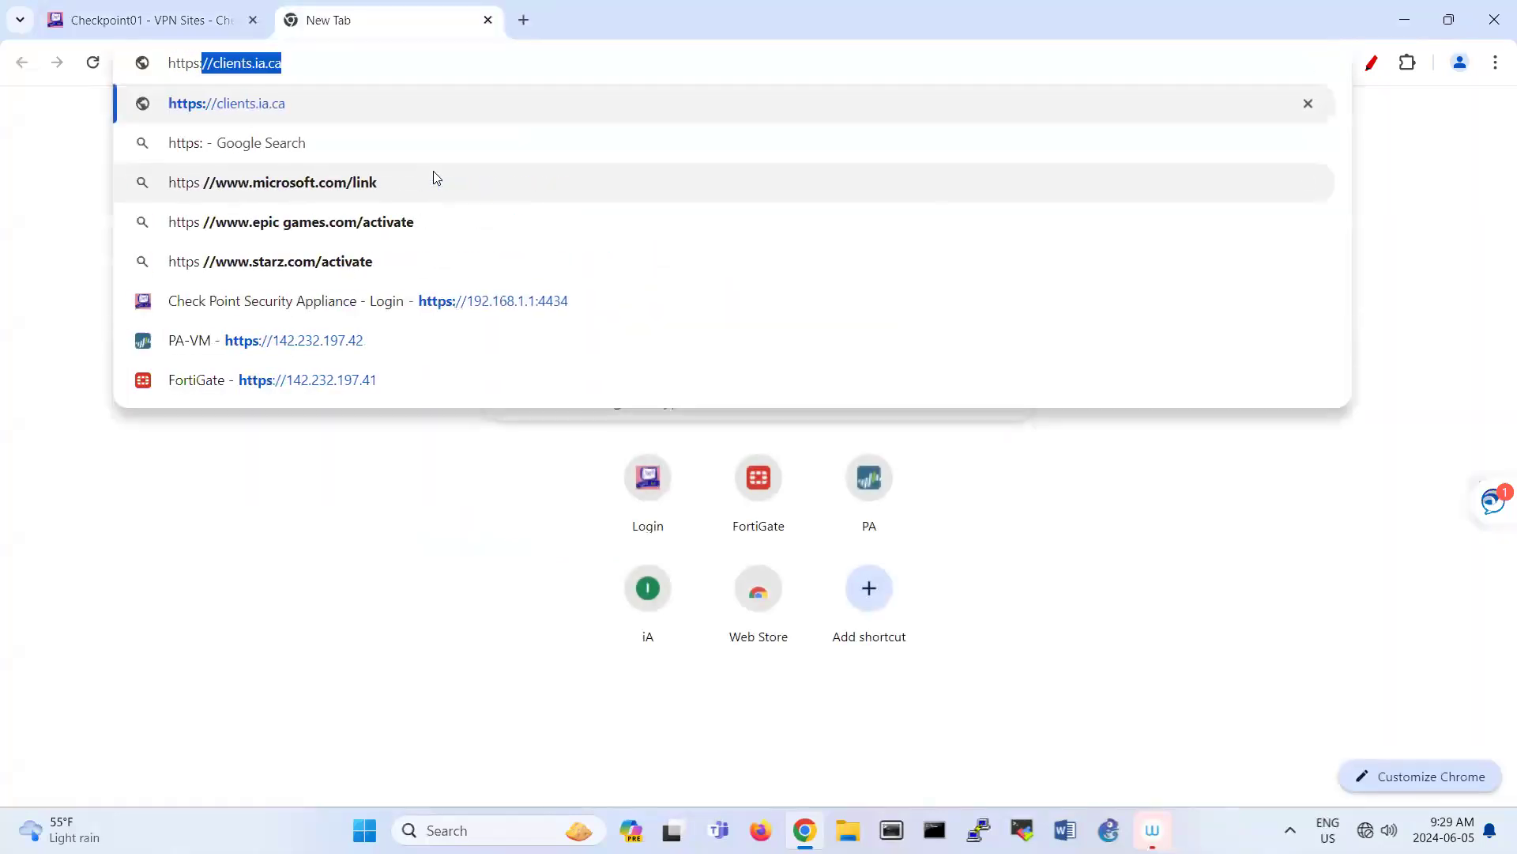
type("//142.232.19")
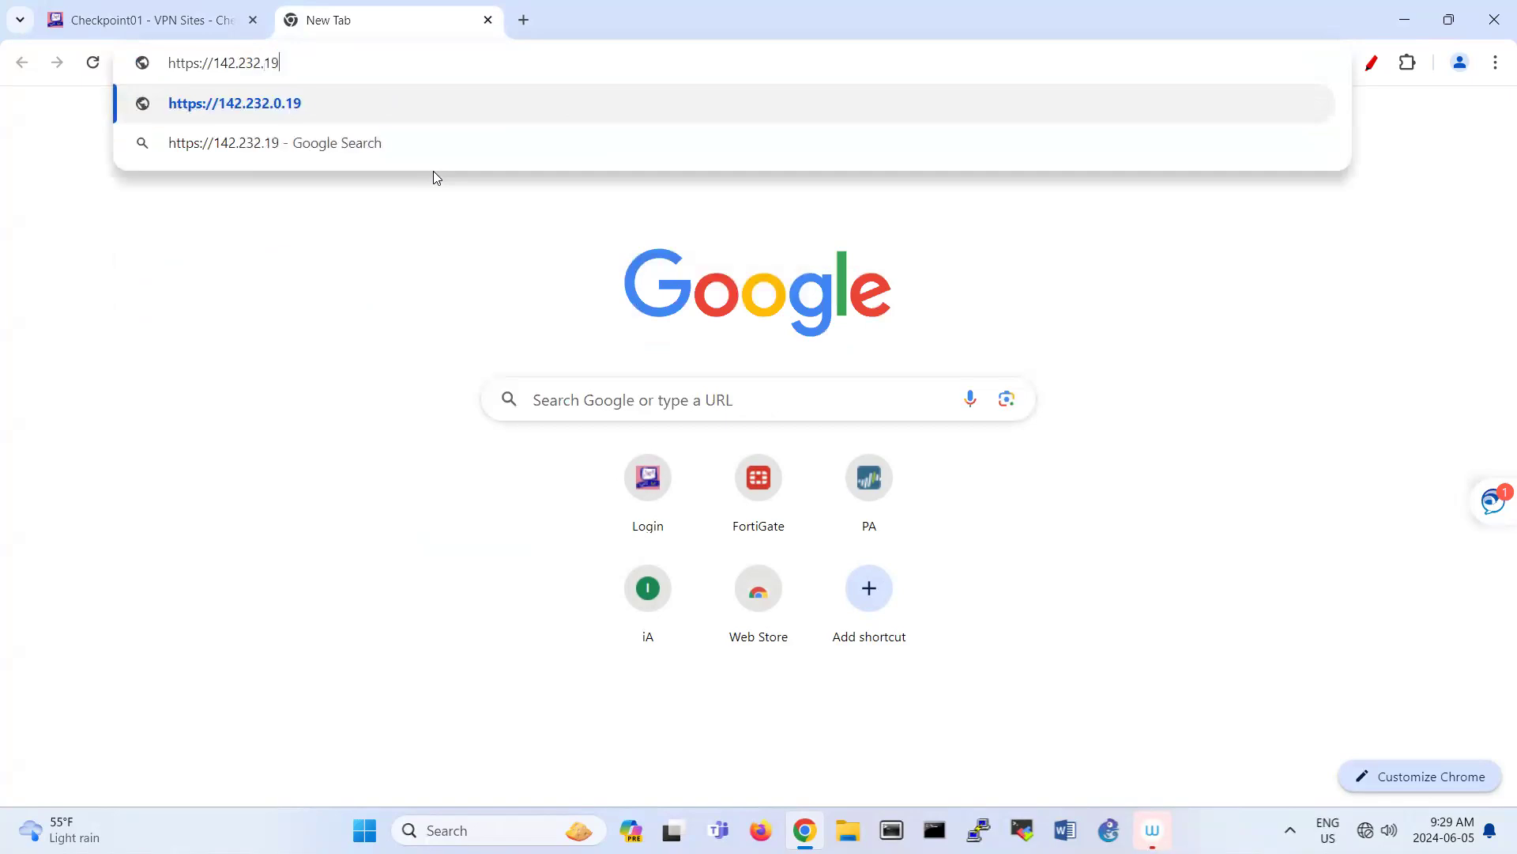
type("7.43")
key("Return")
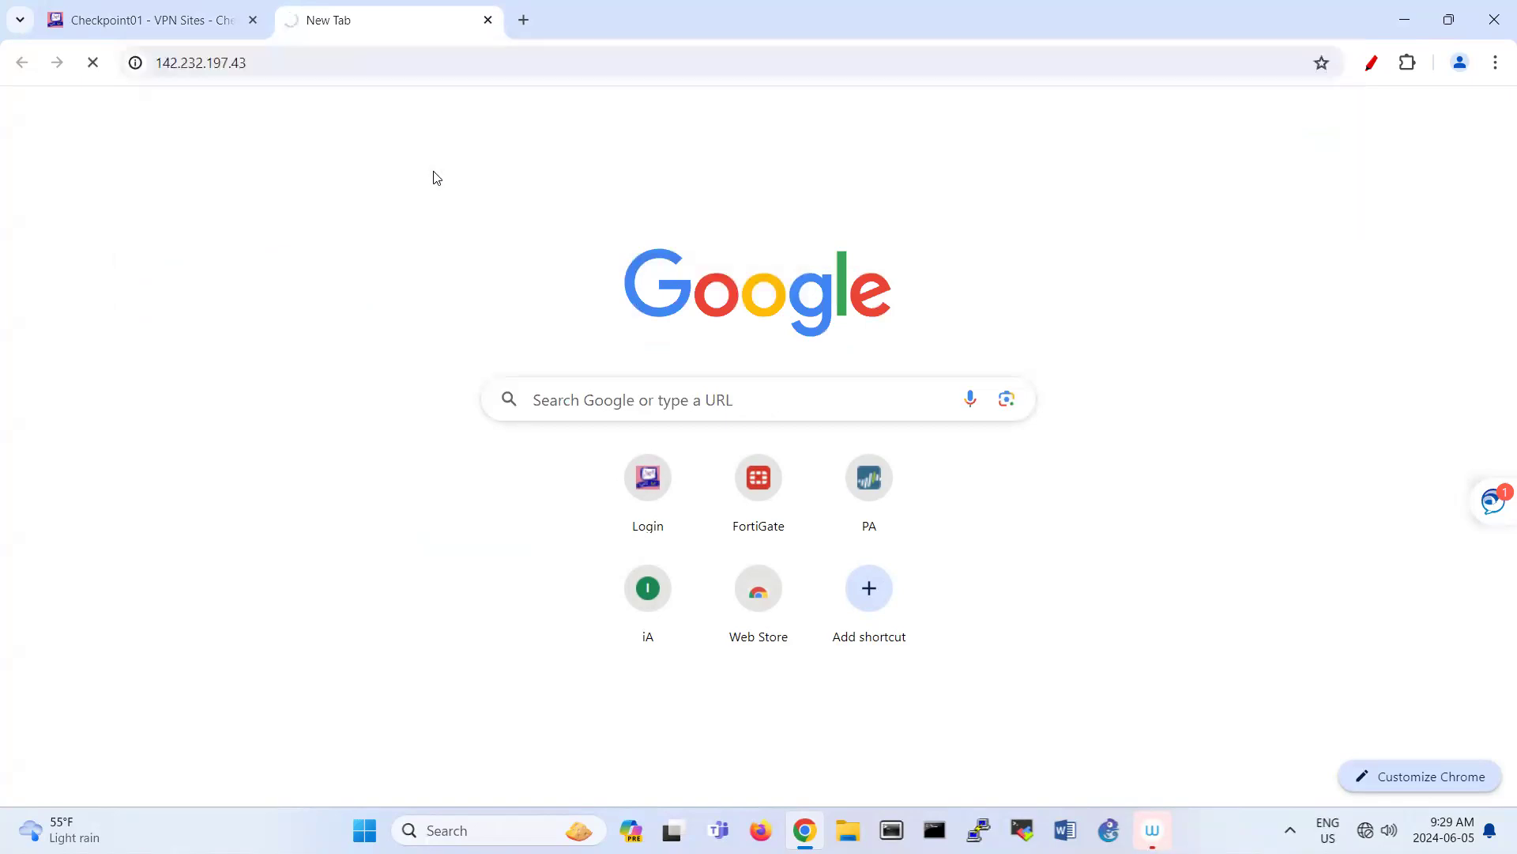
left_click(518, 585)
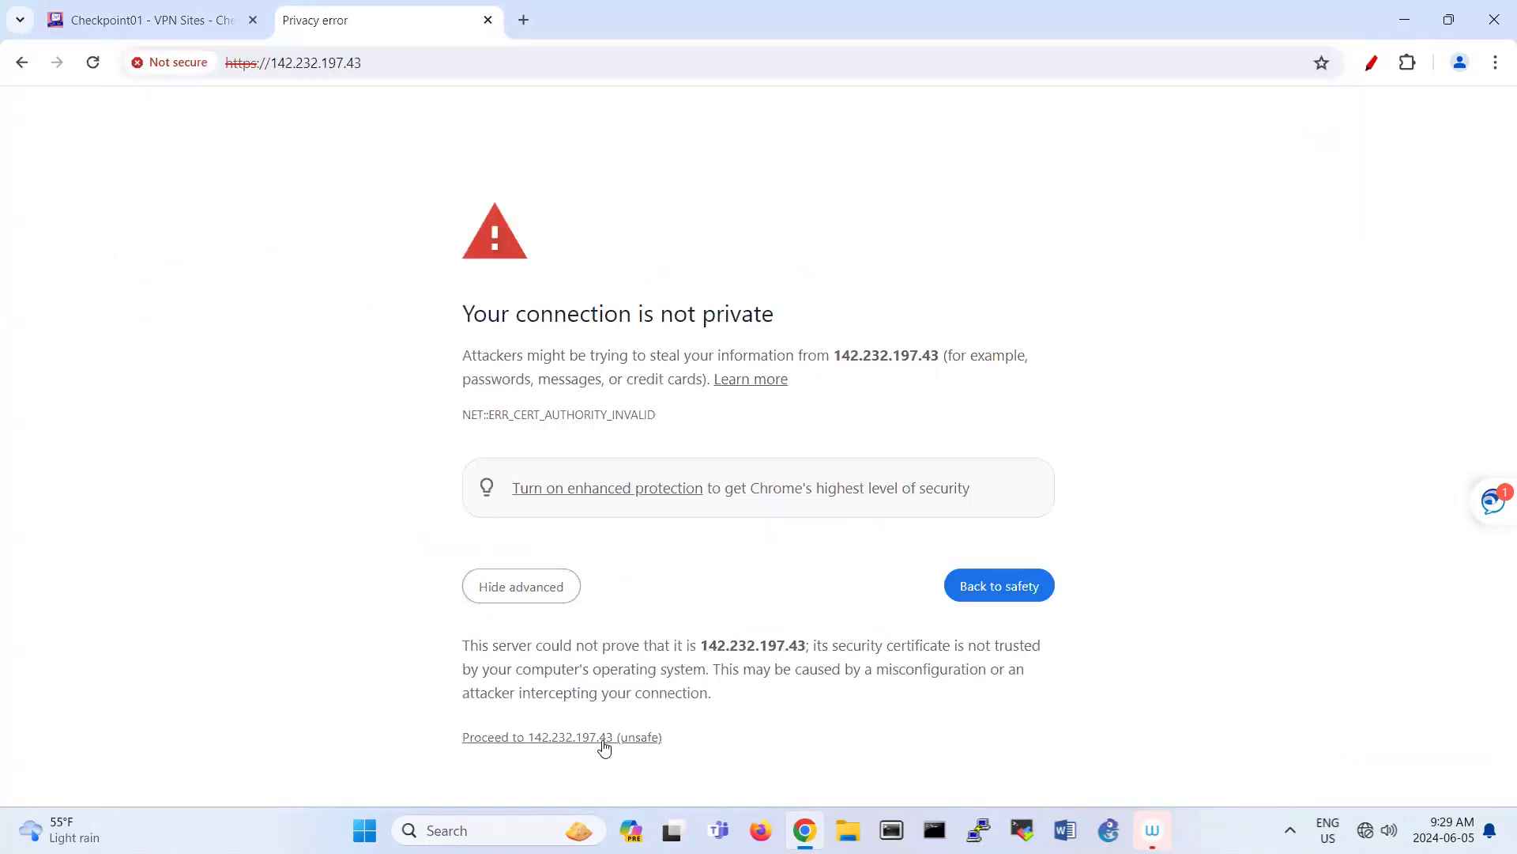
left_click(585, 737)
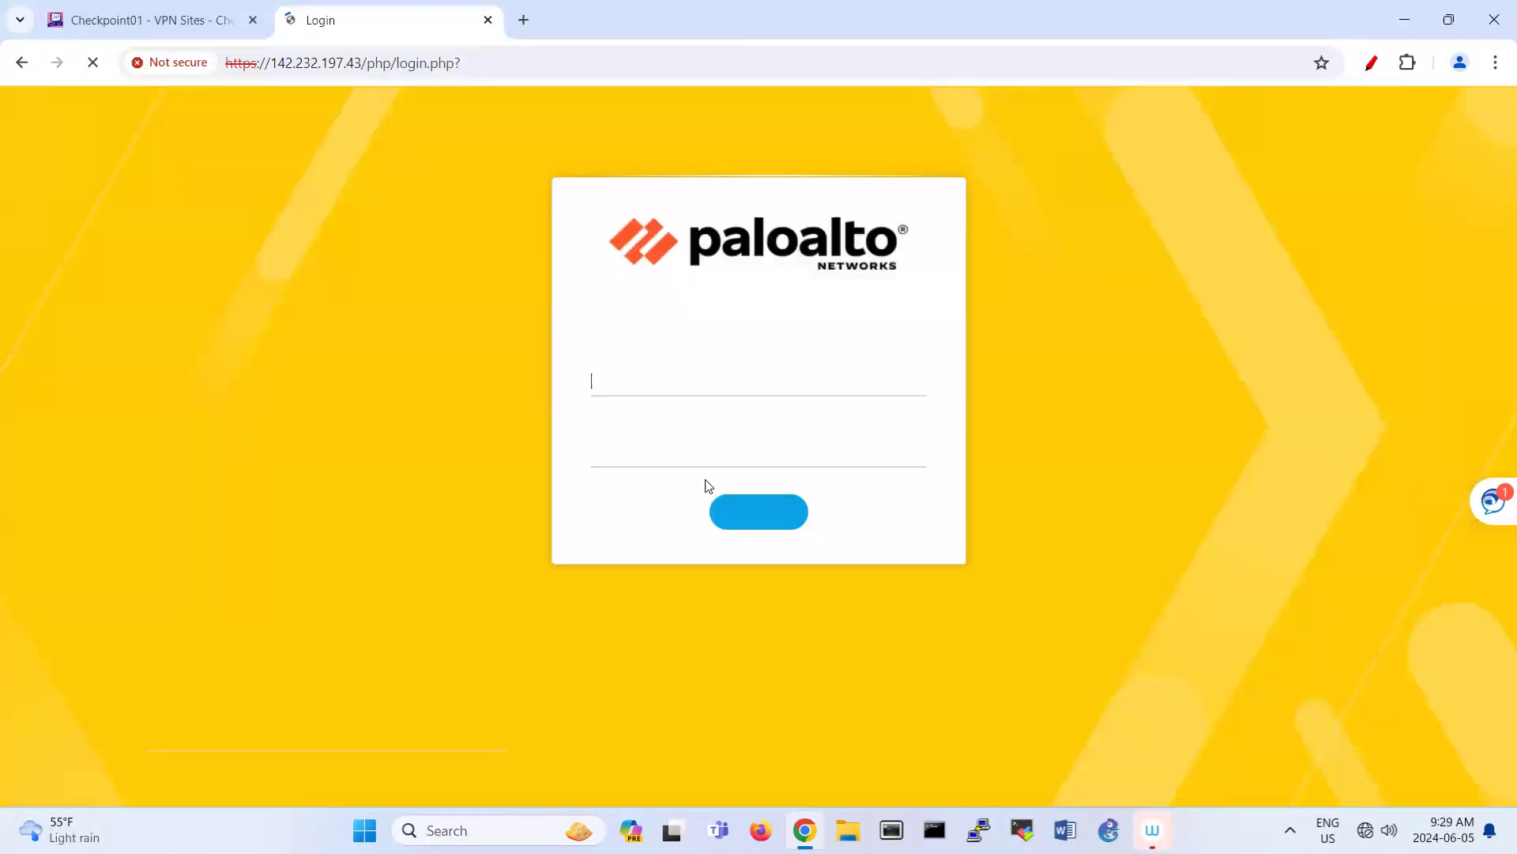
Step: Log in to the Palo Alto firewall with the administrator username and password
type("admin")
left_click(677, 465)
type("admin")
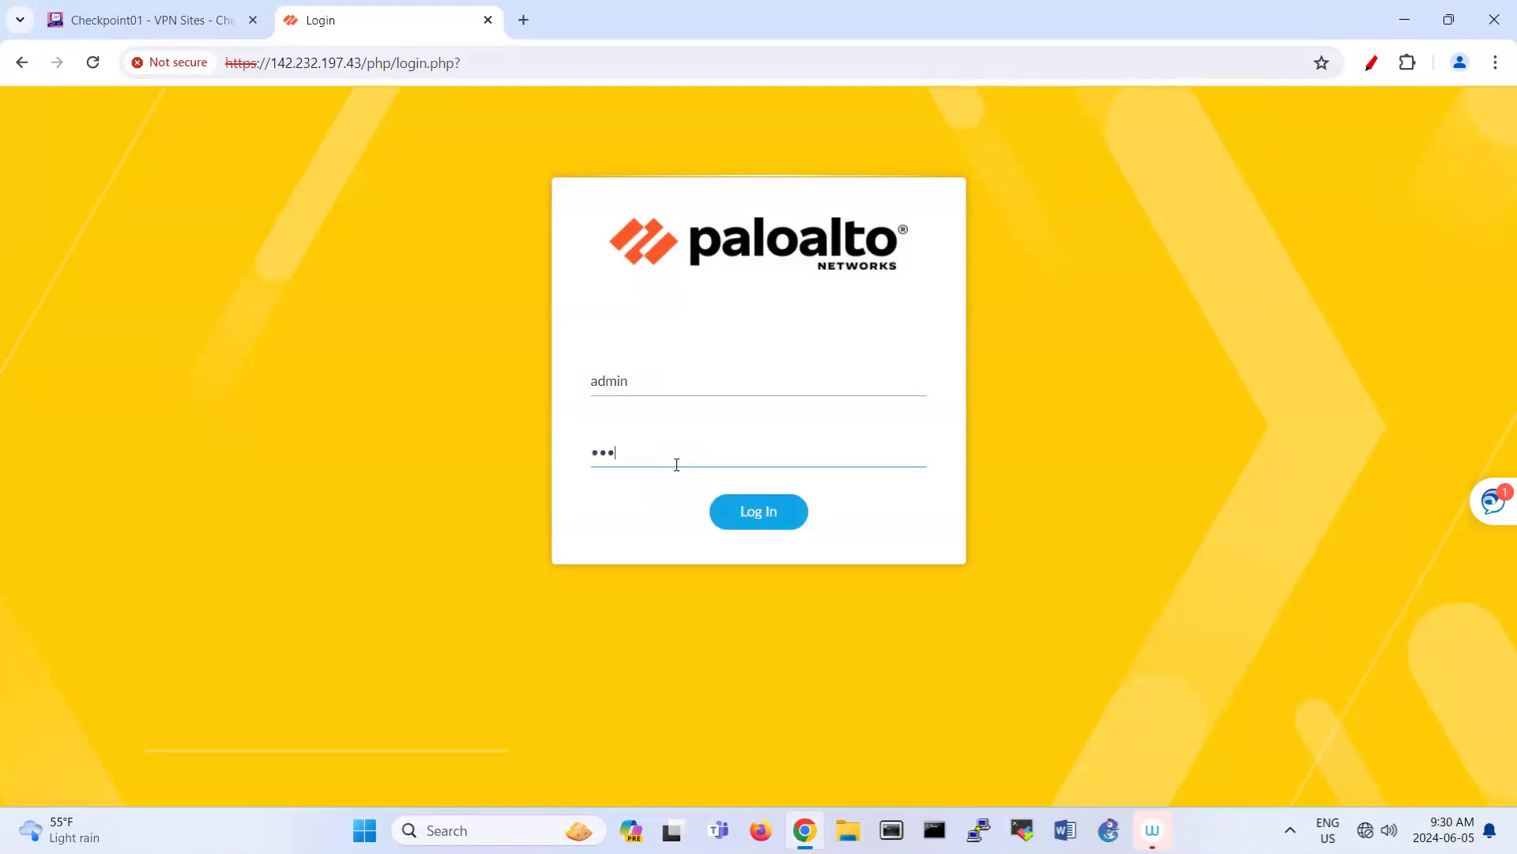
key("Return")
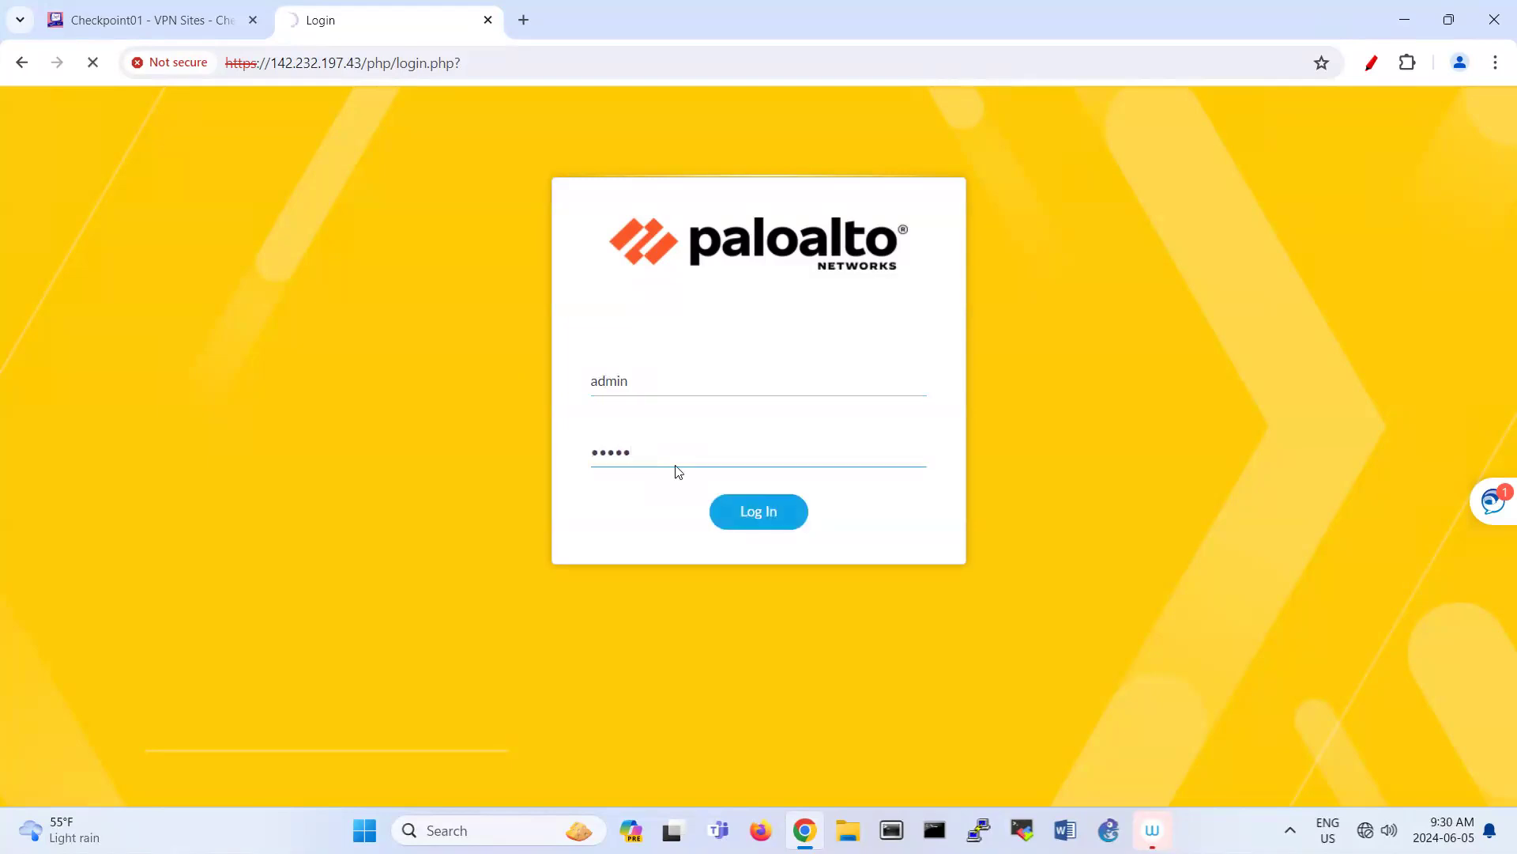
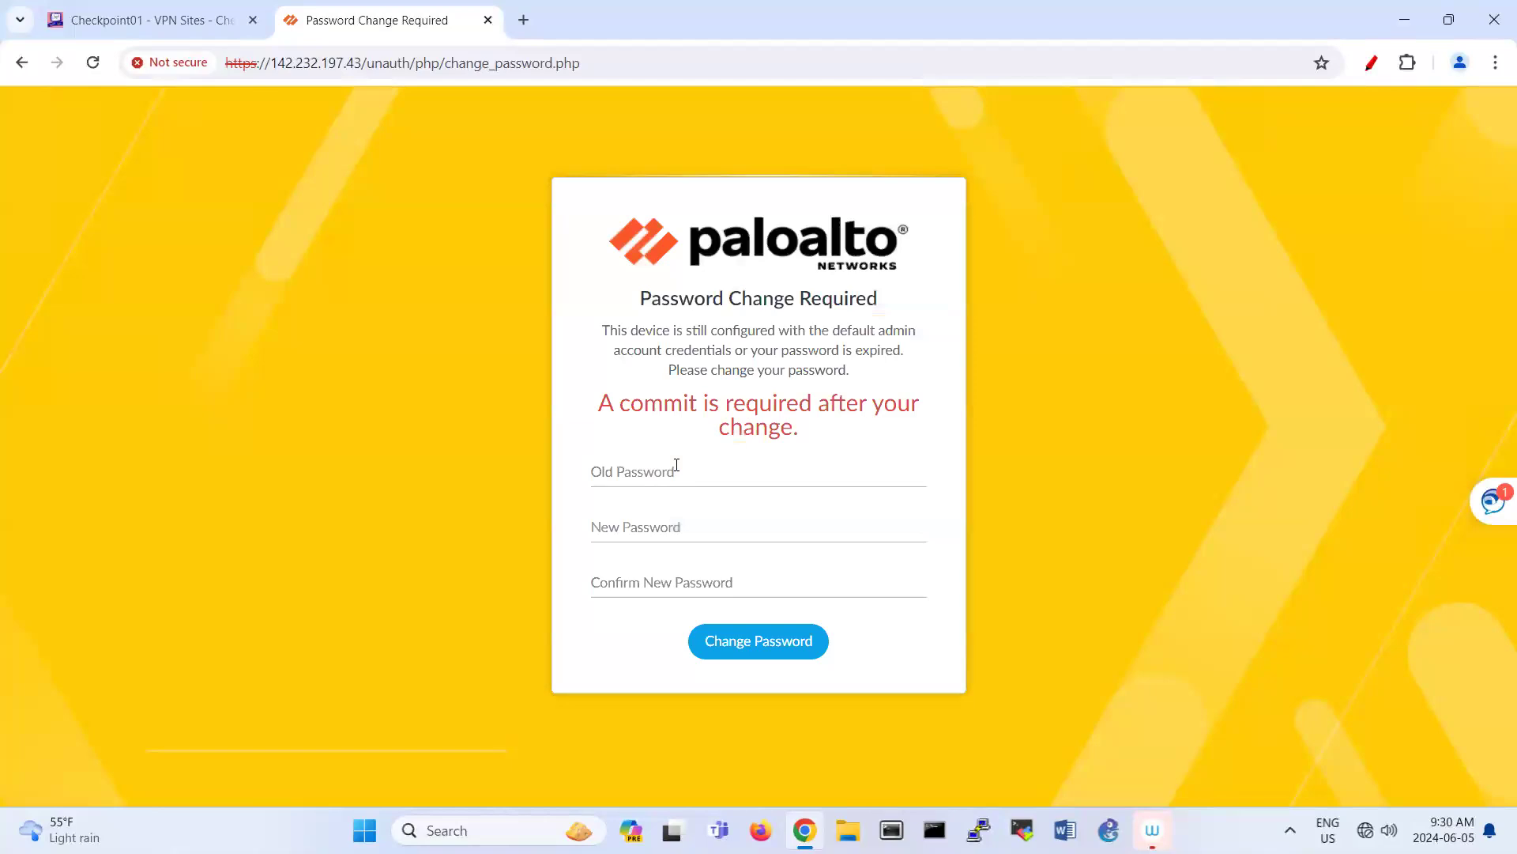
Step: Change the default admin password by entering the old password and the new one twice
left_click(676, 468)
type("admin")
key("Tab")
type("a")
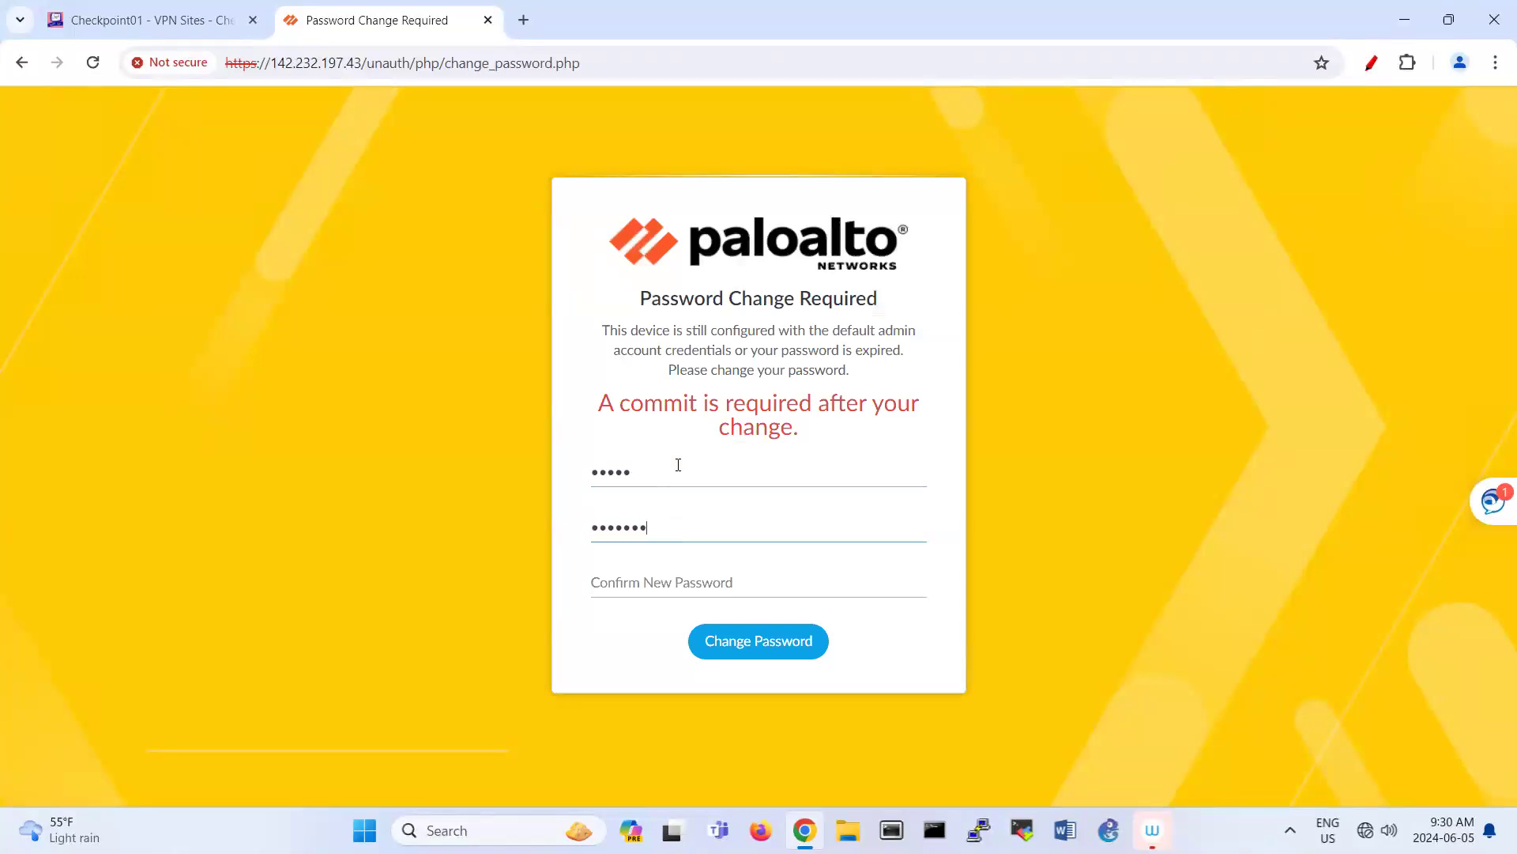
type("dmin123")
key("Tab")
type("admin")
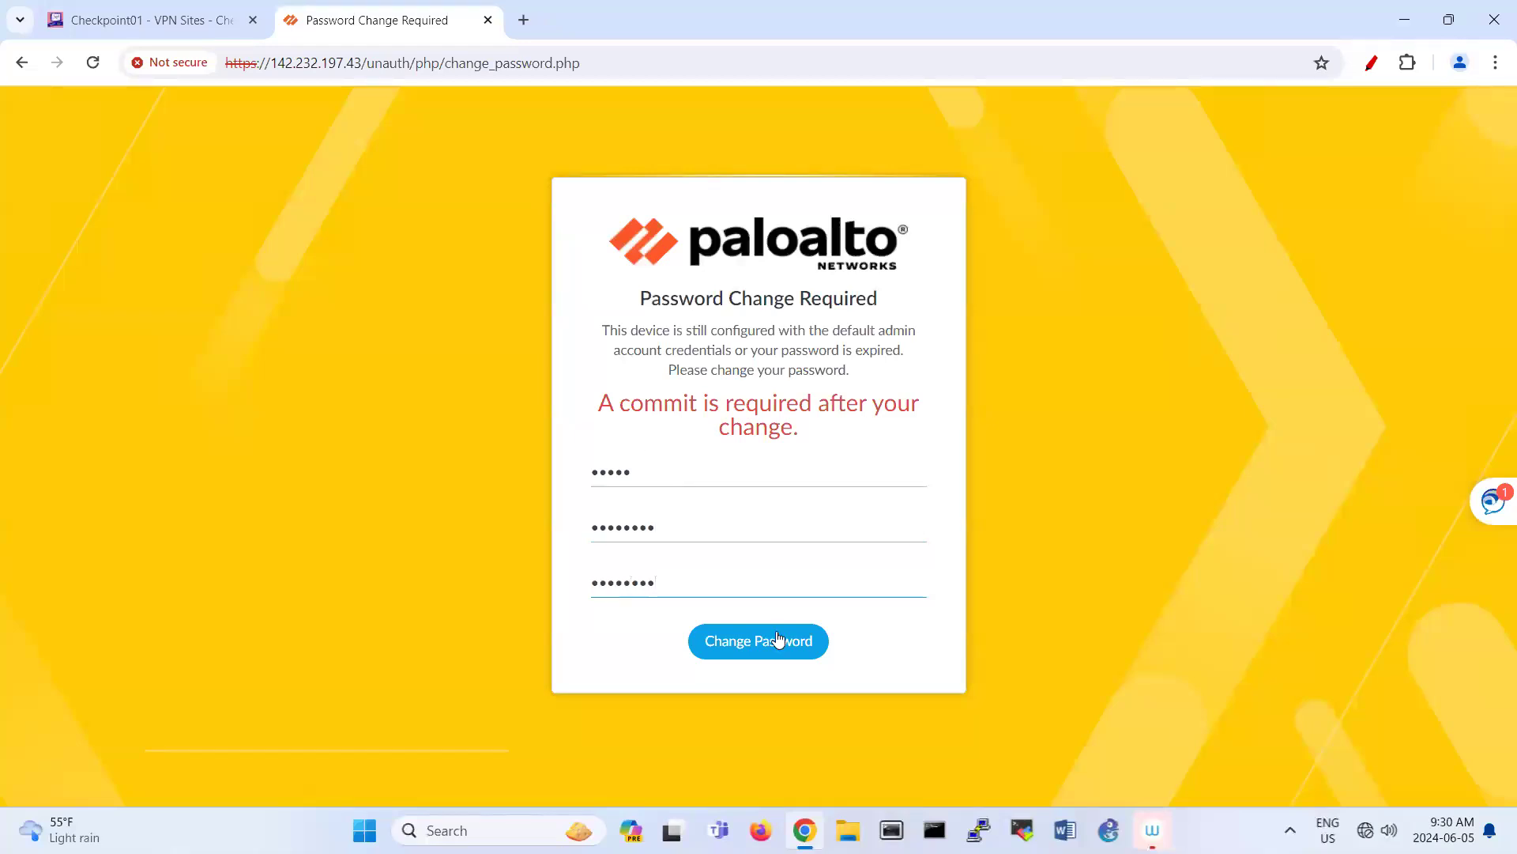
left_click(765, 640)
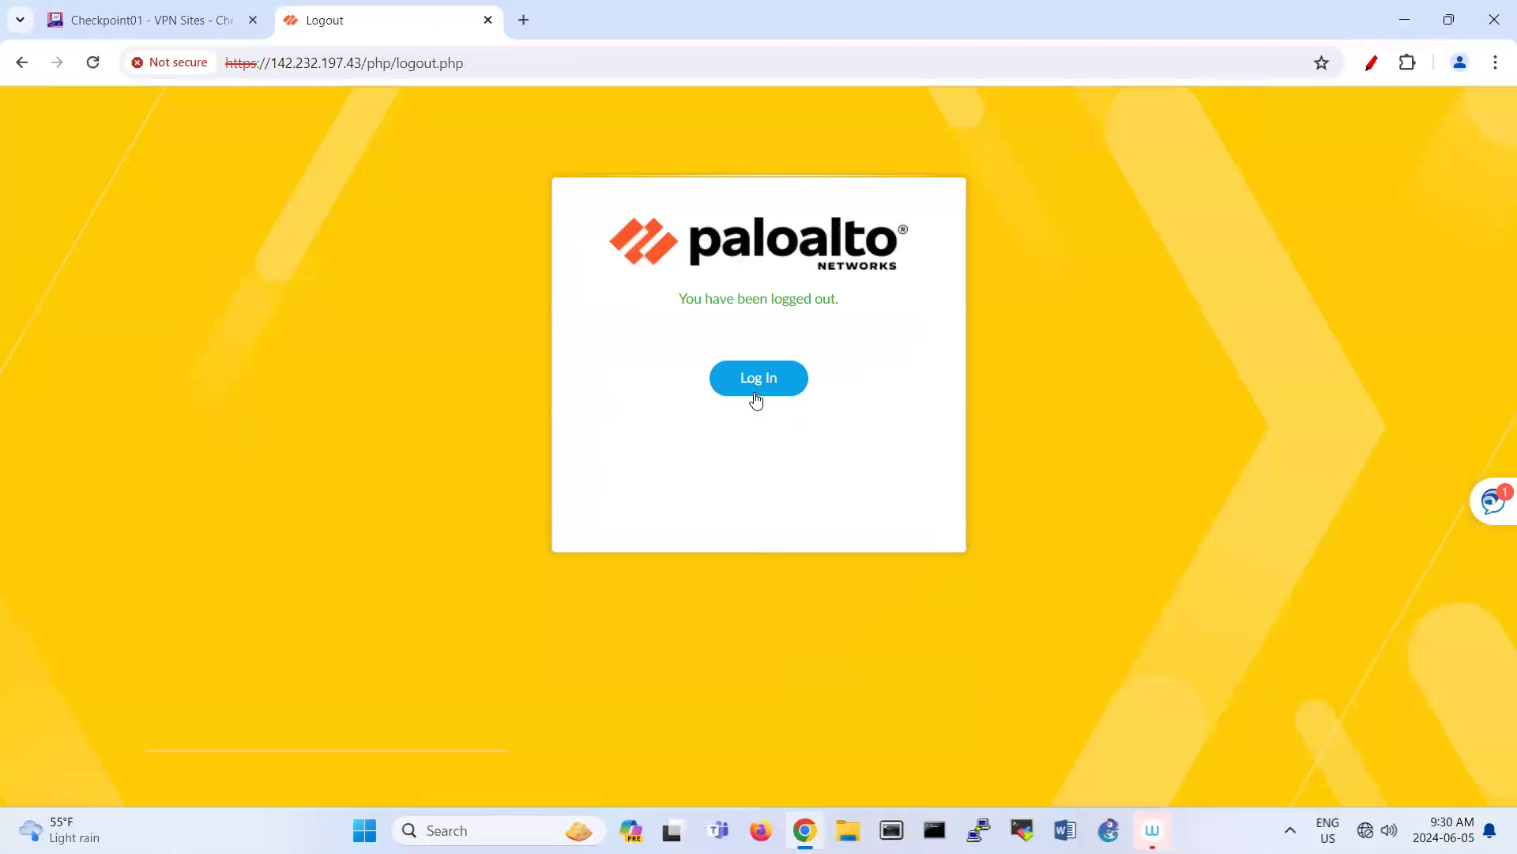
Step: Sign back in to the PA-VM as admin with the new password
left_click(755, 393)
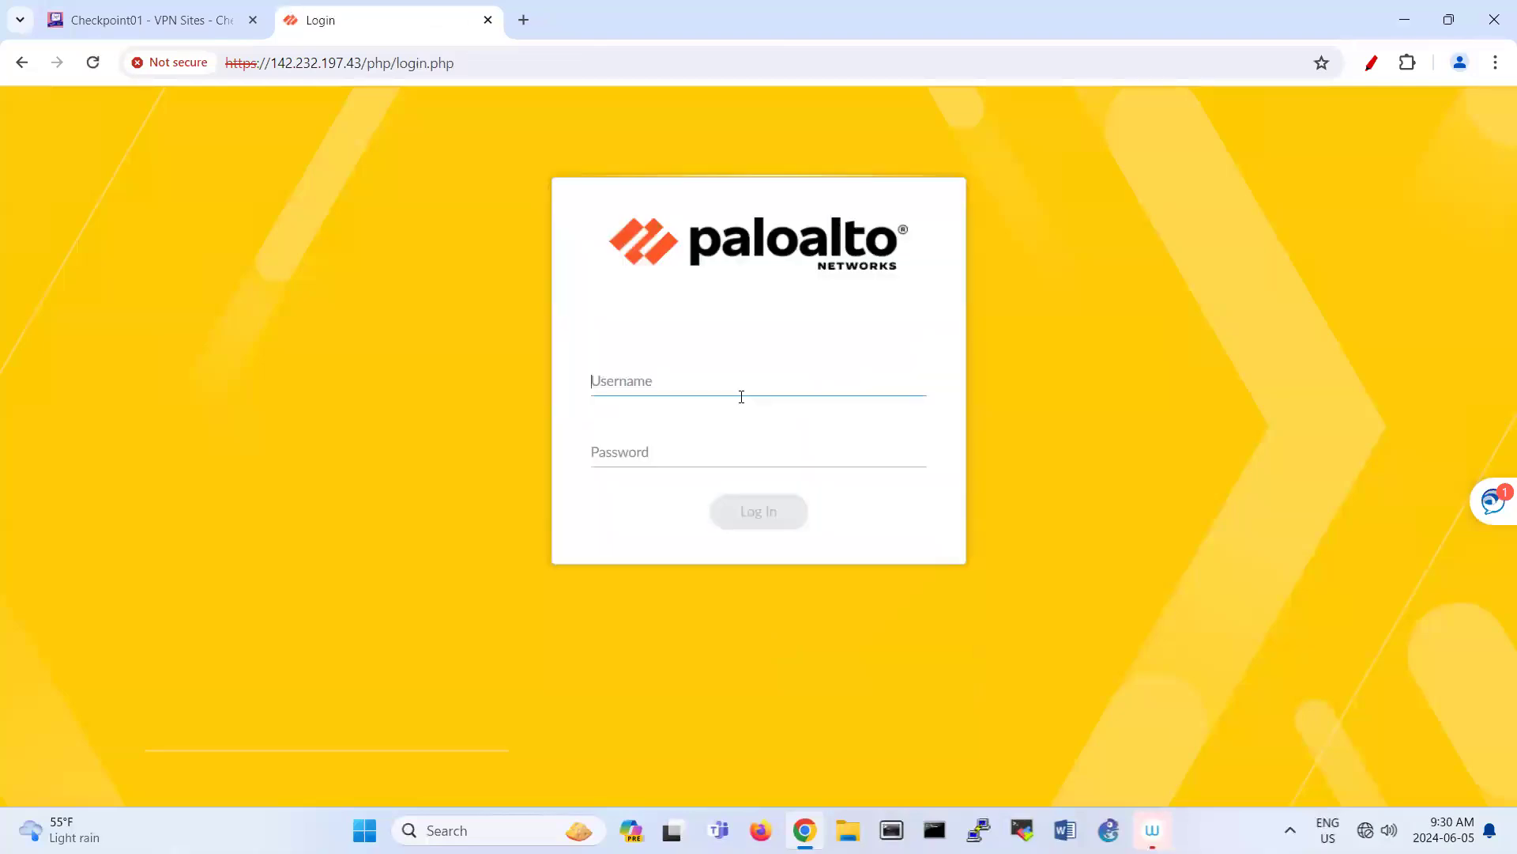
type("admin")
key("Tab")
type("admin1")
key("Return")
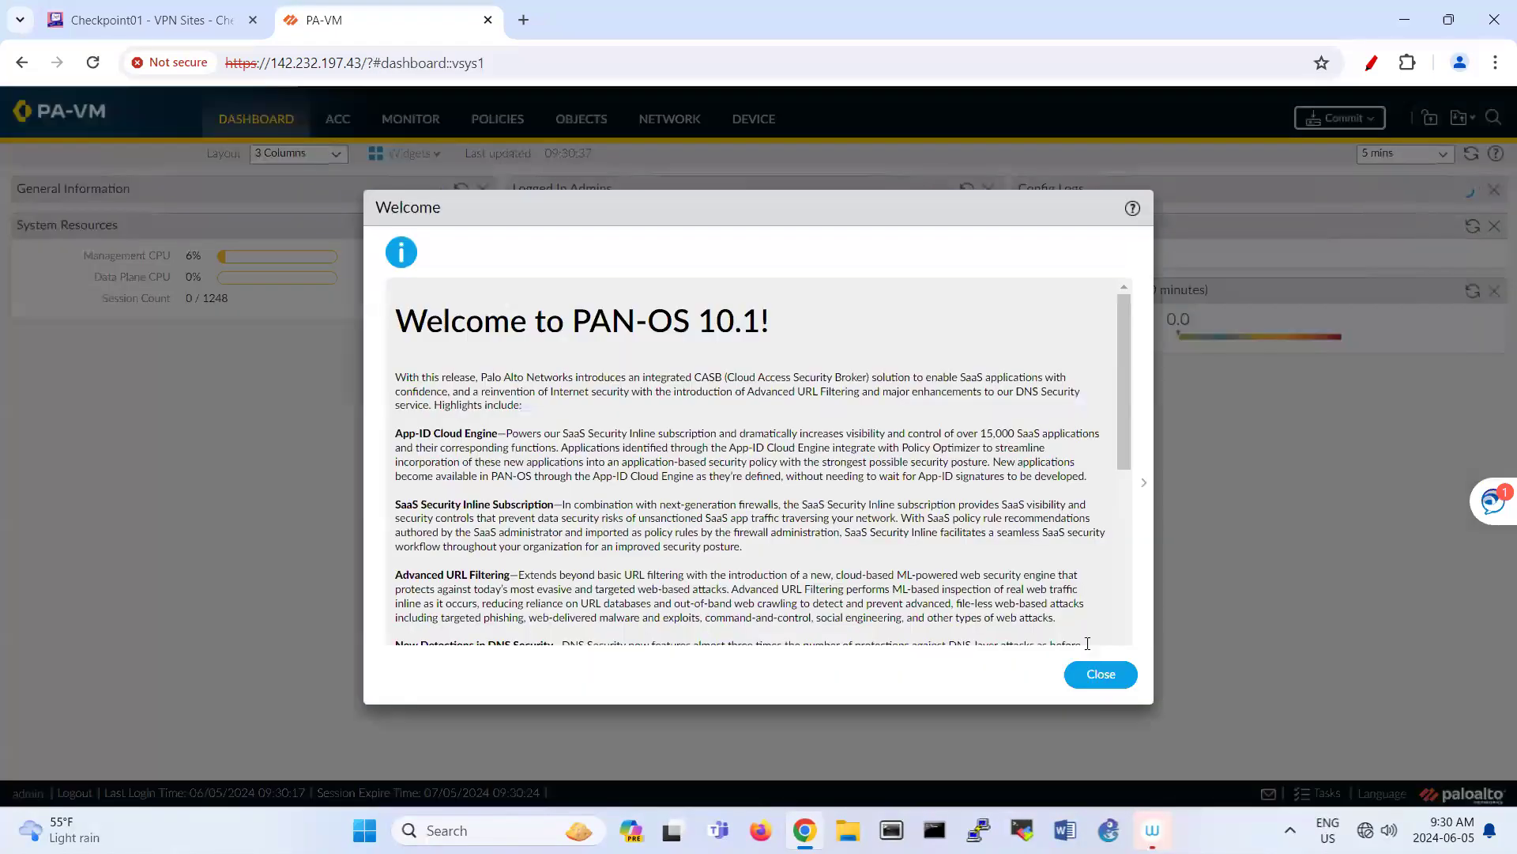
Step: Close the PAN-OS 10.1 Welcome dialog, postpone Telemetry, and go to Network > Interfaces
key("Escape")
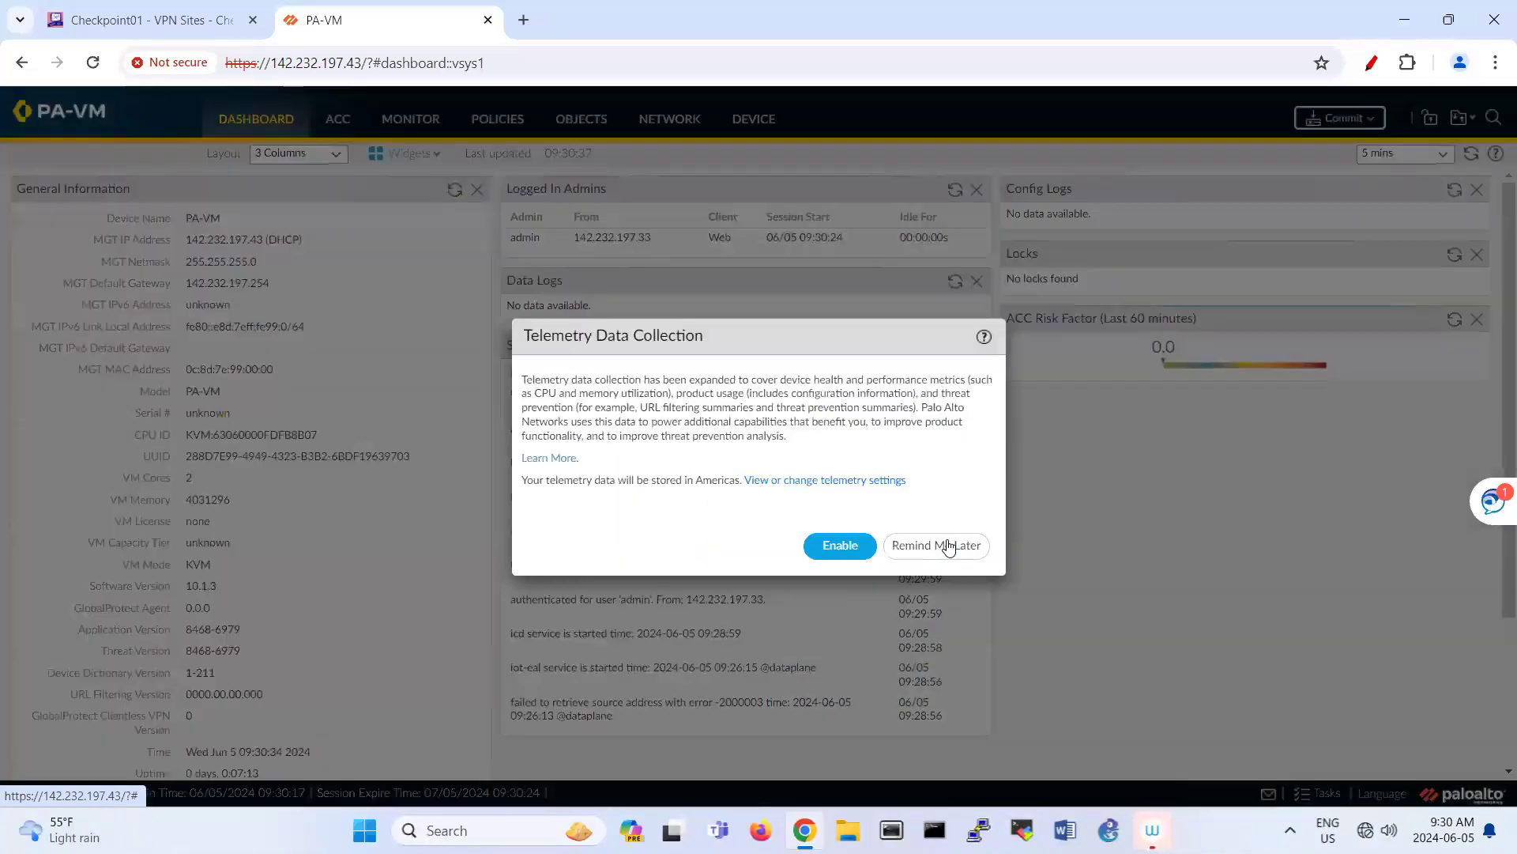
left_click(952, 547)
left_click(669, 118)
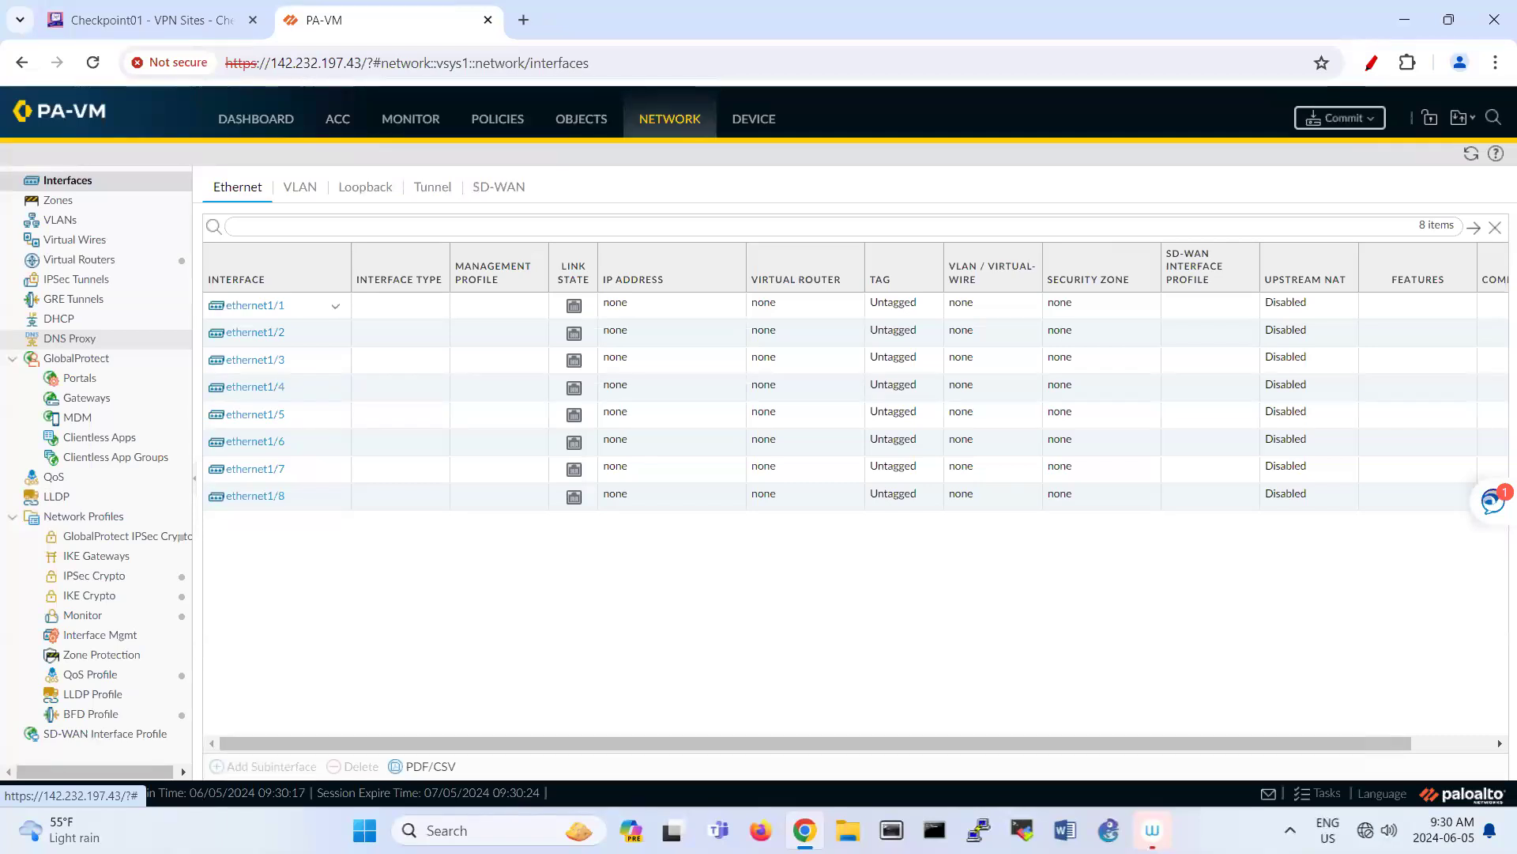
Step: Make ethernet1/1 Layer3 on the default virtual router in a new 'LAN' zone
left_click(254, 306)
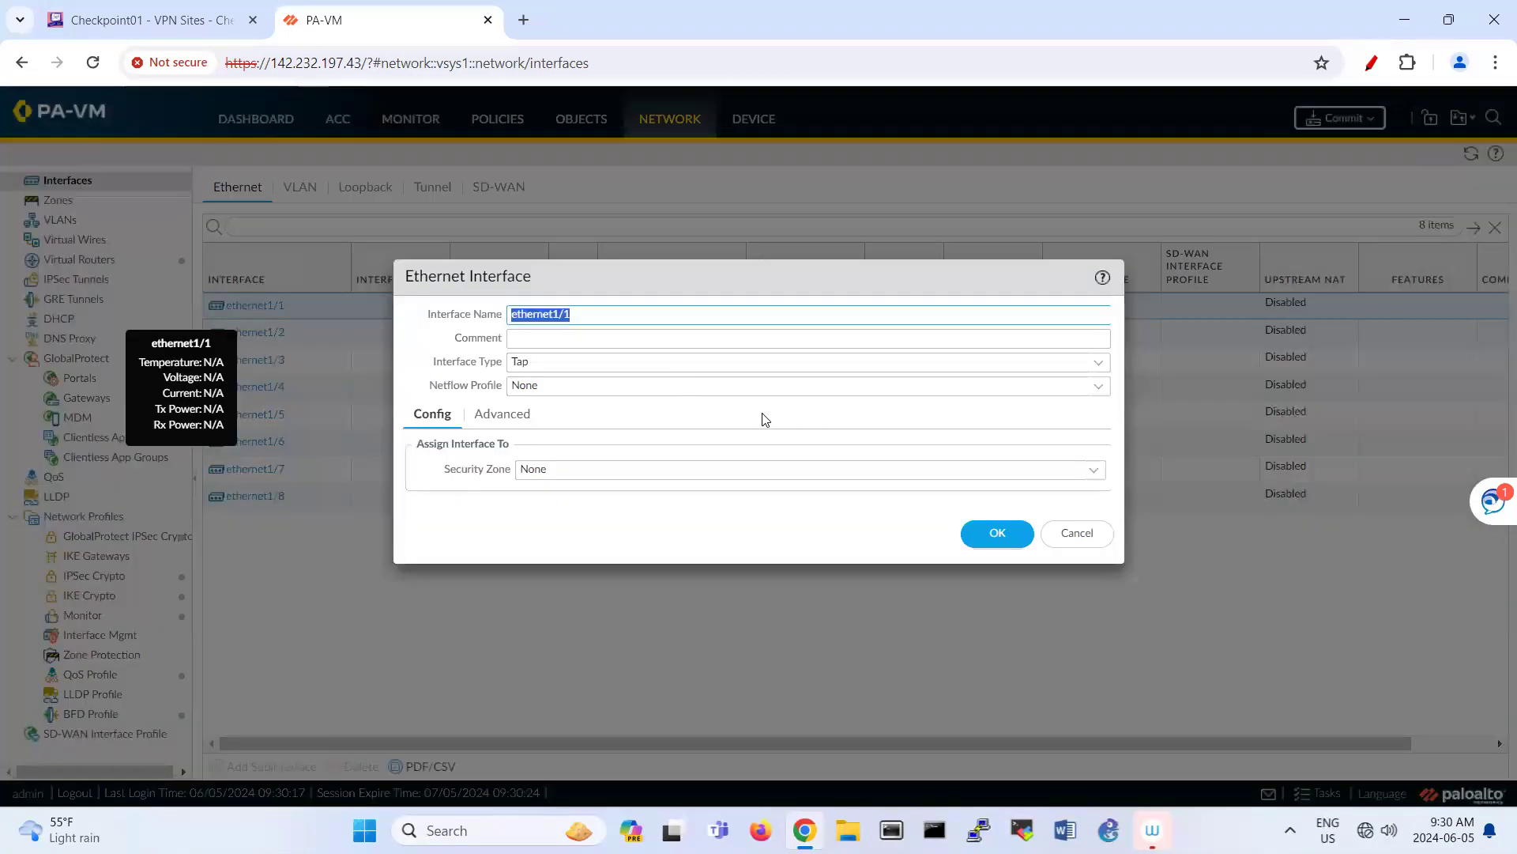
left_click(1099, 364)
left_click(876, 474)
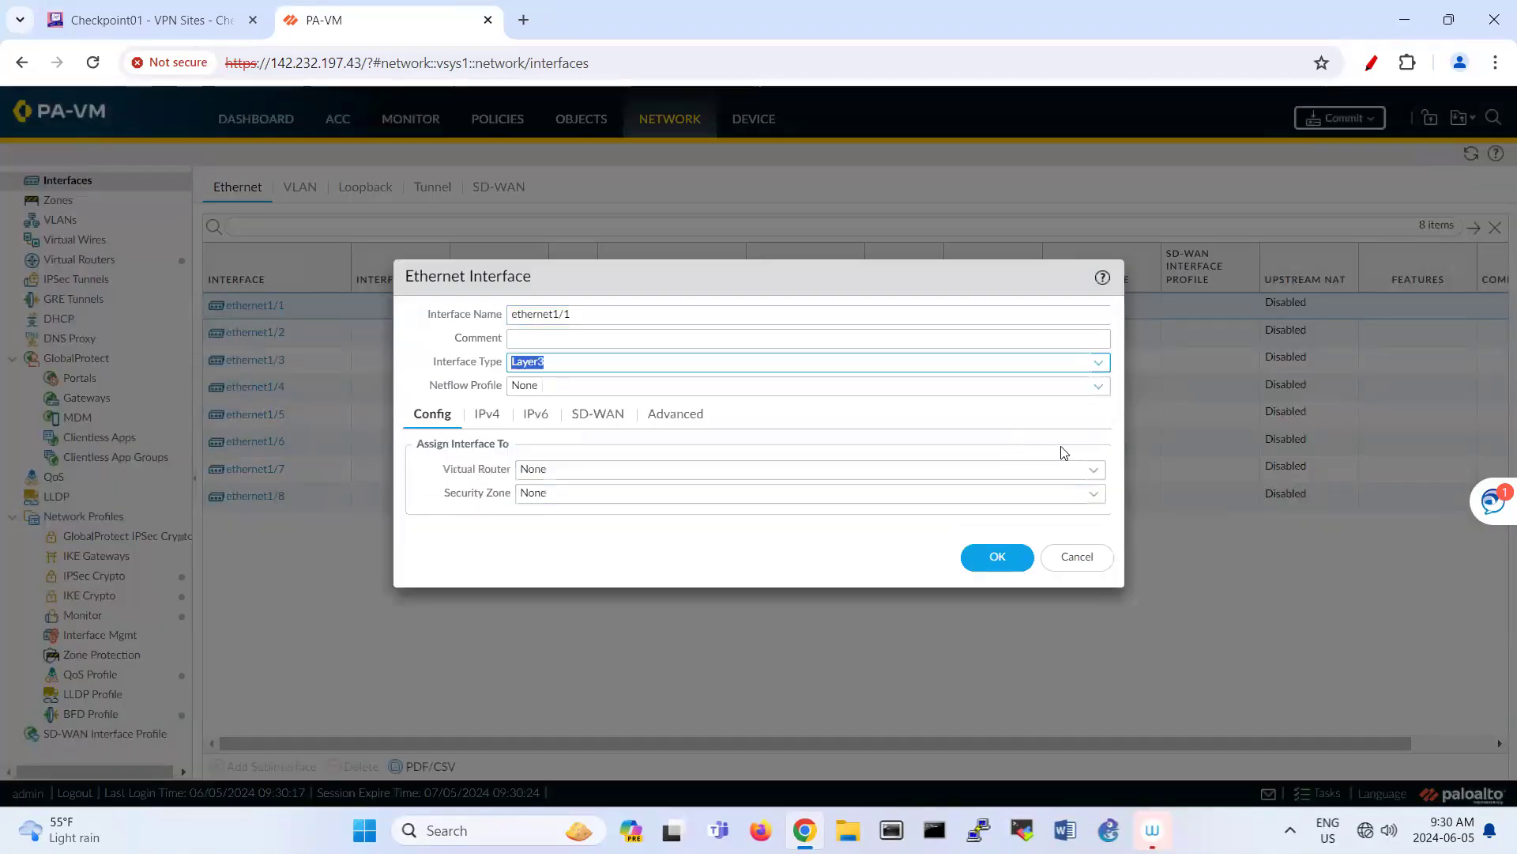
left_click(1094, 472)
left_click(917, 516)
left_click(1095, 495)
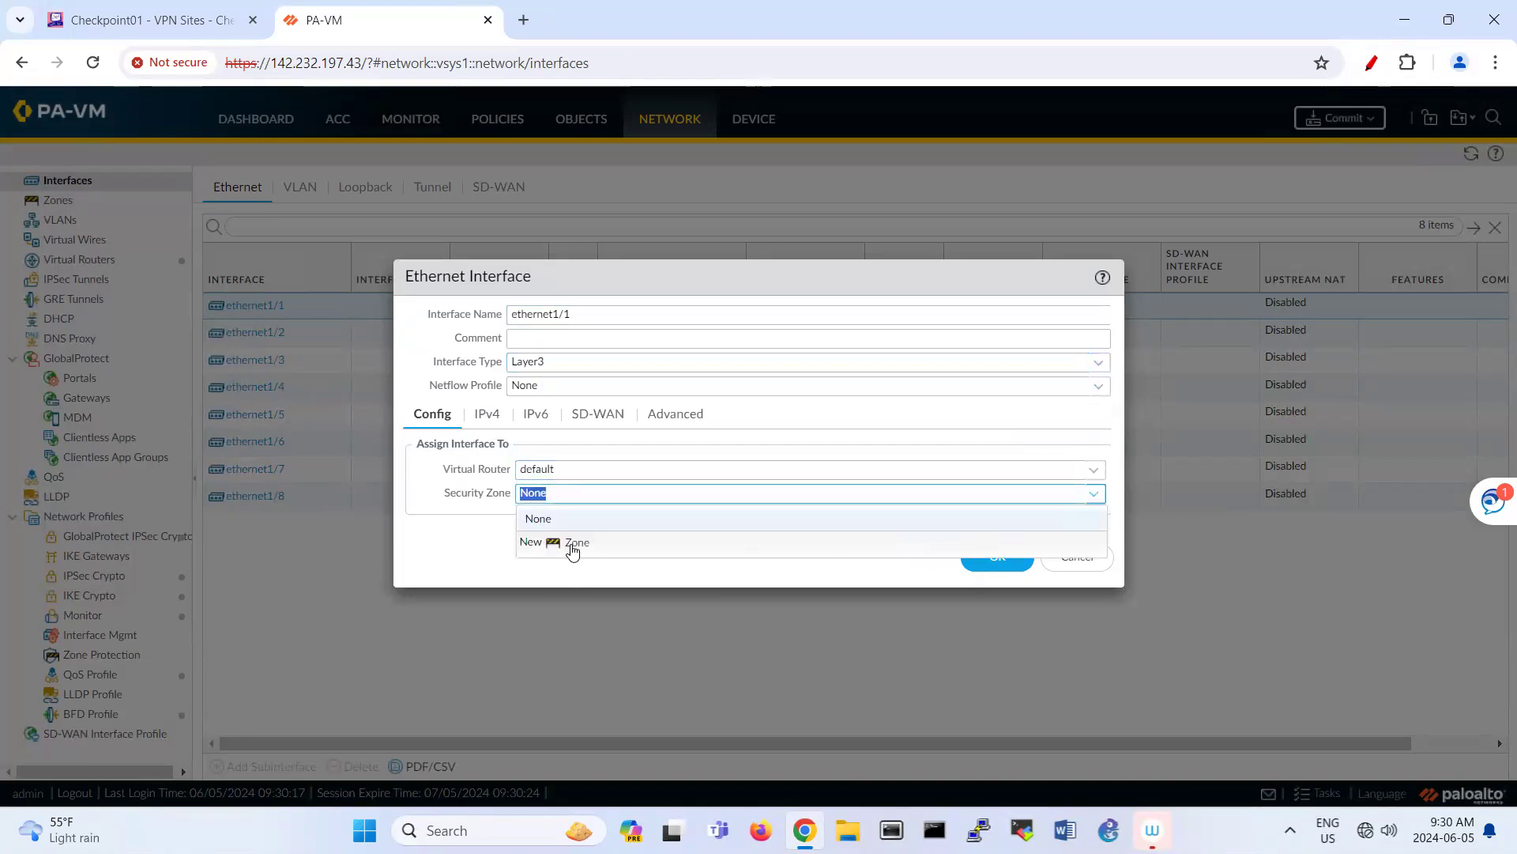
left_click(624, 544)
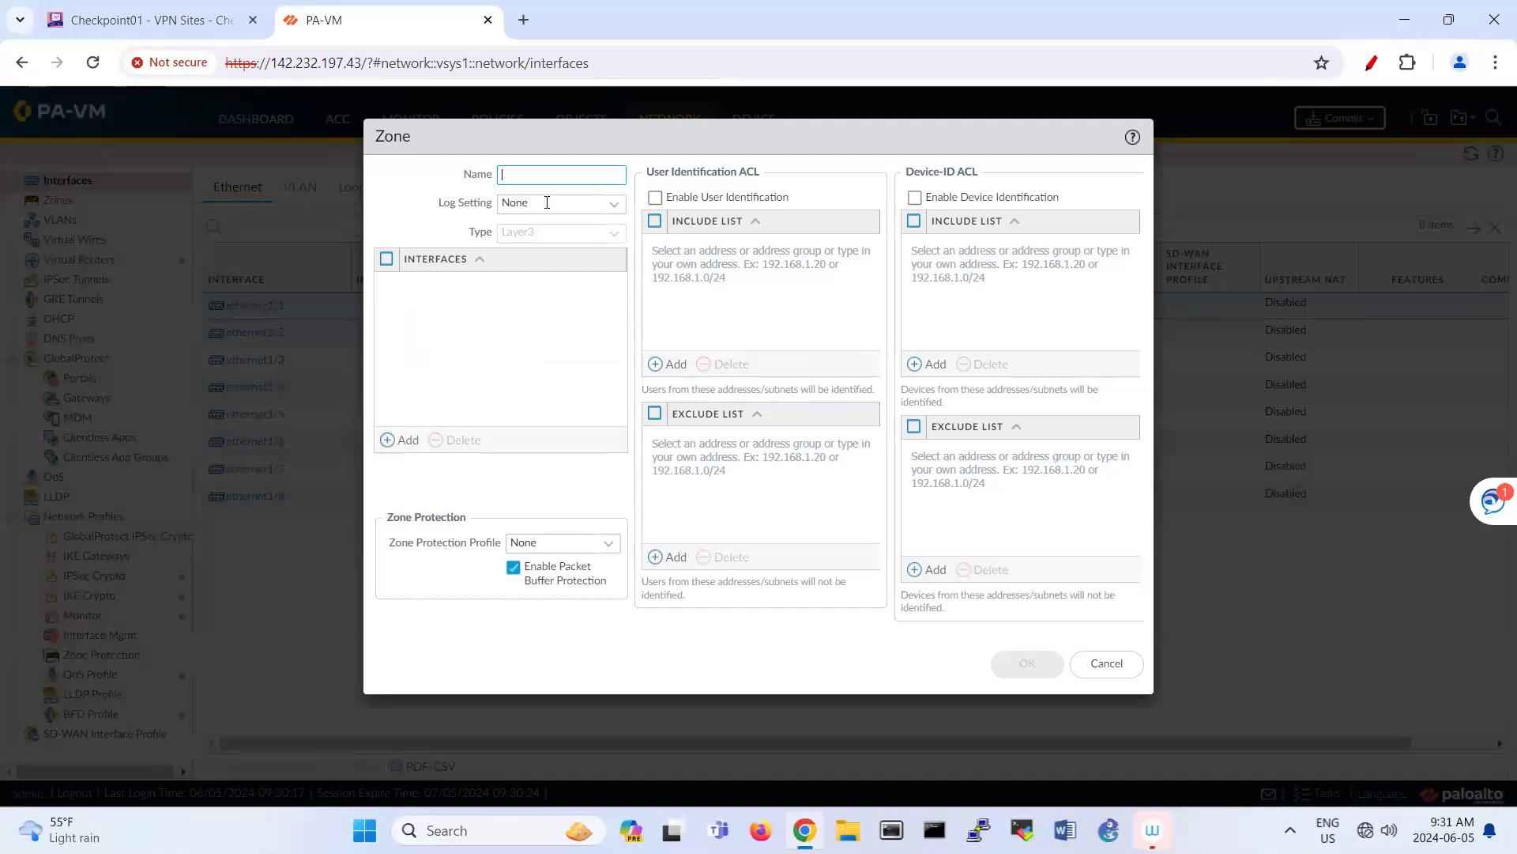
type("LAN")
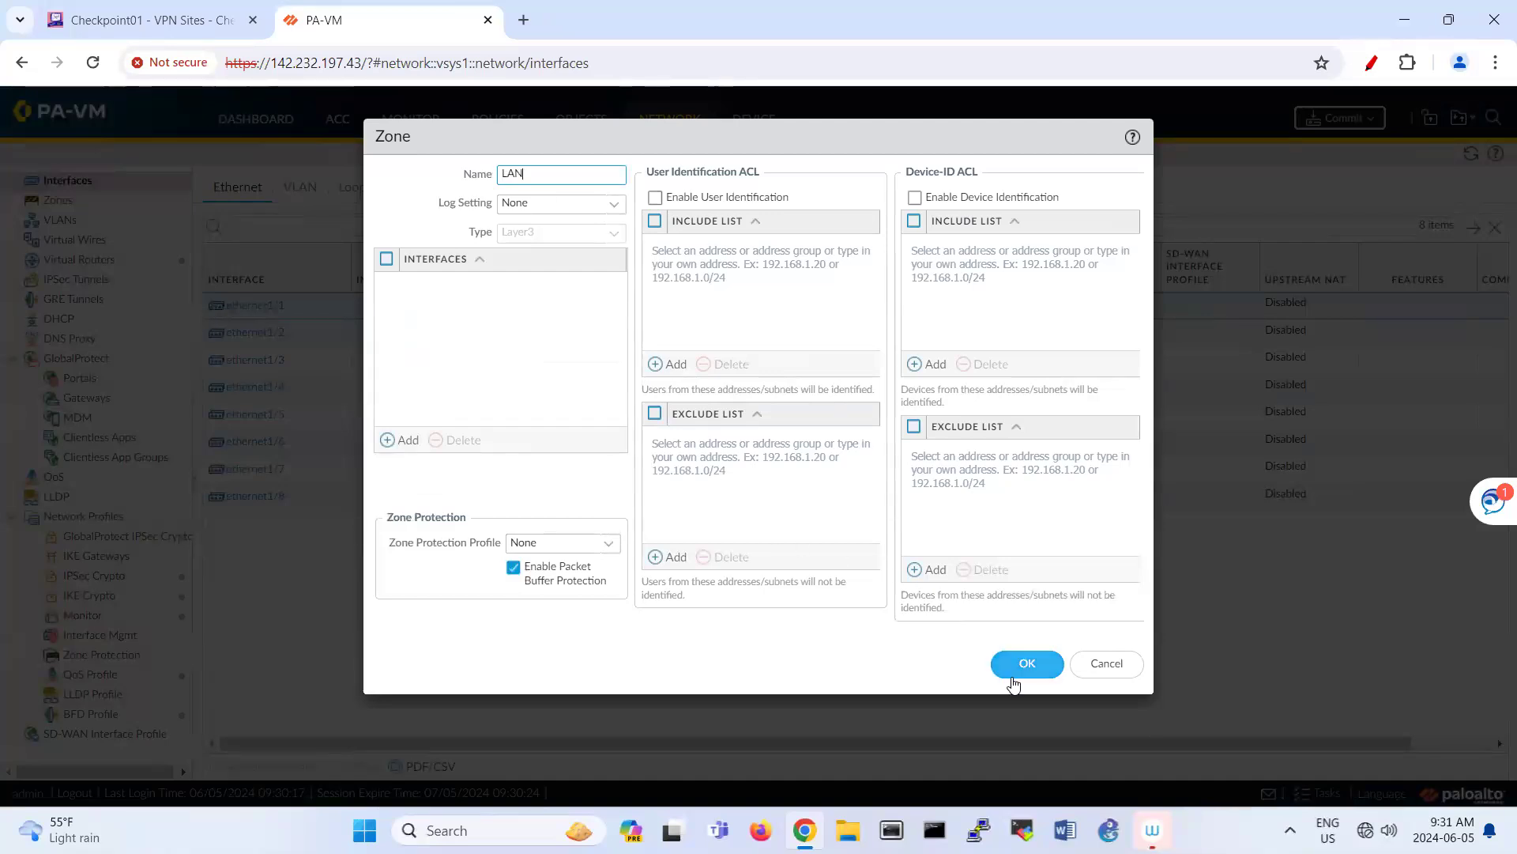
left_click(1015, 668)
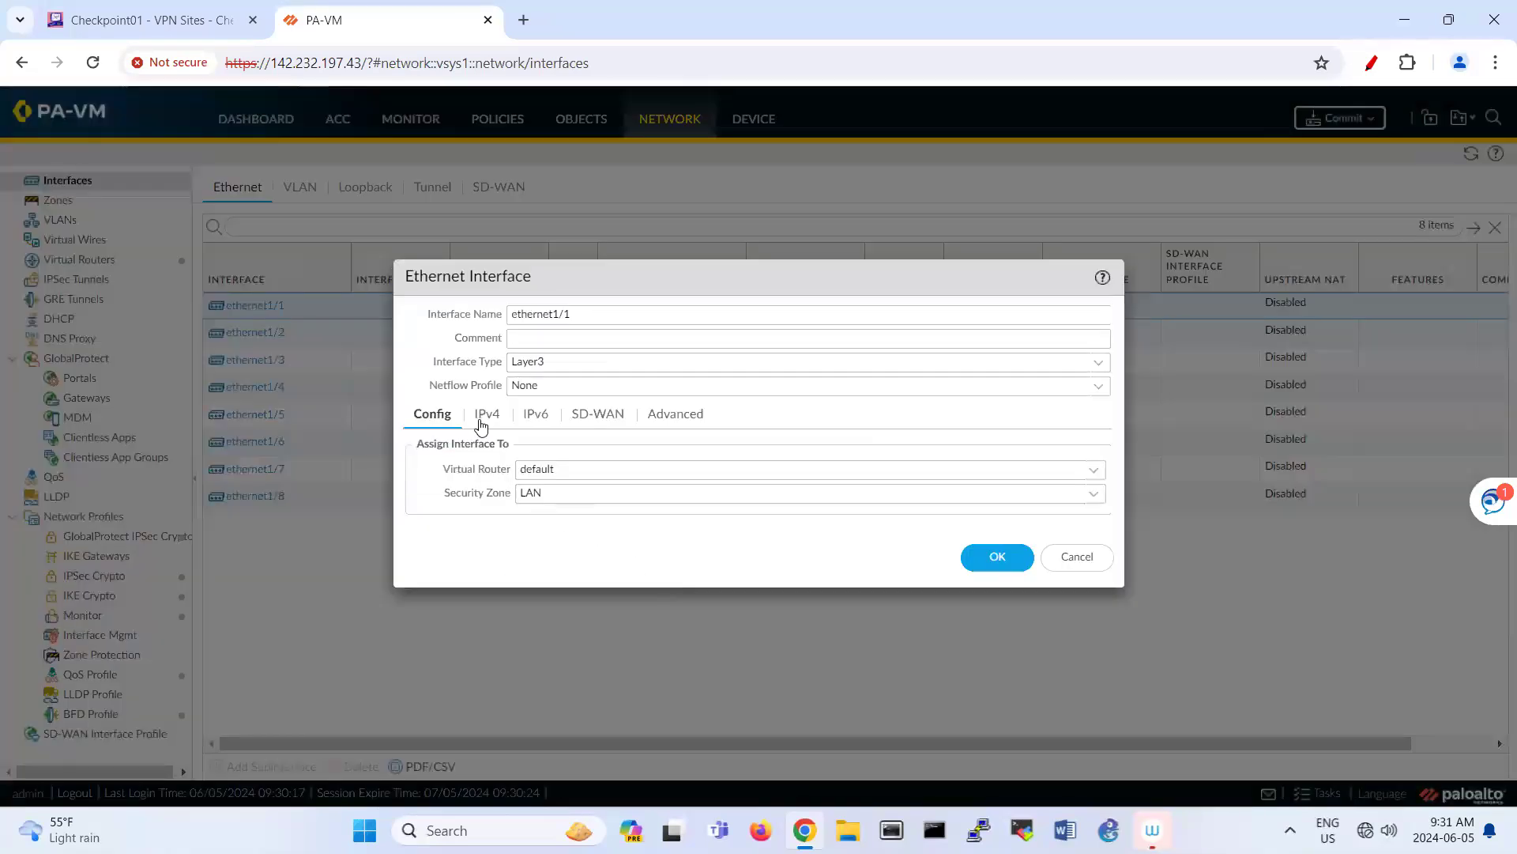
Step: Give ethernet1/1 the static IPv4 address 192.168.40.1/24 and save it
left_click(481, 419)
left_click(436, 623)
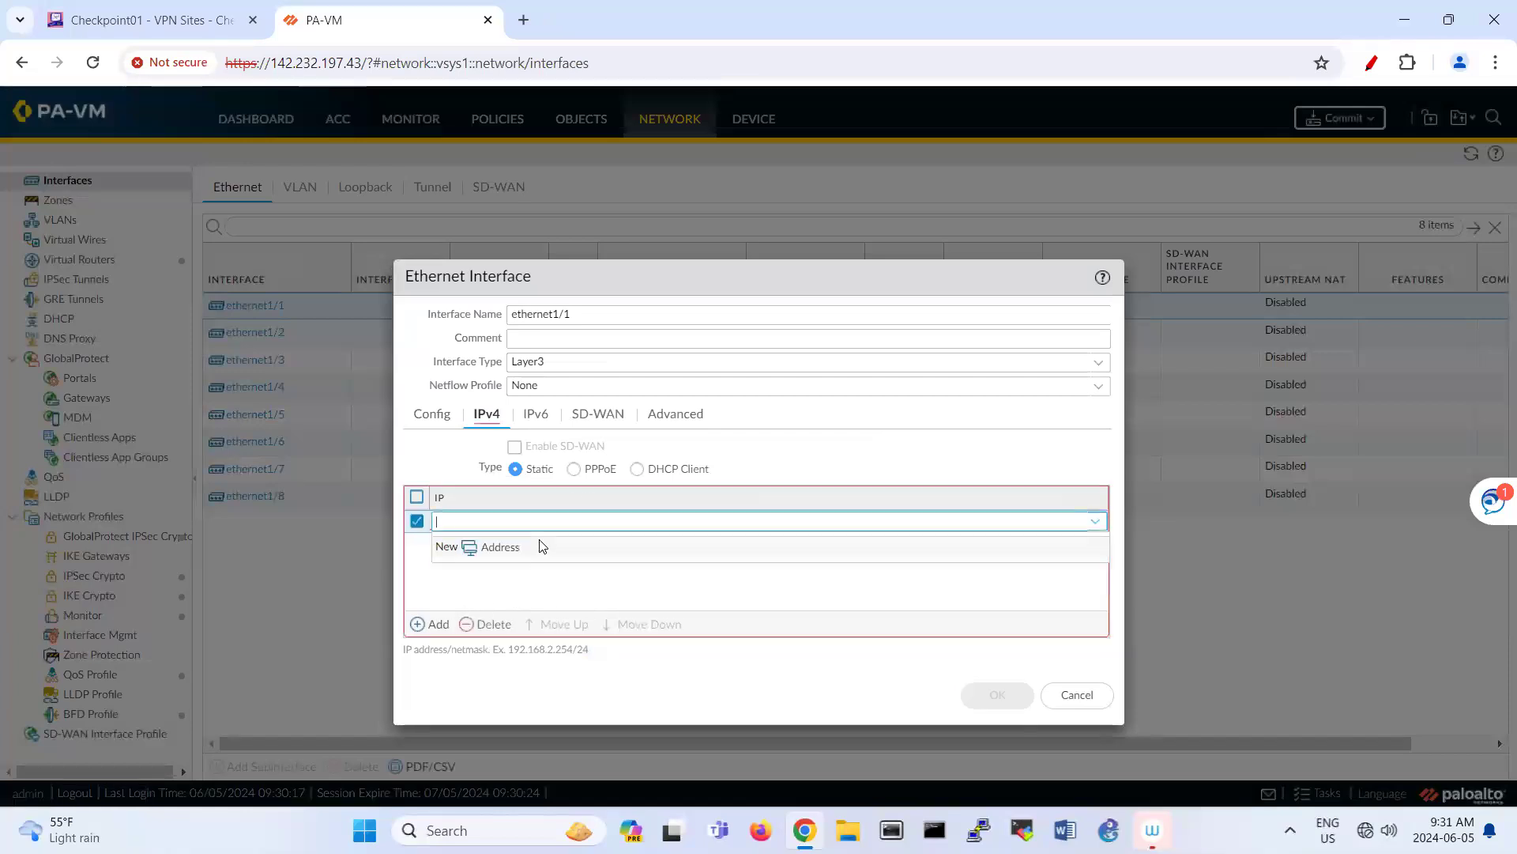
type("192.168.40.1/24")
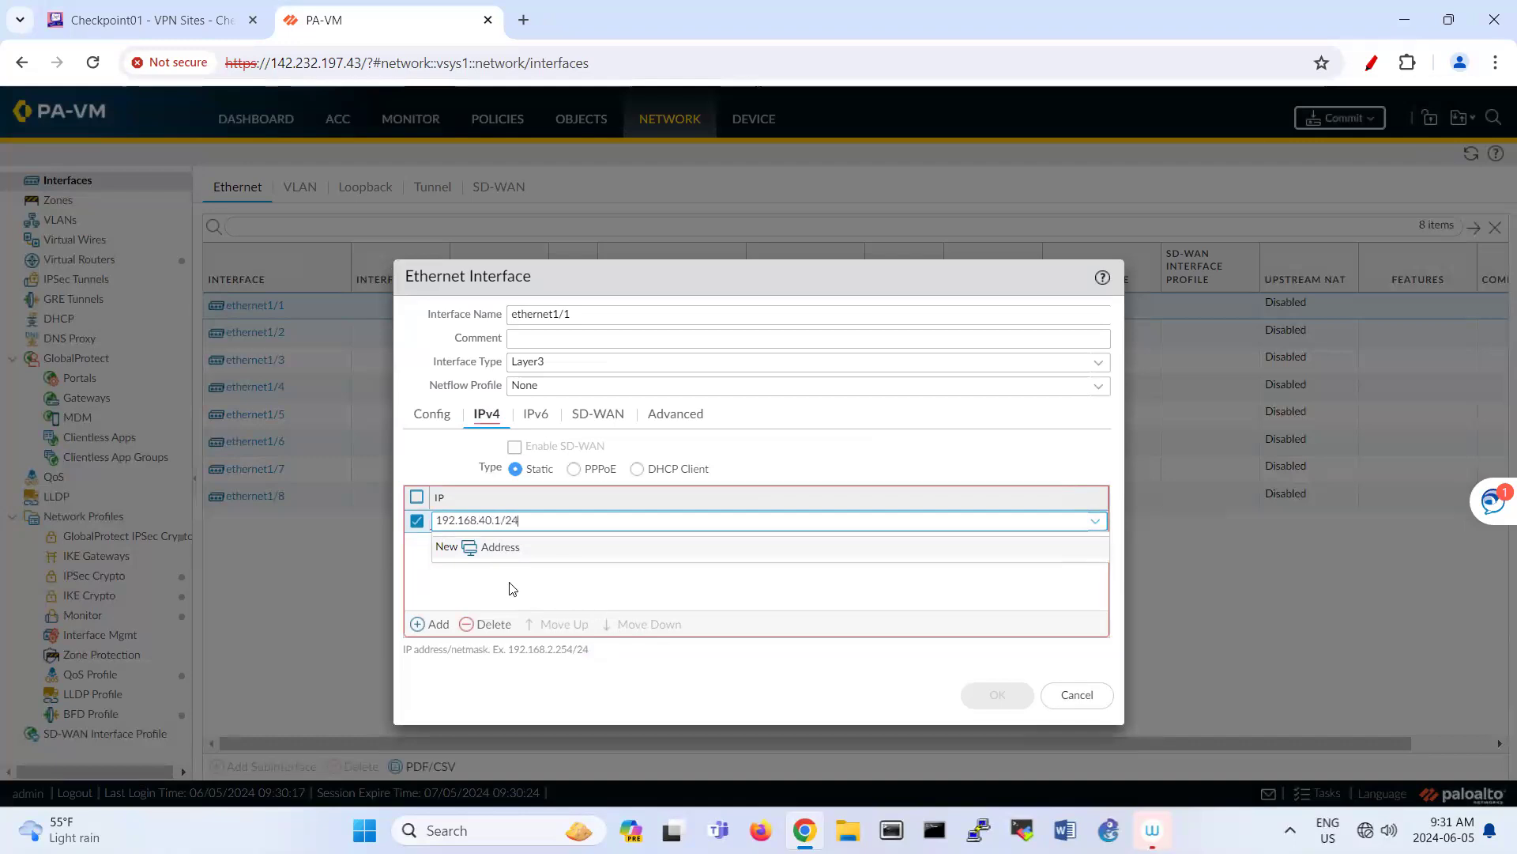
left_click(553, 565)
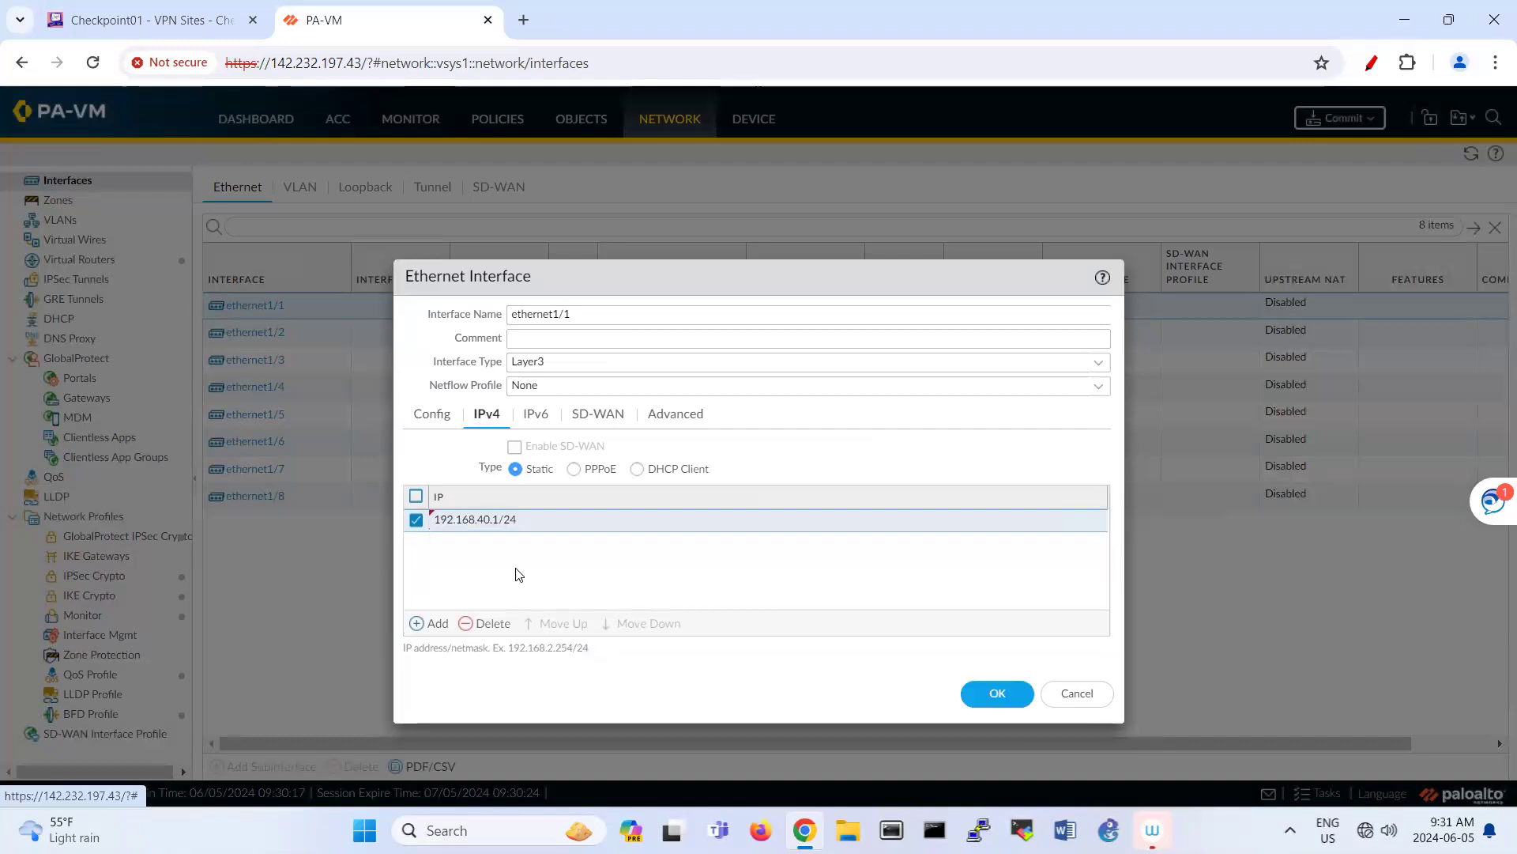
left_click(972, 707)
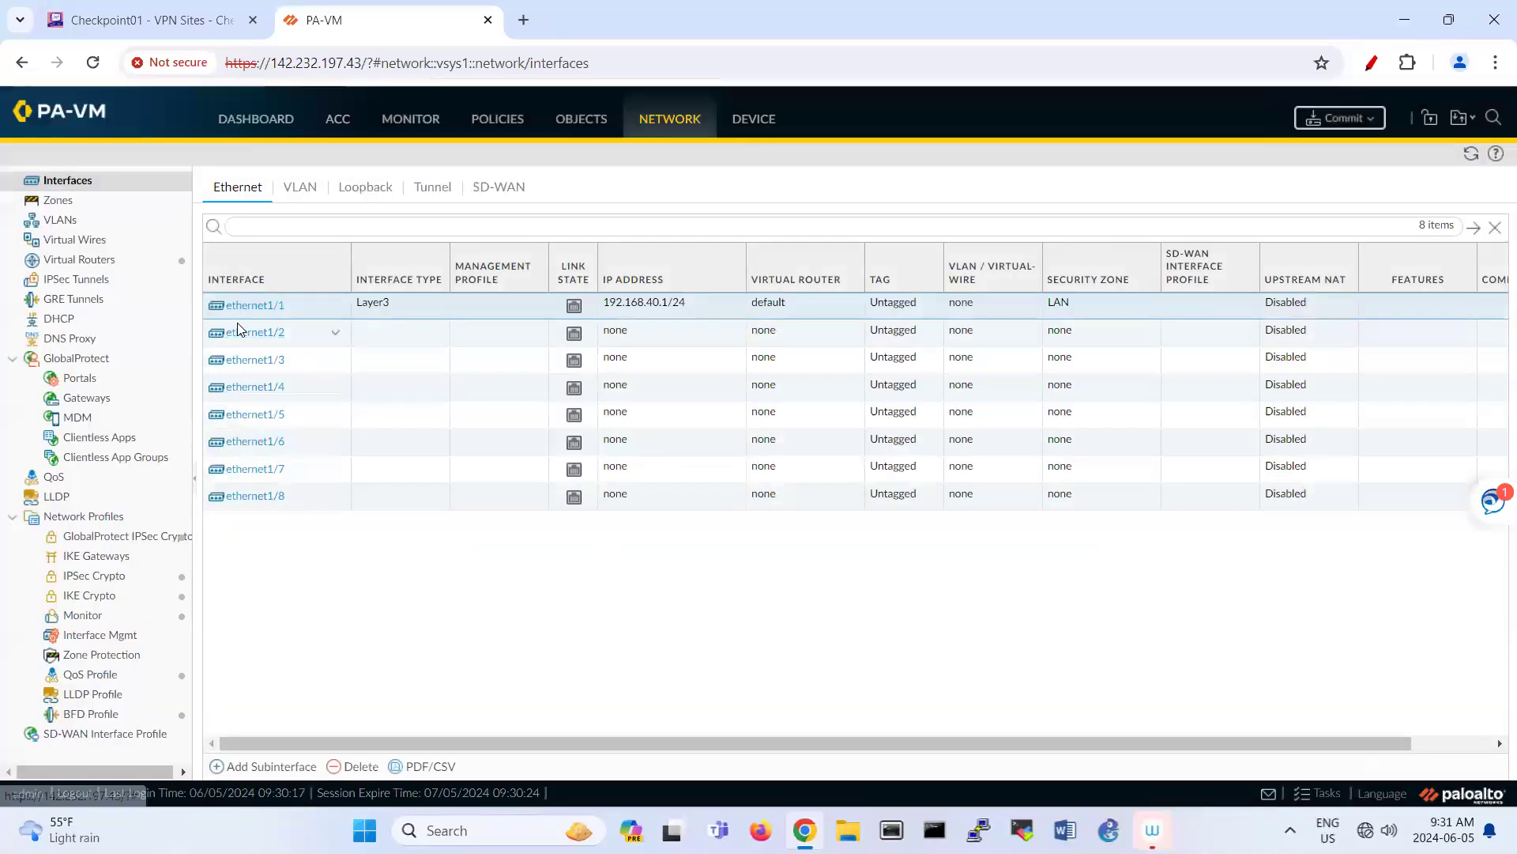
Step: Make ethernet1/2 Layer3 on the default virtual router in a new 'VPN' zone
left_click(283, 337)
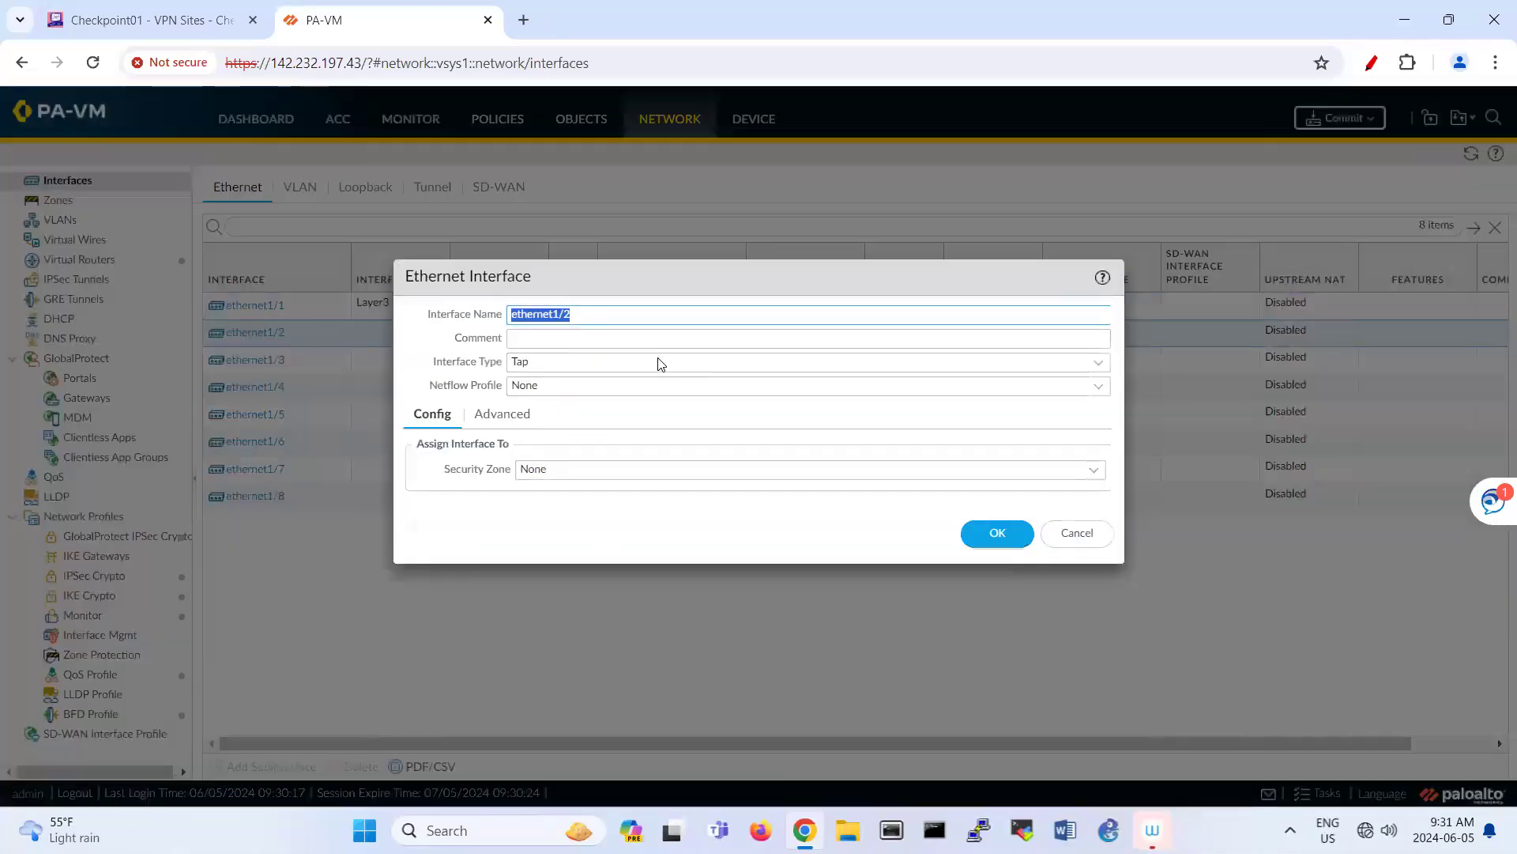
left_click(1098, 363)
left_click(958, 475)
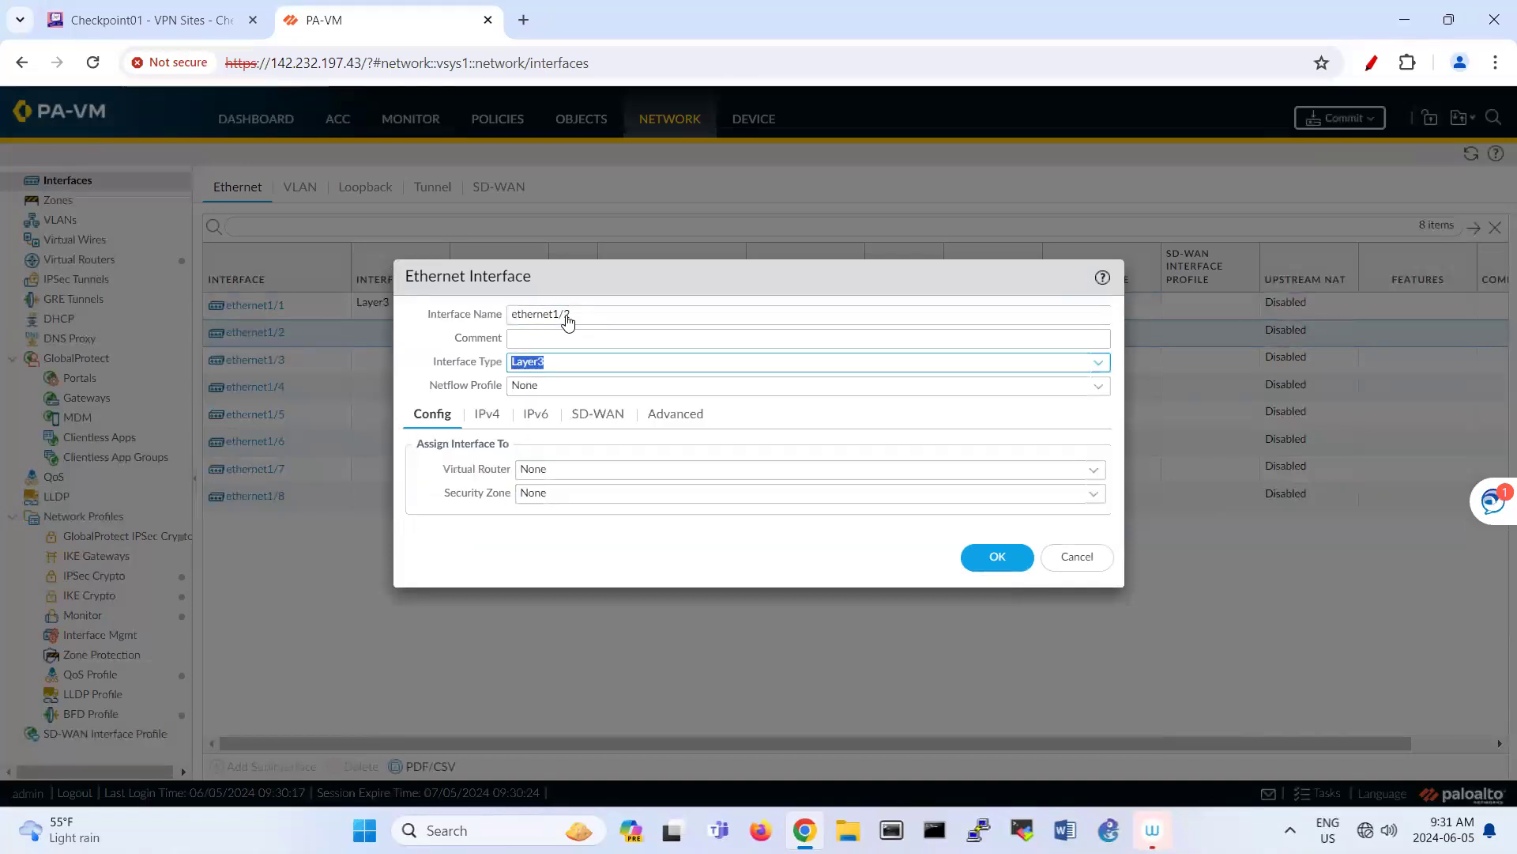
left_click(1089, 471)
left_click(919, 518)
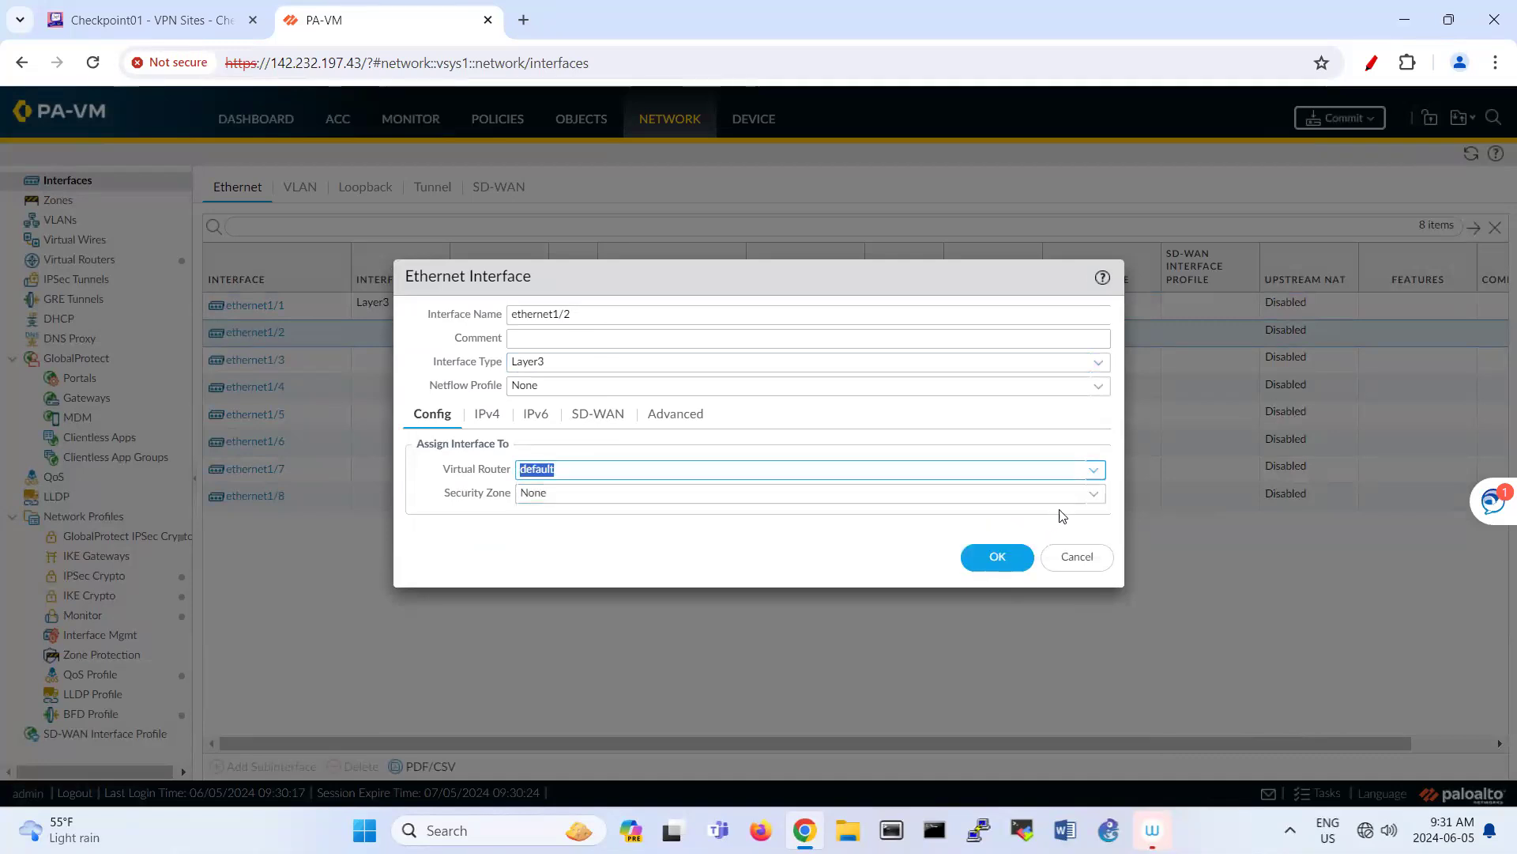
left_click(1091, 496)
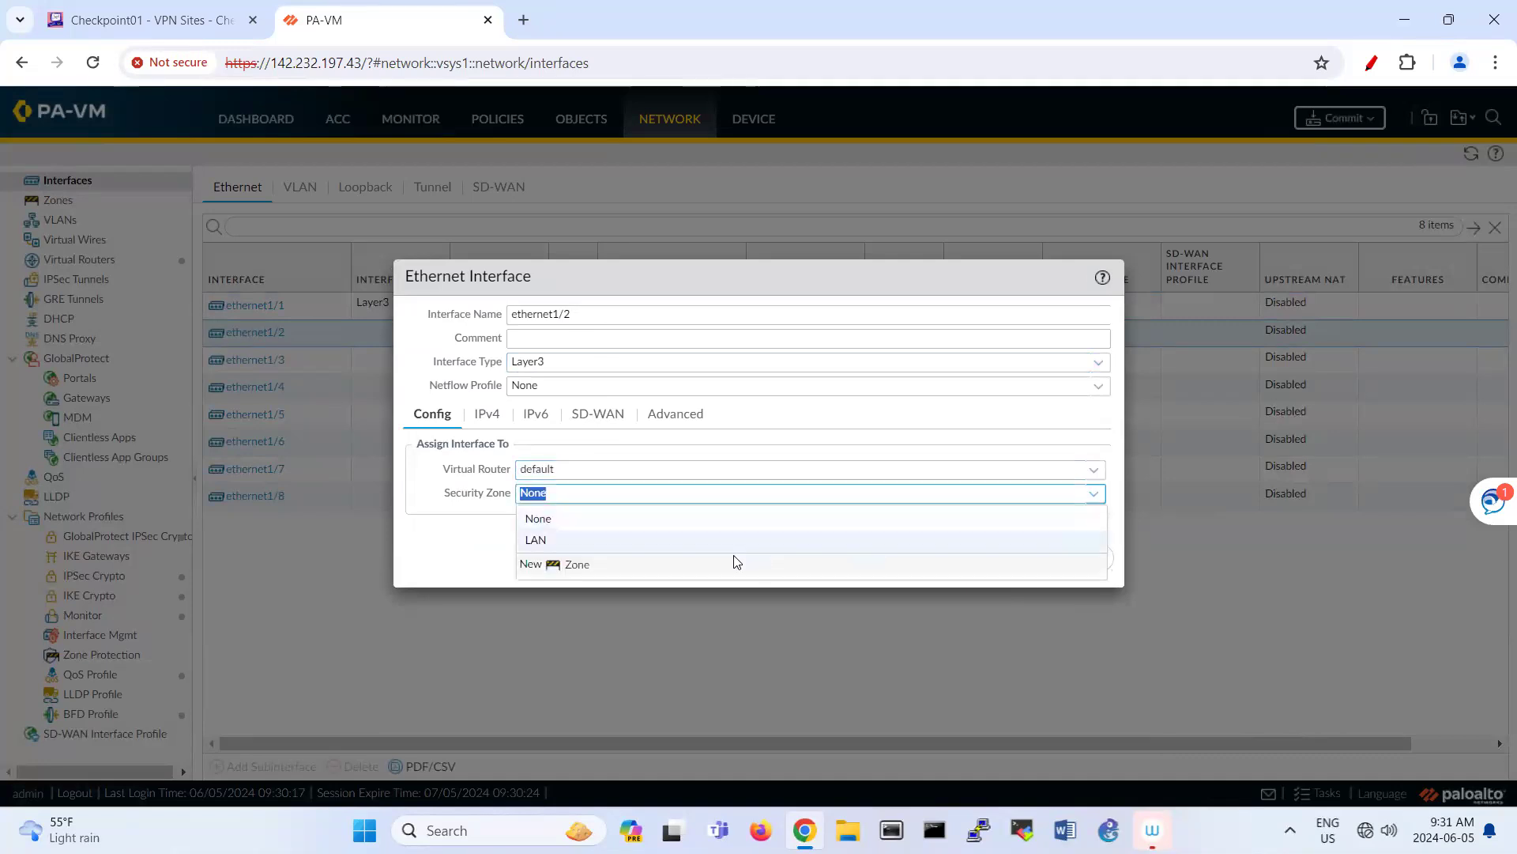
left_click(576, 561)
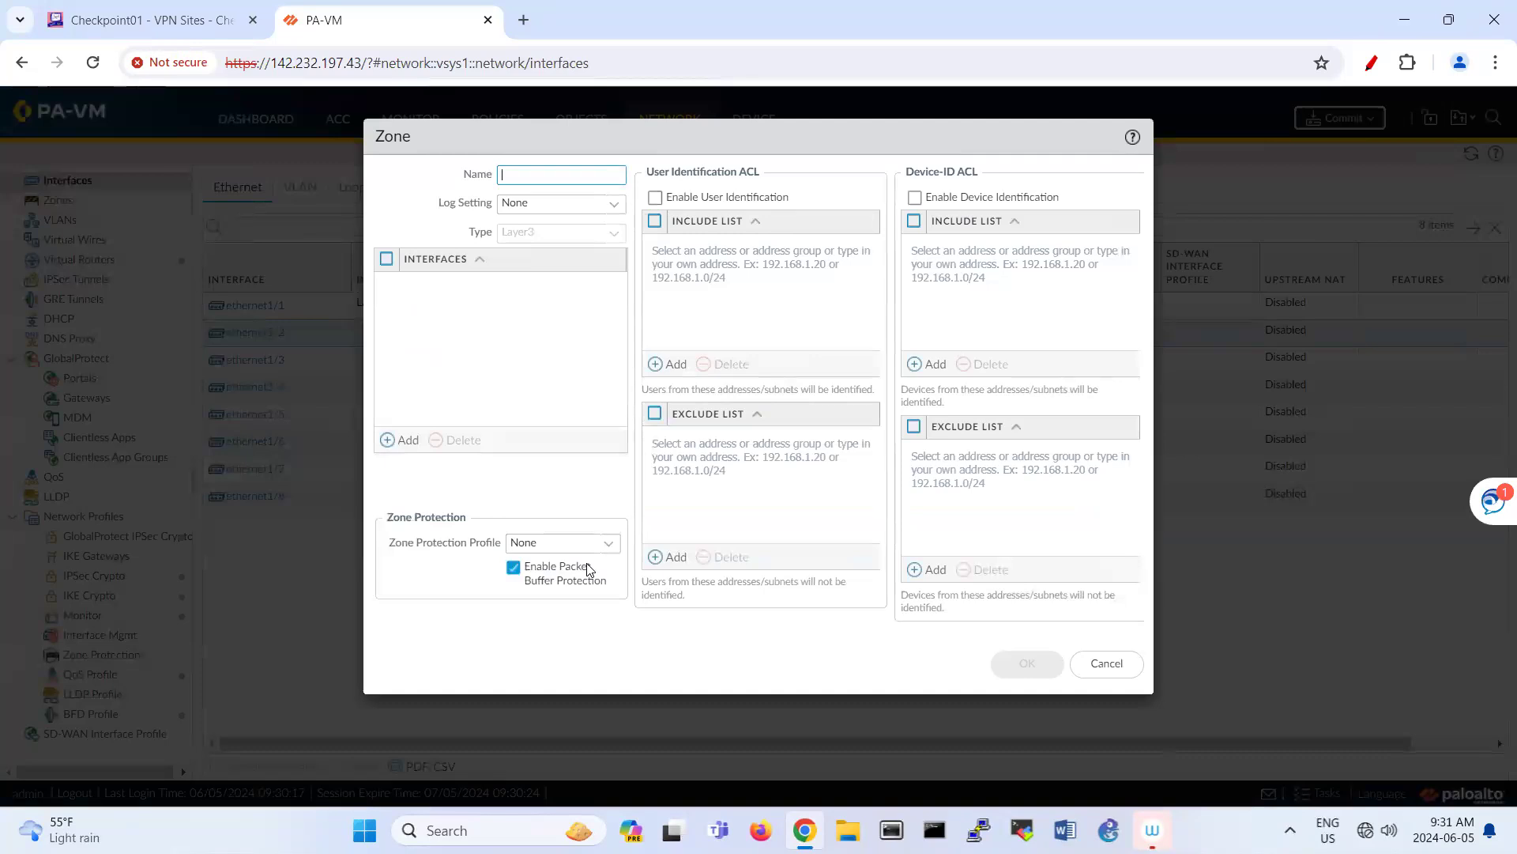
type("VPN")
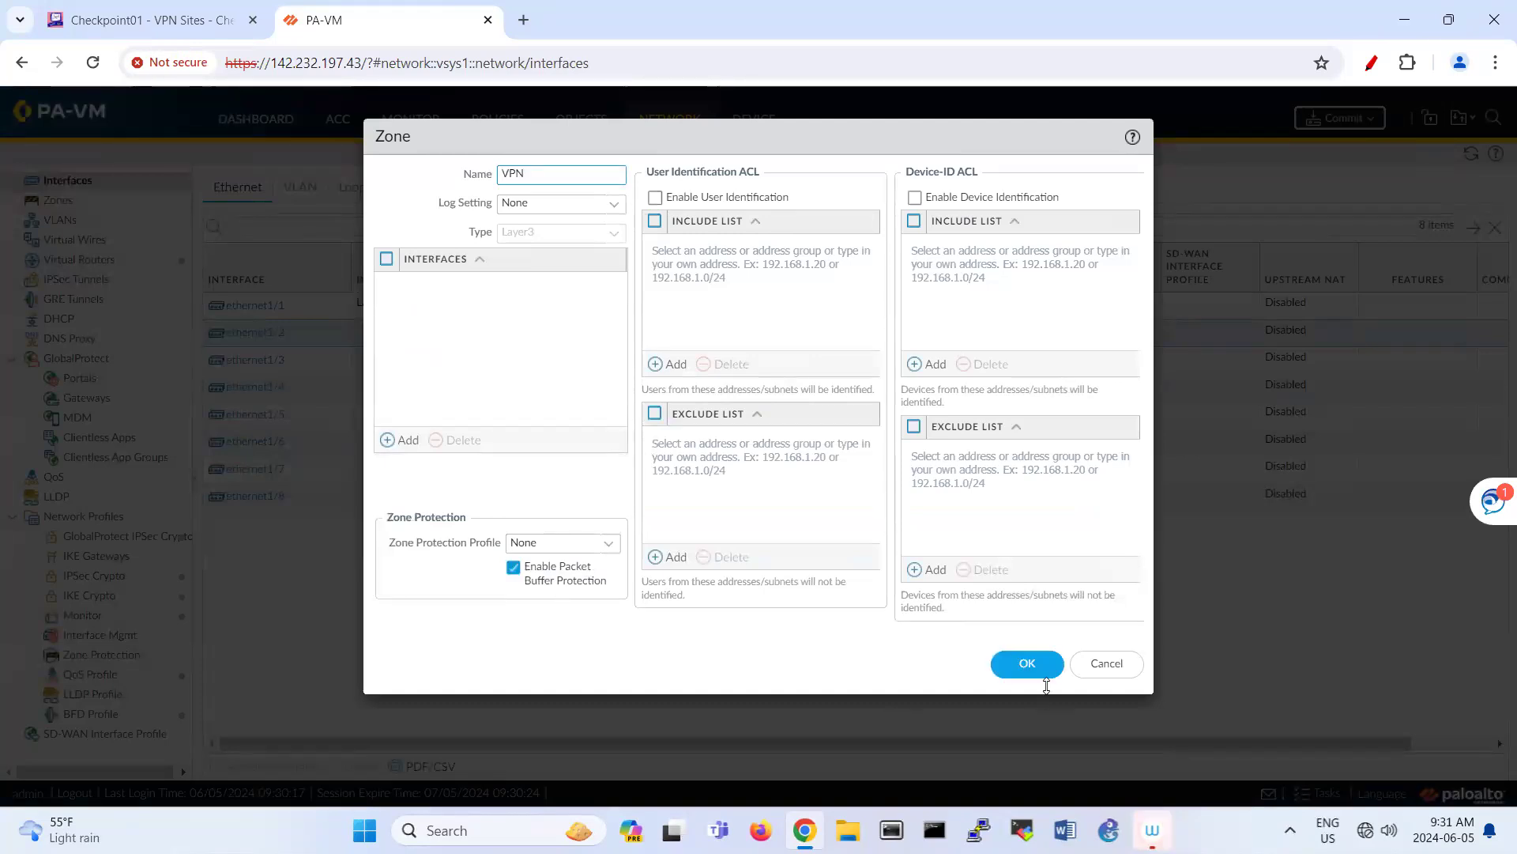
left_click(1040, 671)
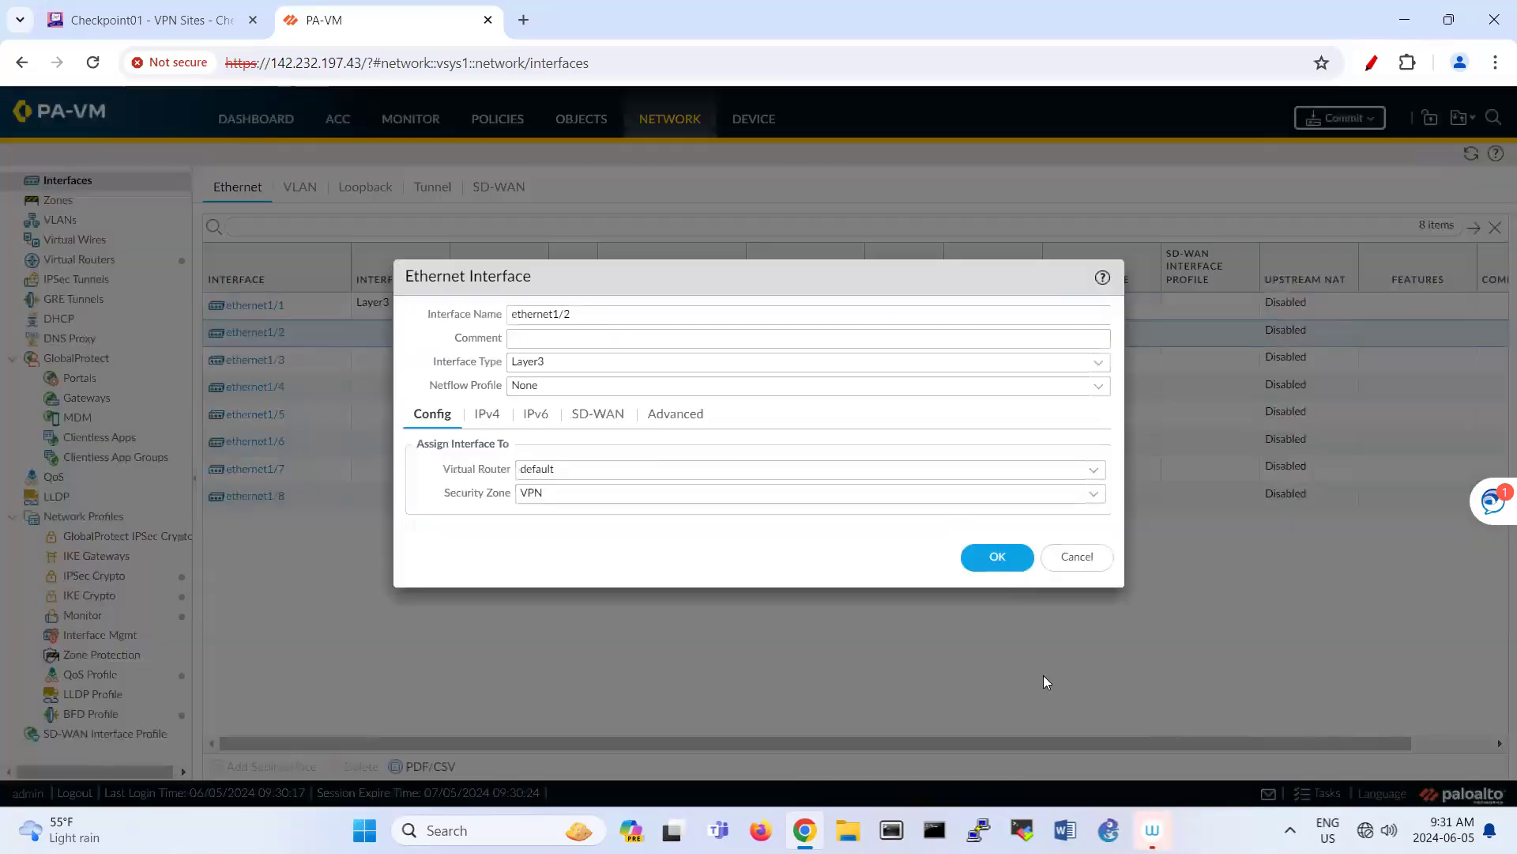
Step: Set ethernet1/2's IPv4 addressing to DHCP Client and save the interface
left_click(483, 419)
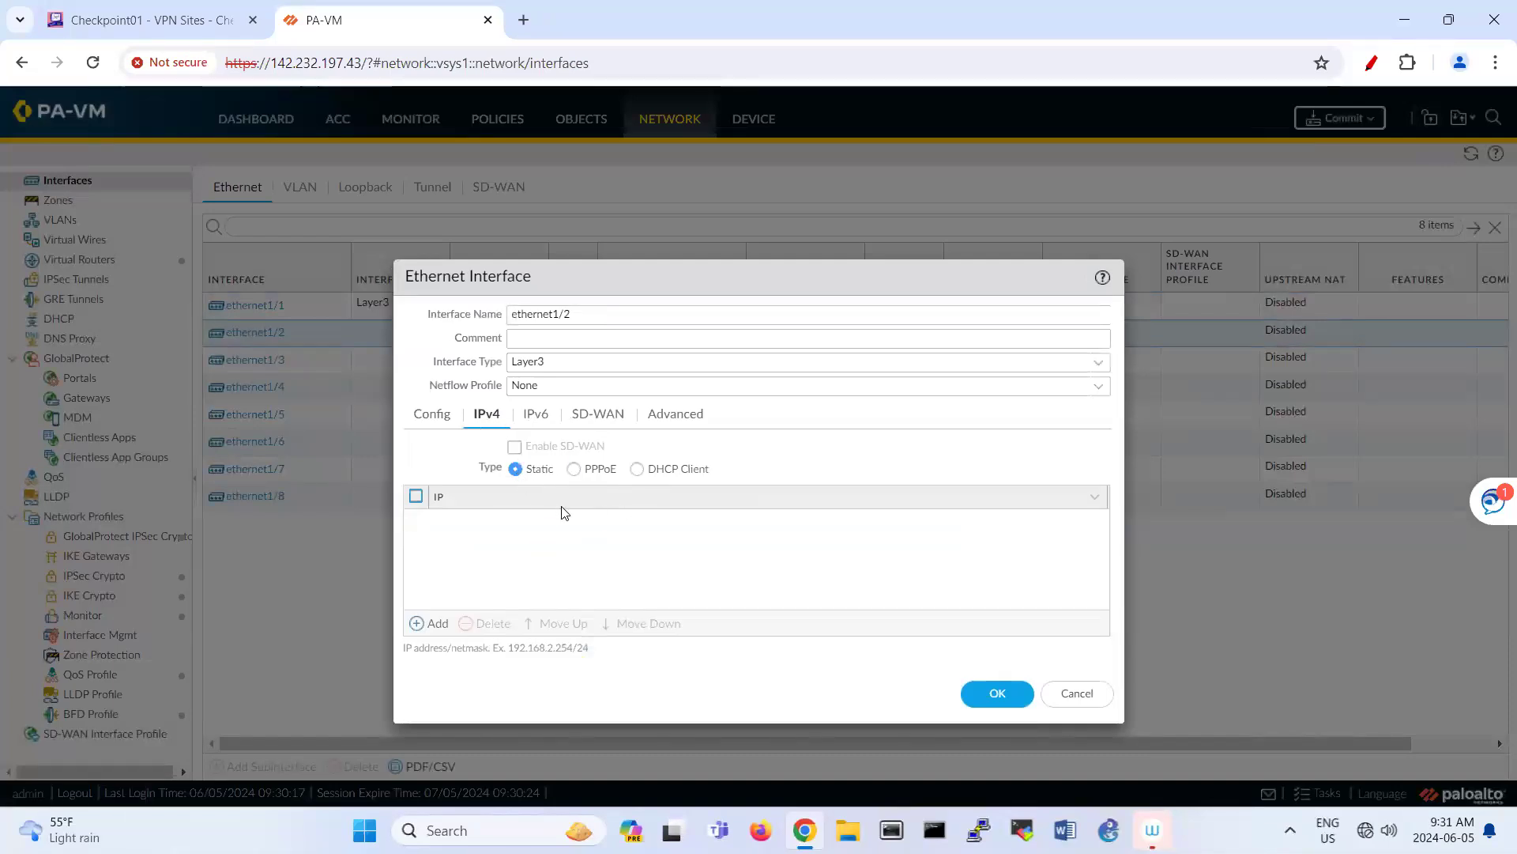
left_click(638, 469)
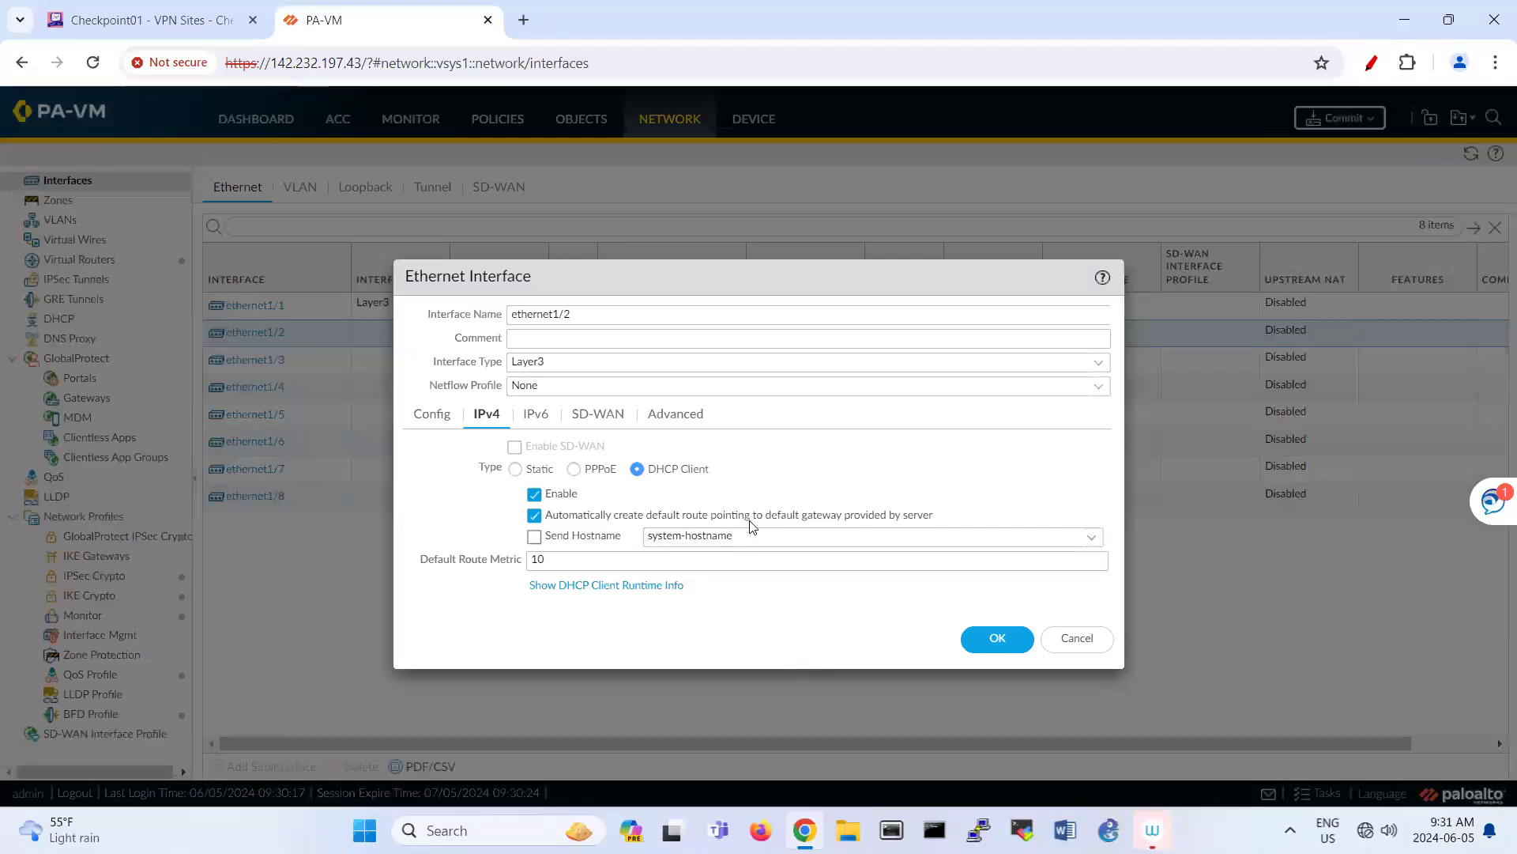
left_click(996, 636)
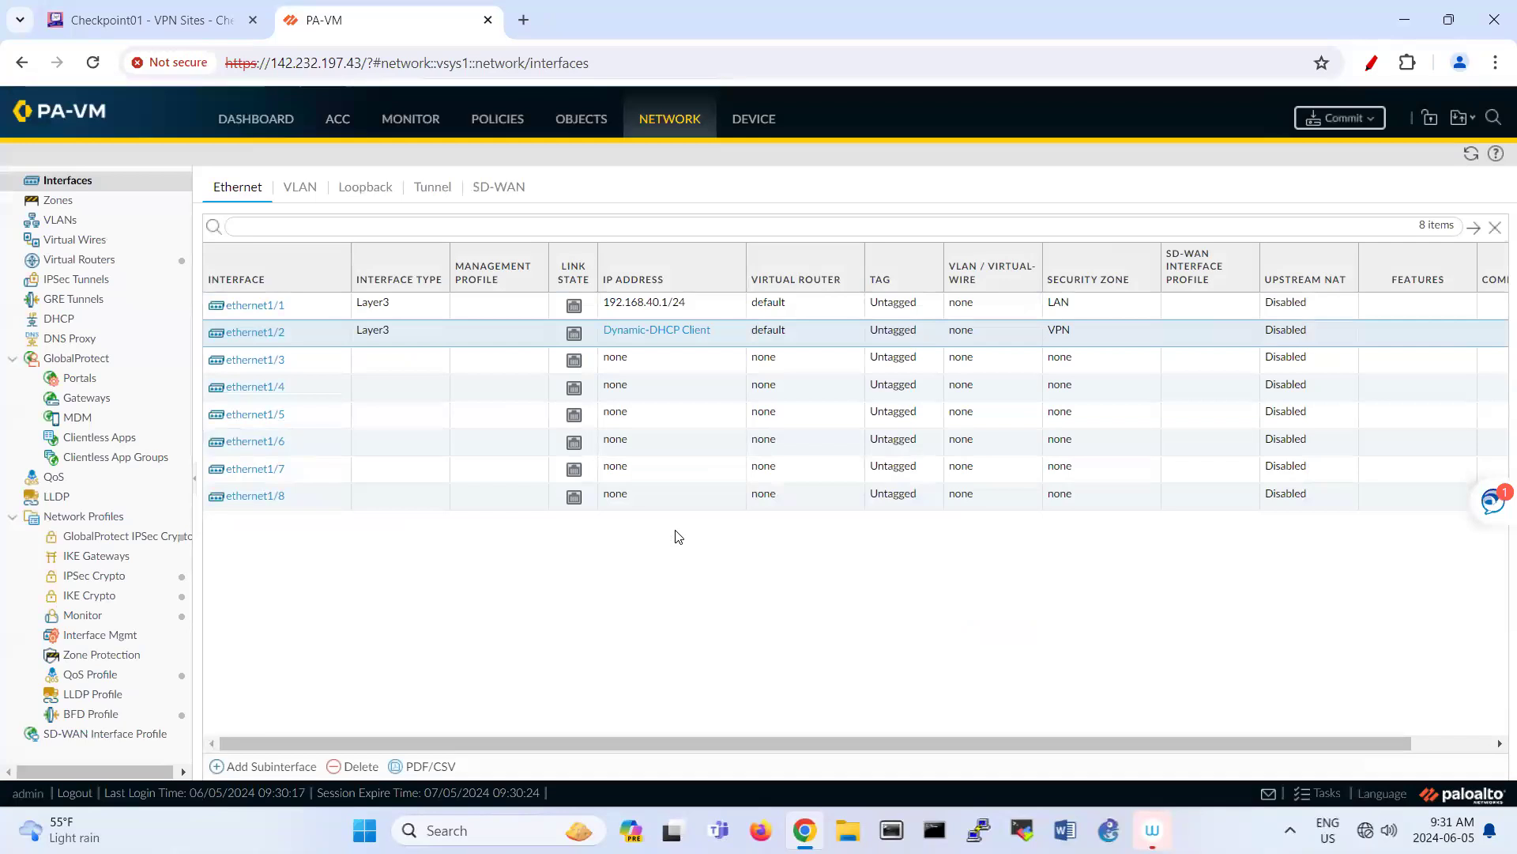
Step: Add tunnel interface tunnel.1 with the default virtual router and the VPN zone
left_click(430, 191)
left_click(233, 766)
left_click(985, 344)
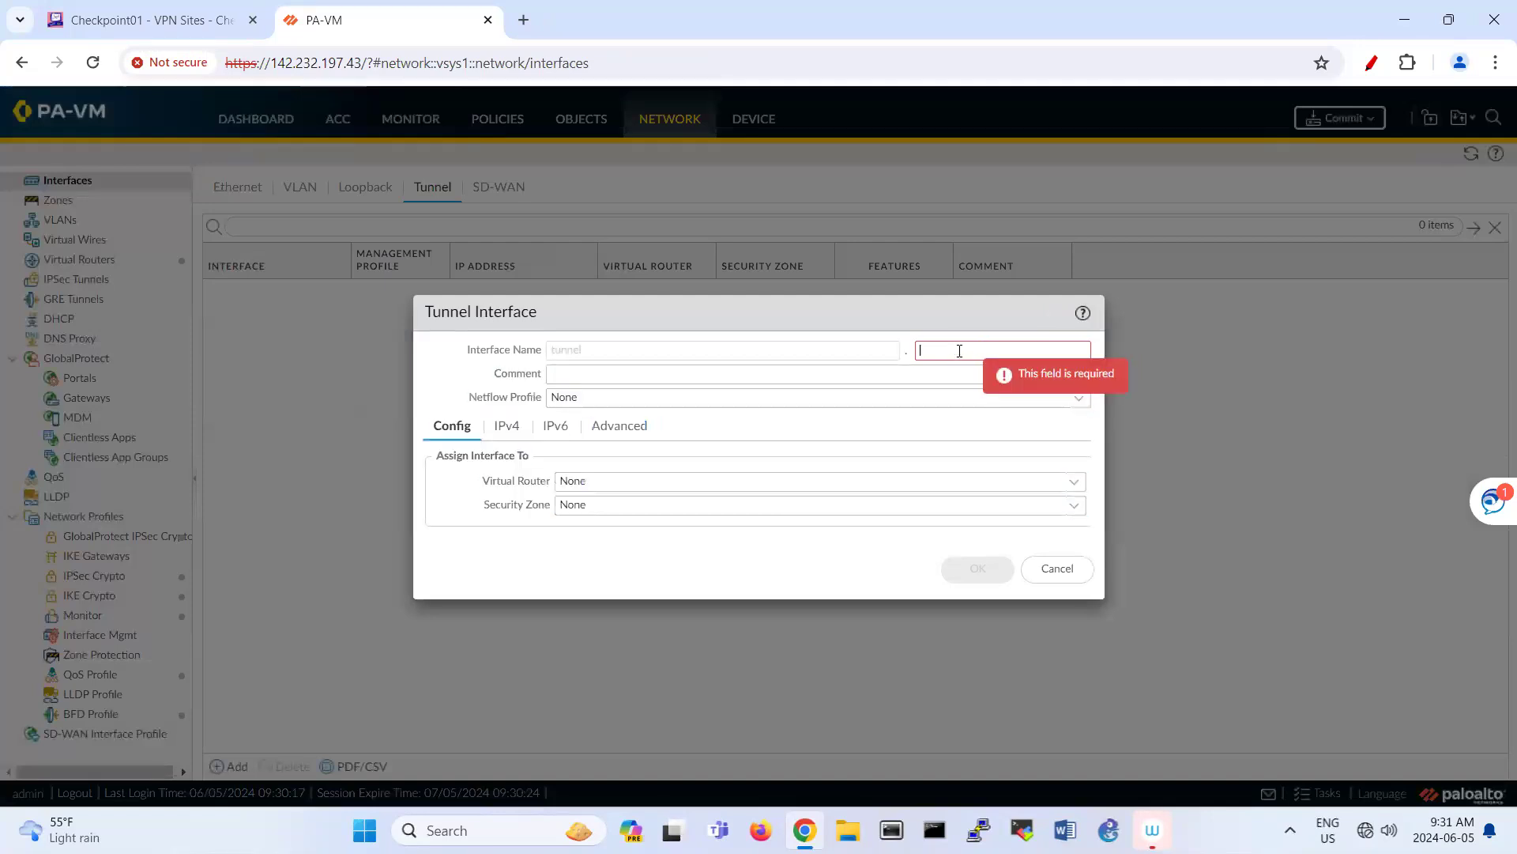
type("1")
left_click(992, 485)
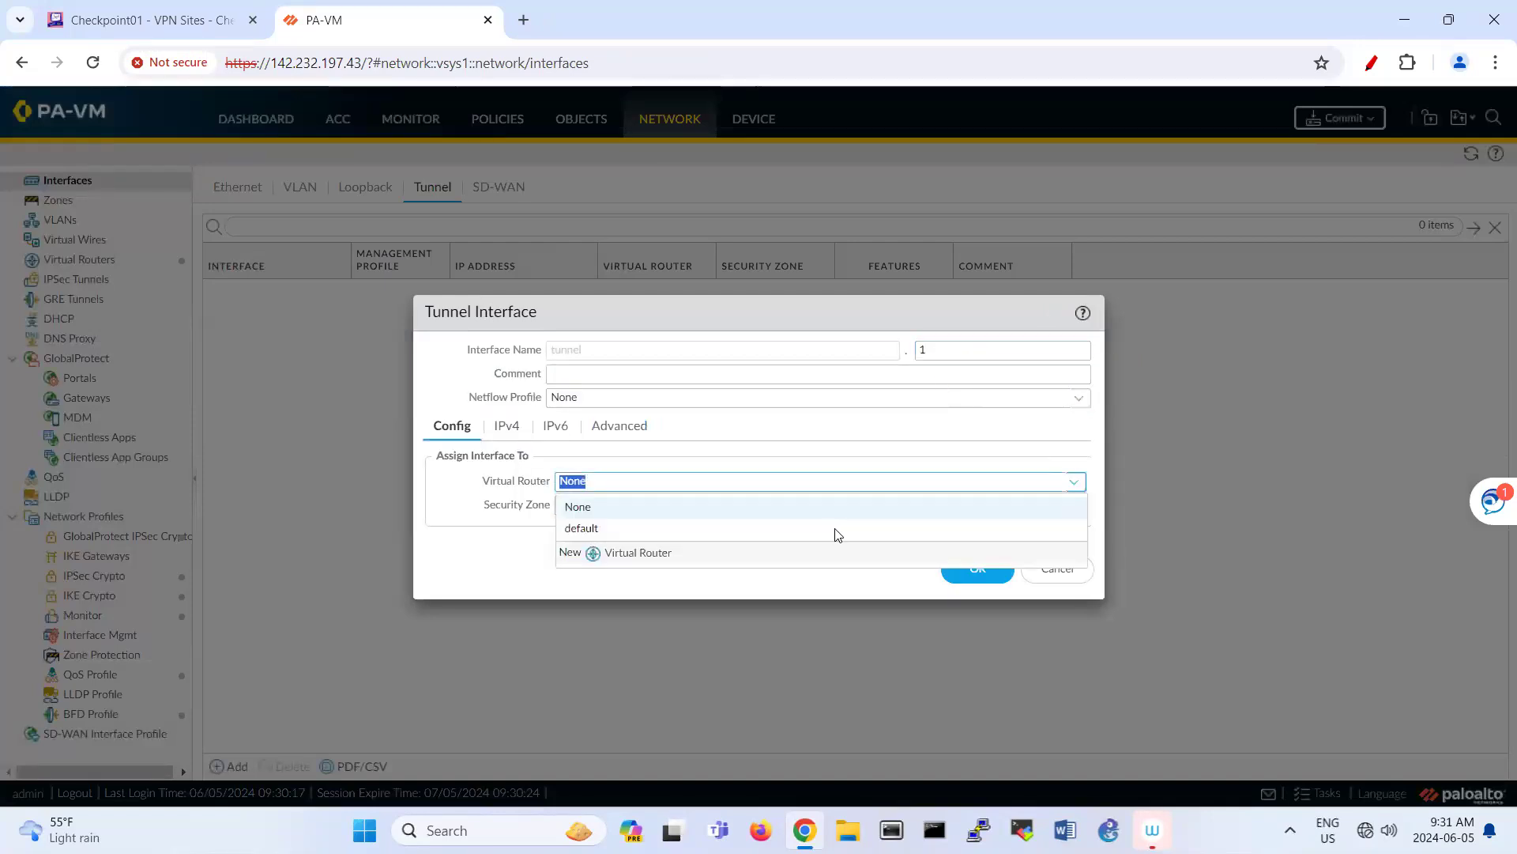
left_click(901, 530)
left_click(1074, 506)
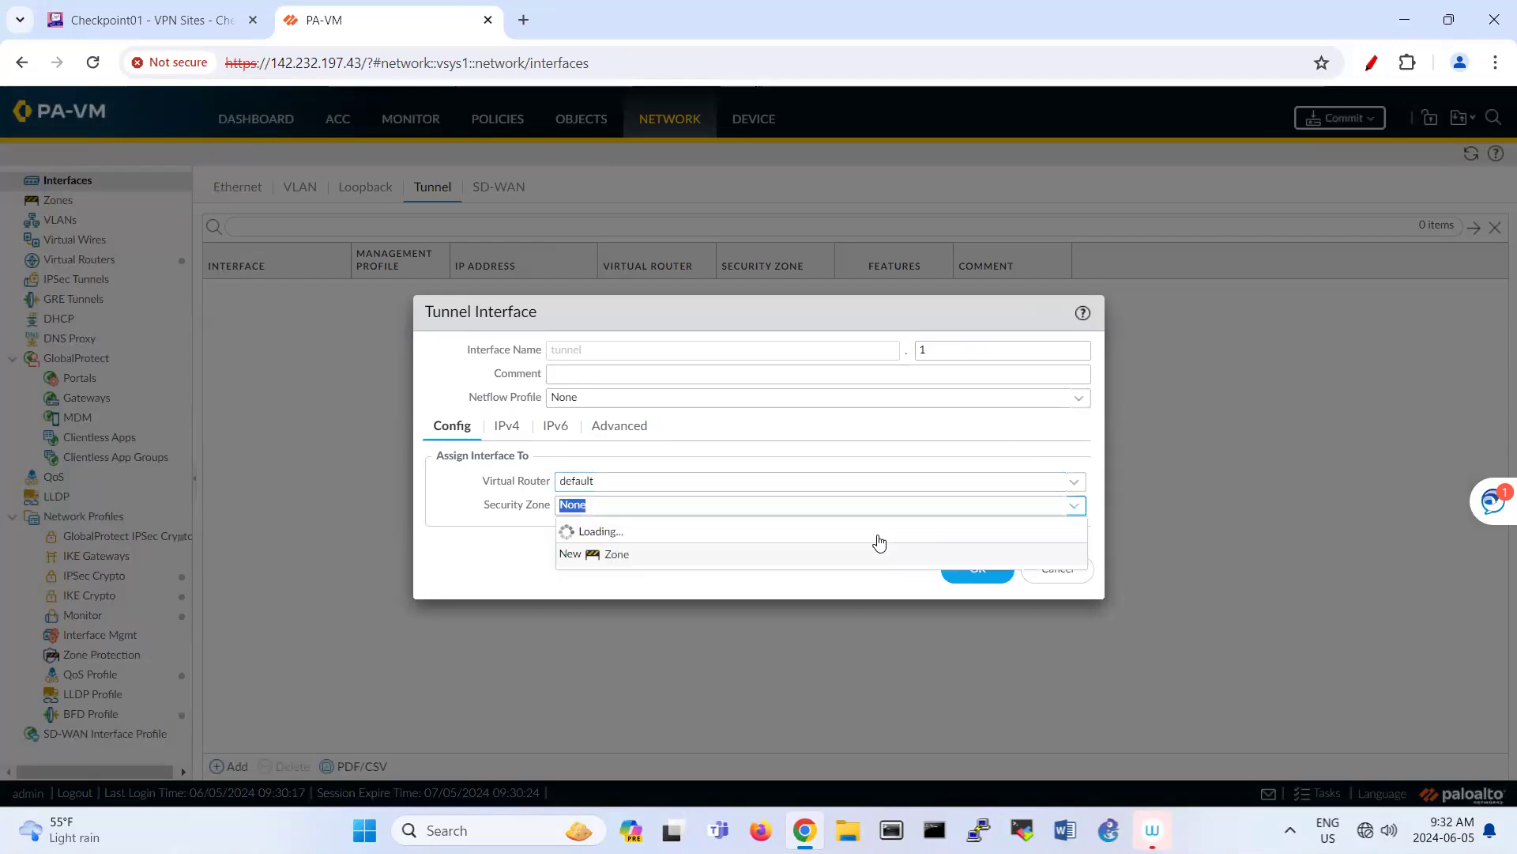
left_click(814, 572)
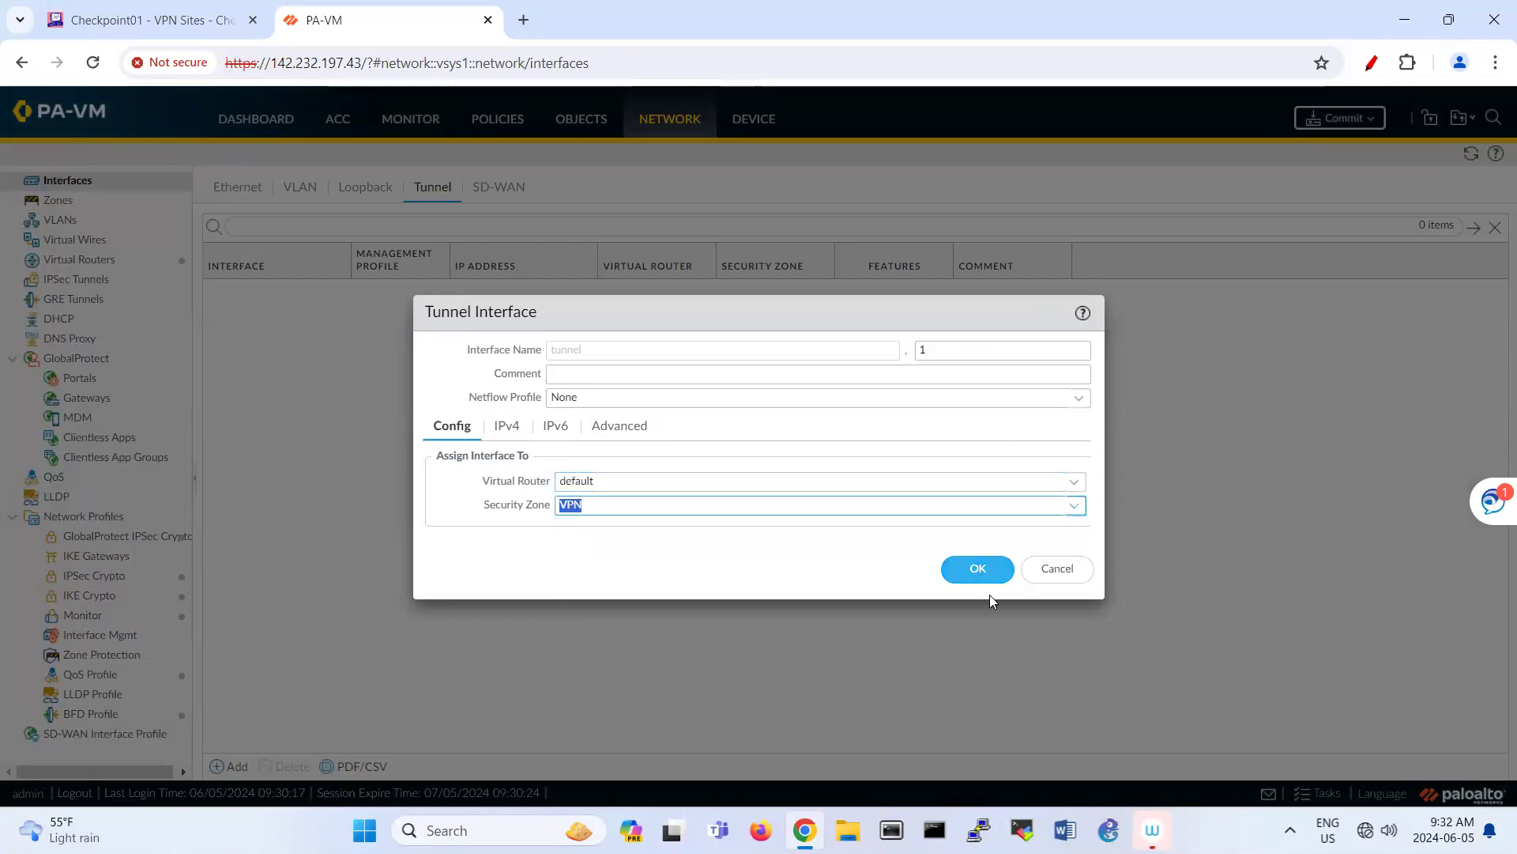
left_click(979, 566)
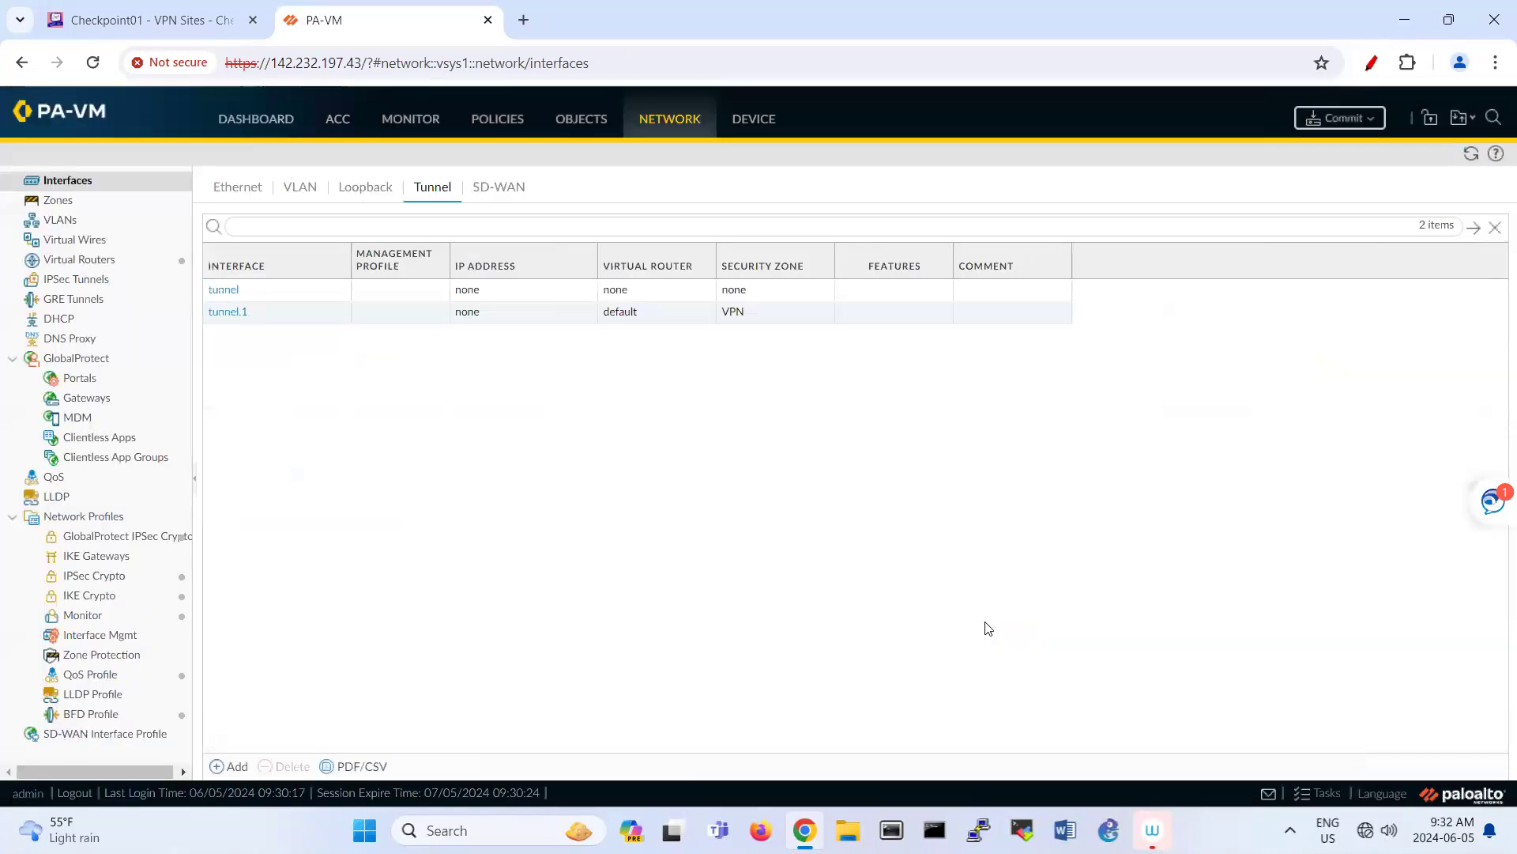
Step: Commit the pending interface and zone changes to the PA-VM
left_click(1341, 119)
key("Return")
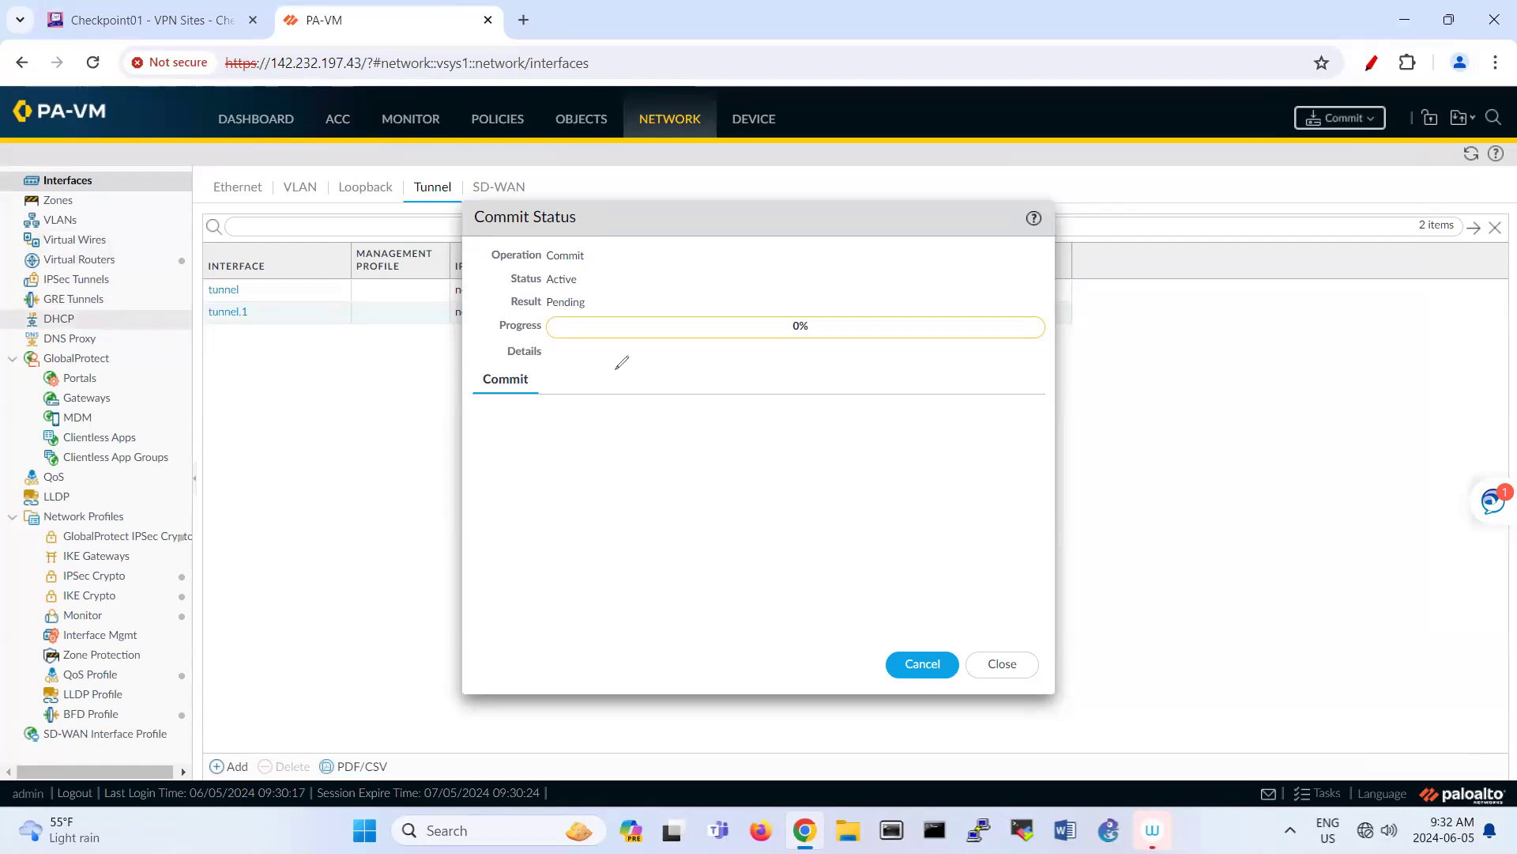
mouse_move(863, 445)
left_mouse_down()
mouse_move(919, 468)
mouse_move(864, 445)
mouse_move(718, 458)
mouse_move(708, 445)
left_mouse_up()
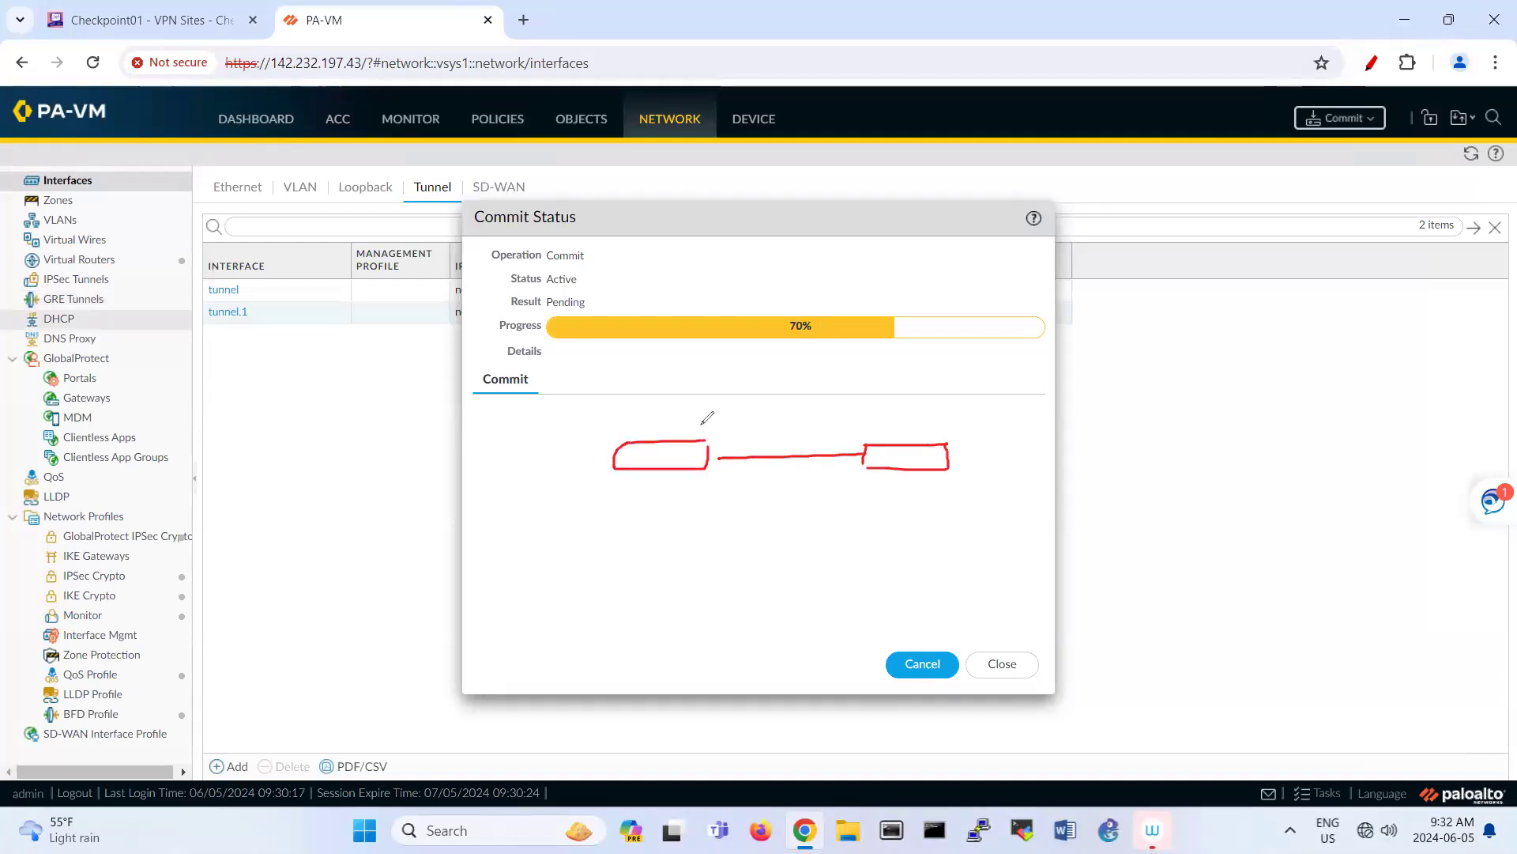
left_click_drag(684, 416, 692, 420)
left_click_drag(689, 416, 687, 427)
left_click(667, 427)
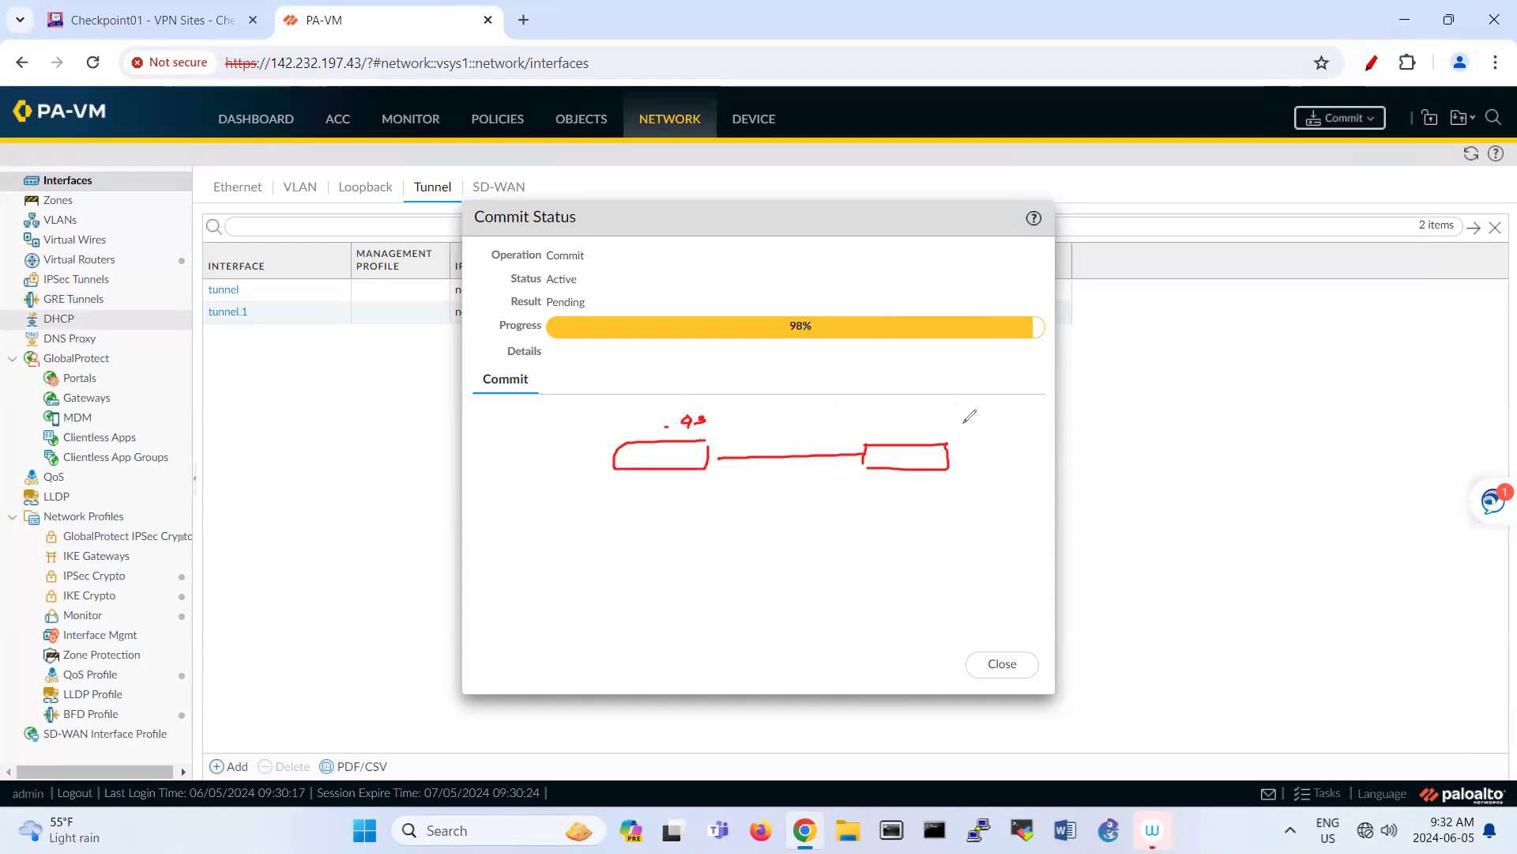
left_click_drag(928, 418, 954, 424)
left_click(906, 427)
mouse_move(615, 468)
left_mouse_down()
mouse_move(445, 531)
mouse_move(427, 561)
mouse_move(453, 531)
left_mouse_up()
left_click_drag(569, 509, 602, 507)
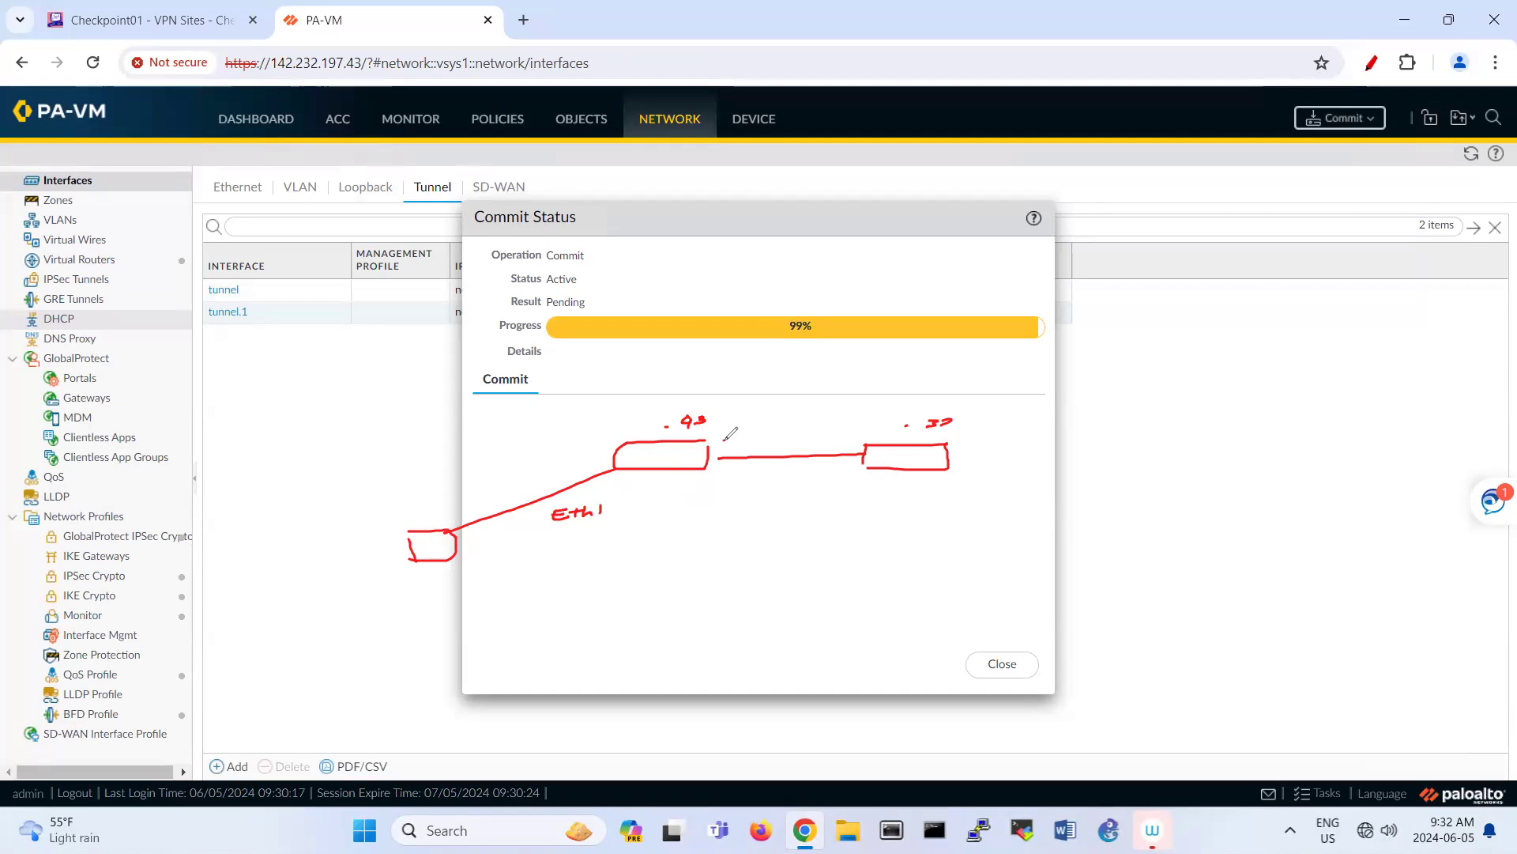
mouse_move(725, 439)
left_mouse_down()
mouse_move(771, 440)
mouse_move(759, 447)
left_mouse_up()
mouse_move(345, 513)
left_mouse_down()
mouse_move(554, 474)
mouse_move(543, 482)
left_mouse_up()
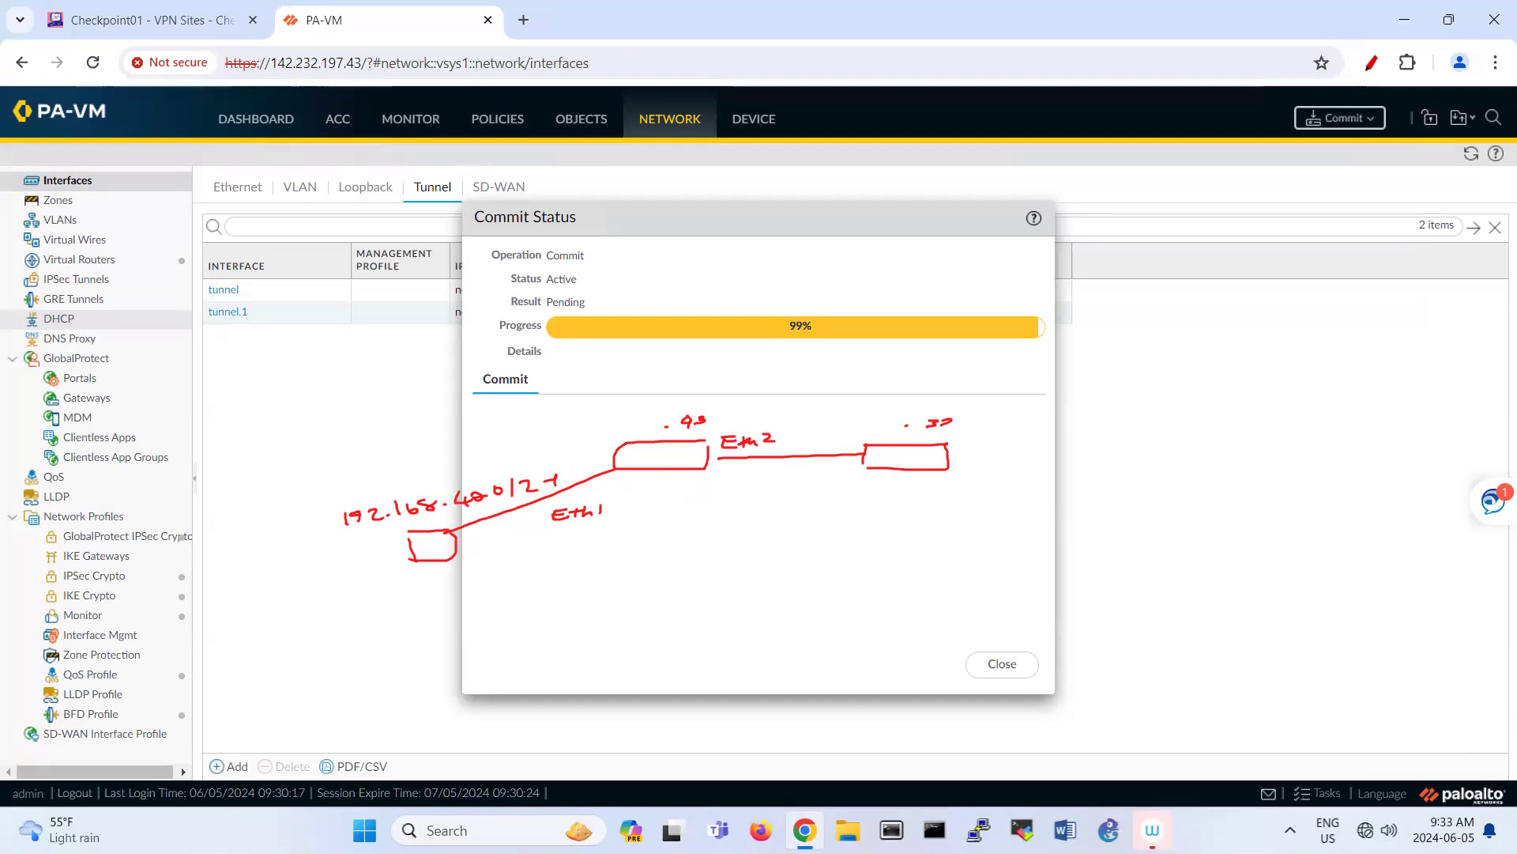
mouse_move(948, 463)
left_mouse_down()
mouse_move(1160, 513)
mouse_move(1107, 528)
mouse_move(1163, 535)
left_mouse_up()
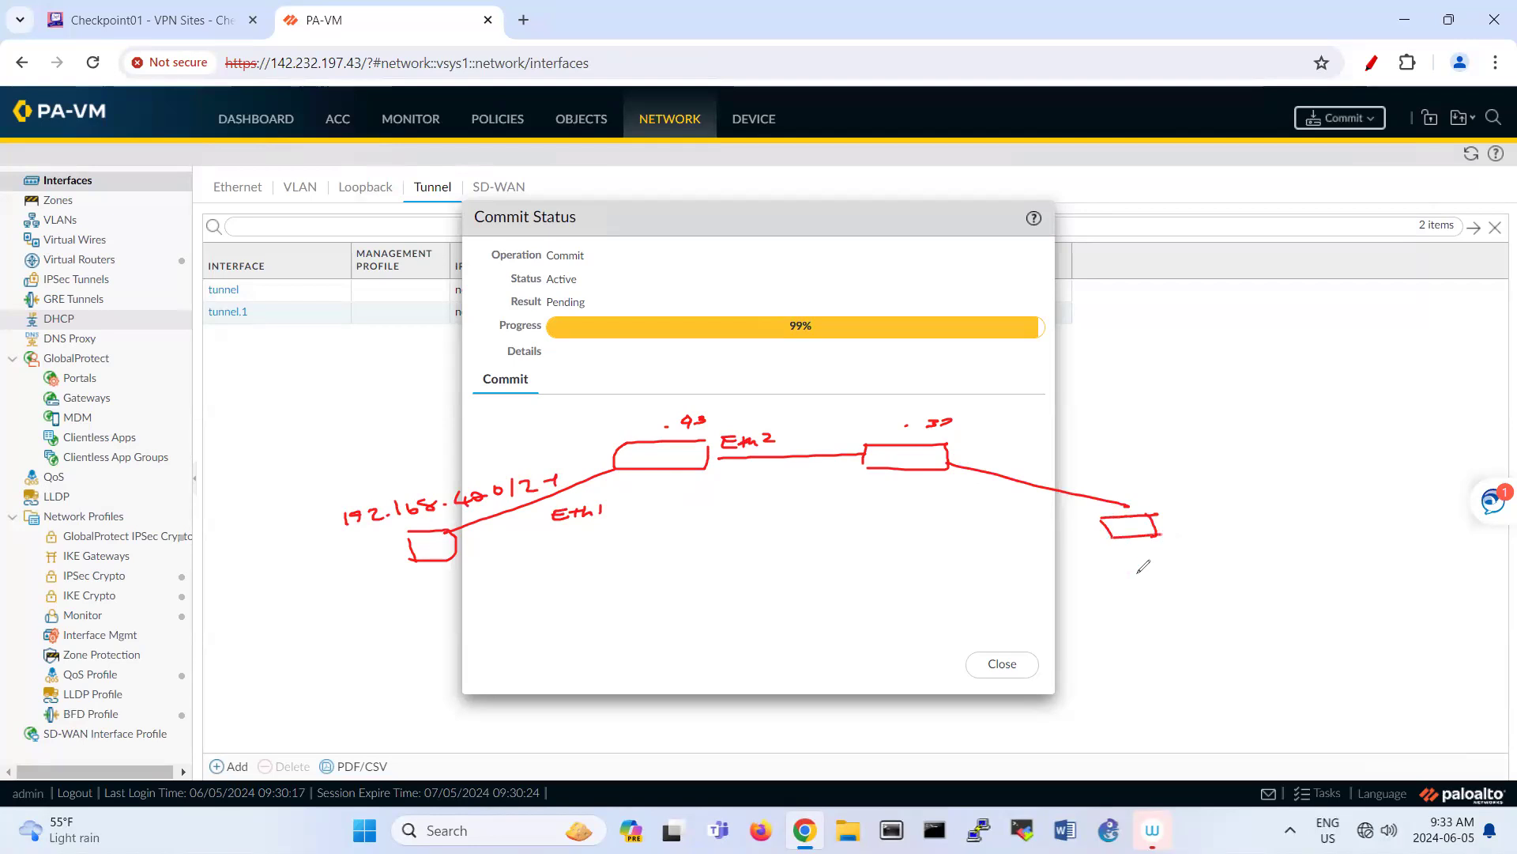
mouse_move(1108, 434)
left_mouse_down()
mouse_move(1114, 450)
mouse_move(1136, 435)
mouse_move(1130, 450)
mouse_move(1236, 433)
mouse_move(1353, 431)
mouse_move(1356, 444)
left_mouse_up()
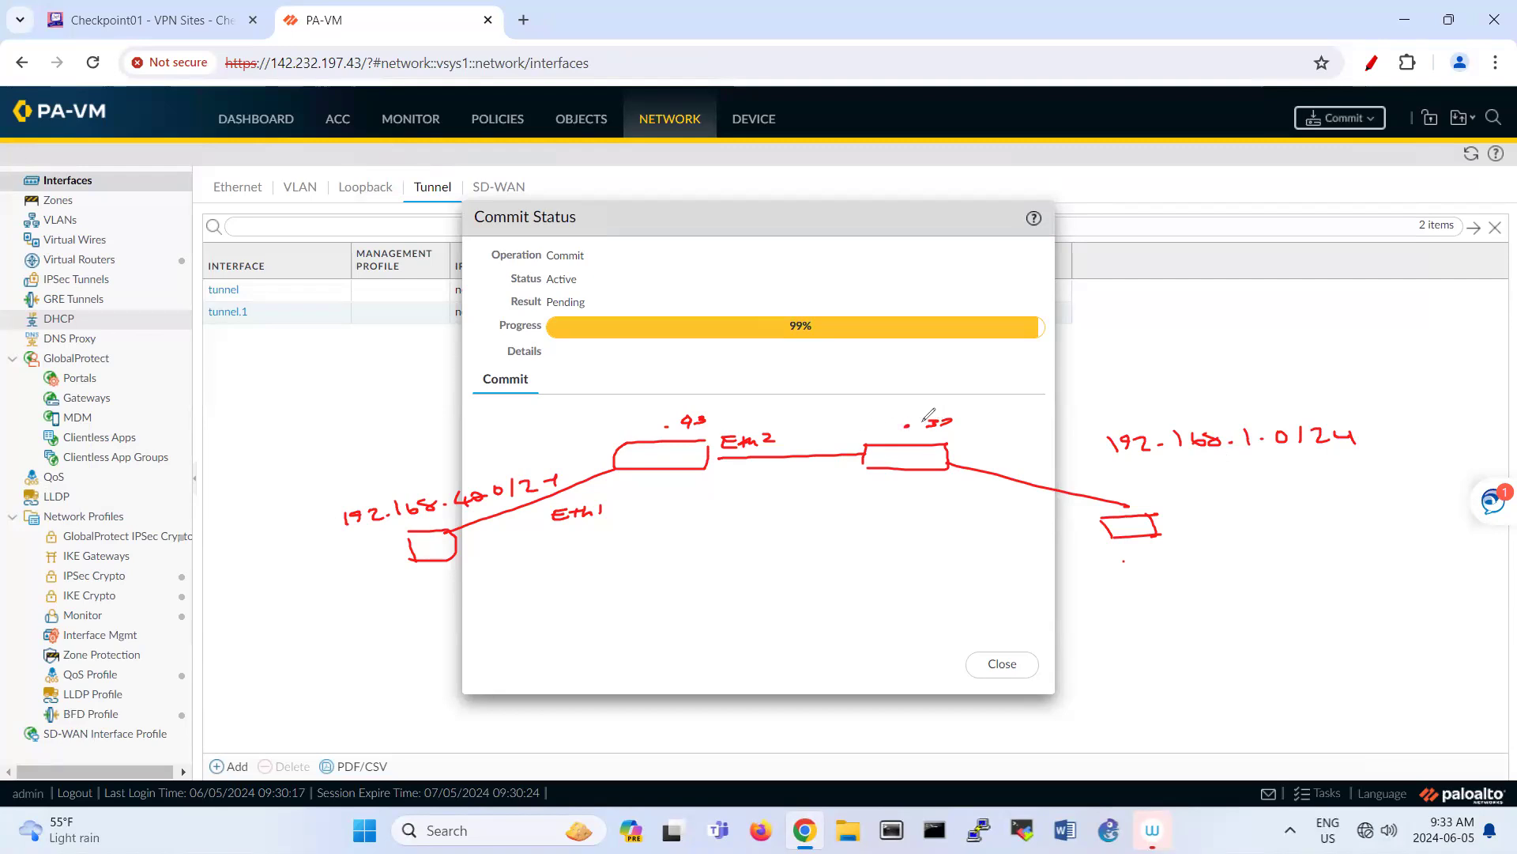
left_click_drag(927, 417, 953, 419)
mouse_move(269, 87)
left_mouse_down()
mouse_move(393, 66)
mouse_move(268, 83)
left_mouse_up()
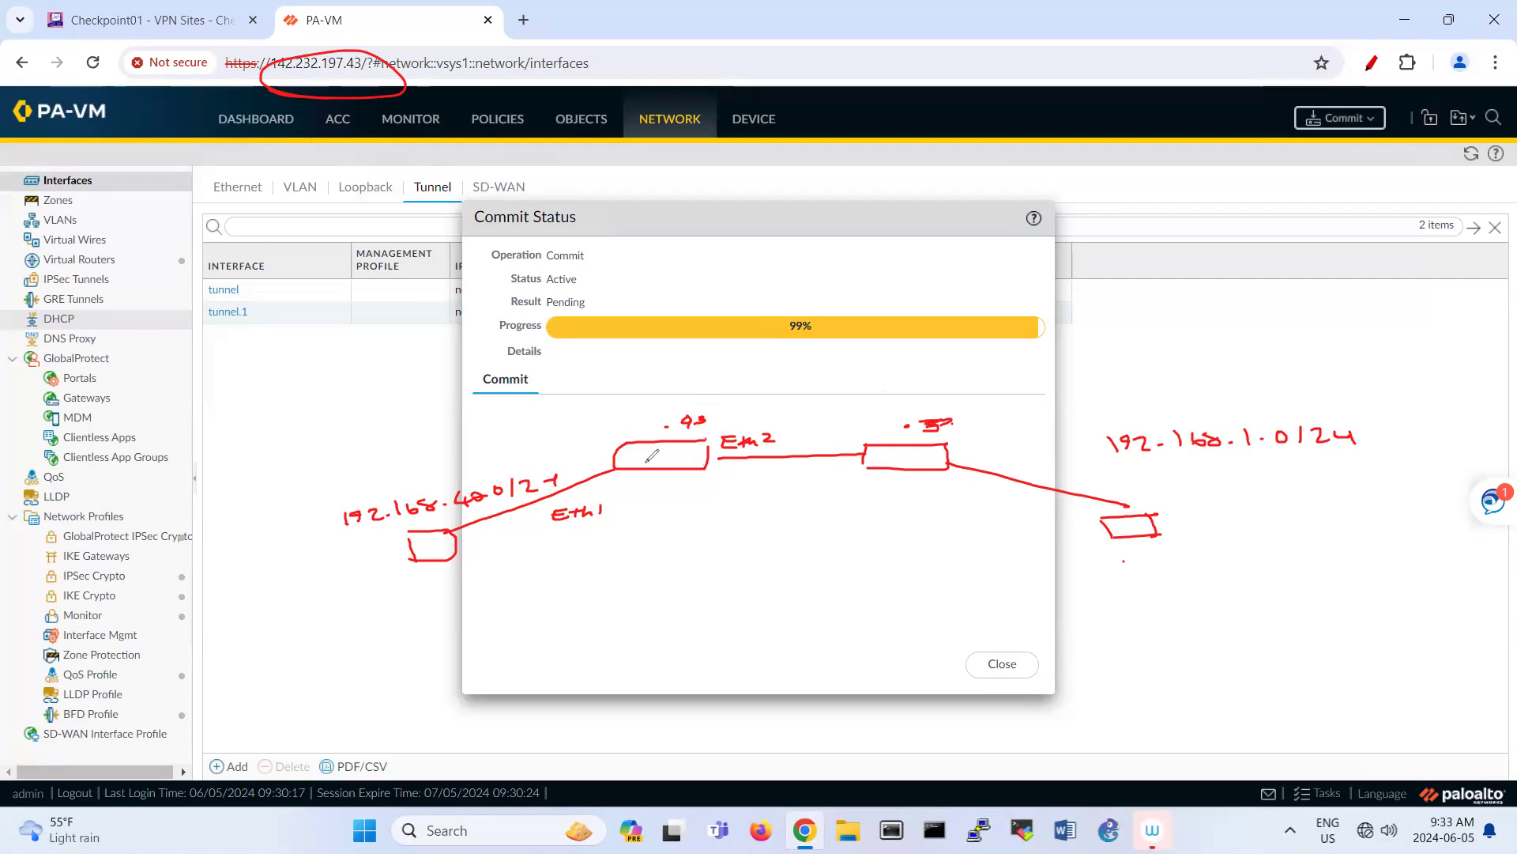
left_click_drag(641, 458, 674, 461)
left_click_drag(683, 449, 684, 465)
left_click_drag(903, 454, 901, 466)
left_click_drag(911, 450, 921, 467)
key("e")
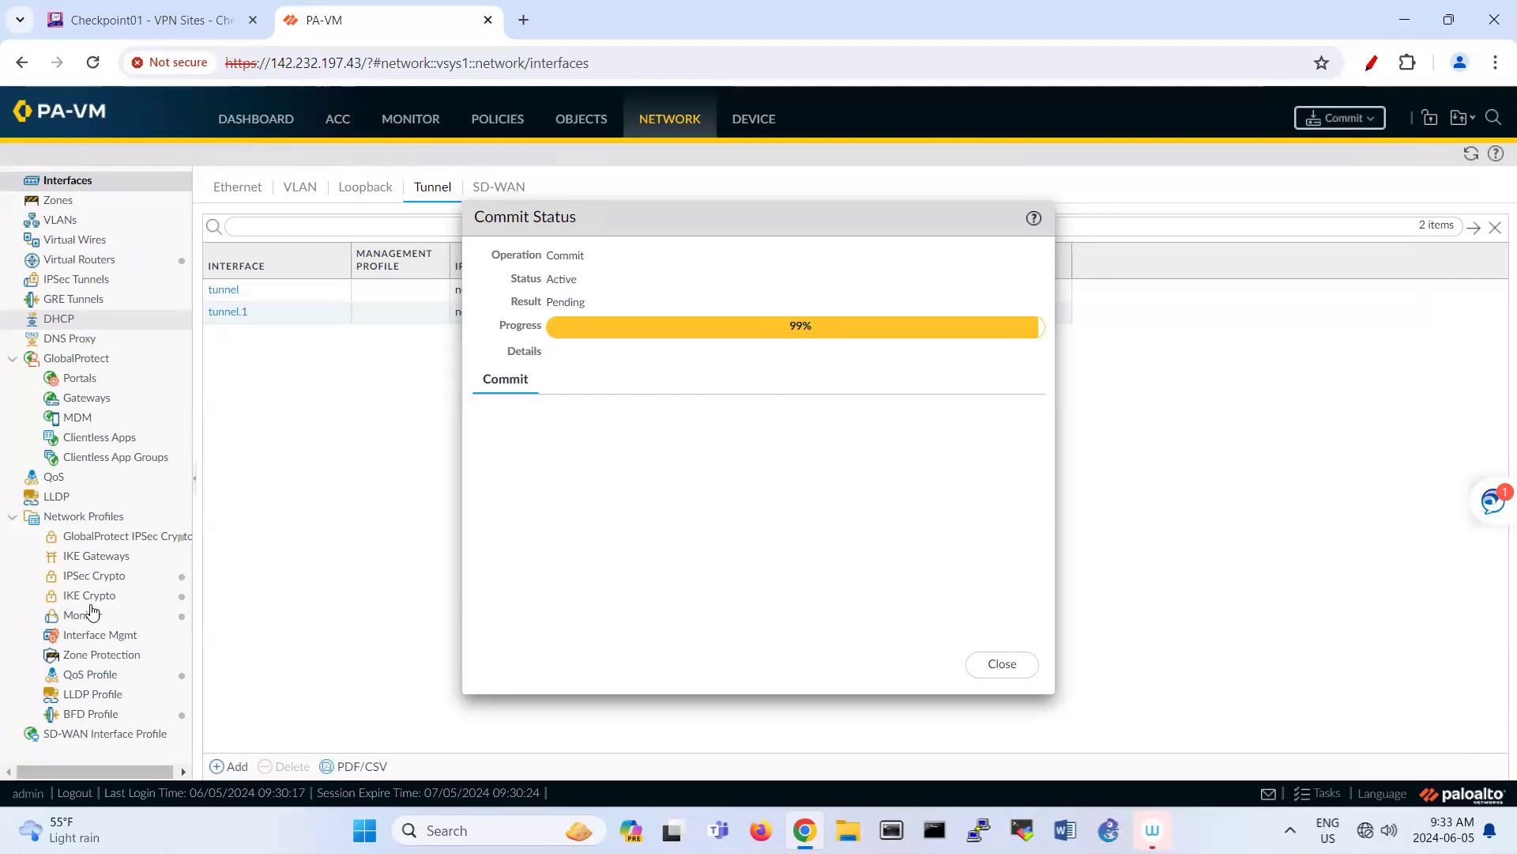
Step: Go to the IKE Crypto profiles and drag the commit progress window aside
left_click(144, 599)
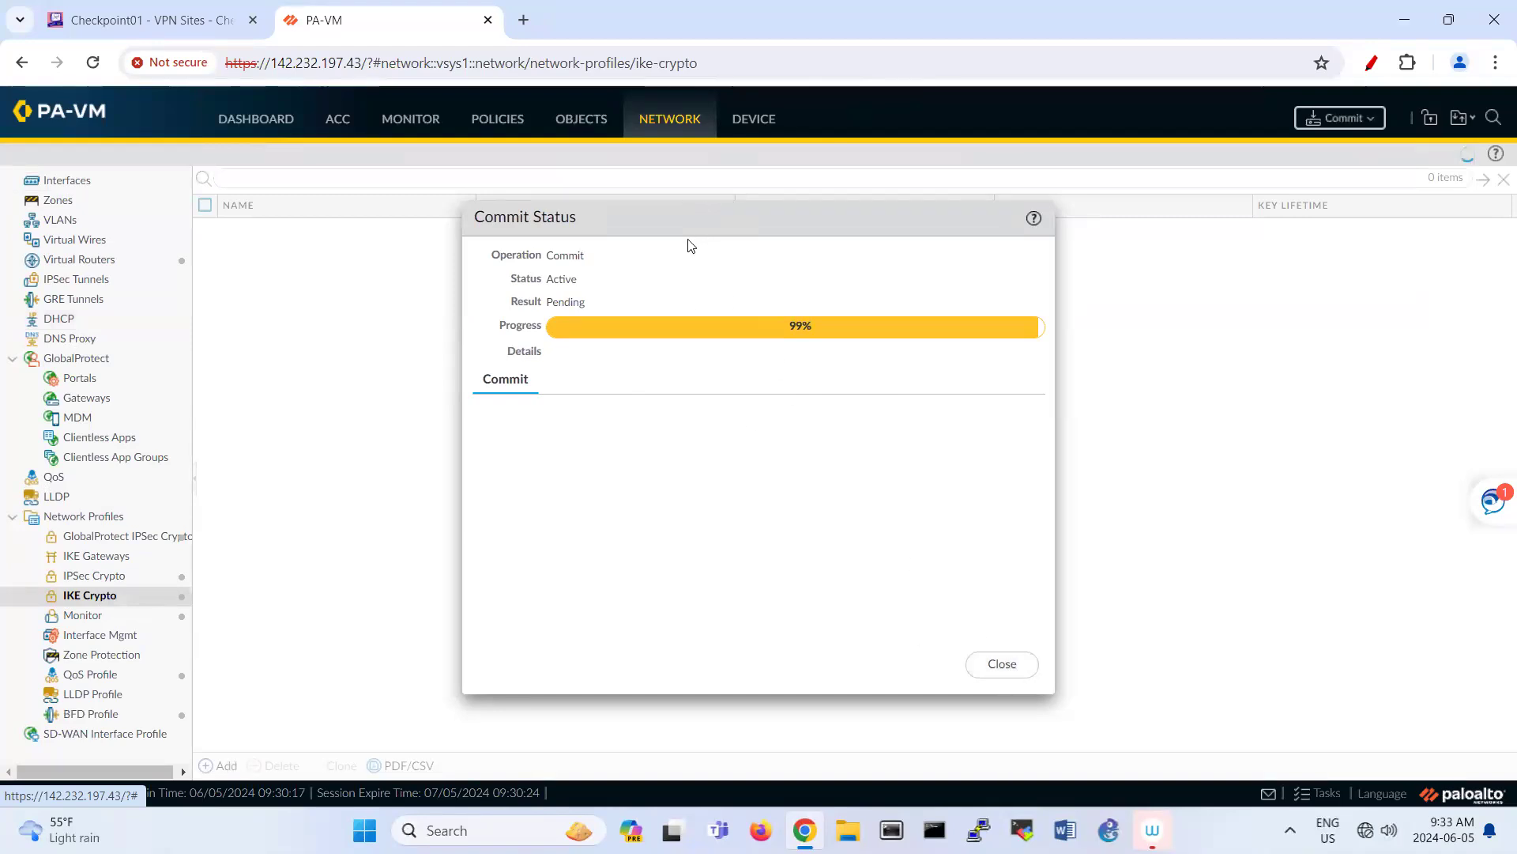
left_click_drag(671, 207, 957, 208)
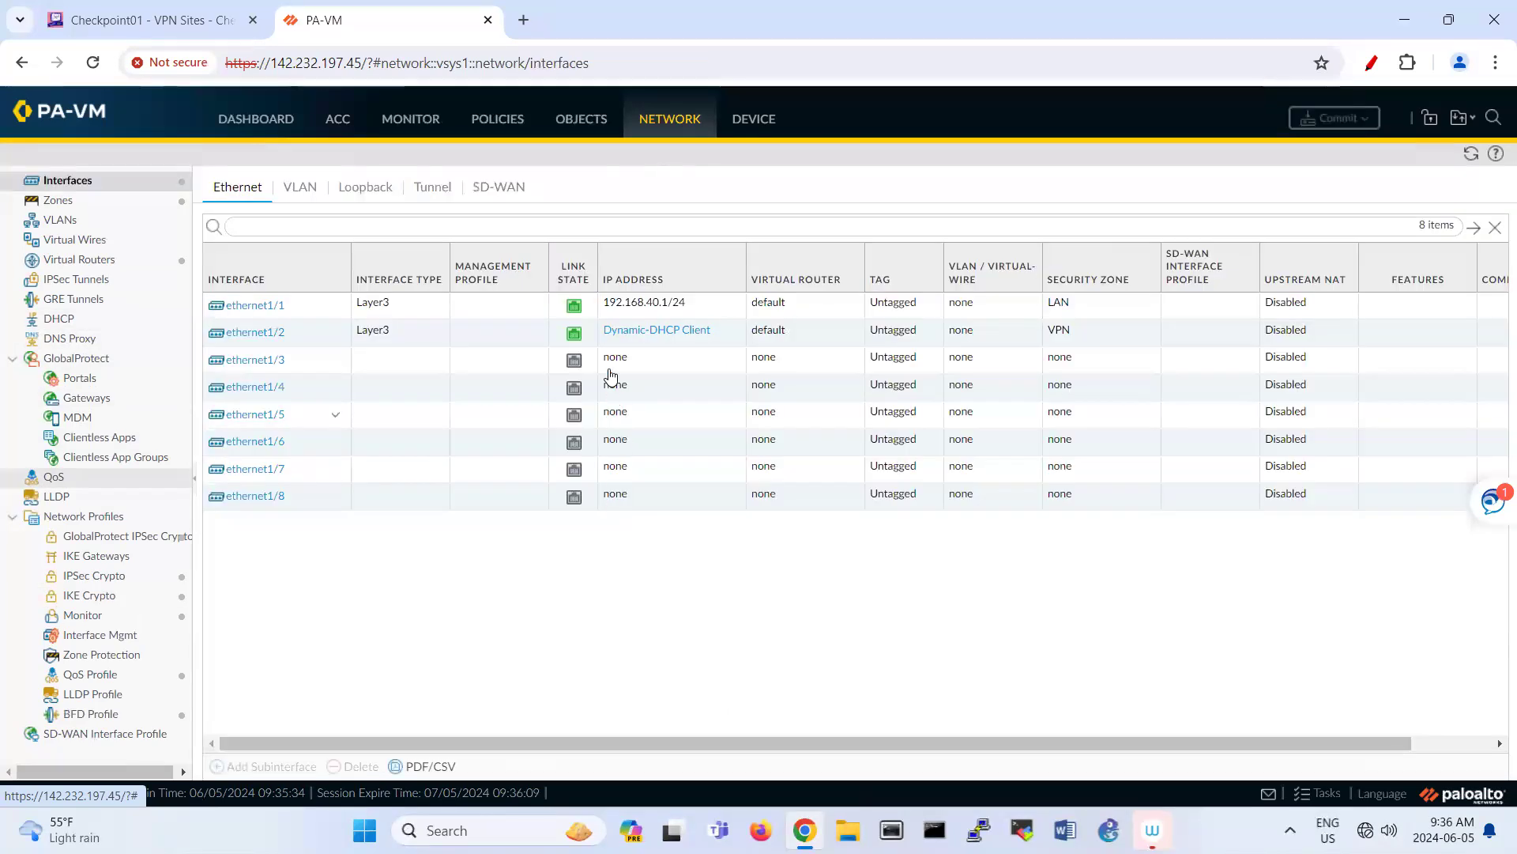
Step: Note ethernet1/2's DHCP address 142.232.197.43, then go to the IKE Crypto profiles
left_click(625, 330)
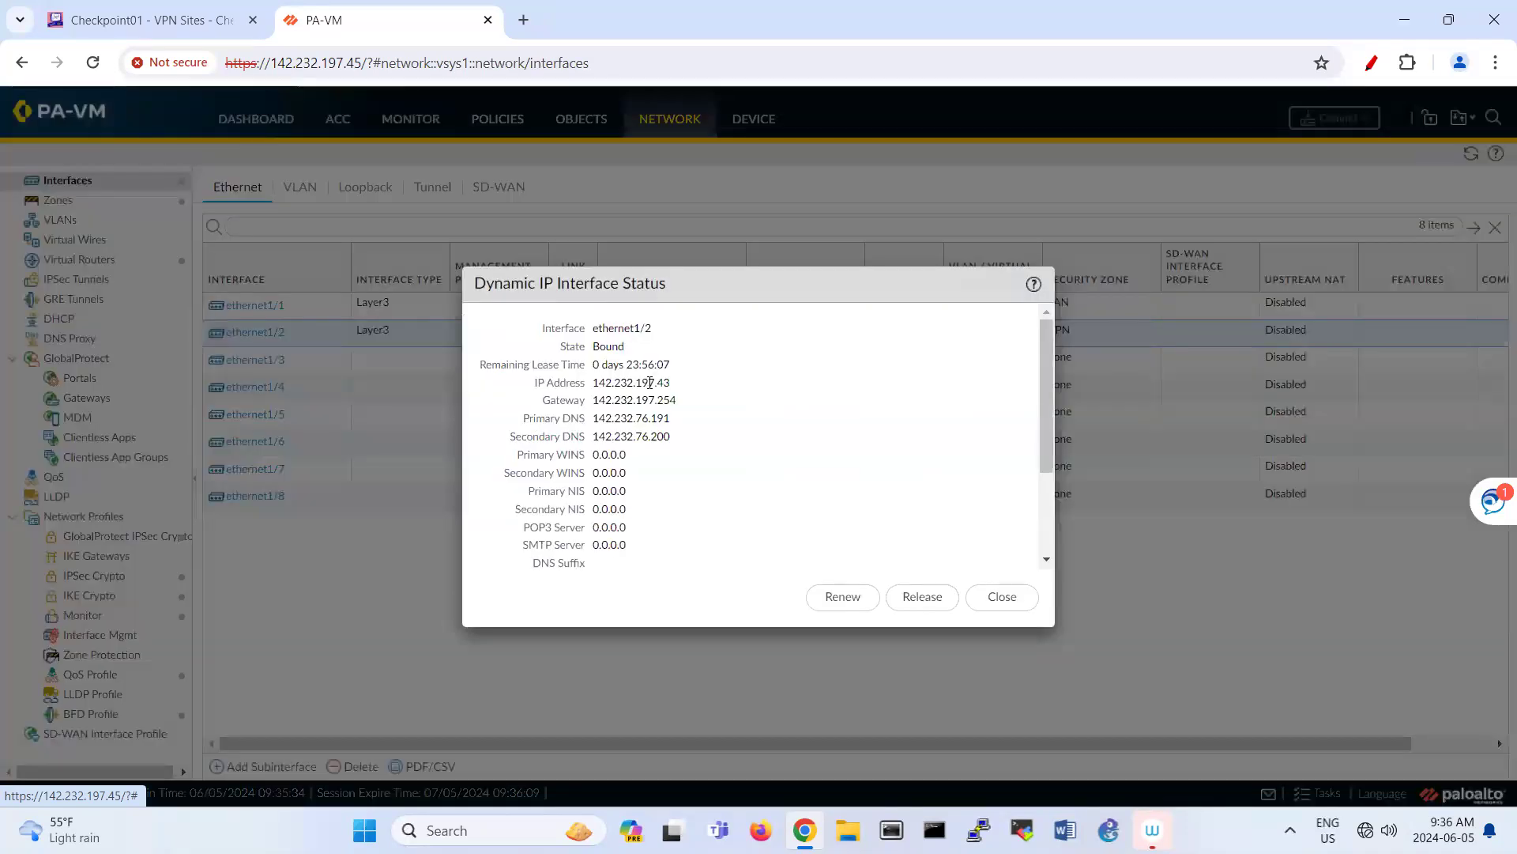
double_click(648, 383)
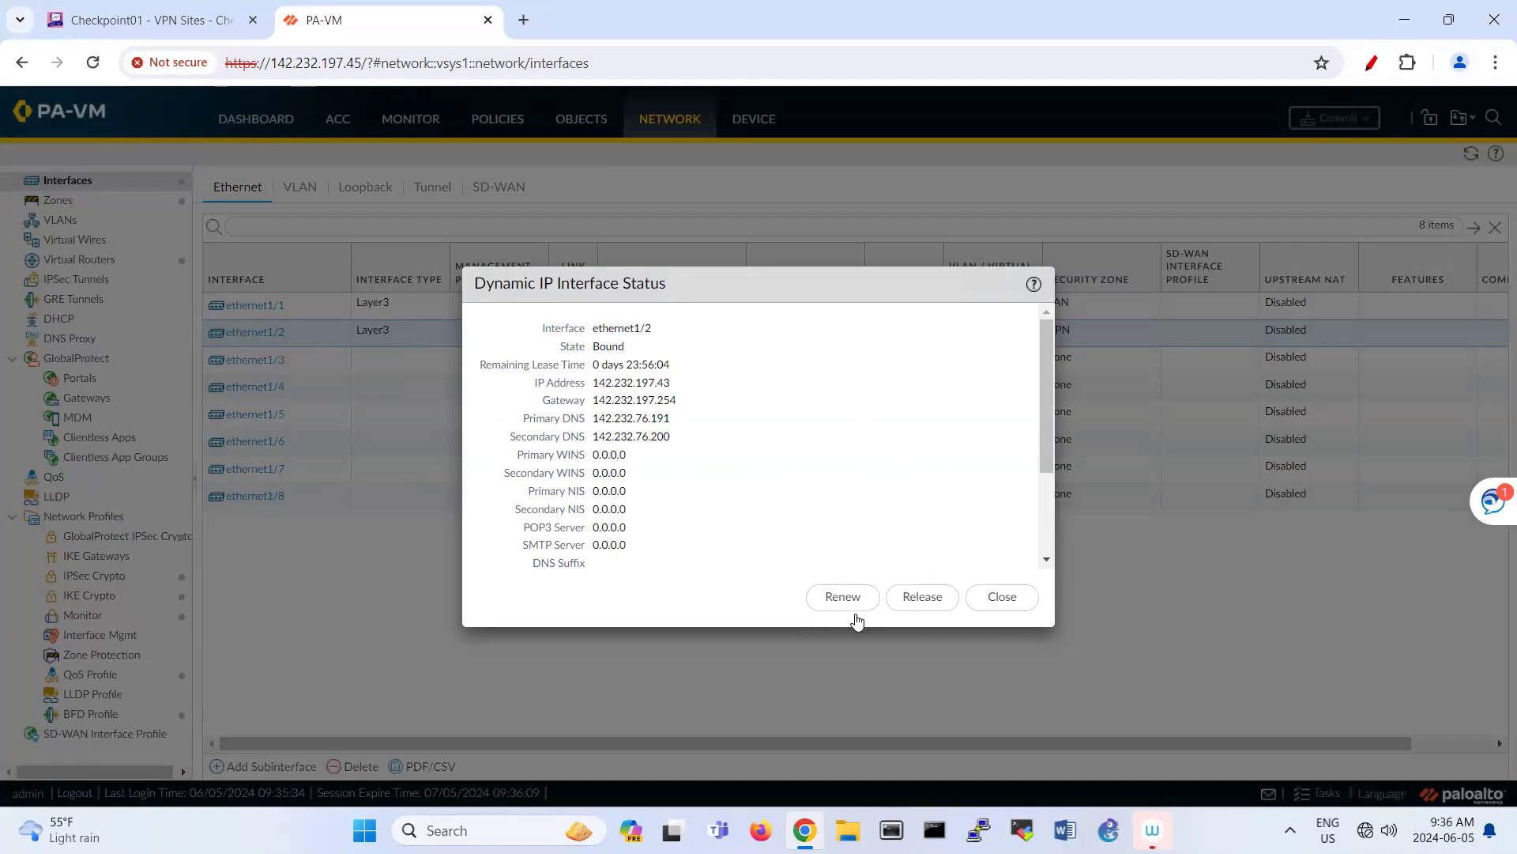
left_click(1016, 612)
left_click_drag(335, 64, 365, 63)
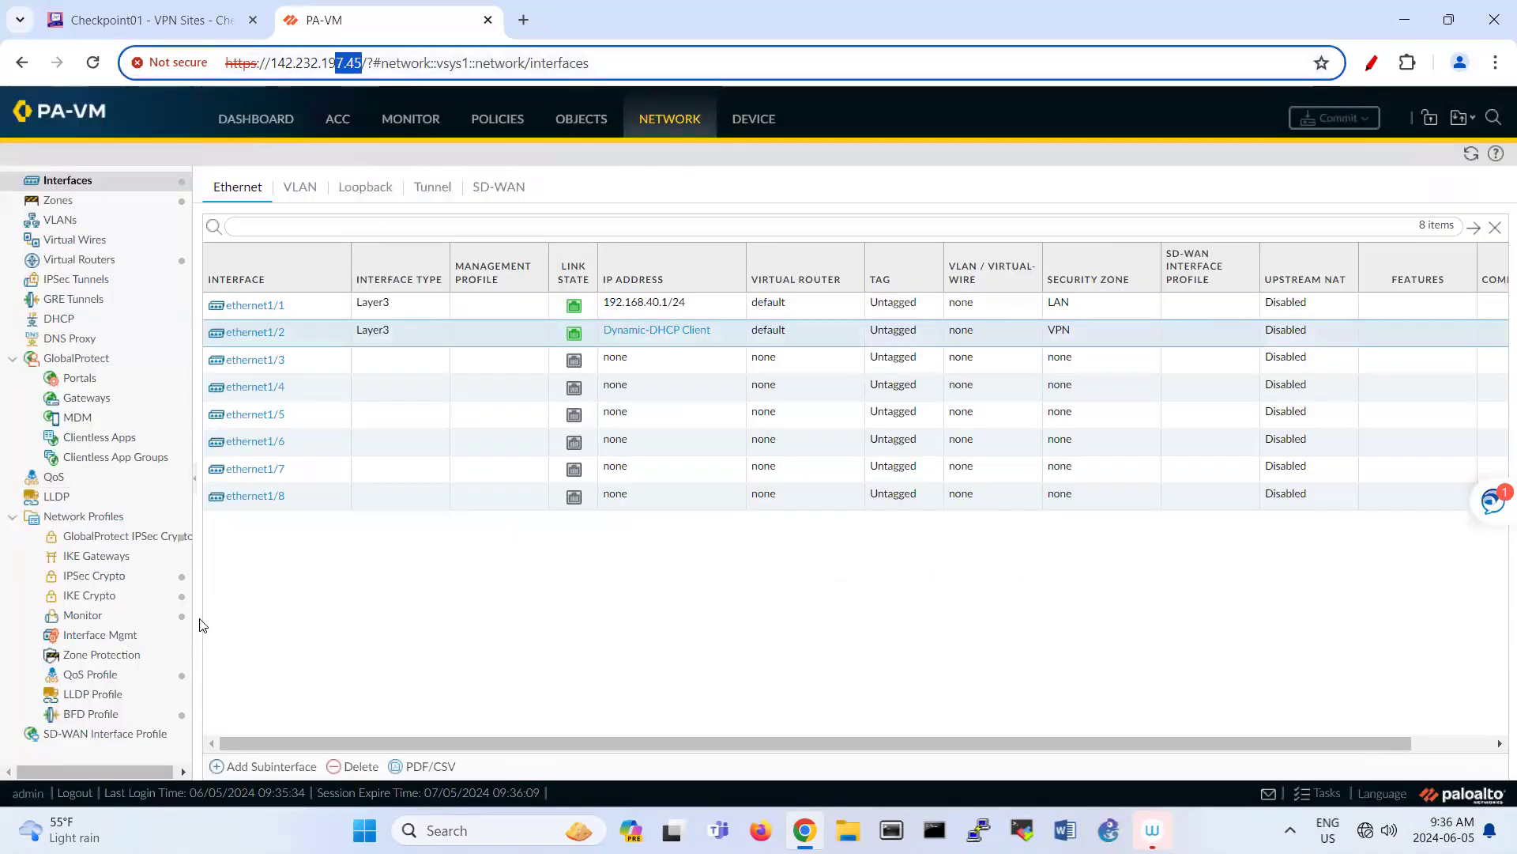
left_click(124, 604)
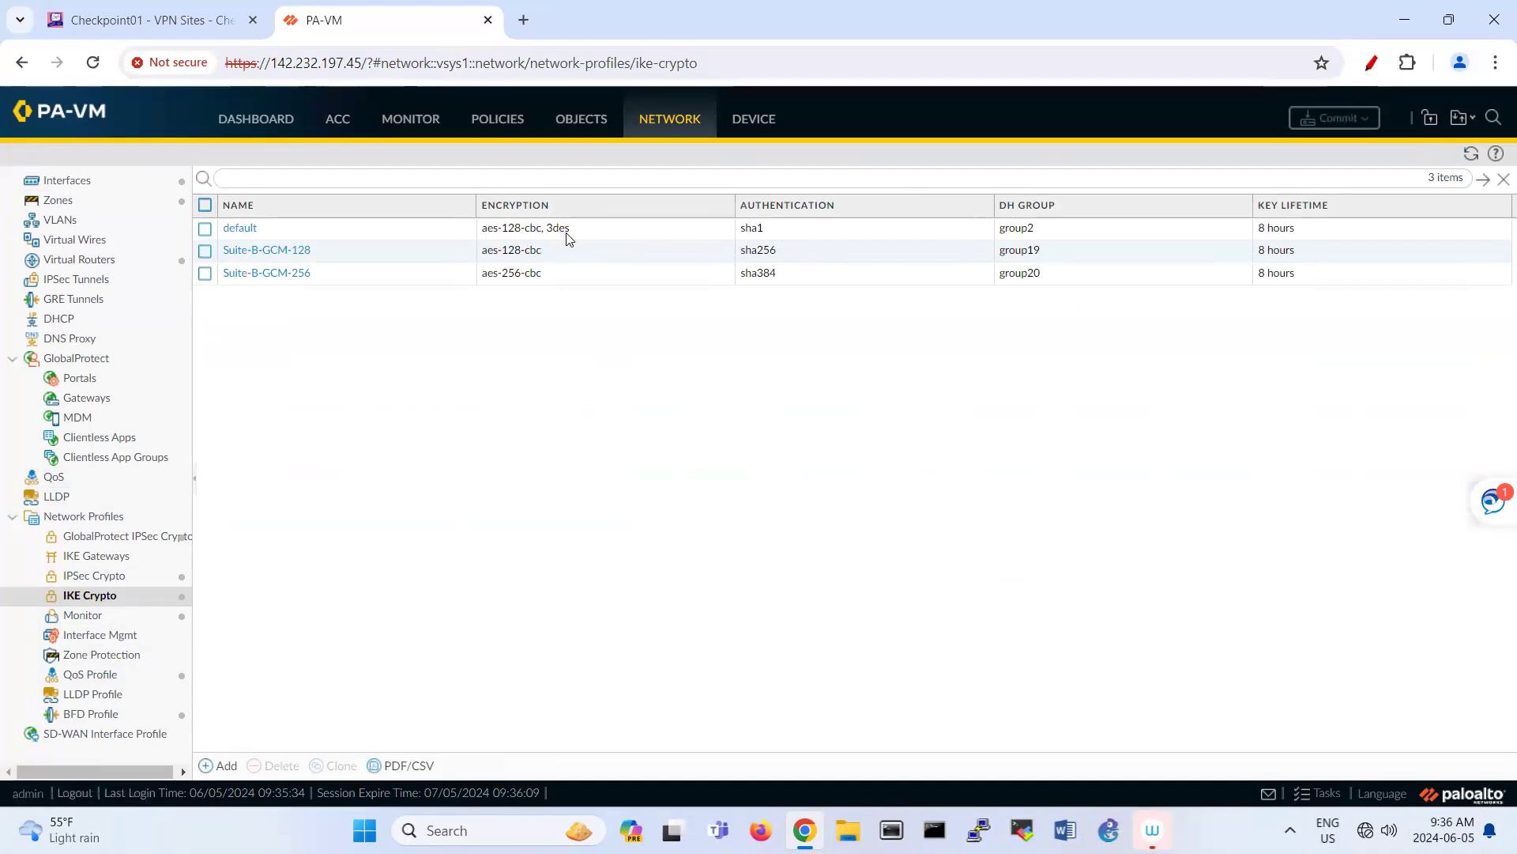
Step: Compare PA-VM's IPSec Crypto profiles with the Check Point VPN site's encryption settings
left_click(140, 585)
left_click(158, 20)
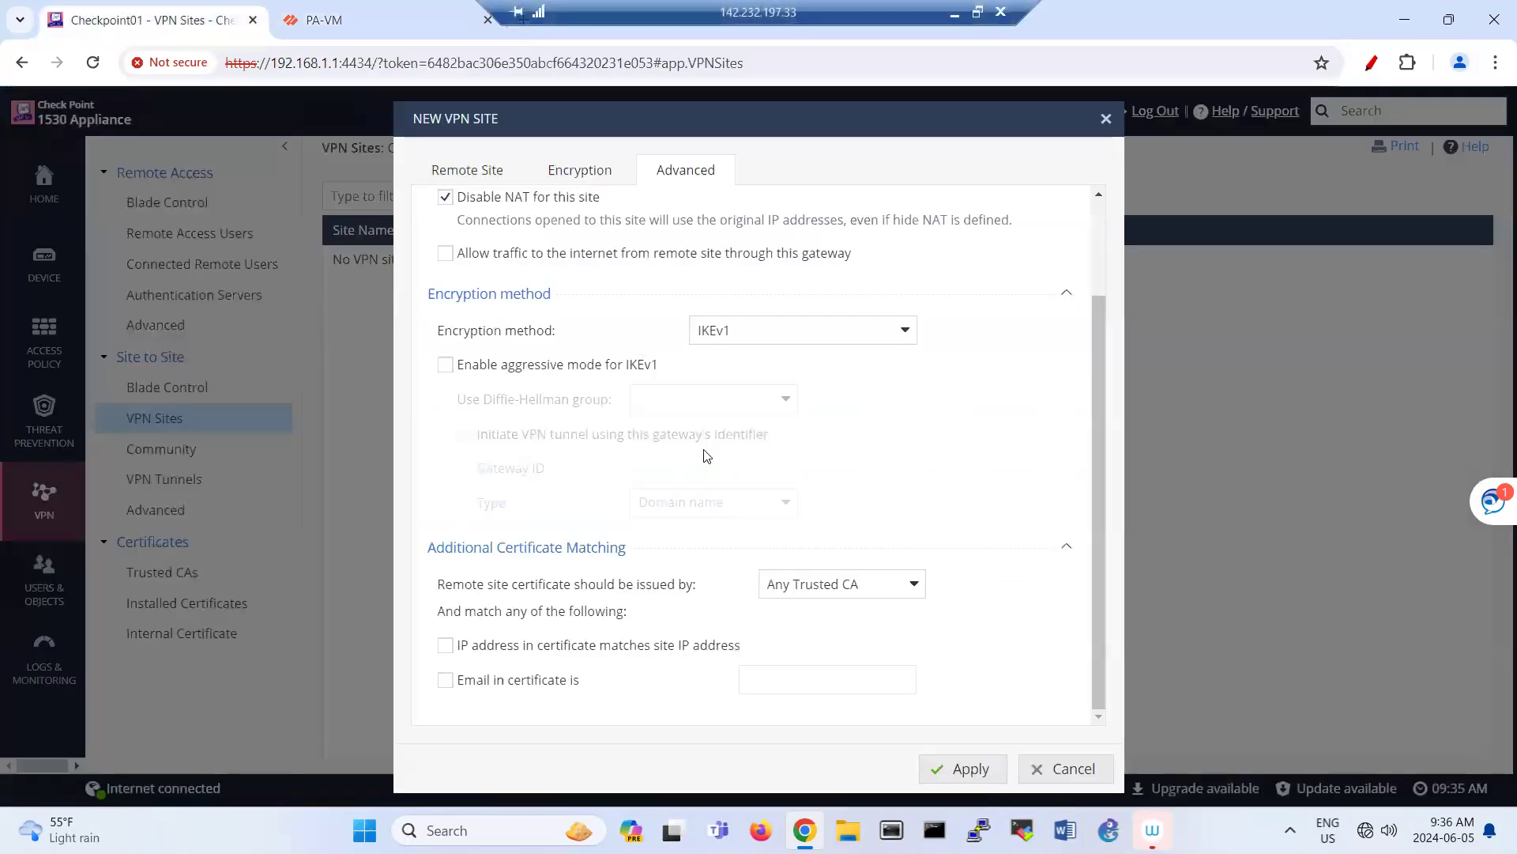
left_click(506, 175)
left_click(568, 175)
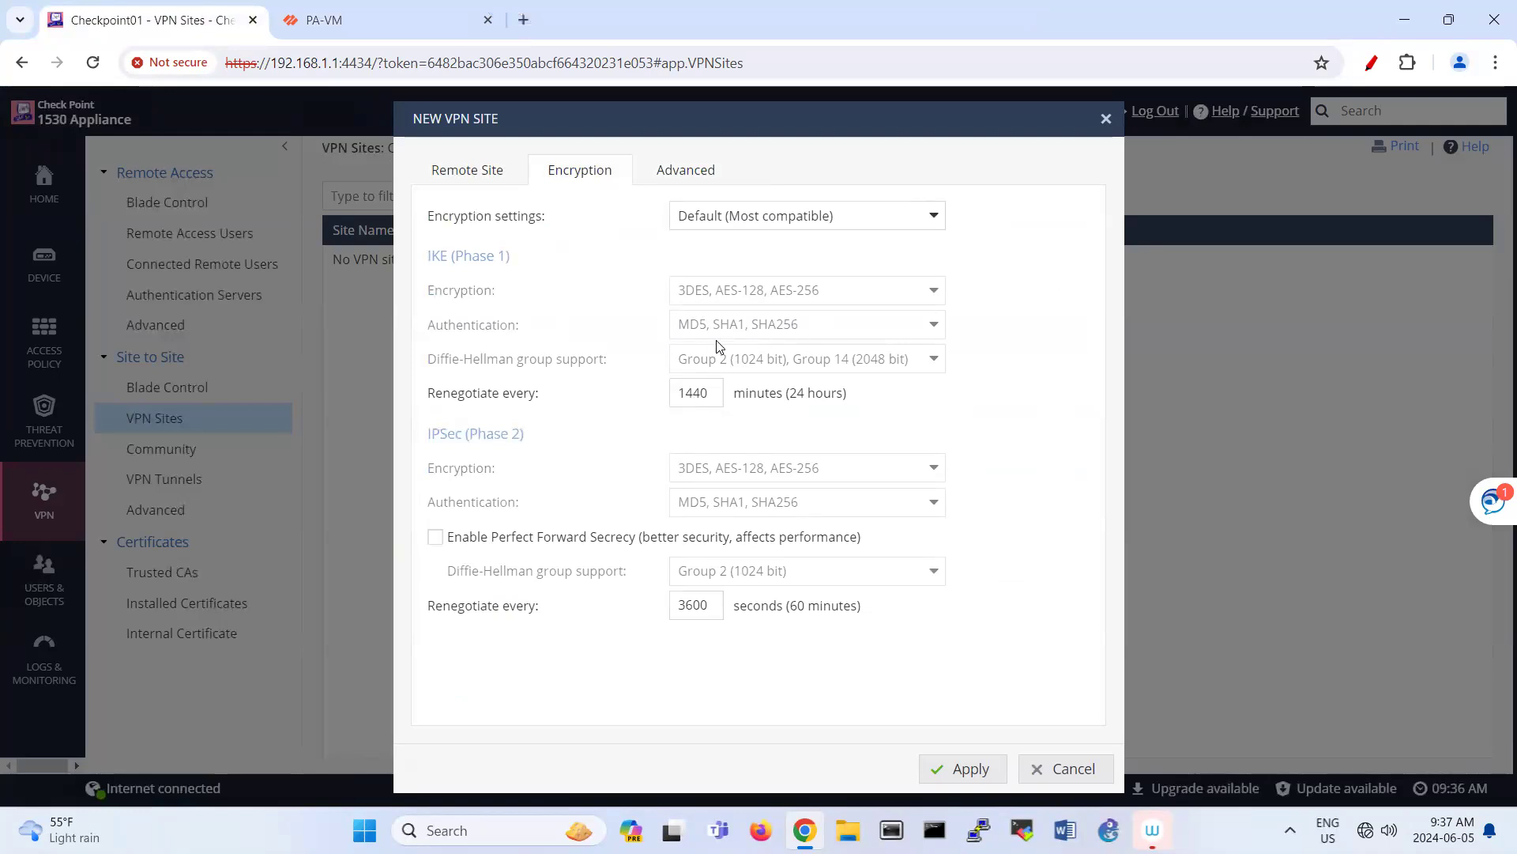
left_click(332, 22)
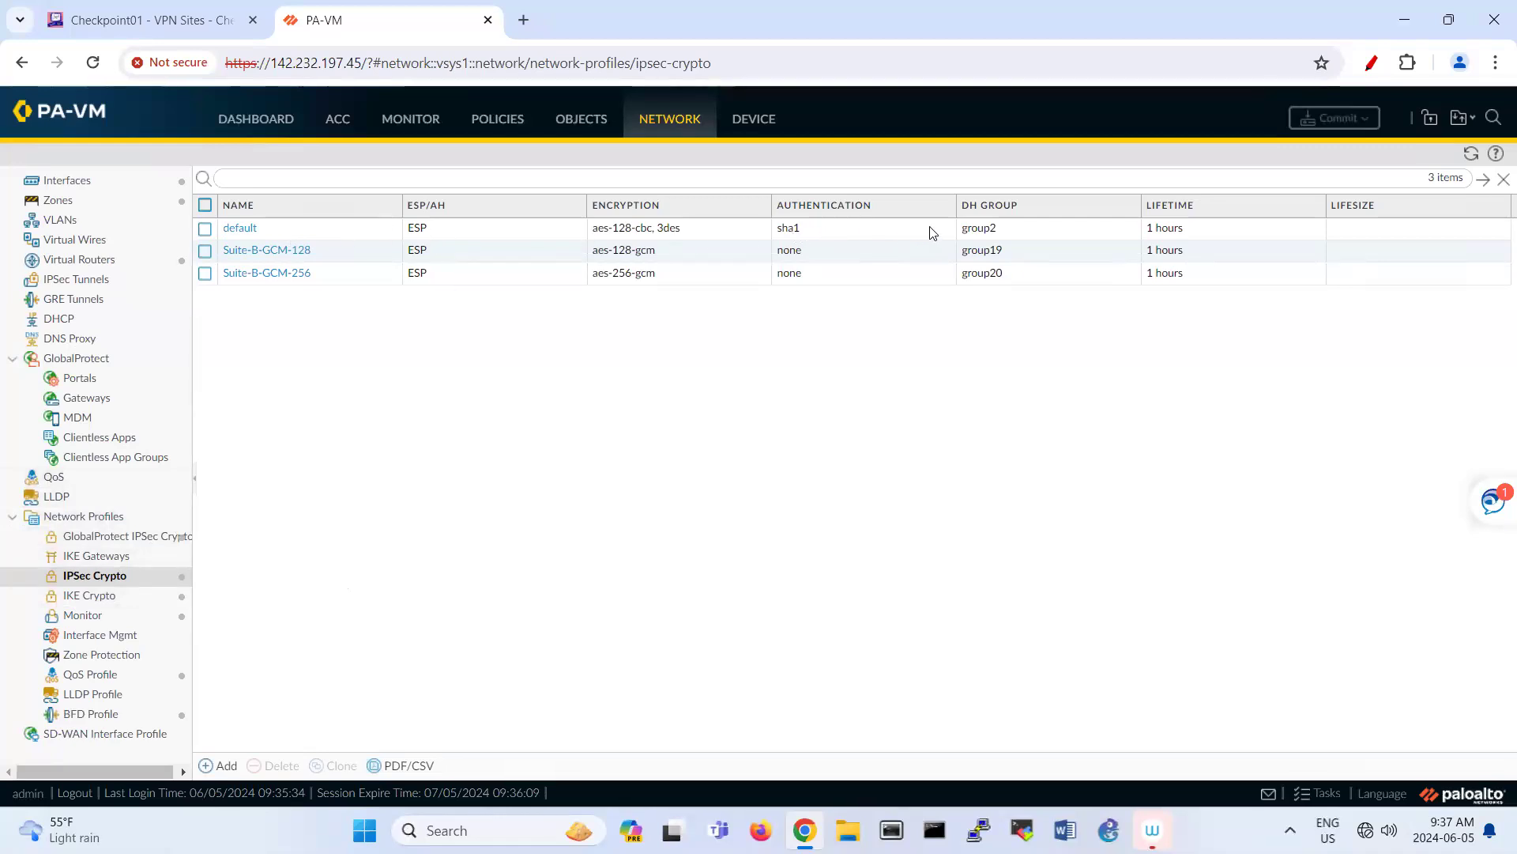
left_click(172, 26)
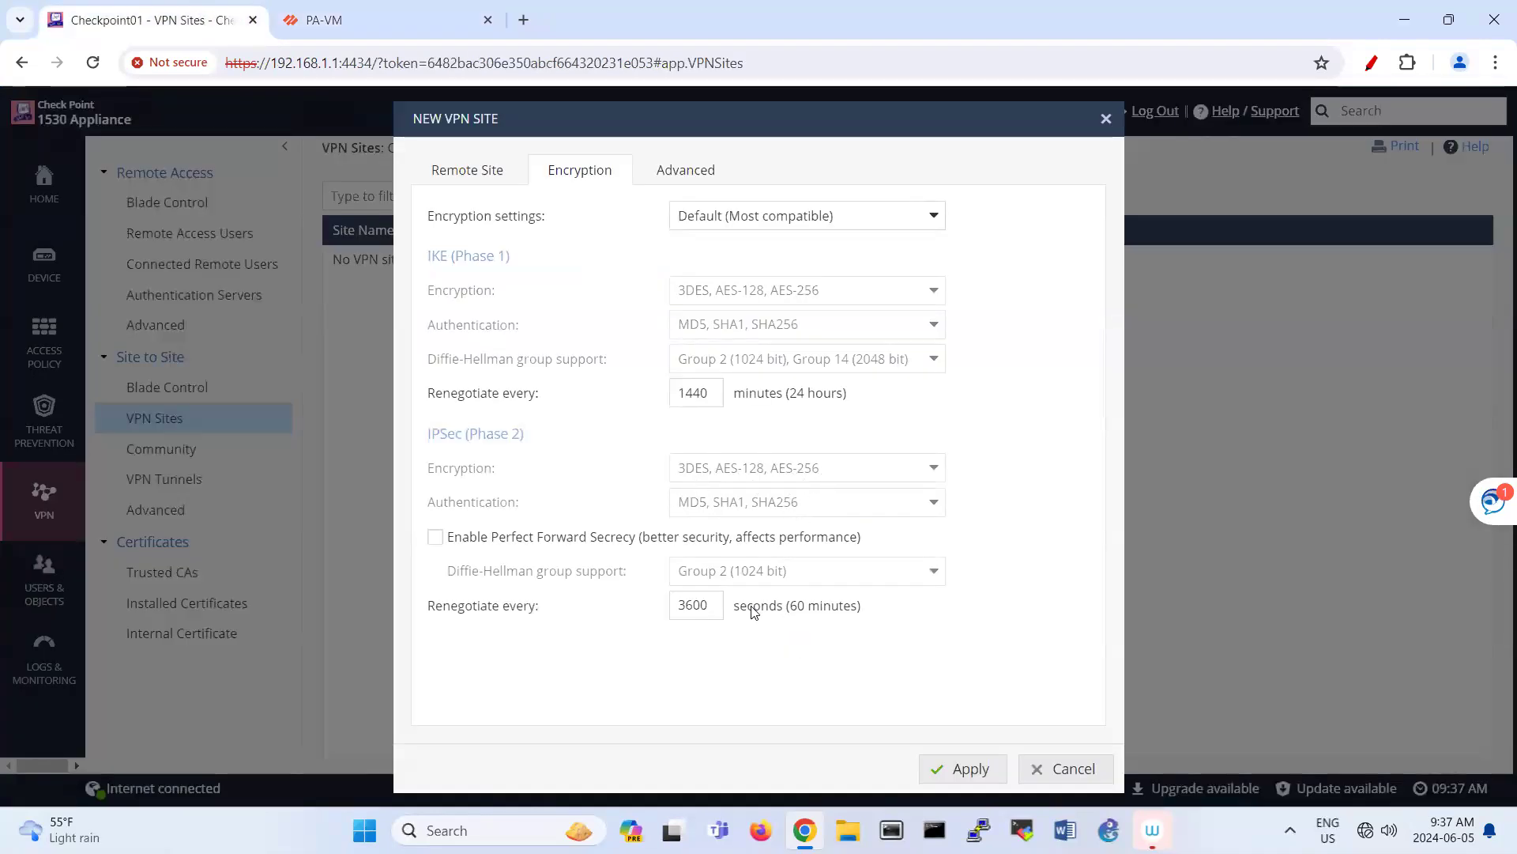
left_click(359, 22)
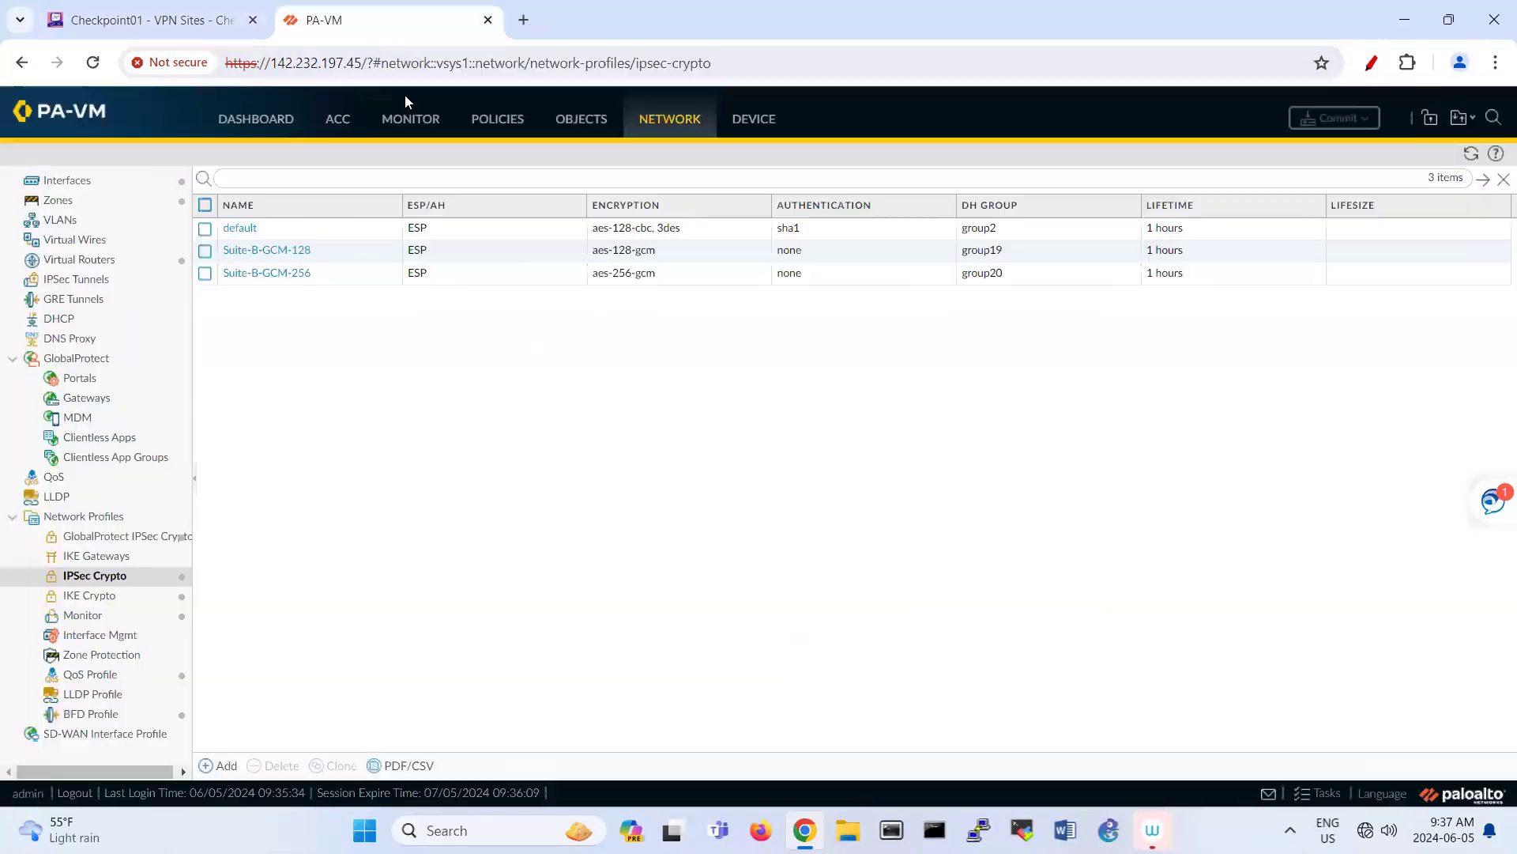
Step: Create IKE gateway 'GW' on ethernet1/2 with peer address 142.232.197.39
left_click(111, 556)
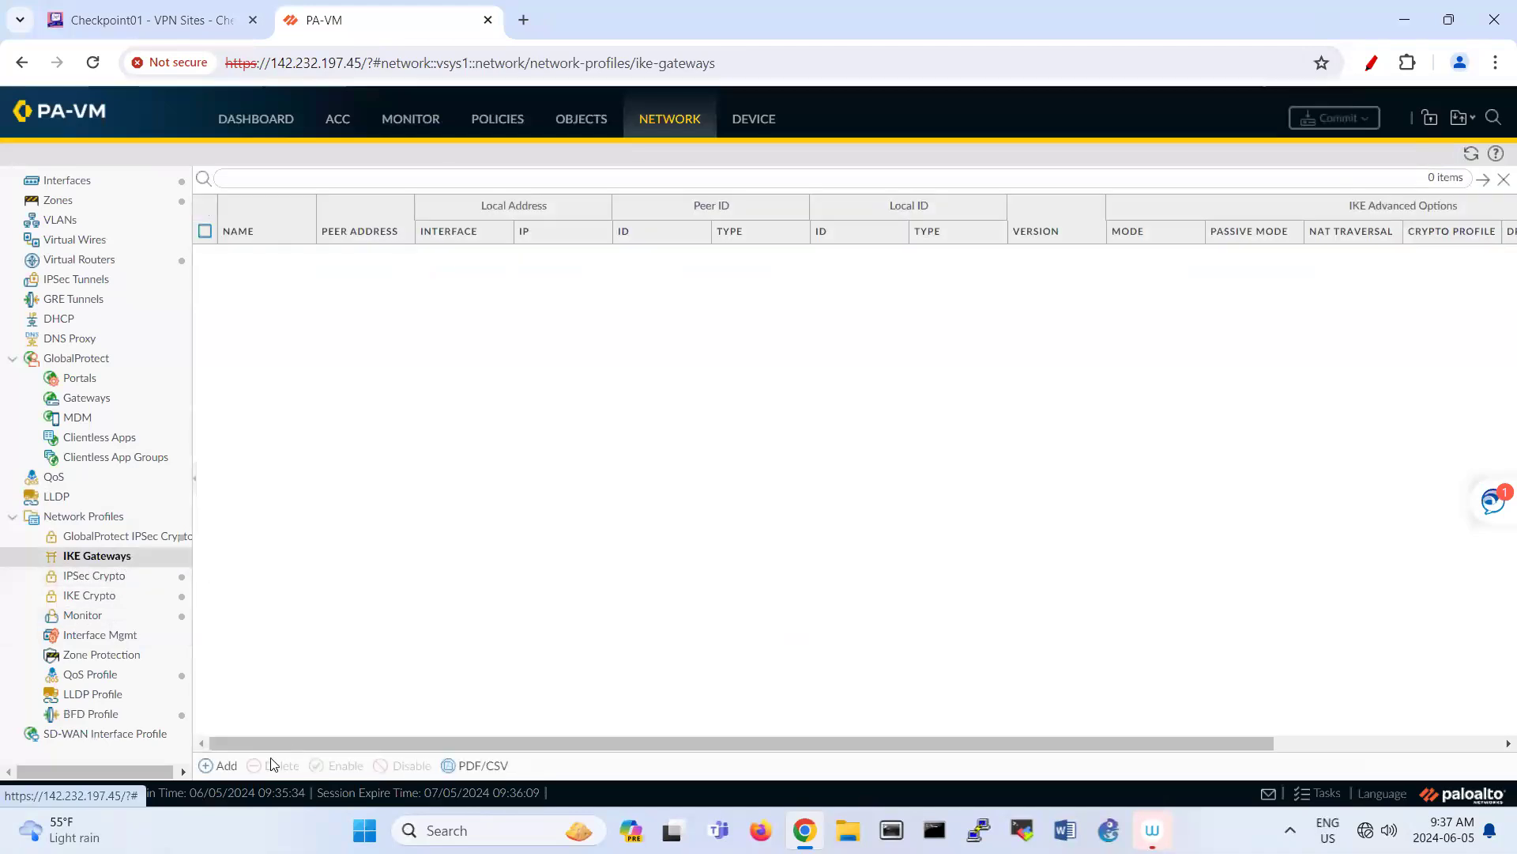
left_click(226, 765)
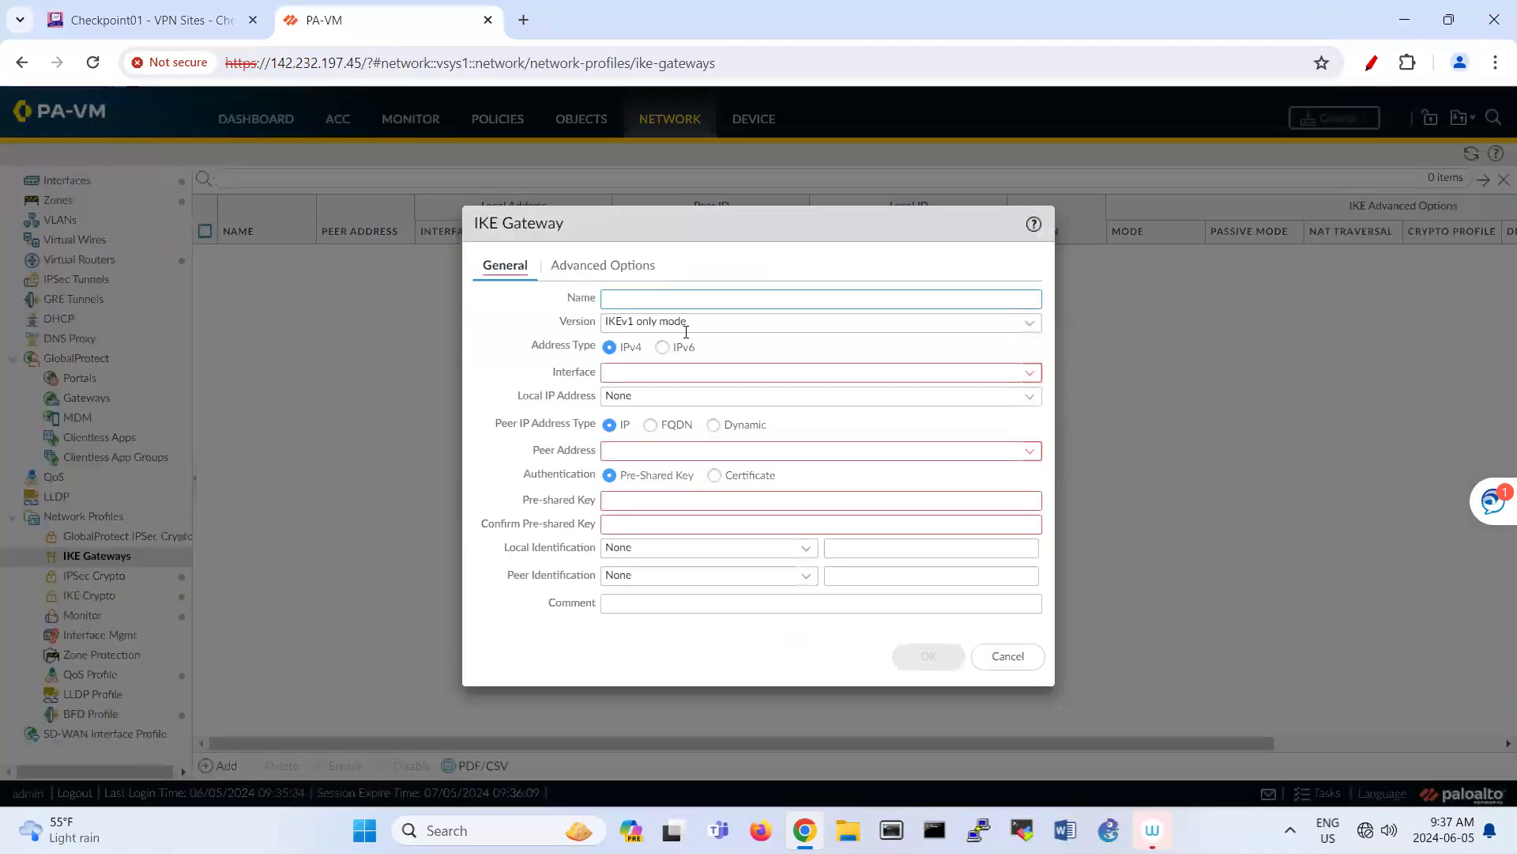
type("GW")
left_click(1028, 372)
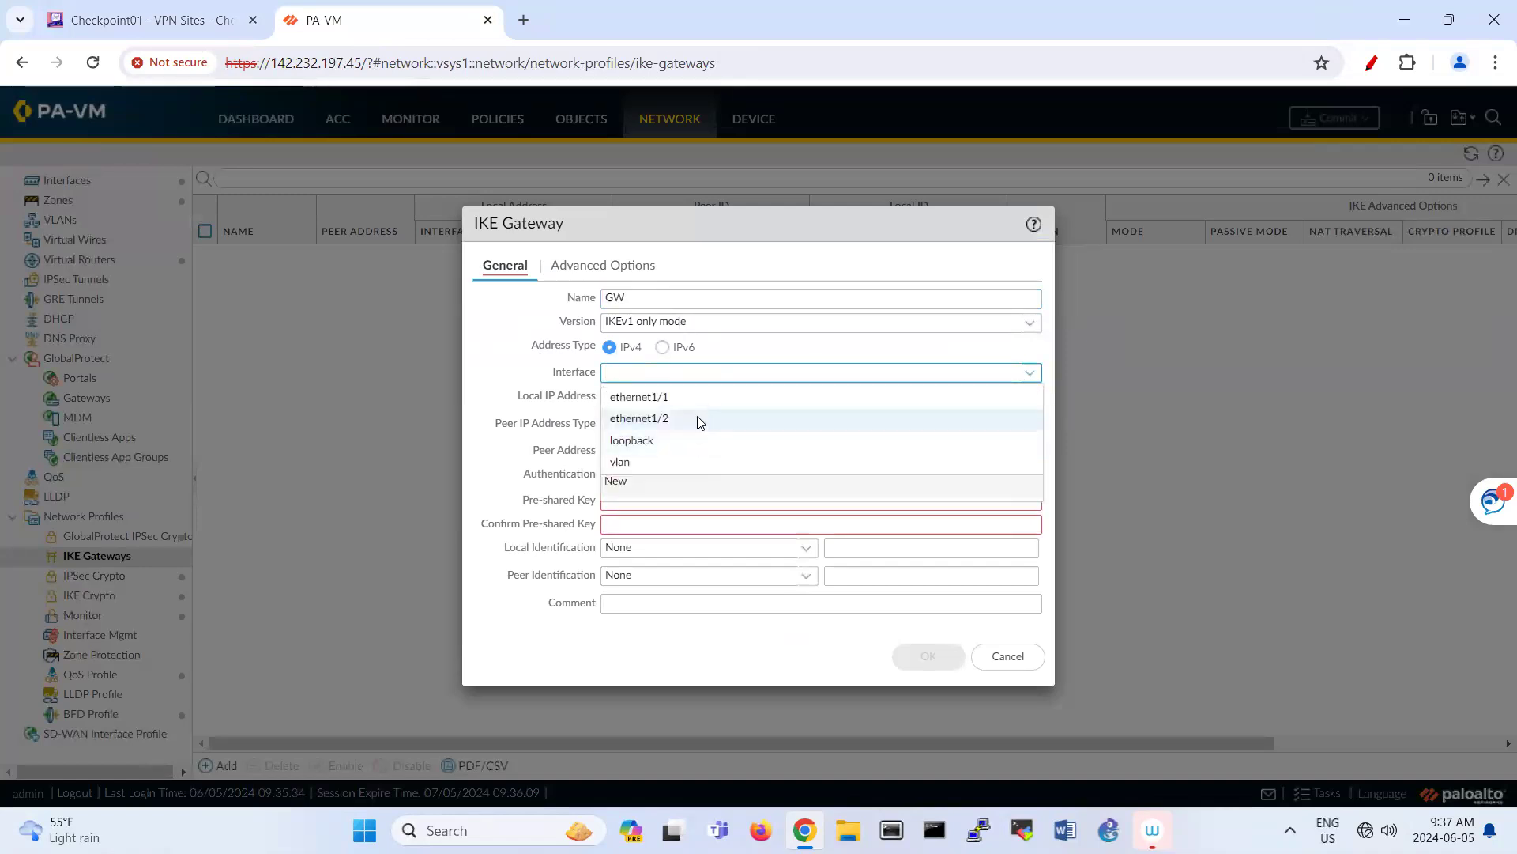
left_click(698, 418)
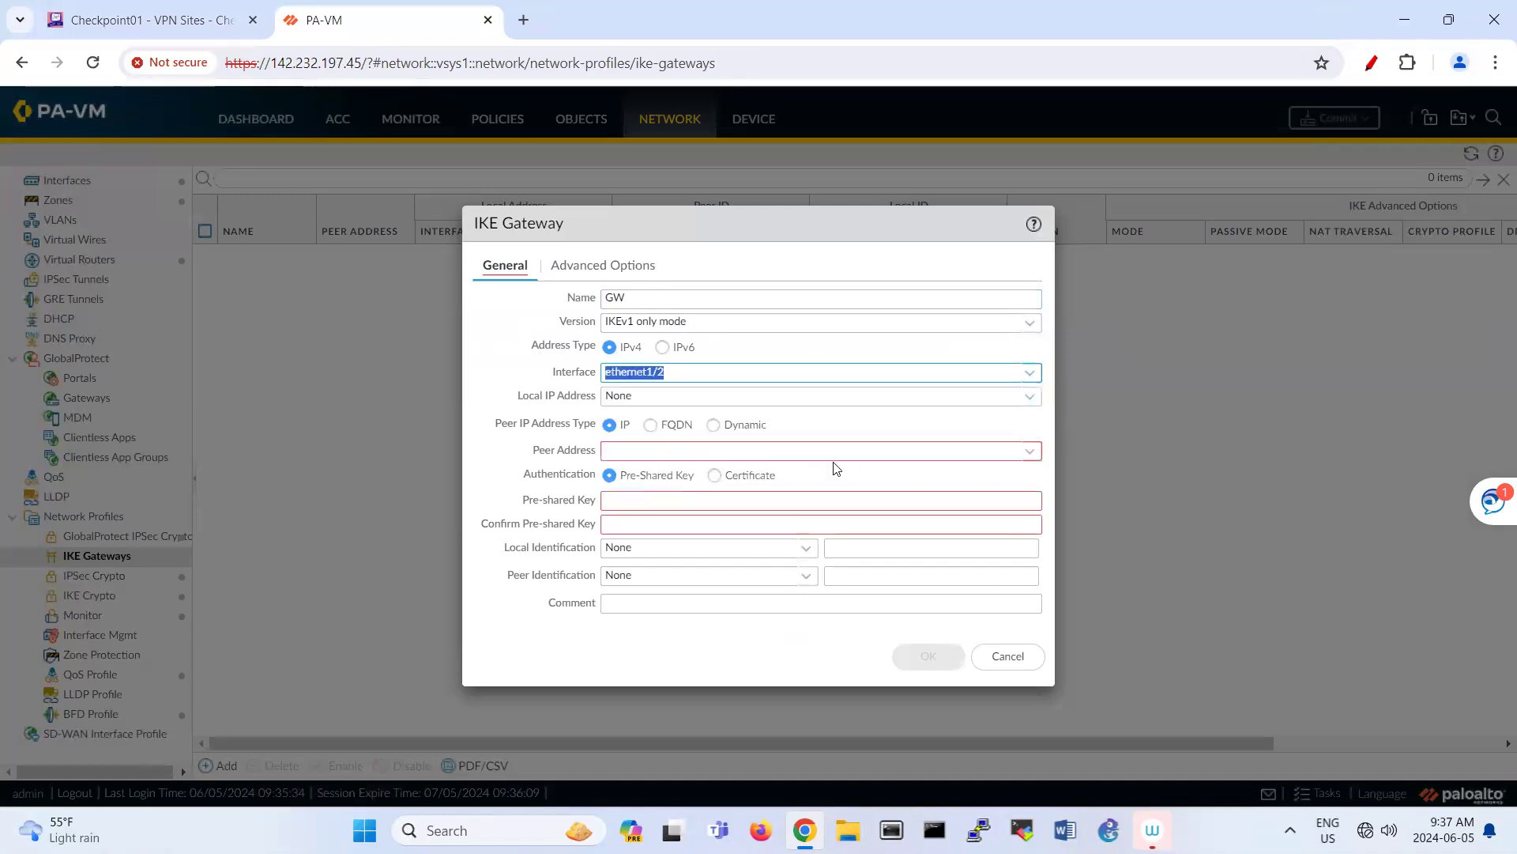
left_click(891, 447)
type("142.232.1")
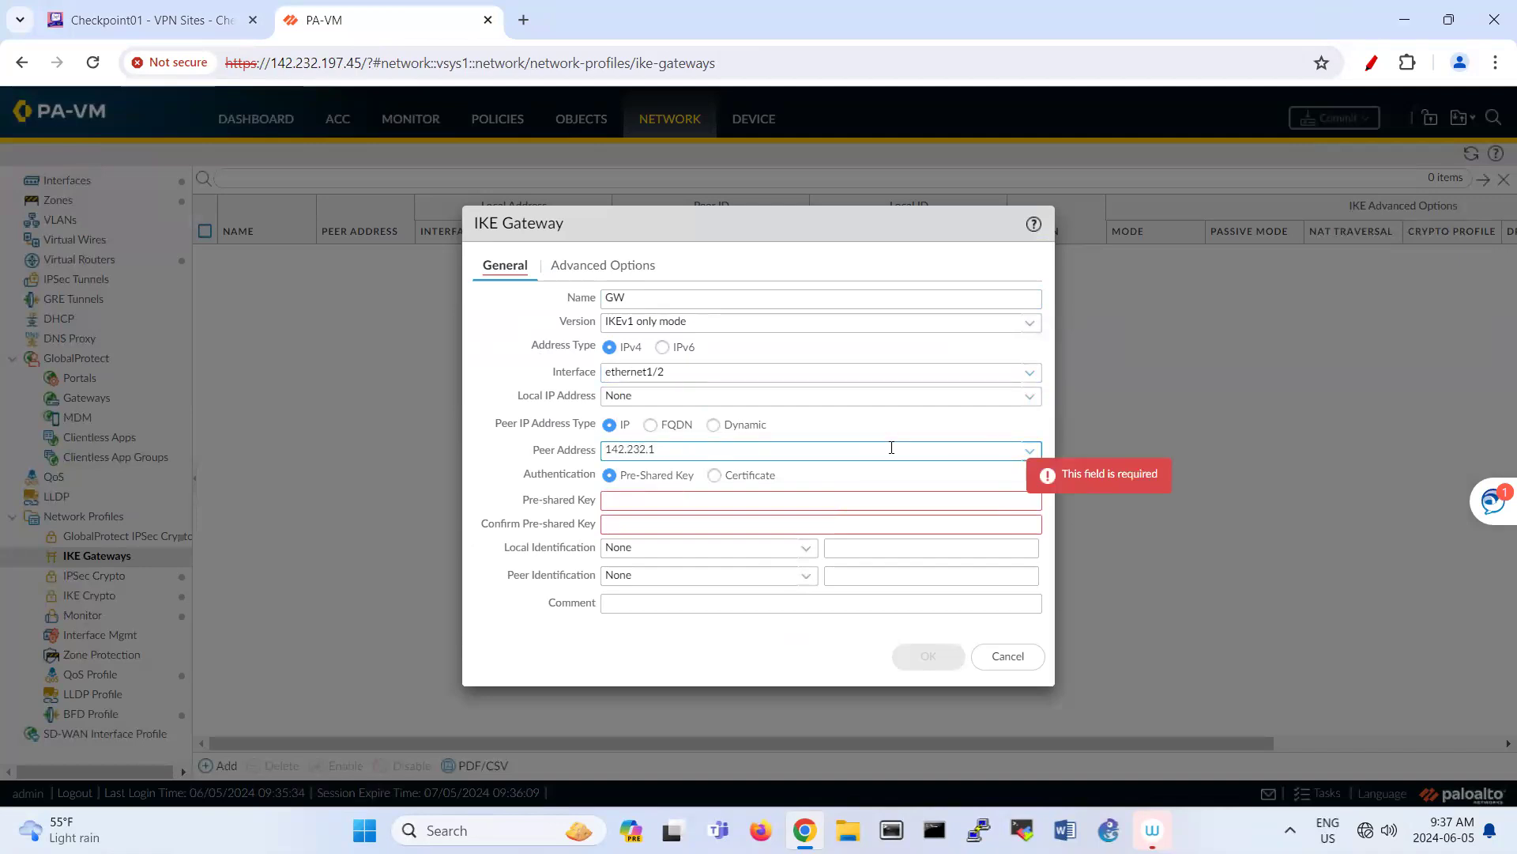
type("97.")
type(".3")
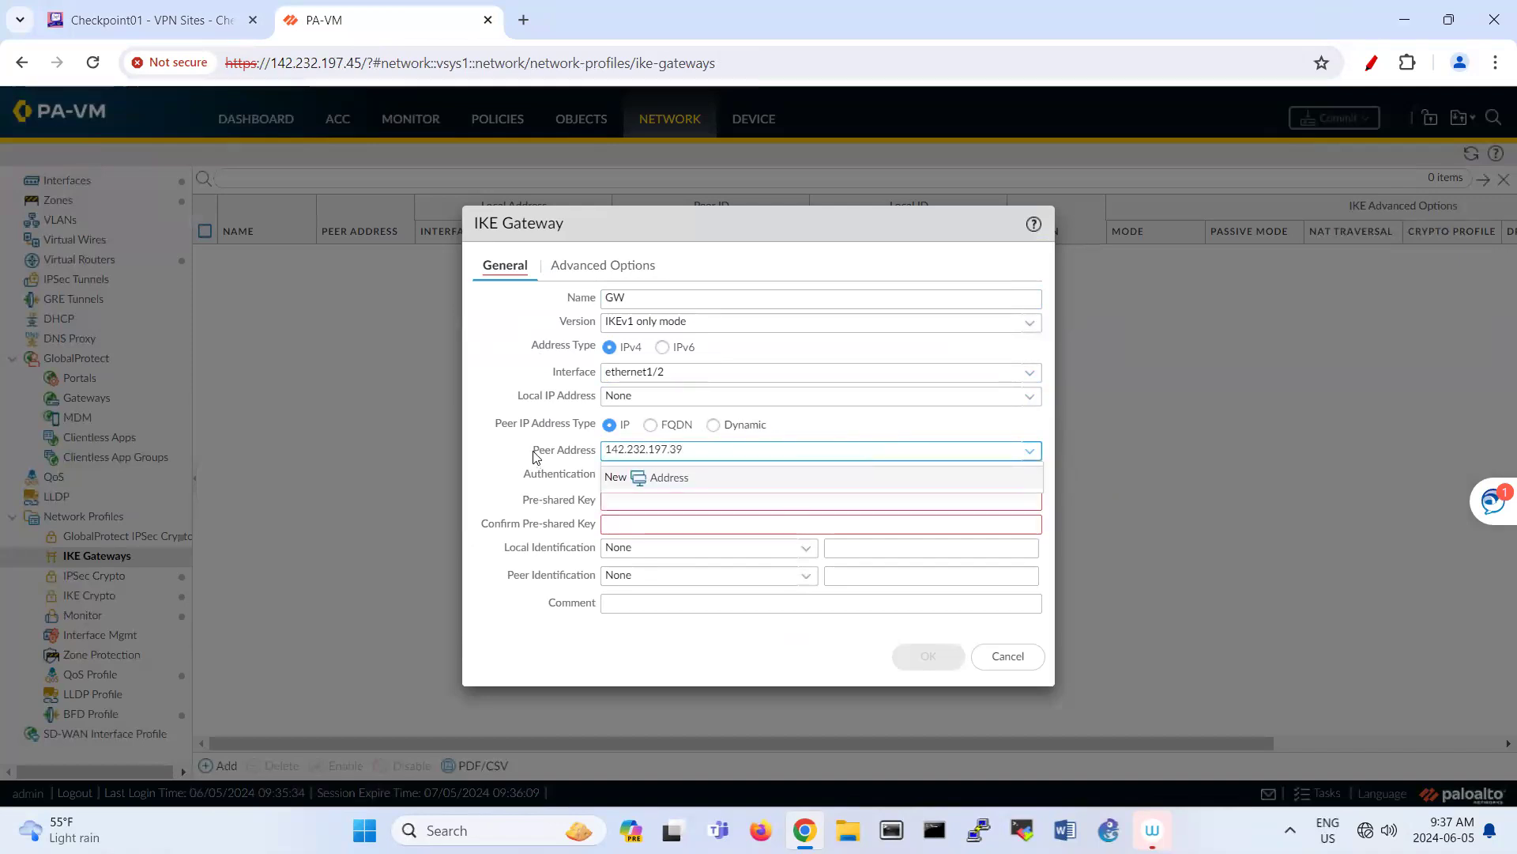
Step: Enter and confirm the pre-shared key, enable dead peer detection, and save gateway GW
left_click(721, 500)
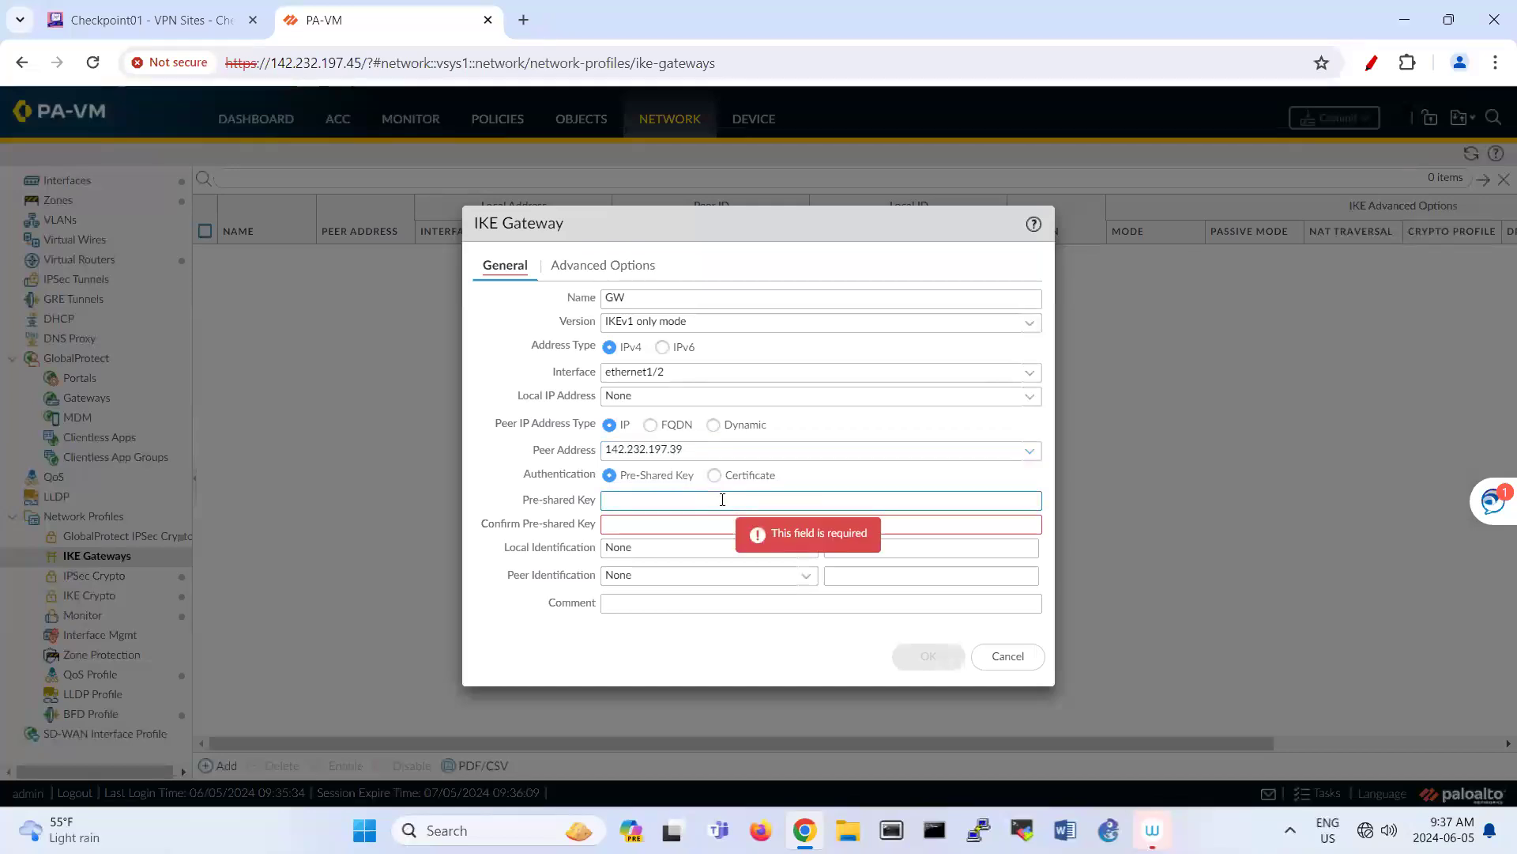
type("•••••••••")
left_click(640, 527)
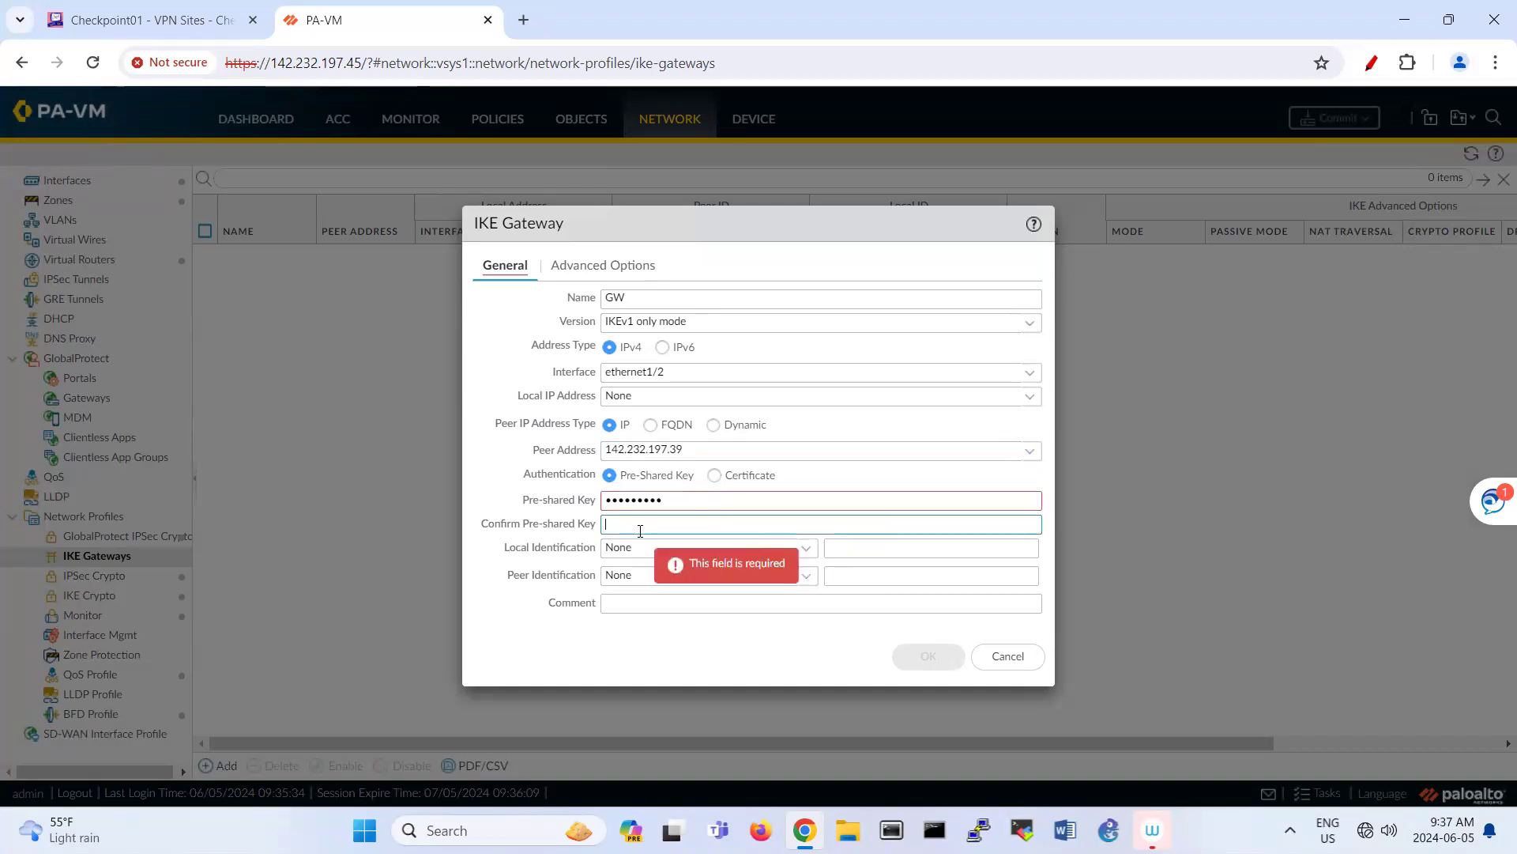
type("•••••••")
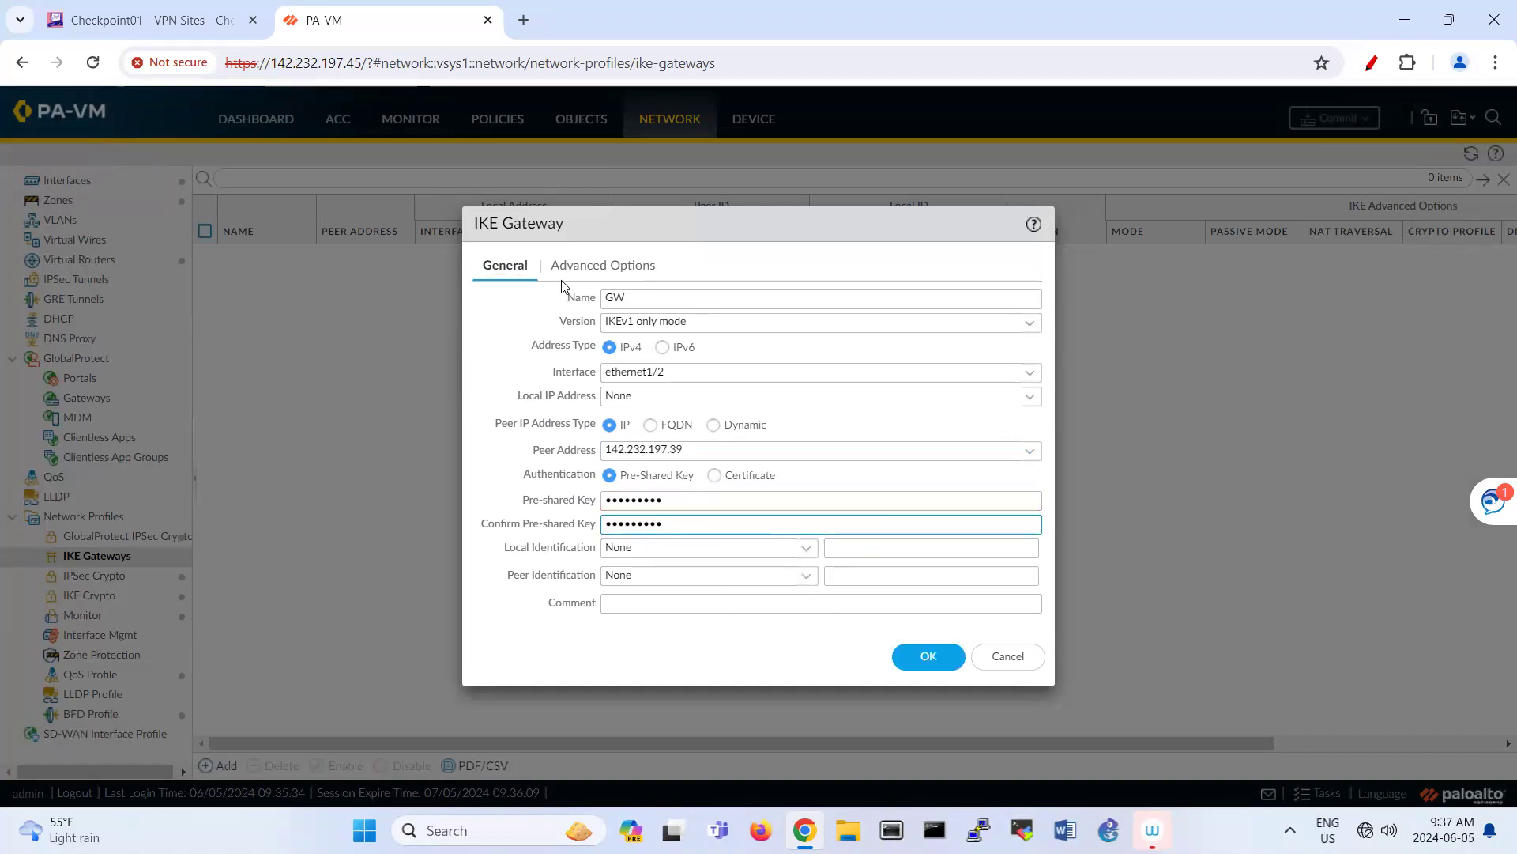
left_click(589, 267)
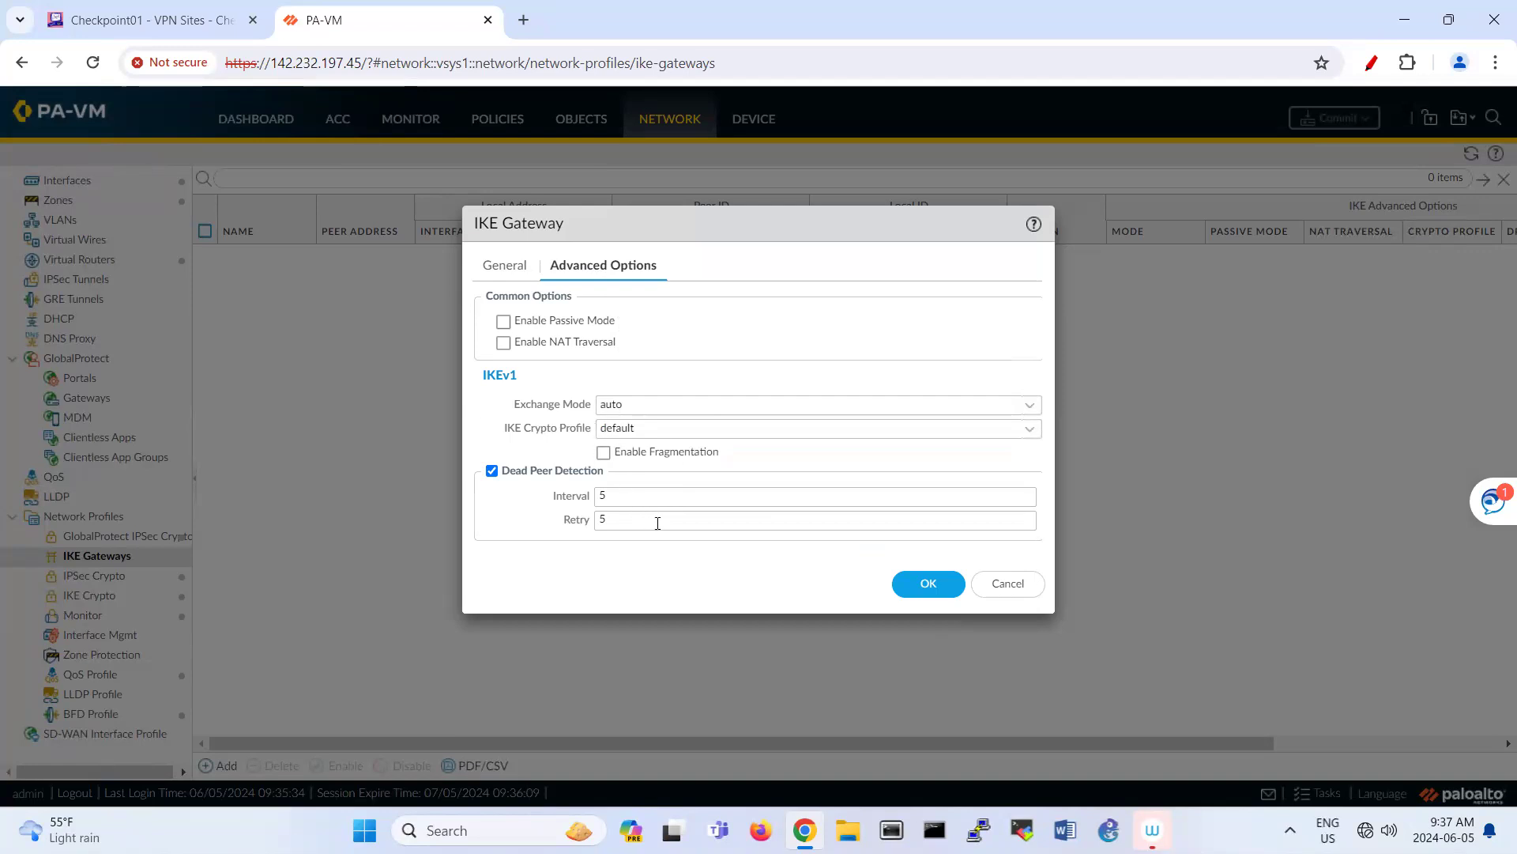
left_click(926, 585)
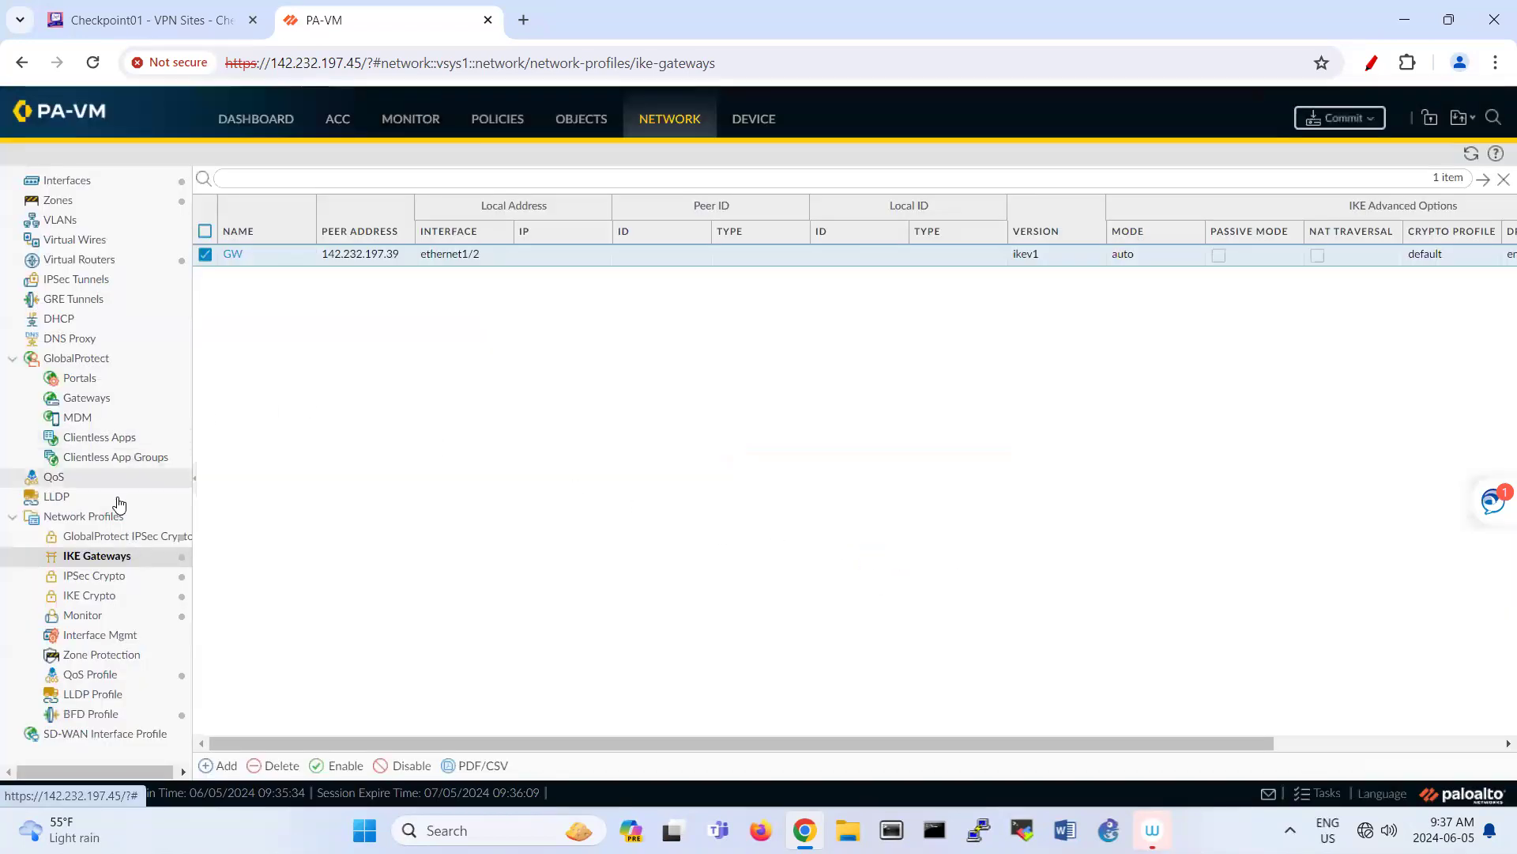
Step: Add IPsec tunnel Tunnel1 on interface tunnel.1 with IKE gateway GW, showing its Proxy IDs
left_click(119, 285)
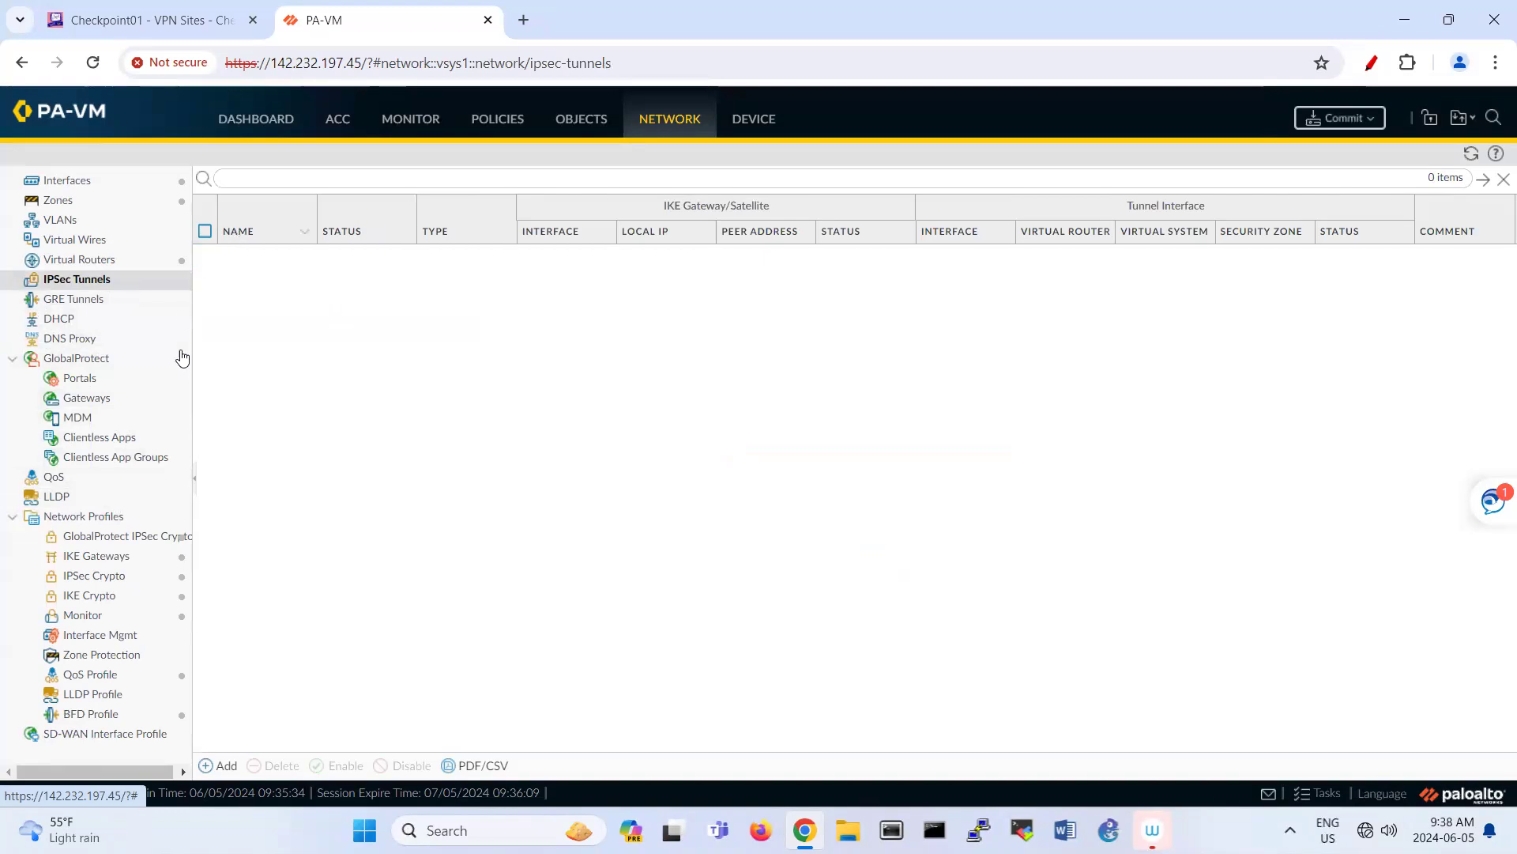
left_click(225, 765)
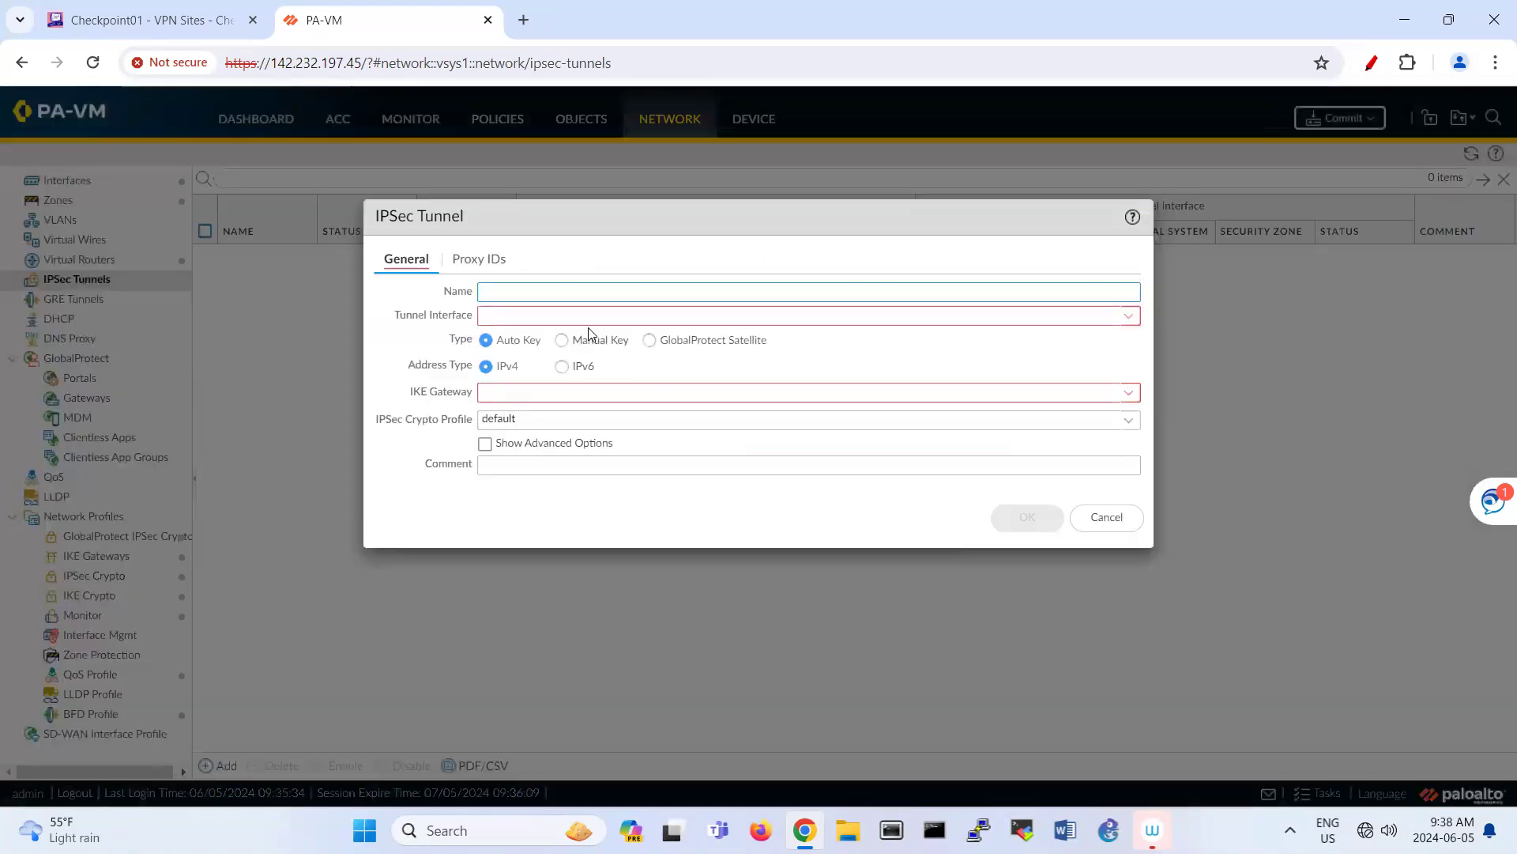
type("Tunnel1")
key("Tab")
left_click(1128, 316)
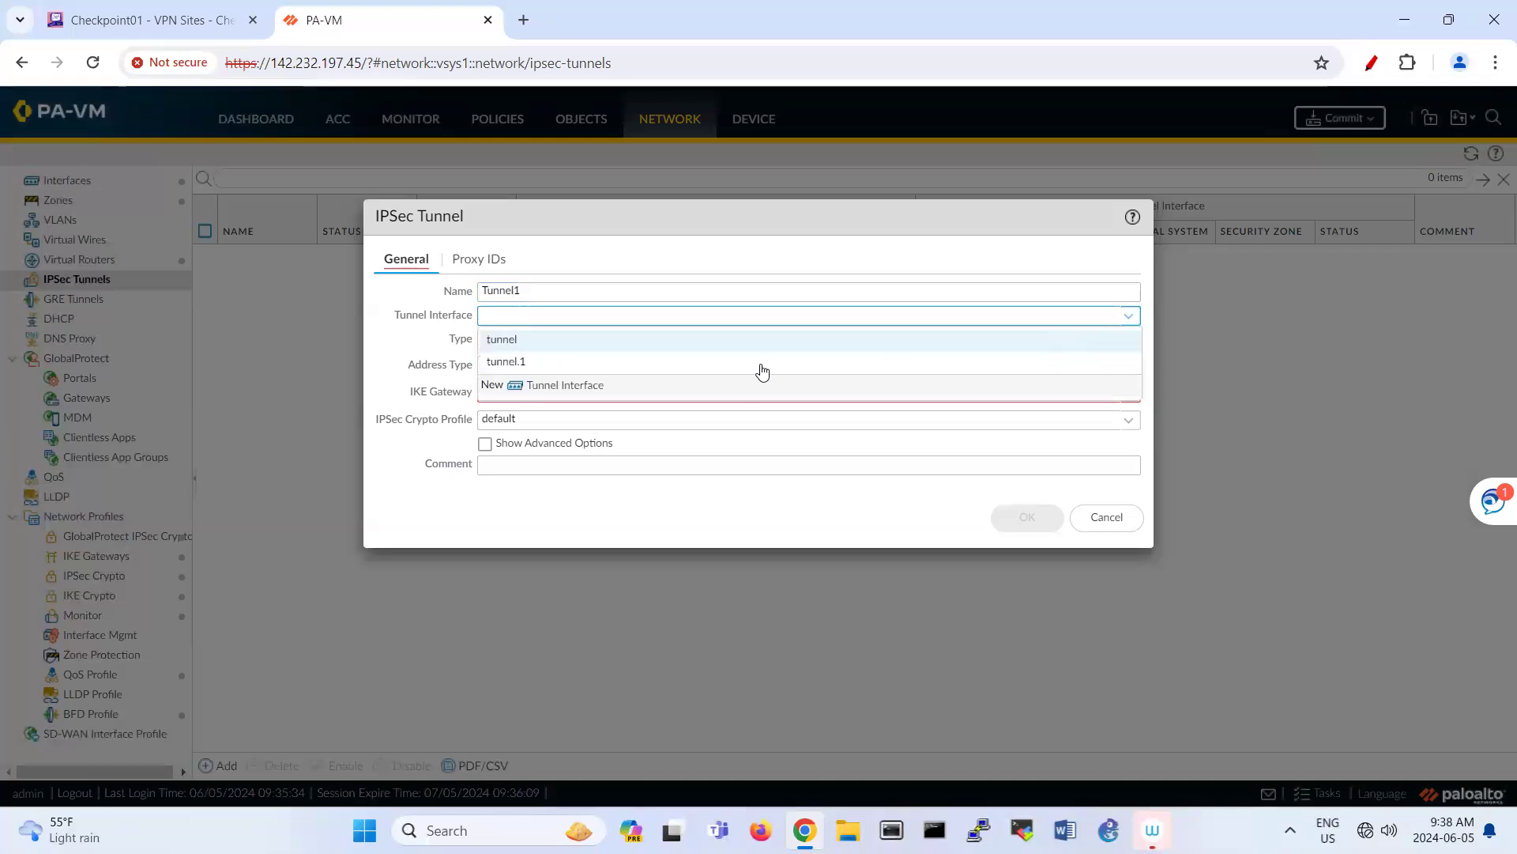
key("Return")
left_click(651, 402)
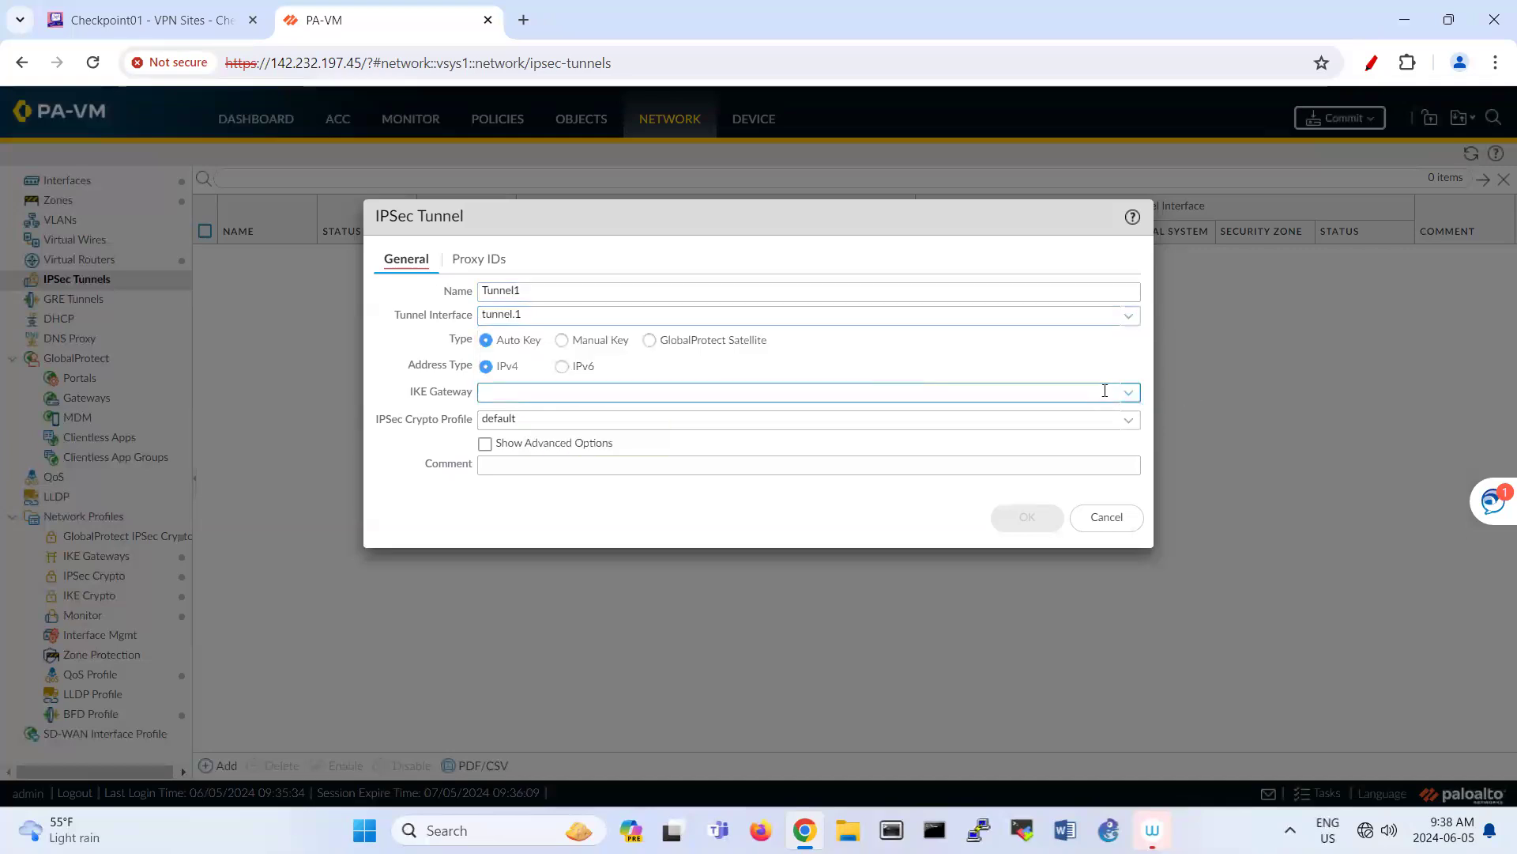
left_click(1130, 395)
left_click(909, 417)
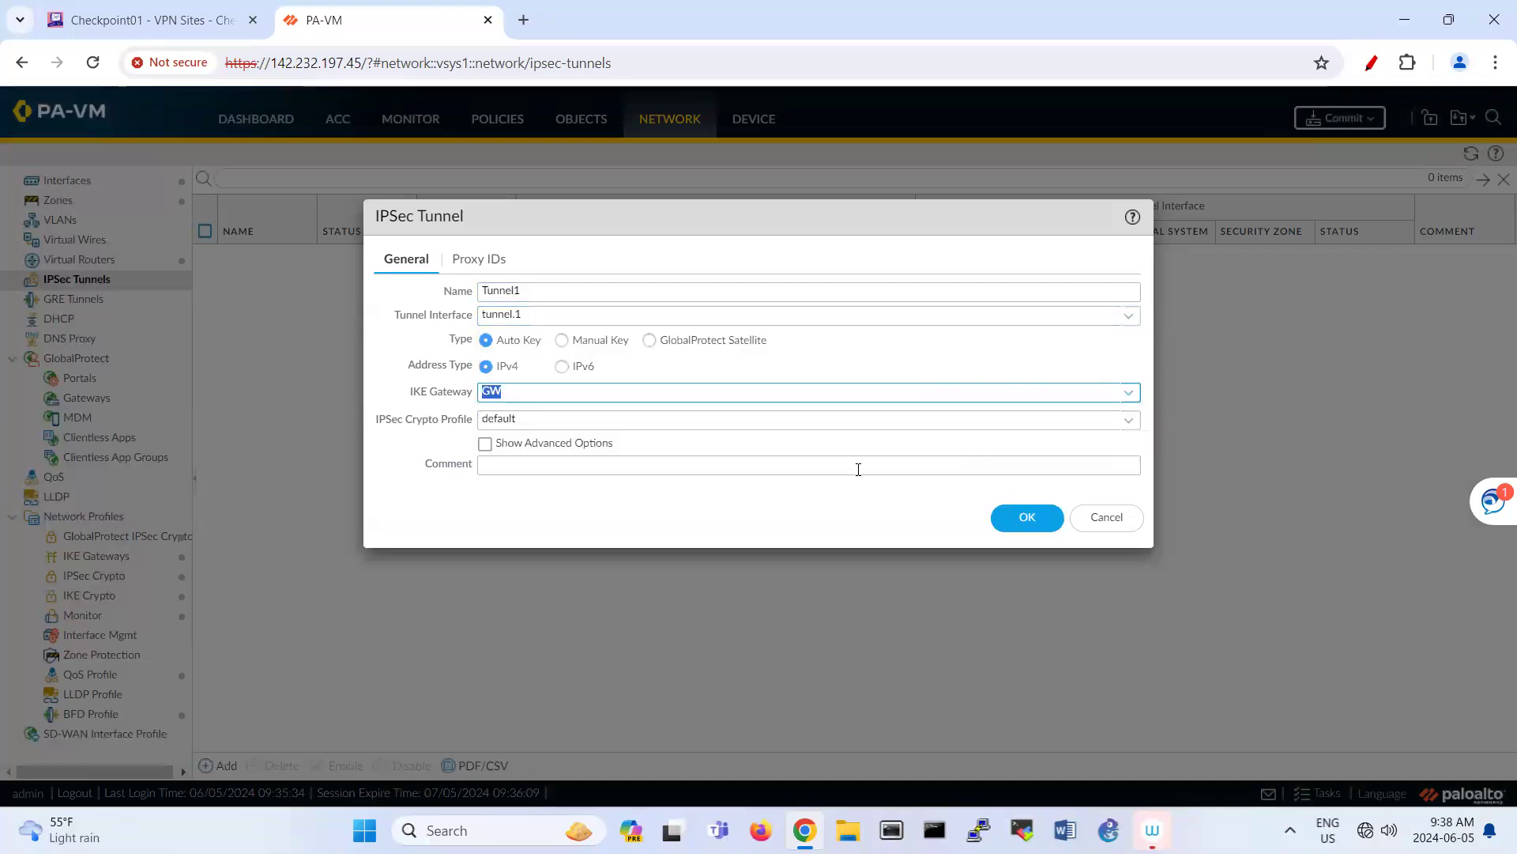
left_click(487, 264)
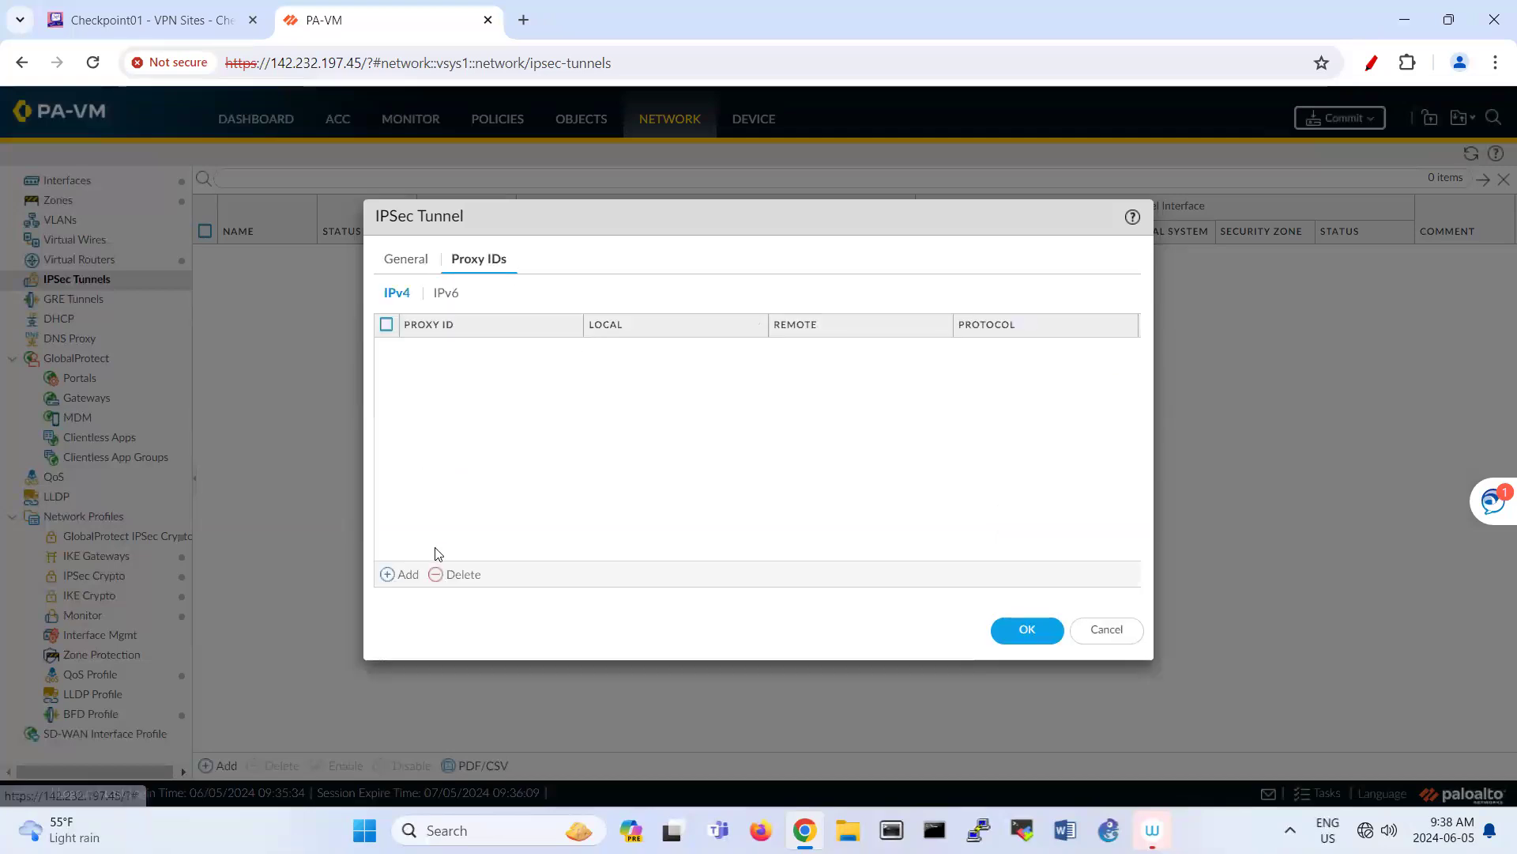
Step: Add proxy ID myproxy, local 192.168.40.0/24 to remote 192.168.1.0/24, and save Tunnel1
left_click(405, 575)
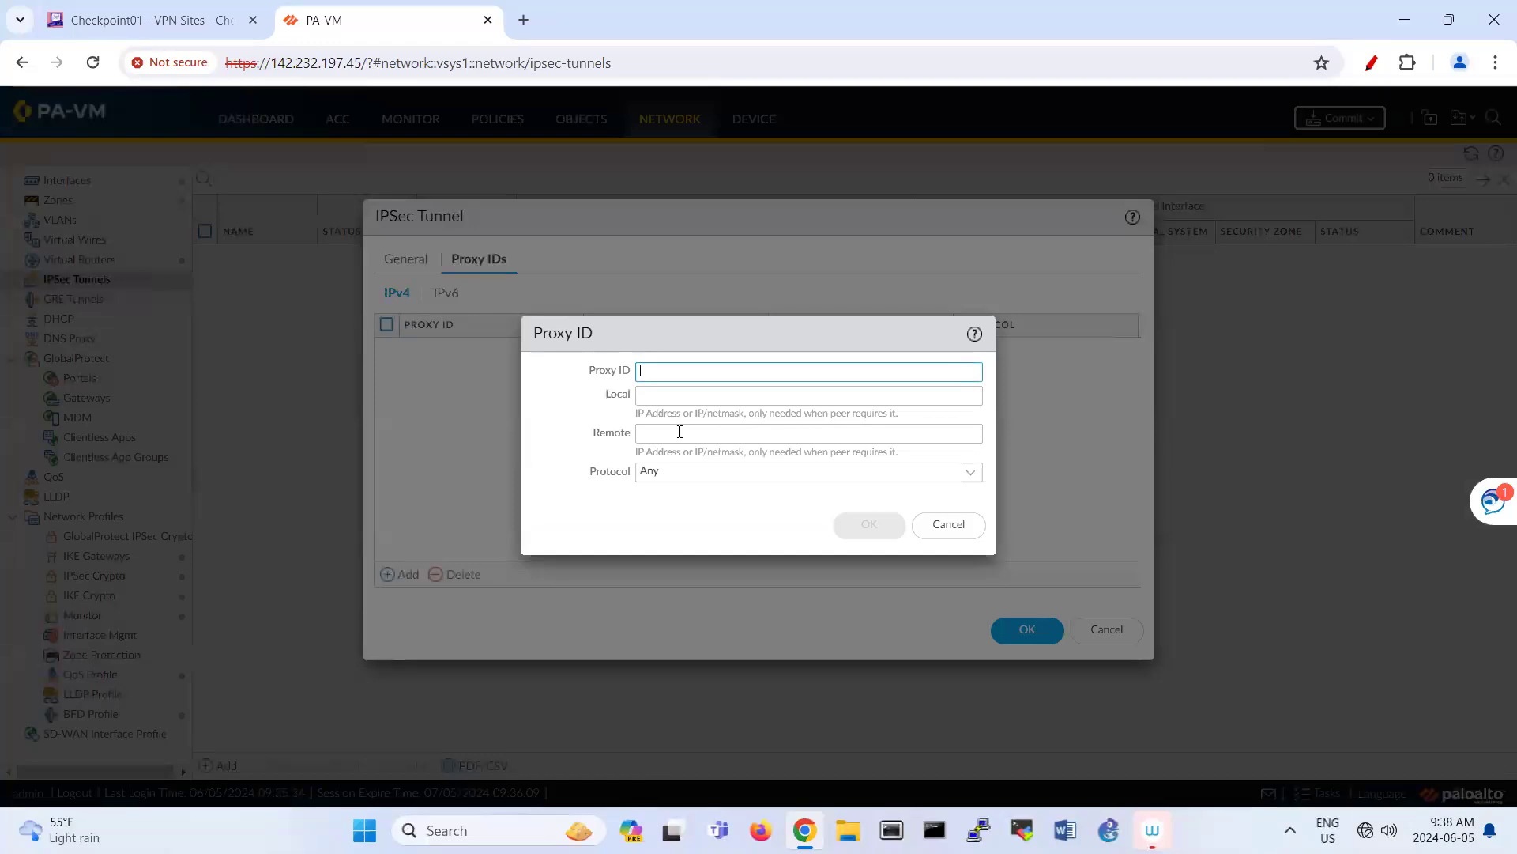
type("myproxy")
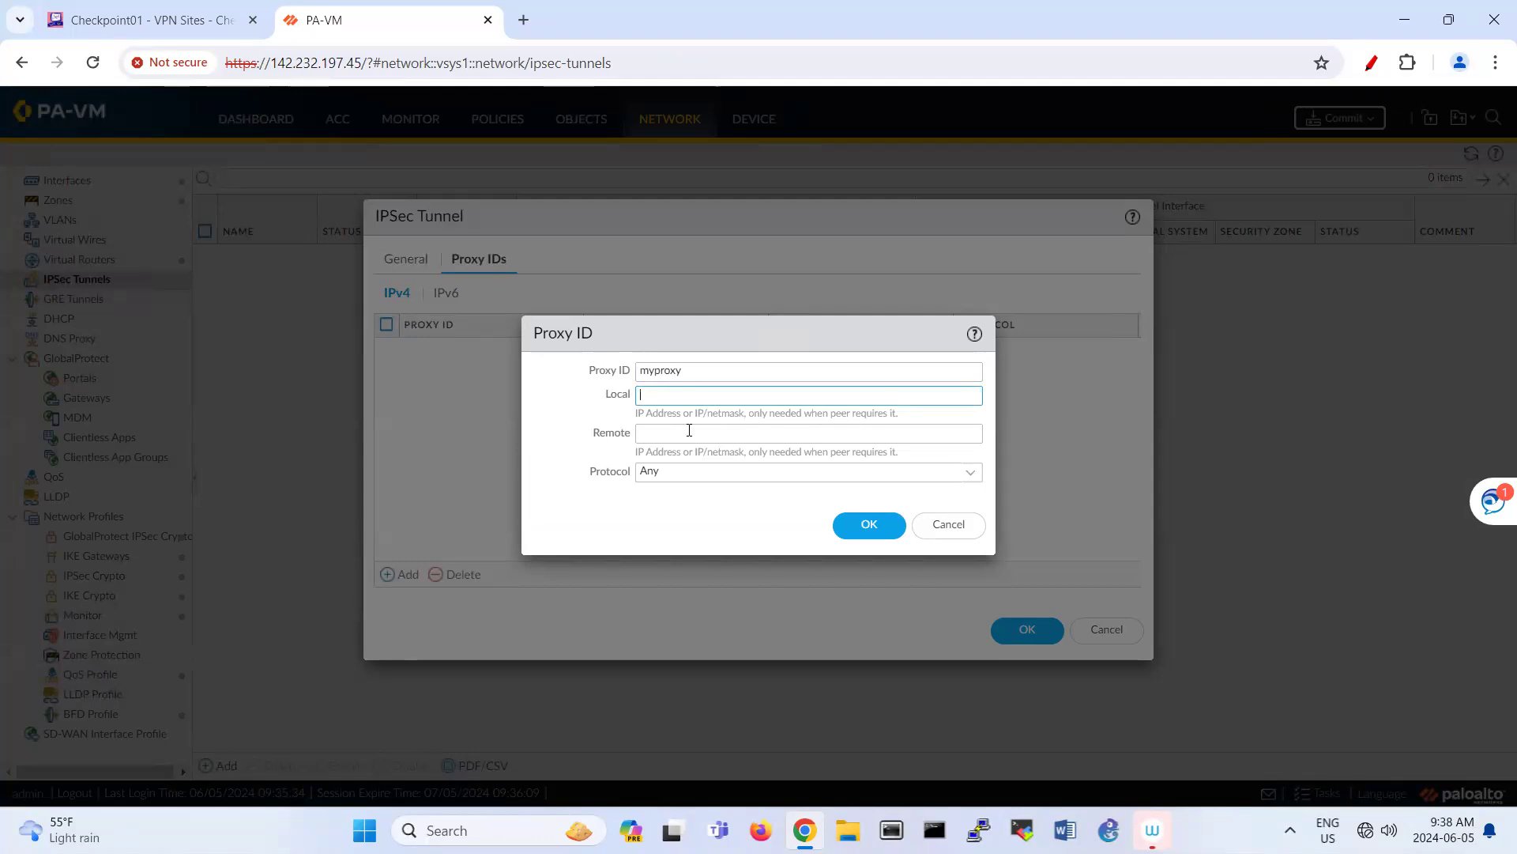
type("192.168.400")
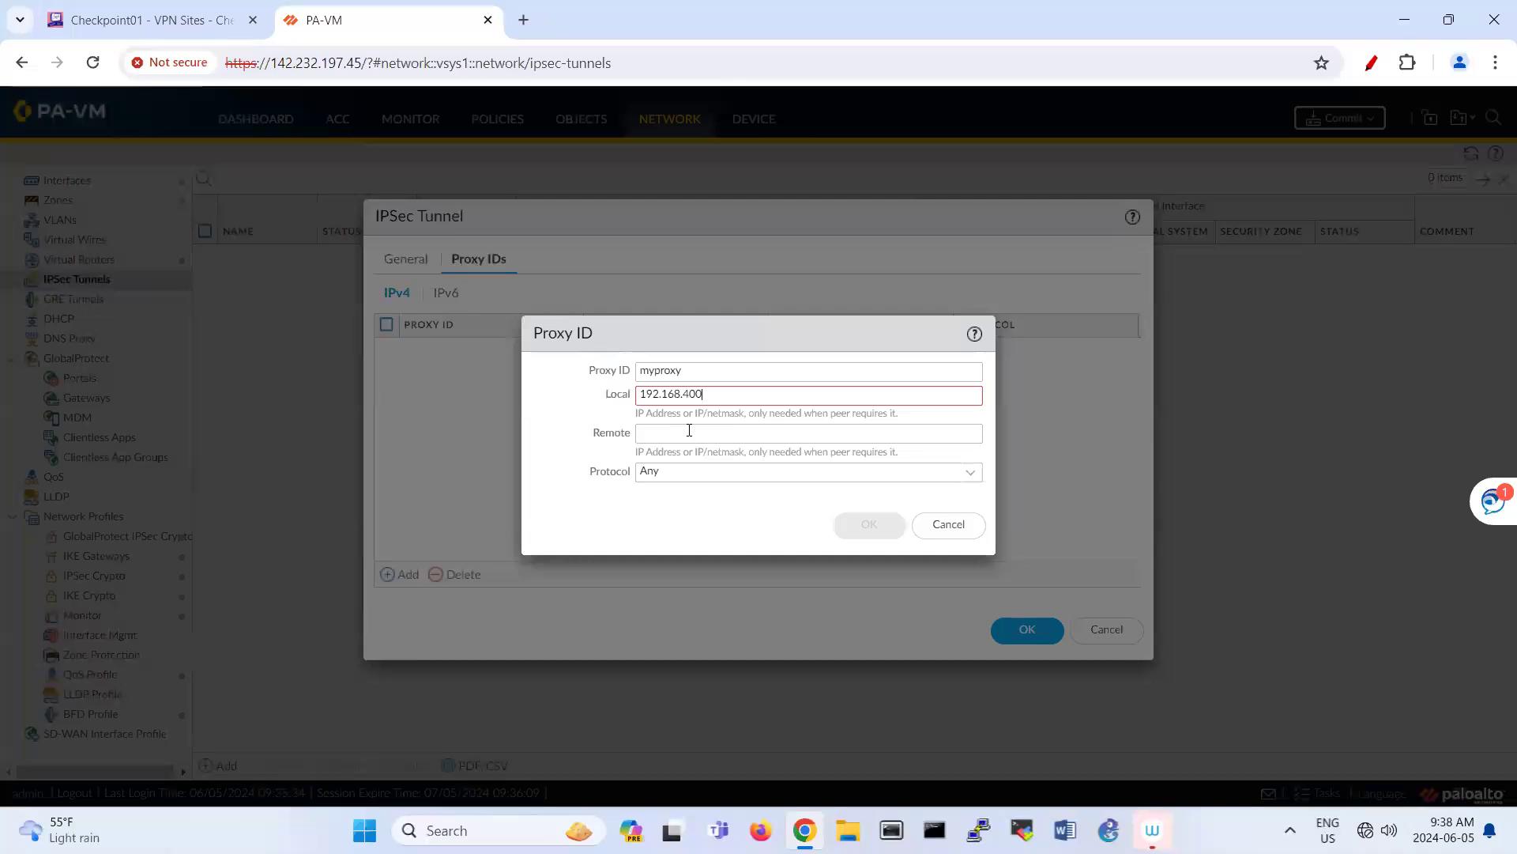
type(".0/24")
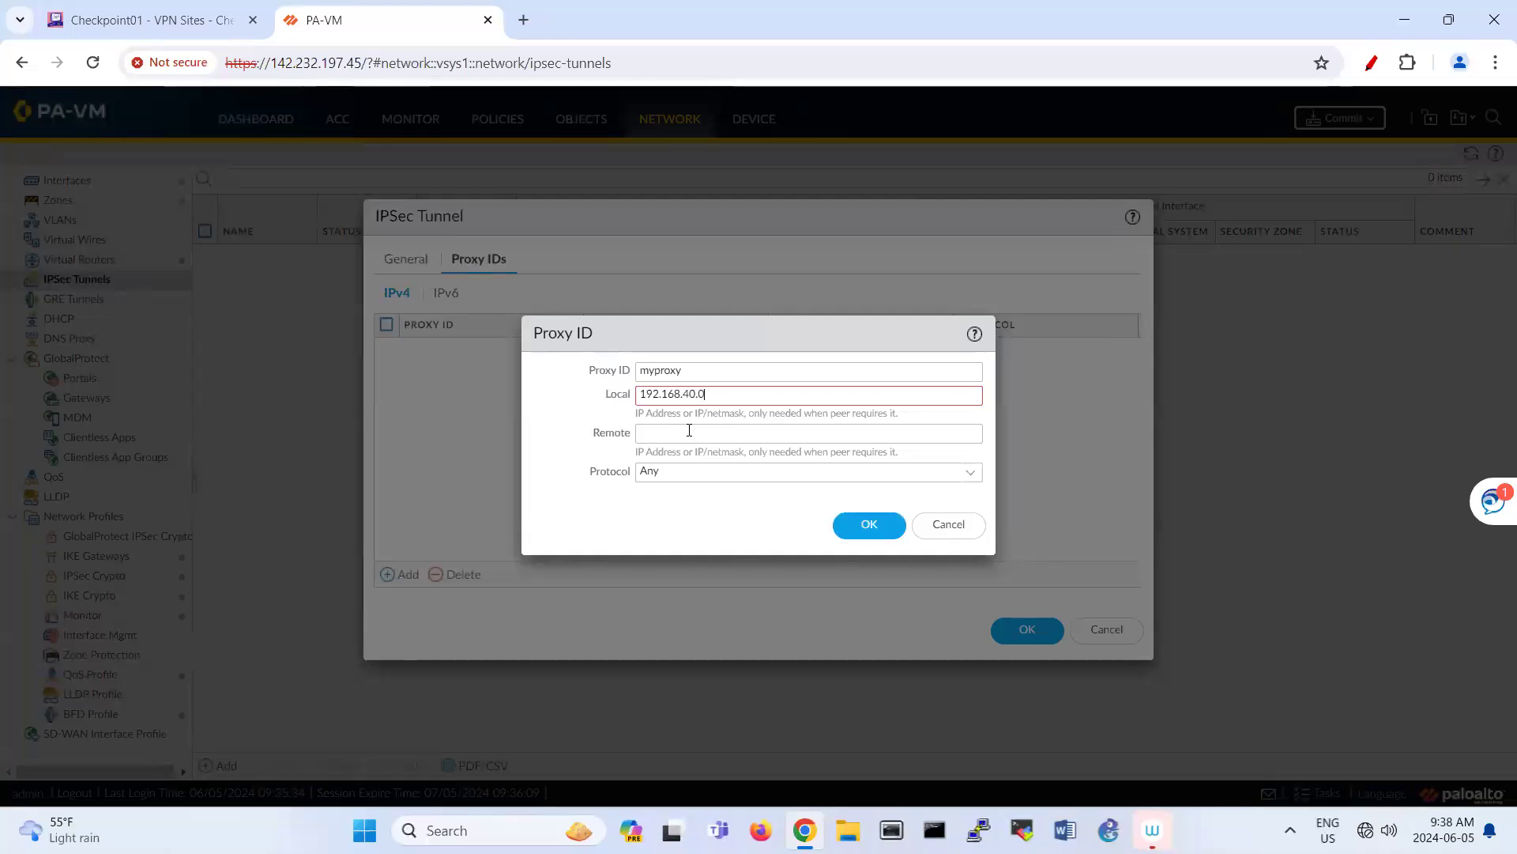
left_click(689, 431)
type("192.168.1.0/24")
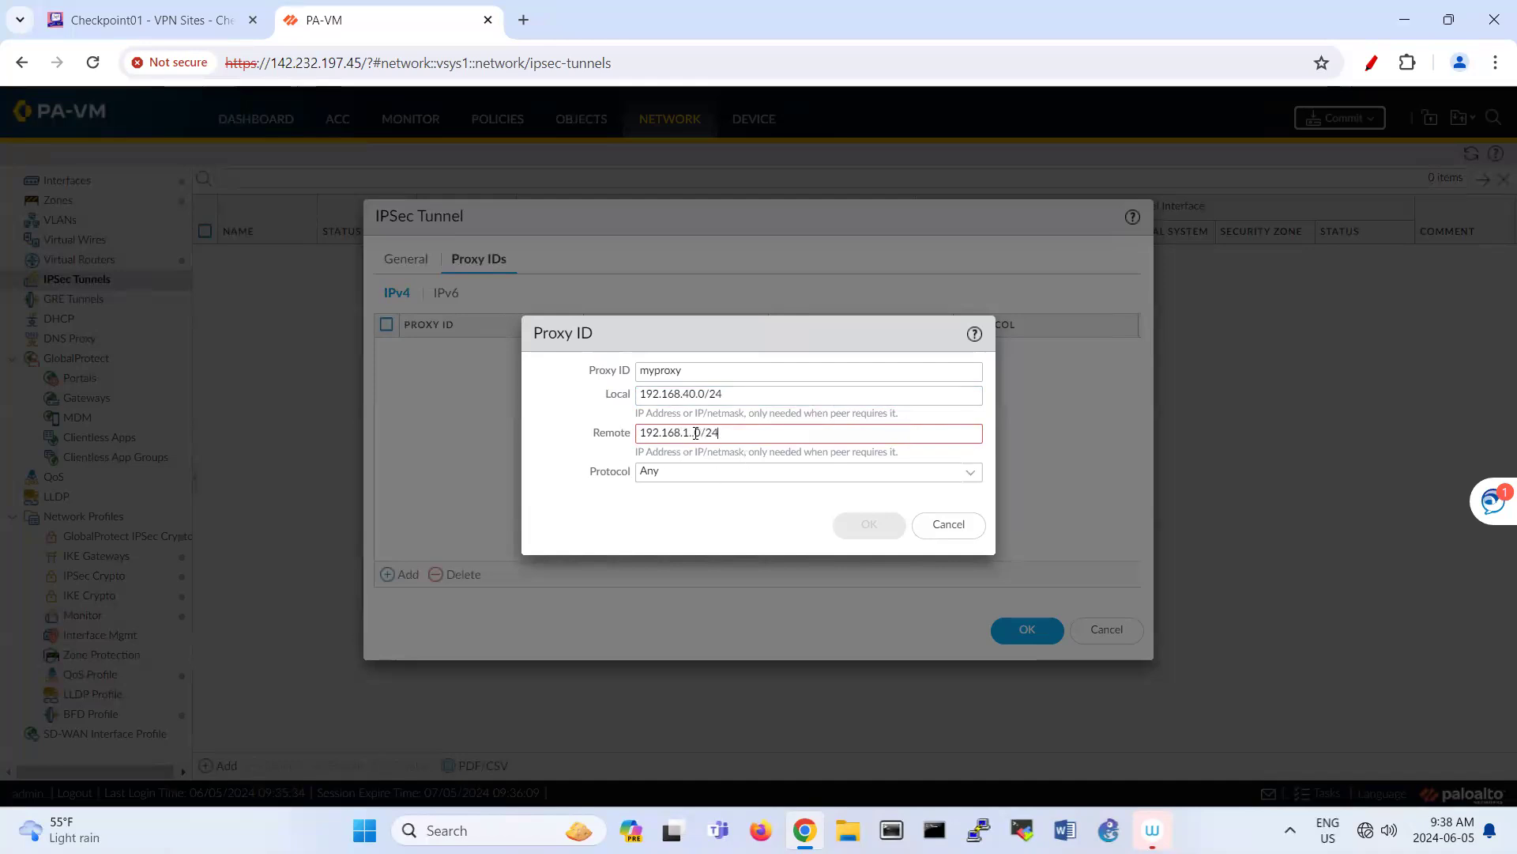
left_click(696, 432)
key("BackSpace")
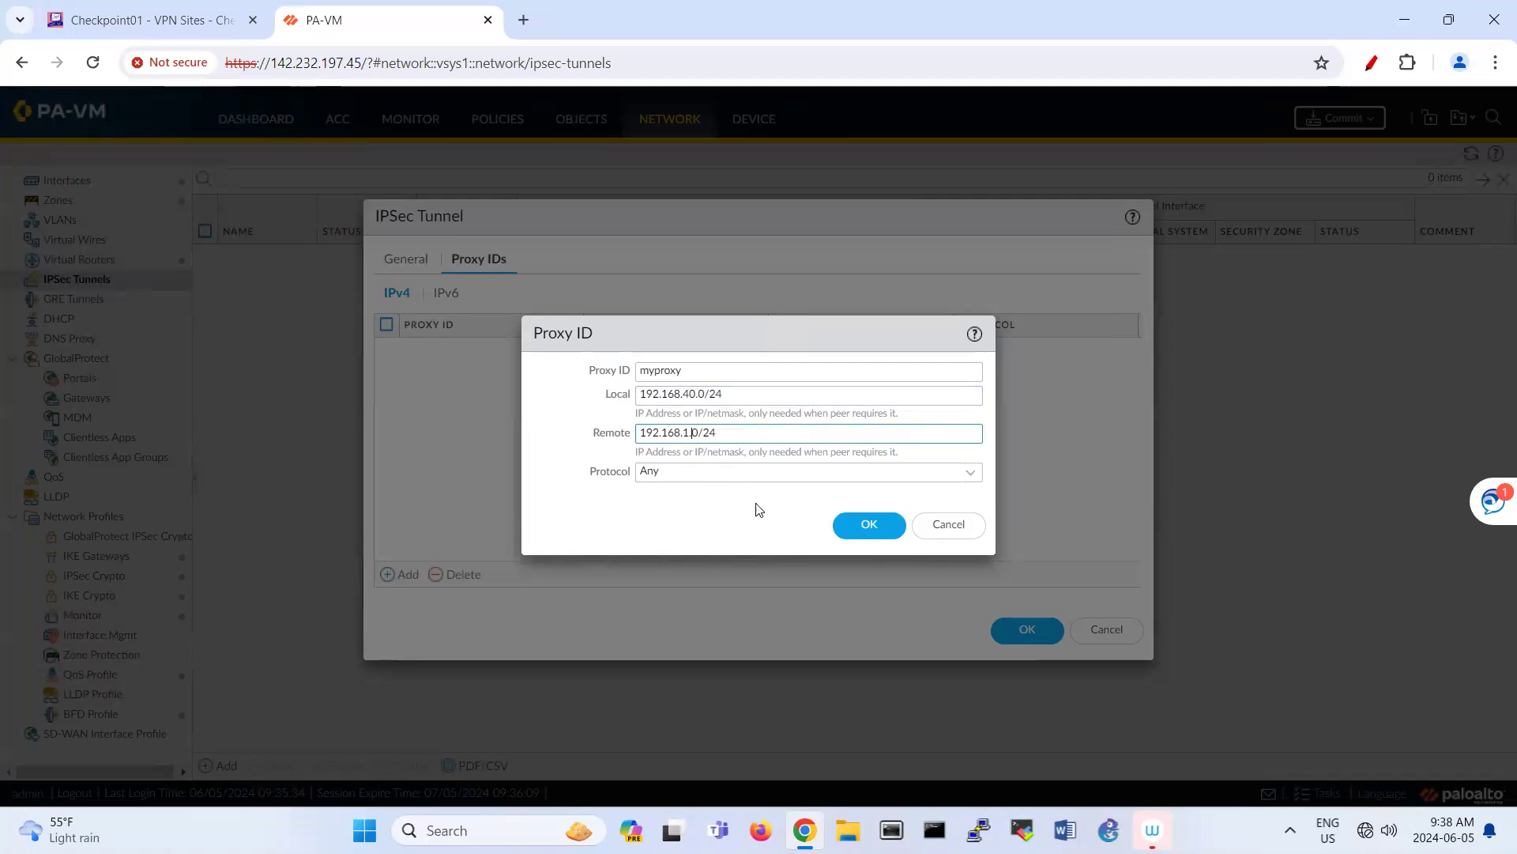
left_click(853, 526)
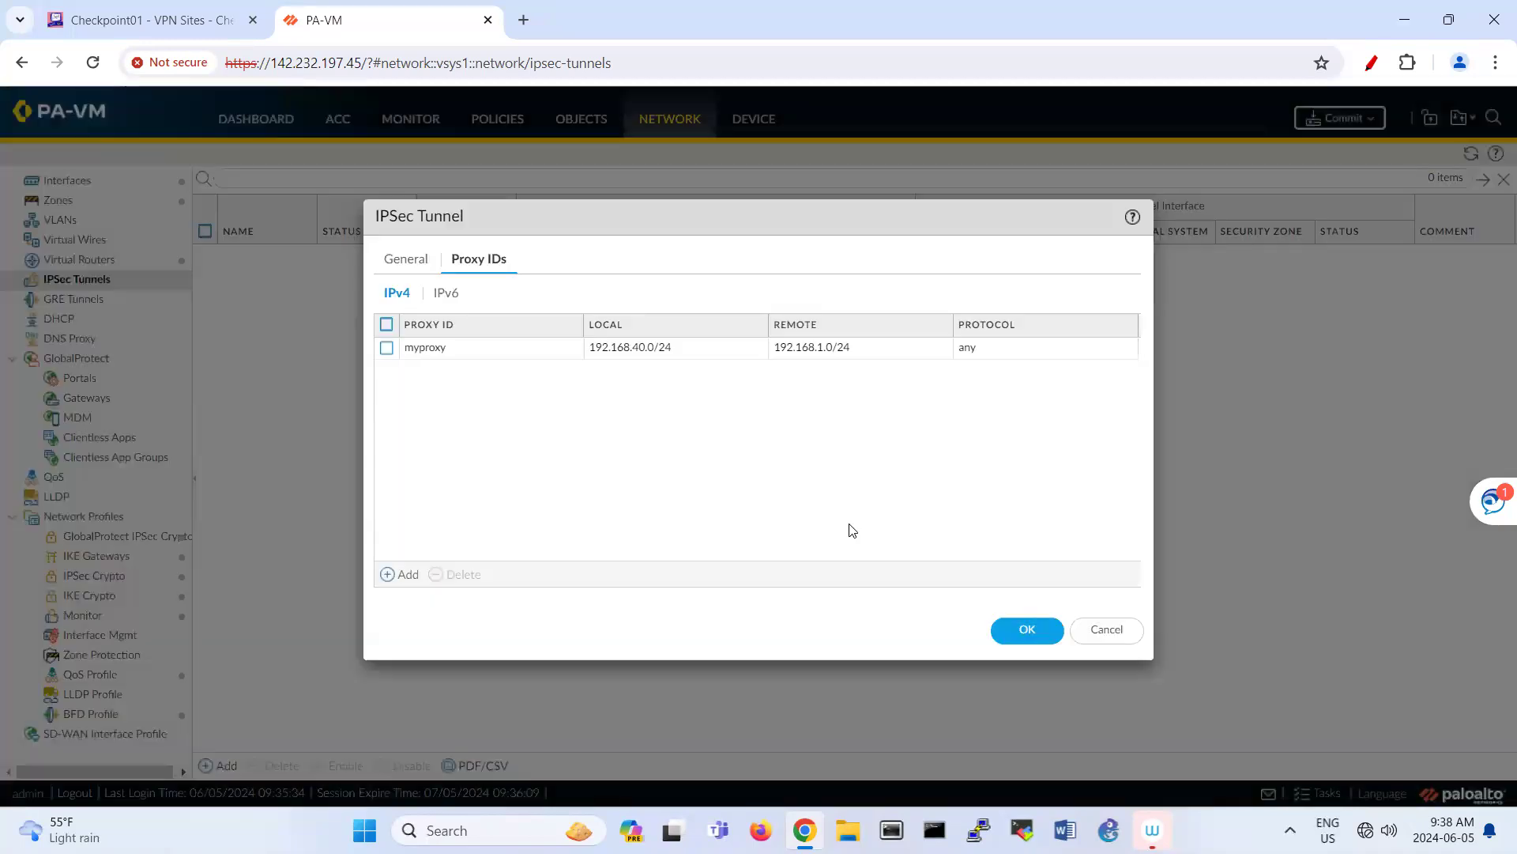
left_click(1013, 631)
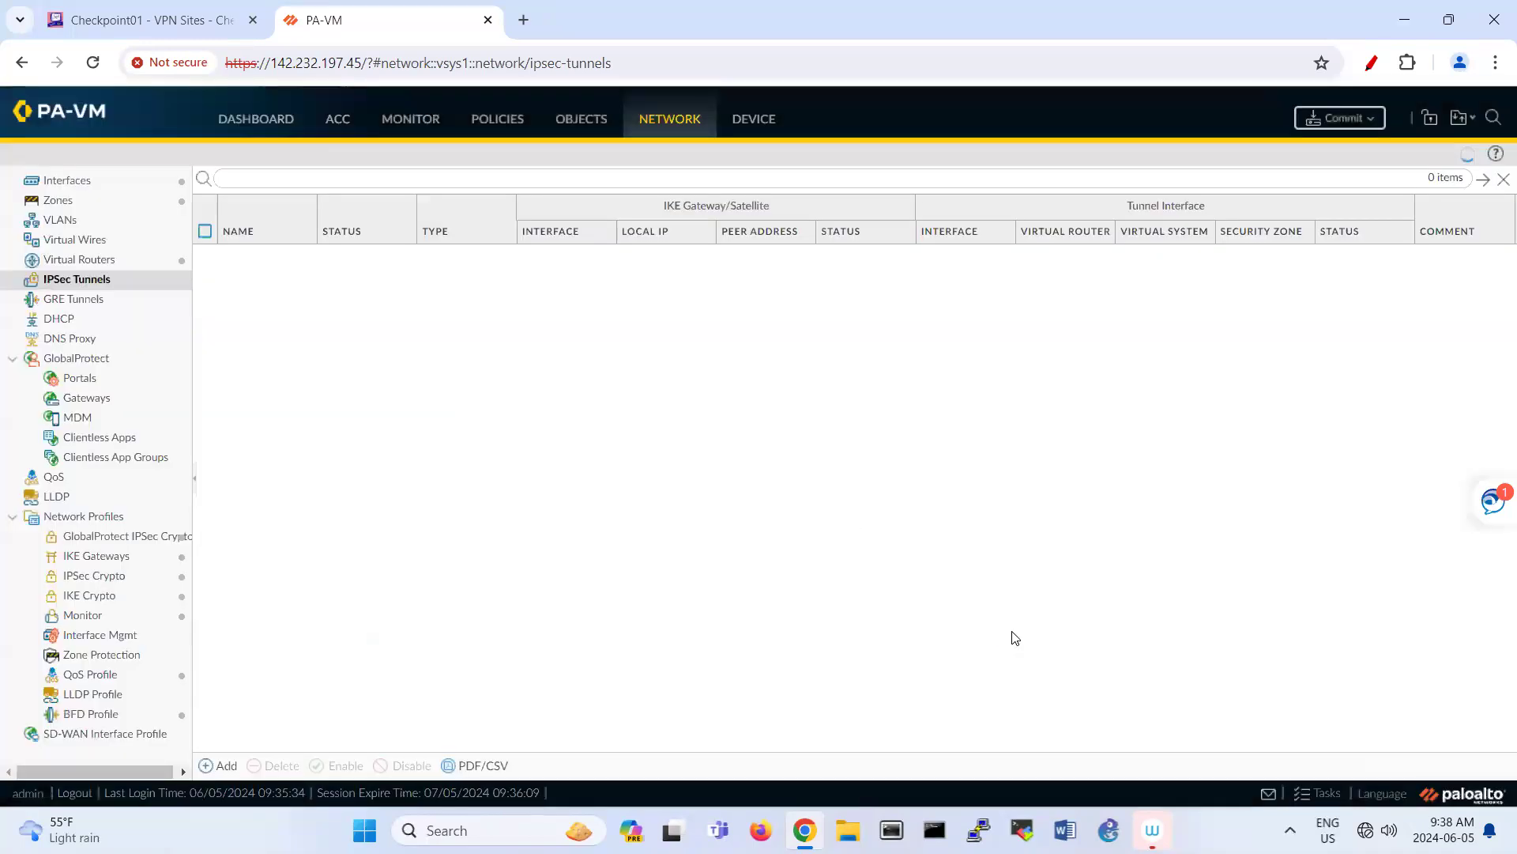
Step: In the default virtual router, start a static route named 'static' for destination 0.0.0.0/0
left_click(105, 267)
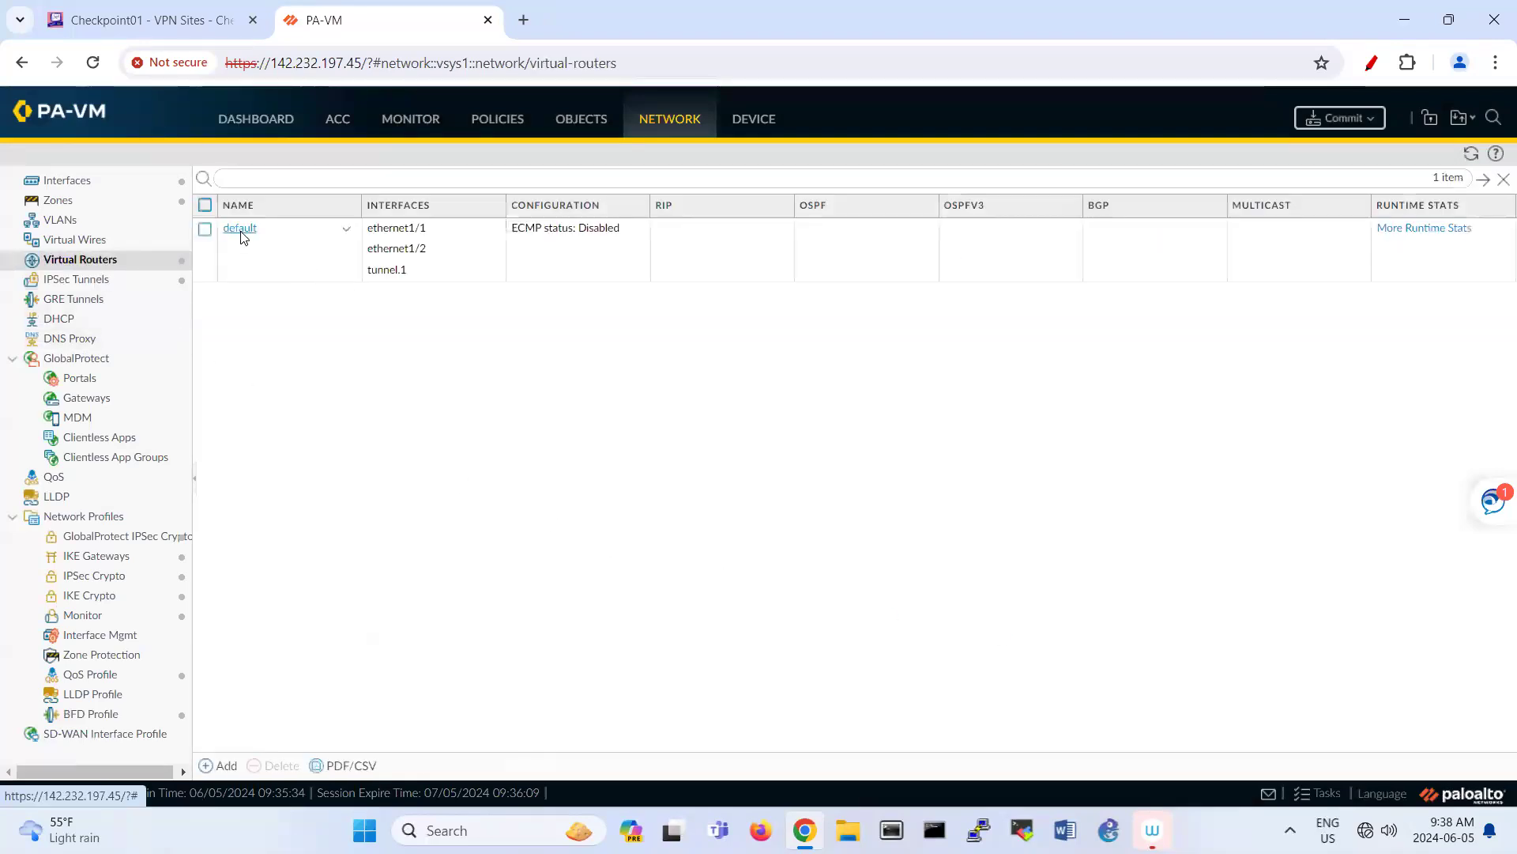
left_click(240, 231)
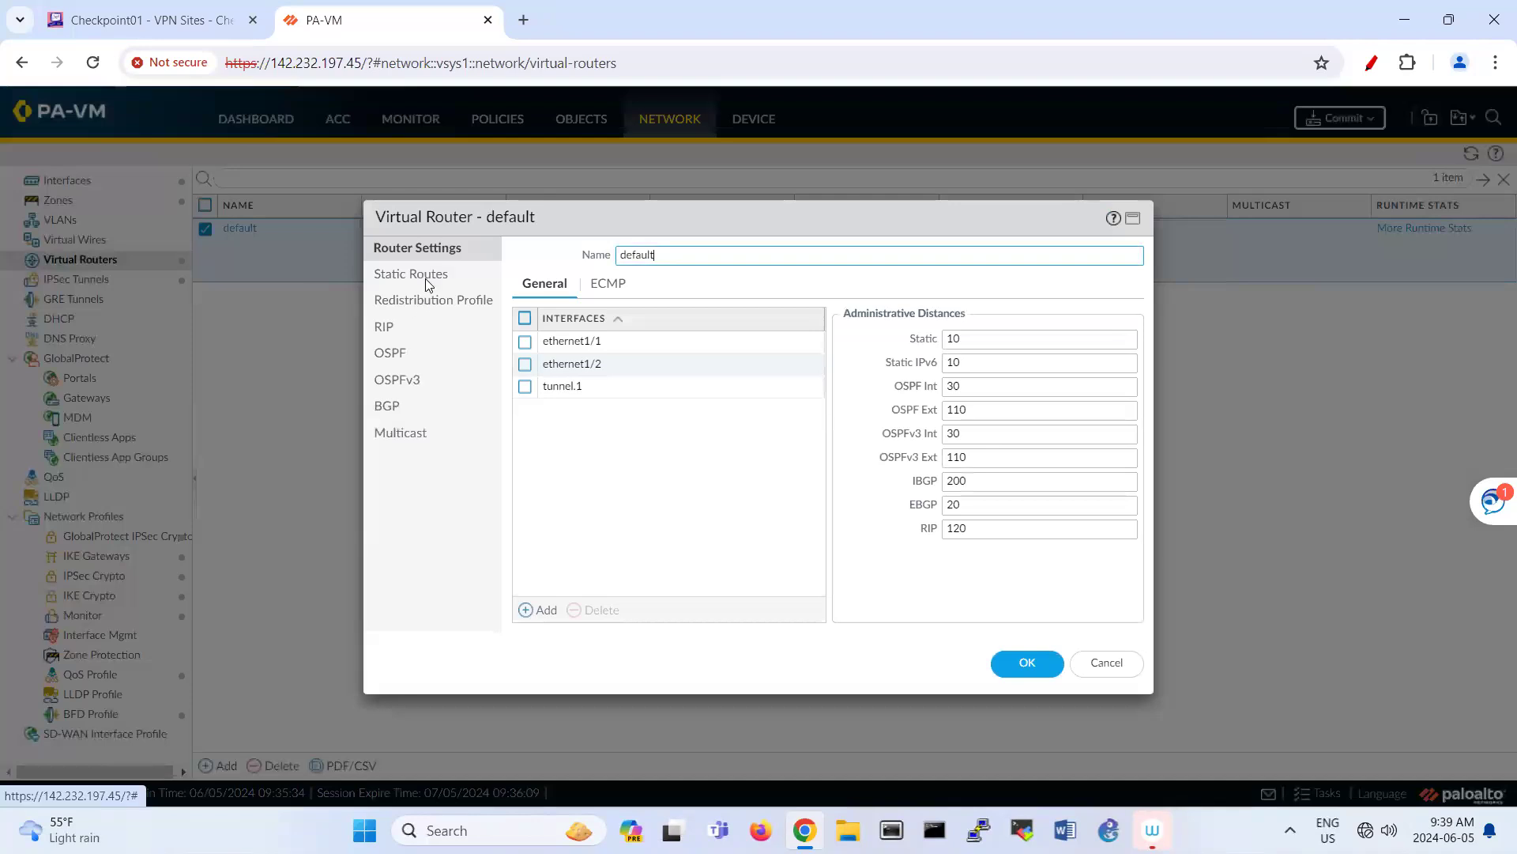
left_click(426, 279)
left_click(541, 614)
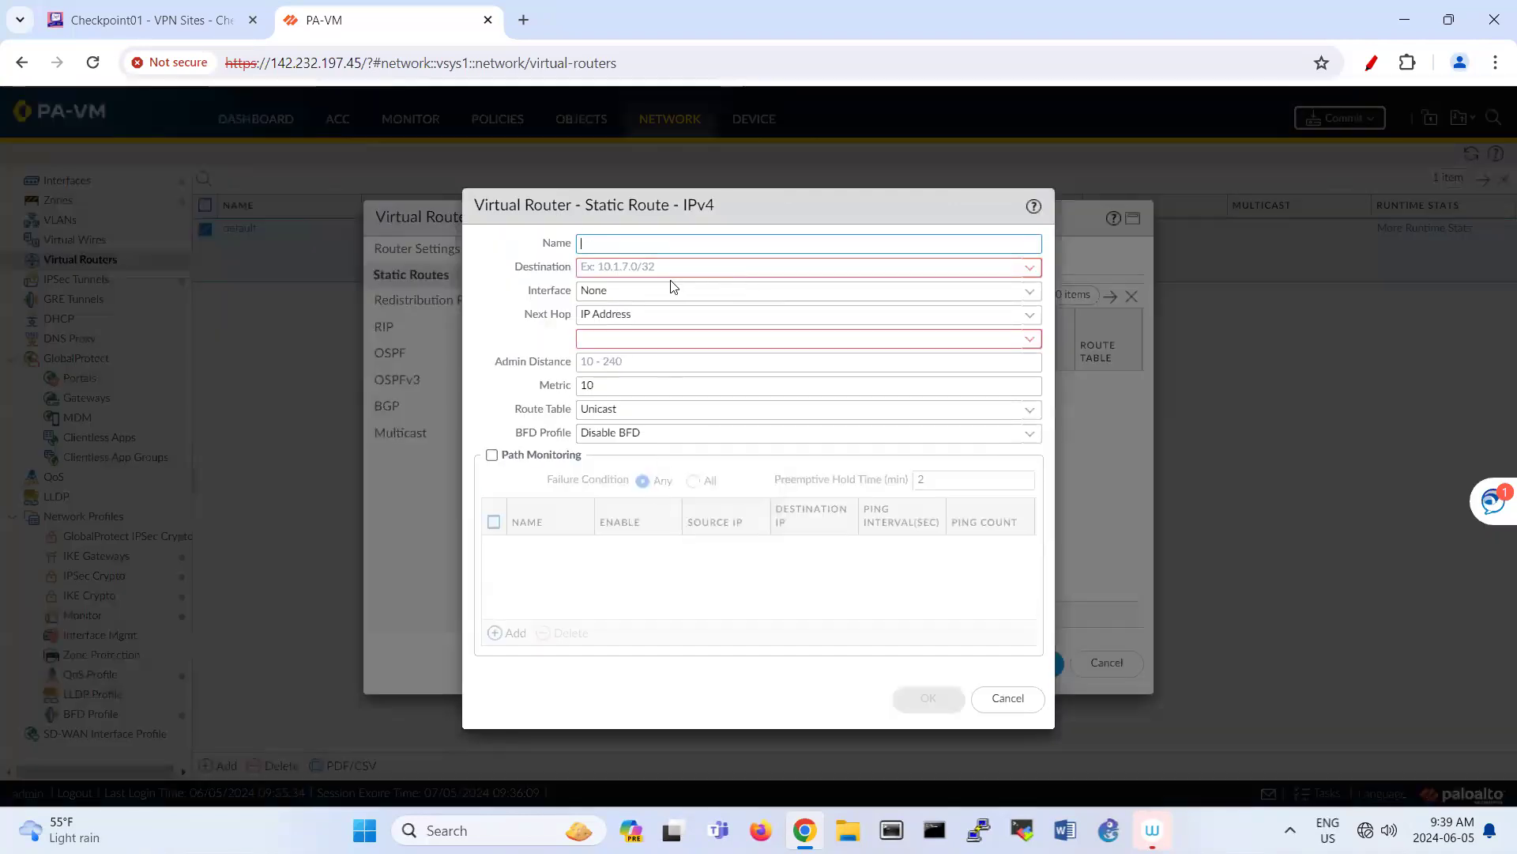
type("stat")
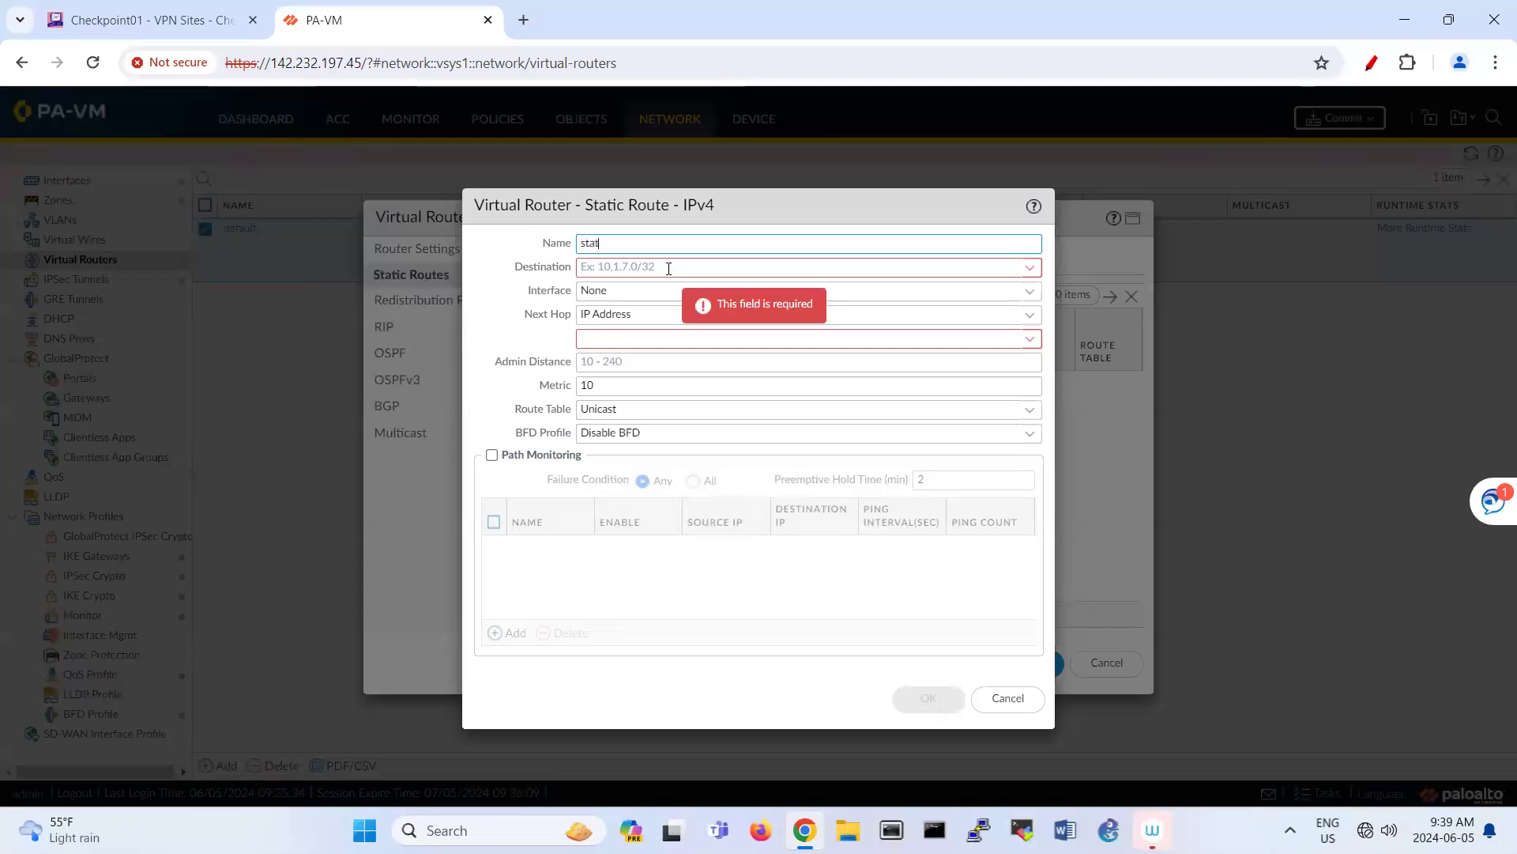
type("ic")
left_click(668, 268)
type("0.0")
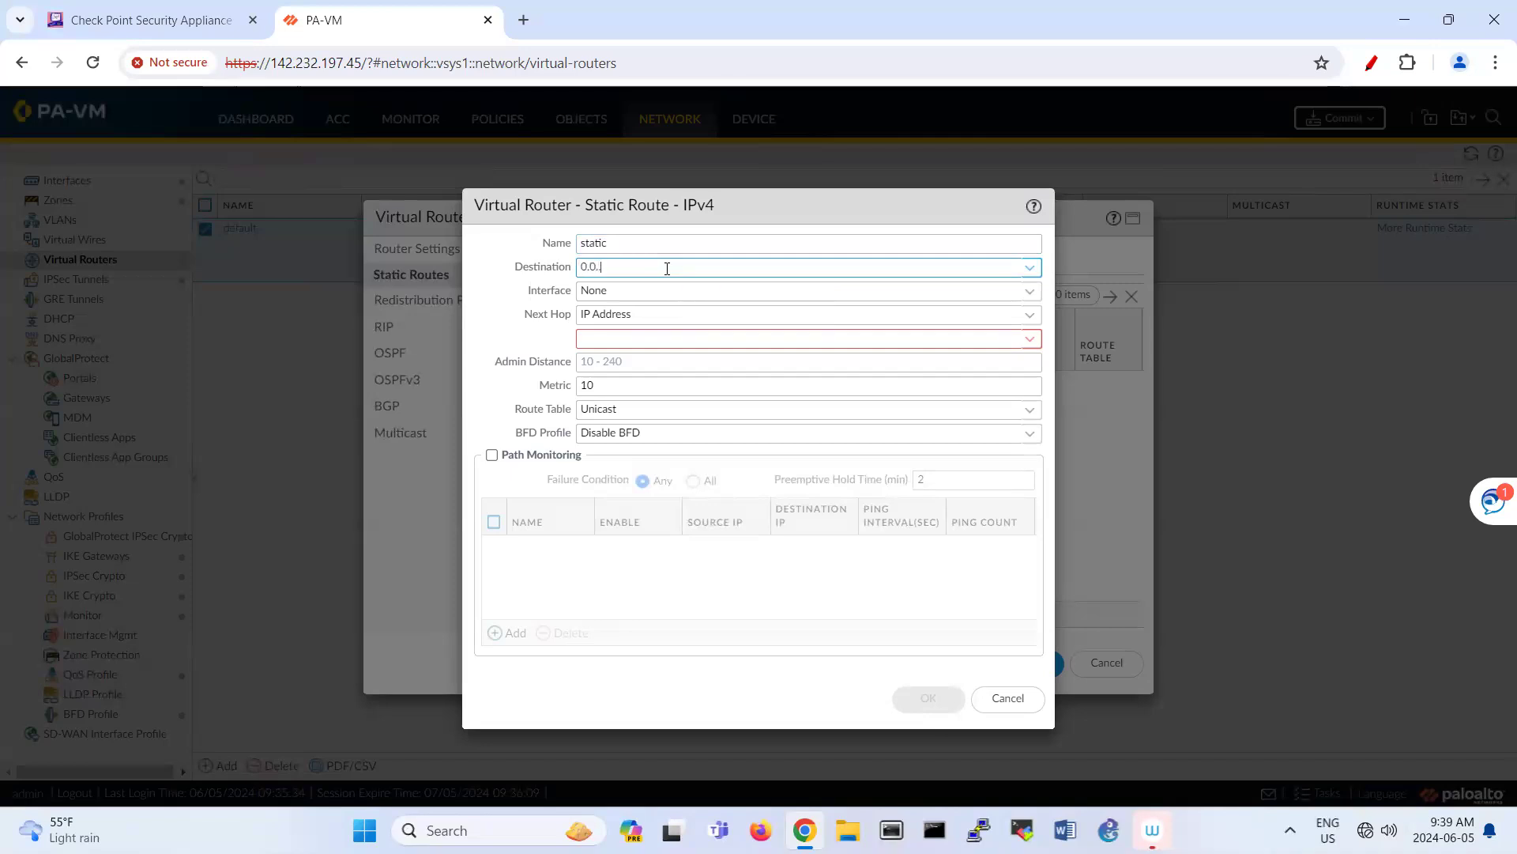
type(".0/0")
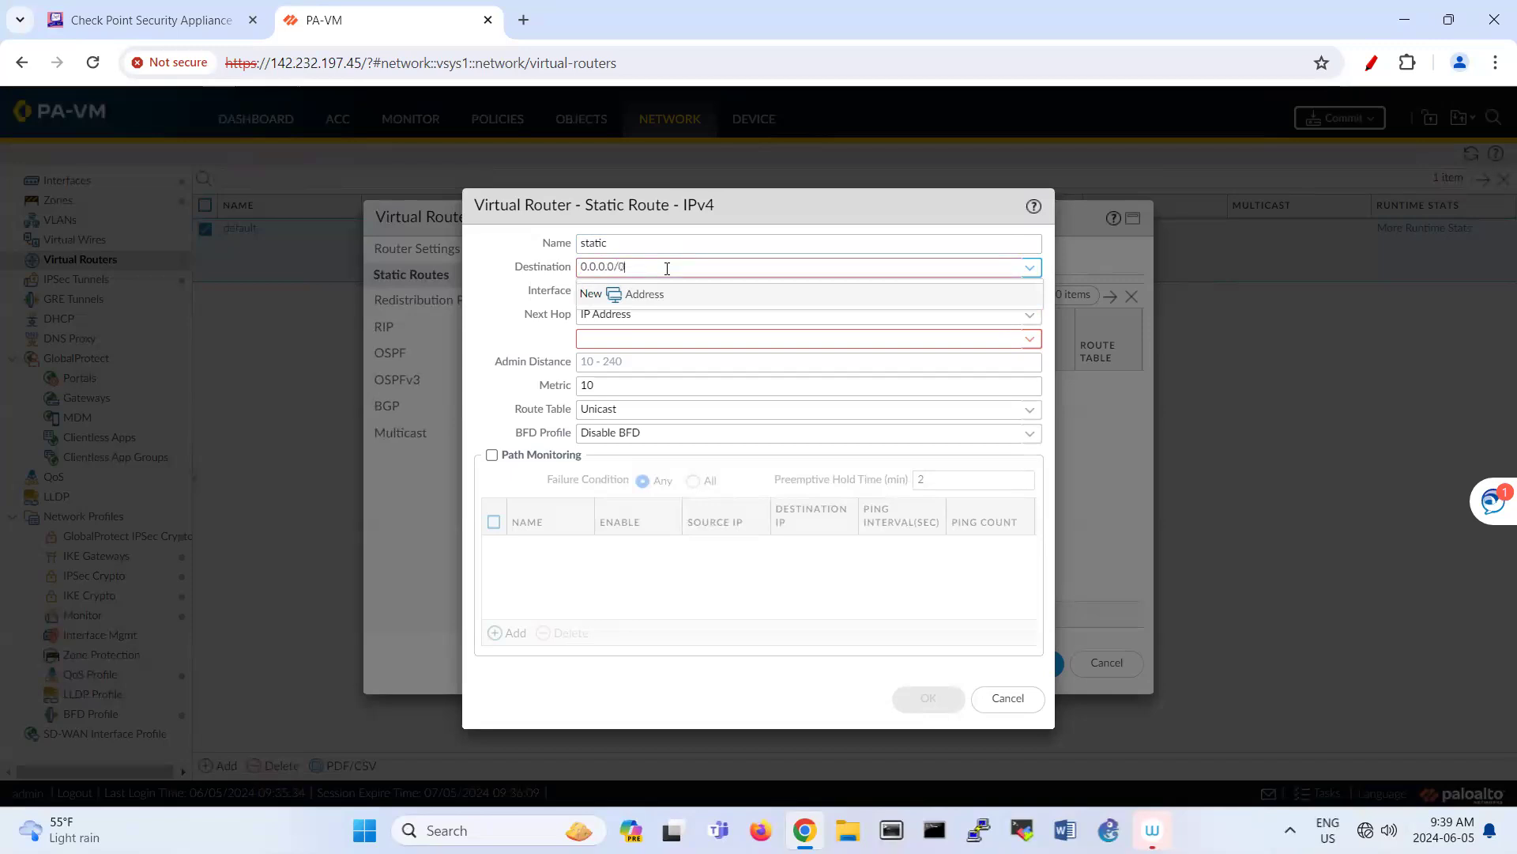
Step: Route it out tunnel.1 with next hop None and save the virtual router
left_click(841, 300)
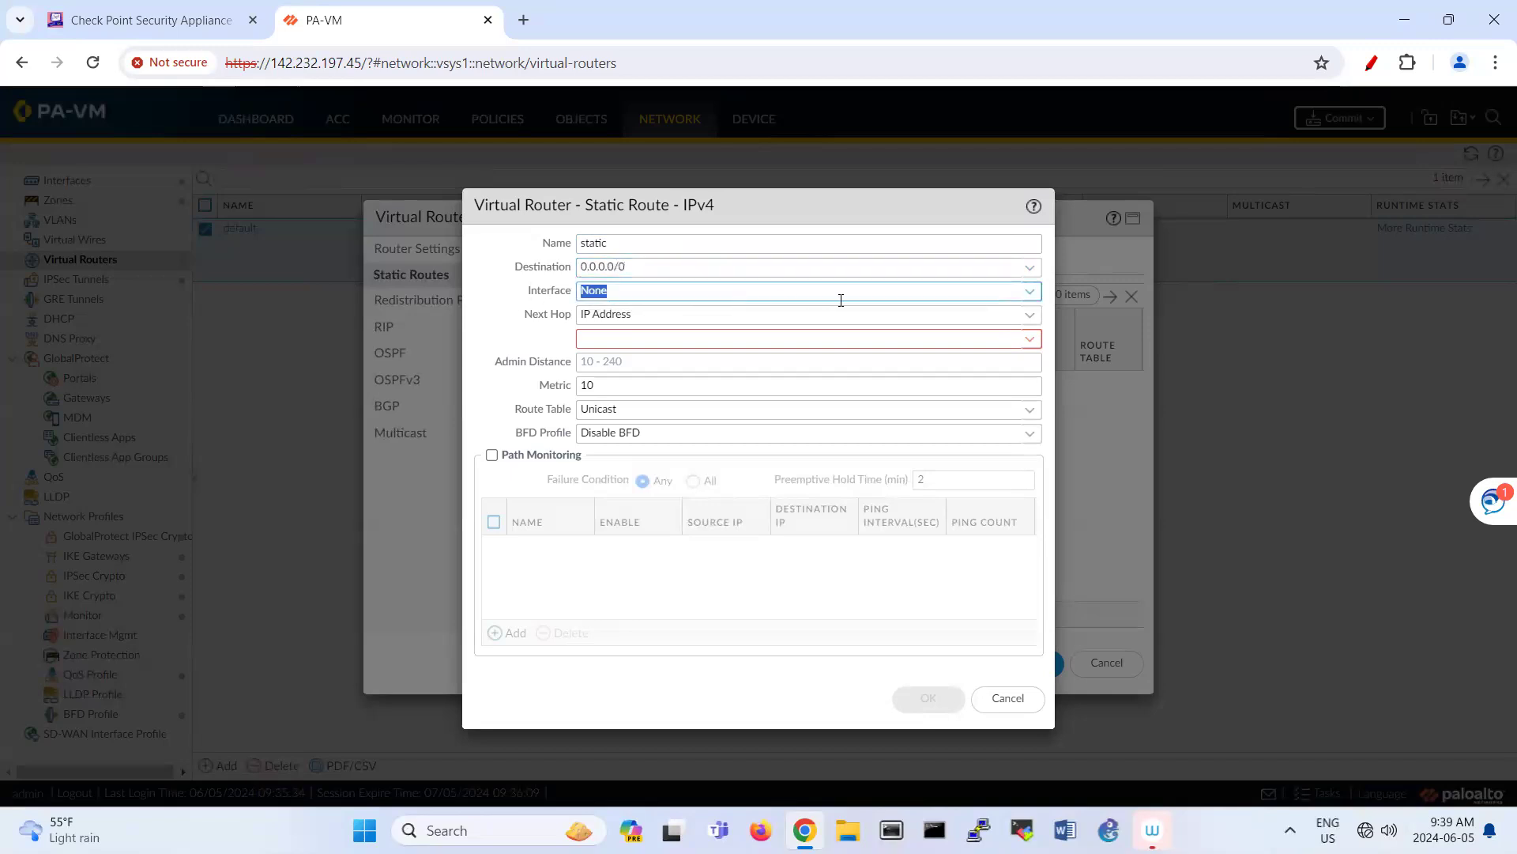
left_click(1033, 298)
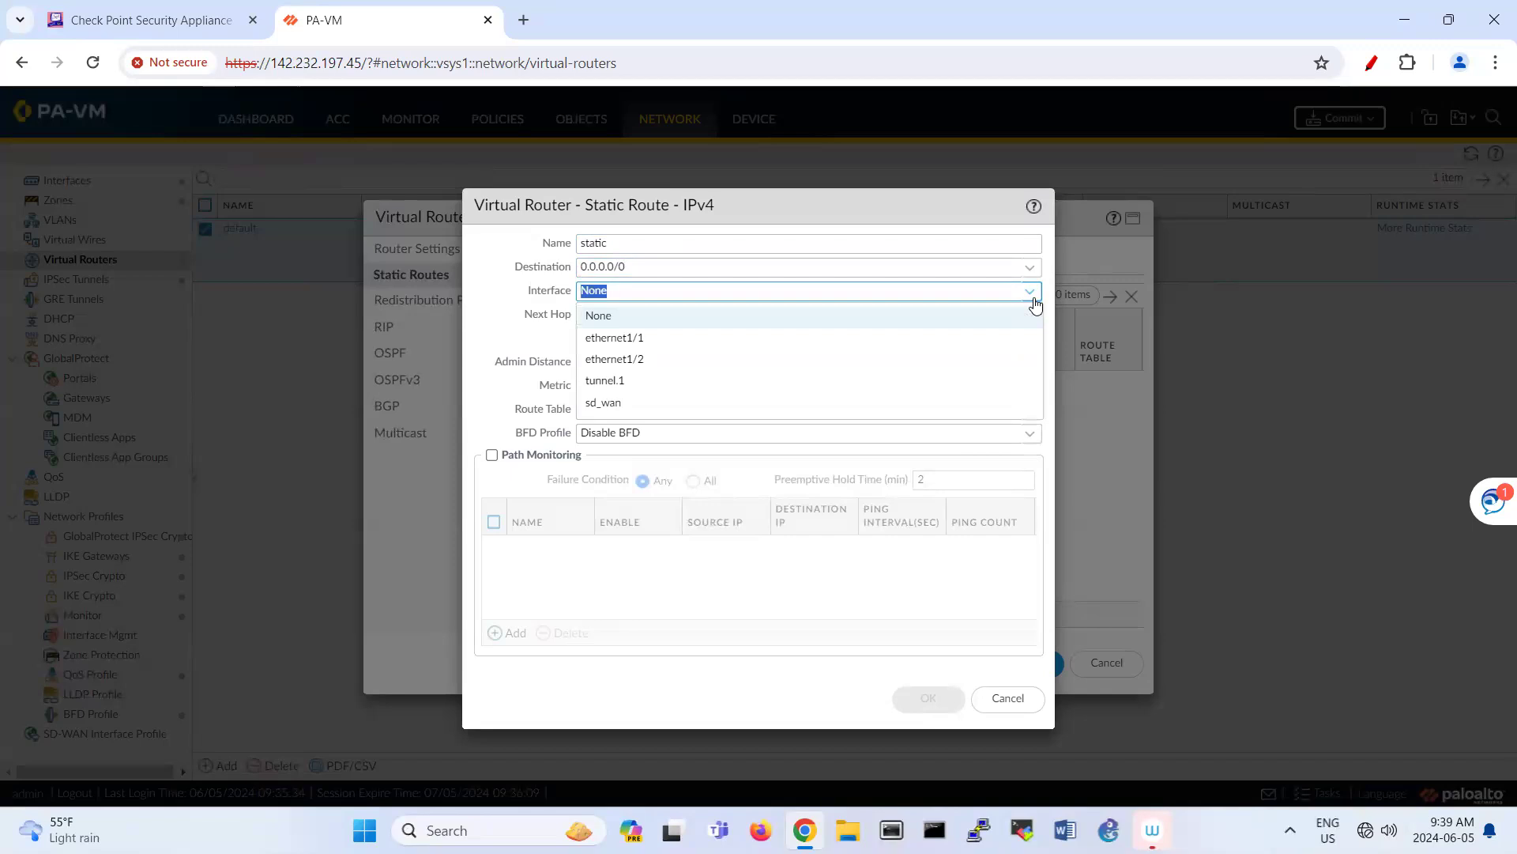
left_click(728, 382)
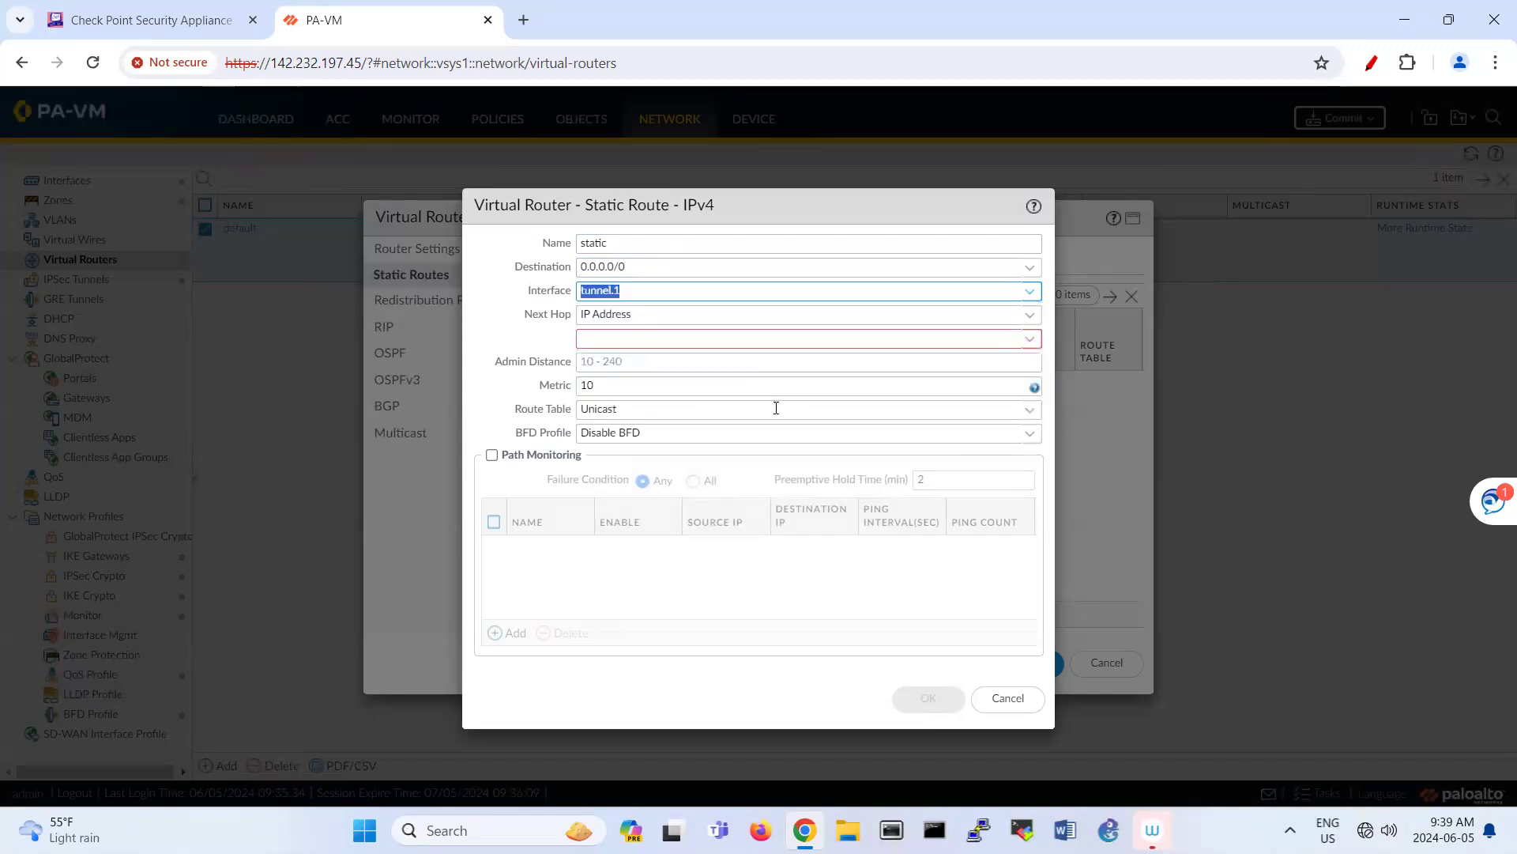
left_click(1030, 314)
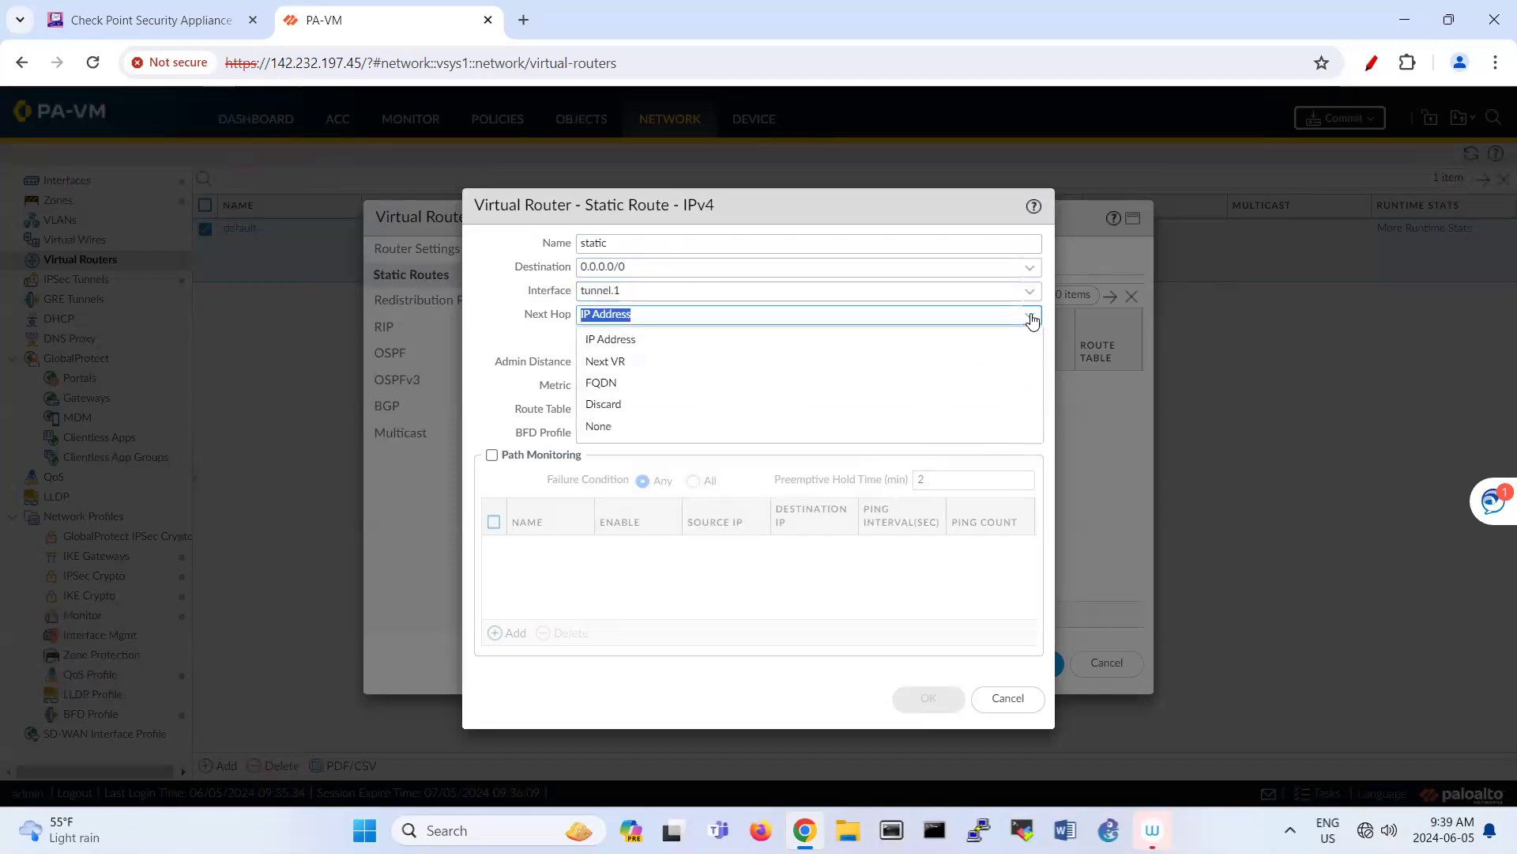
left_click(790, 431)
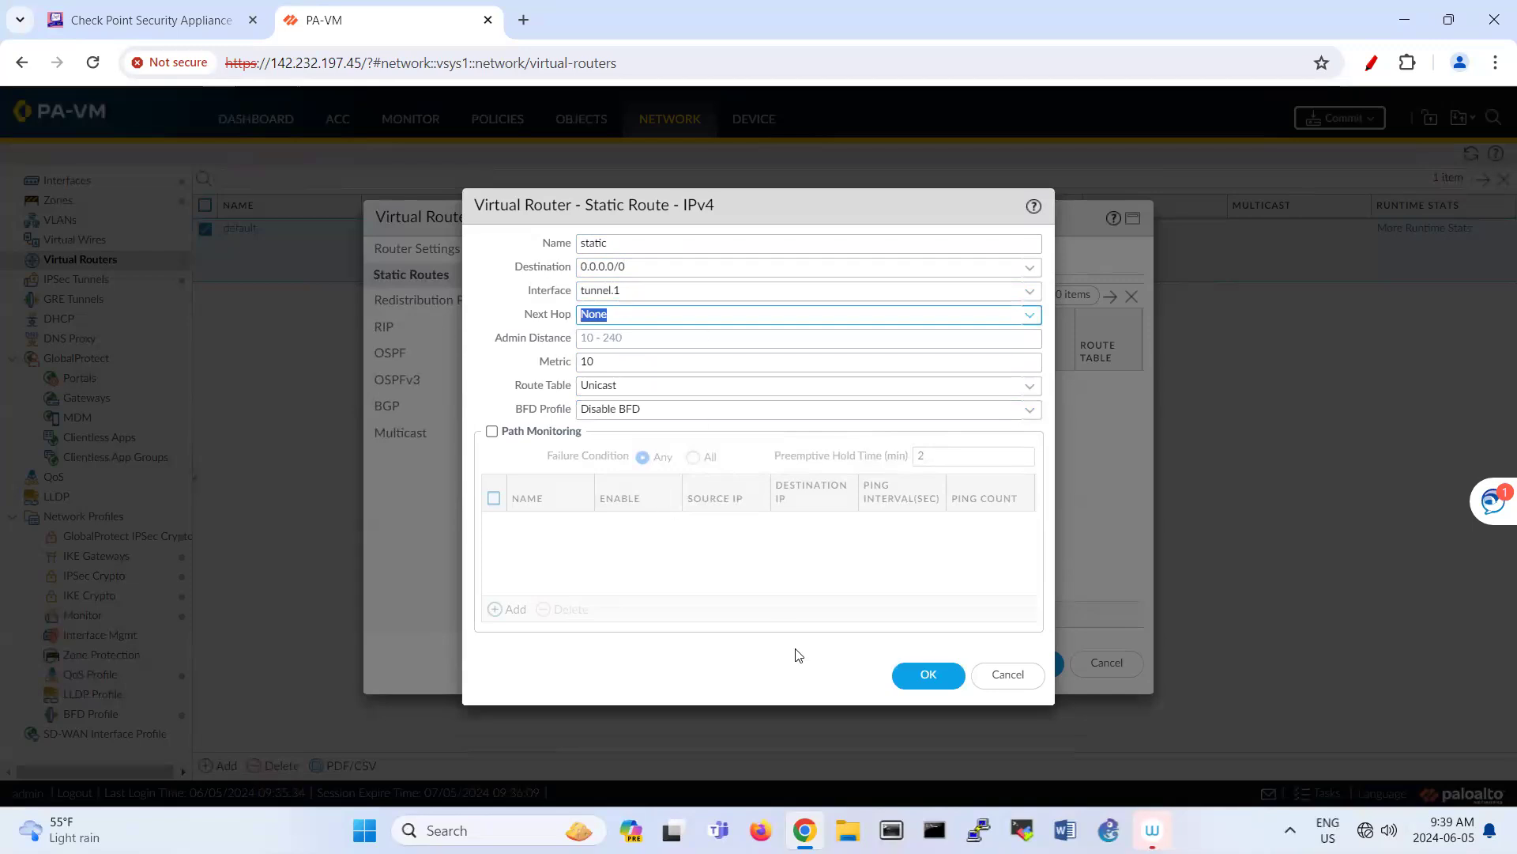
left_click(913, 676)
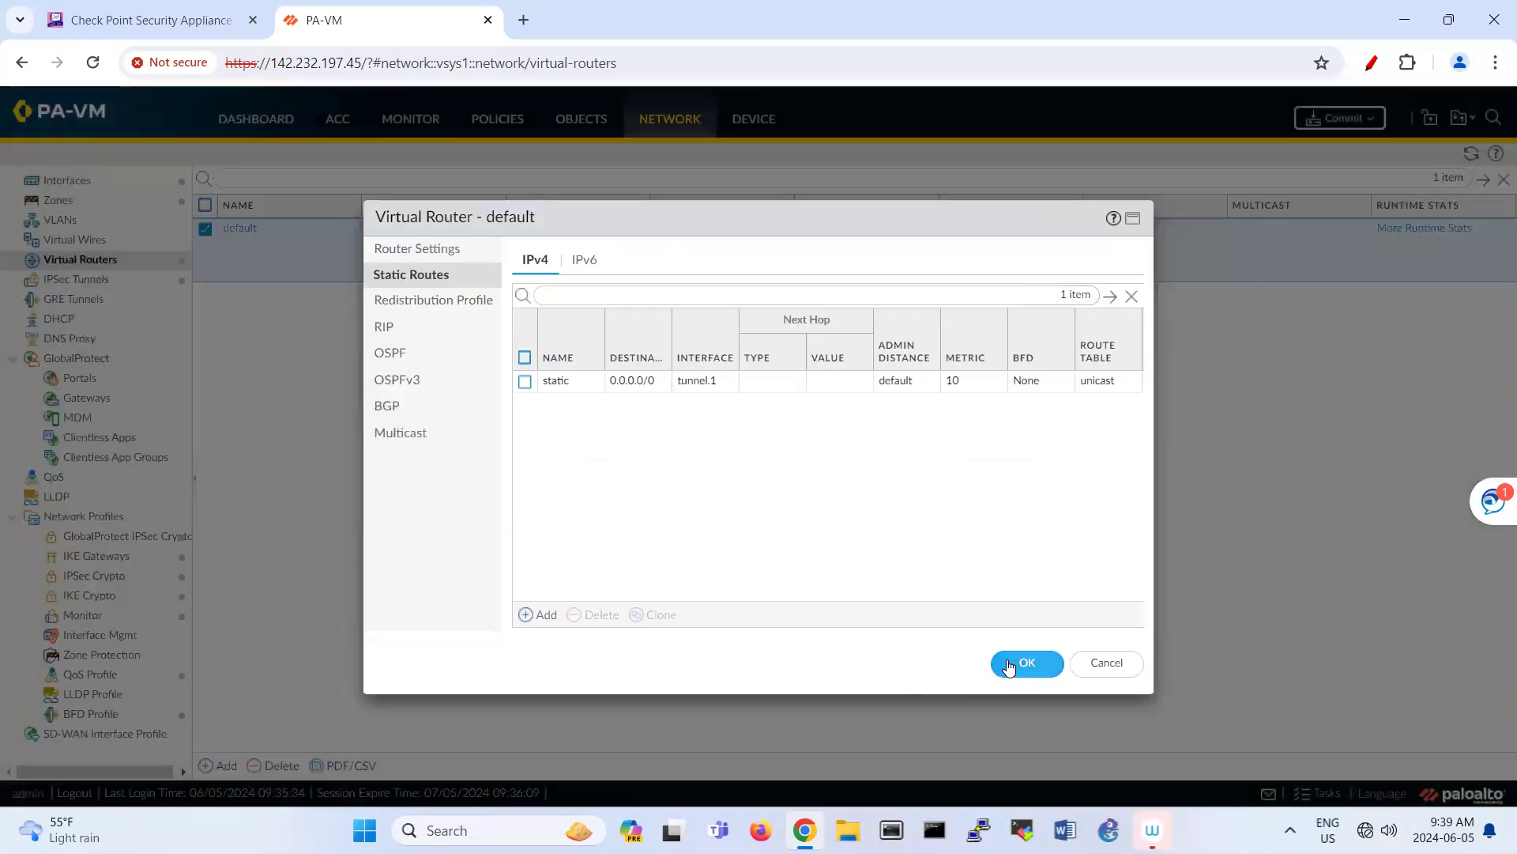
left_click(1004, 664)
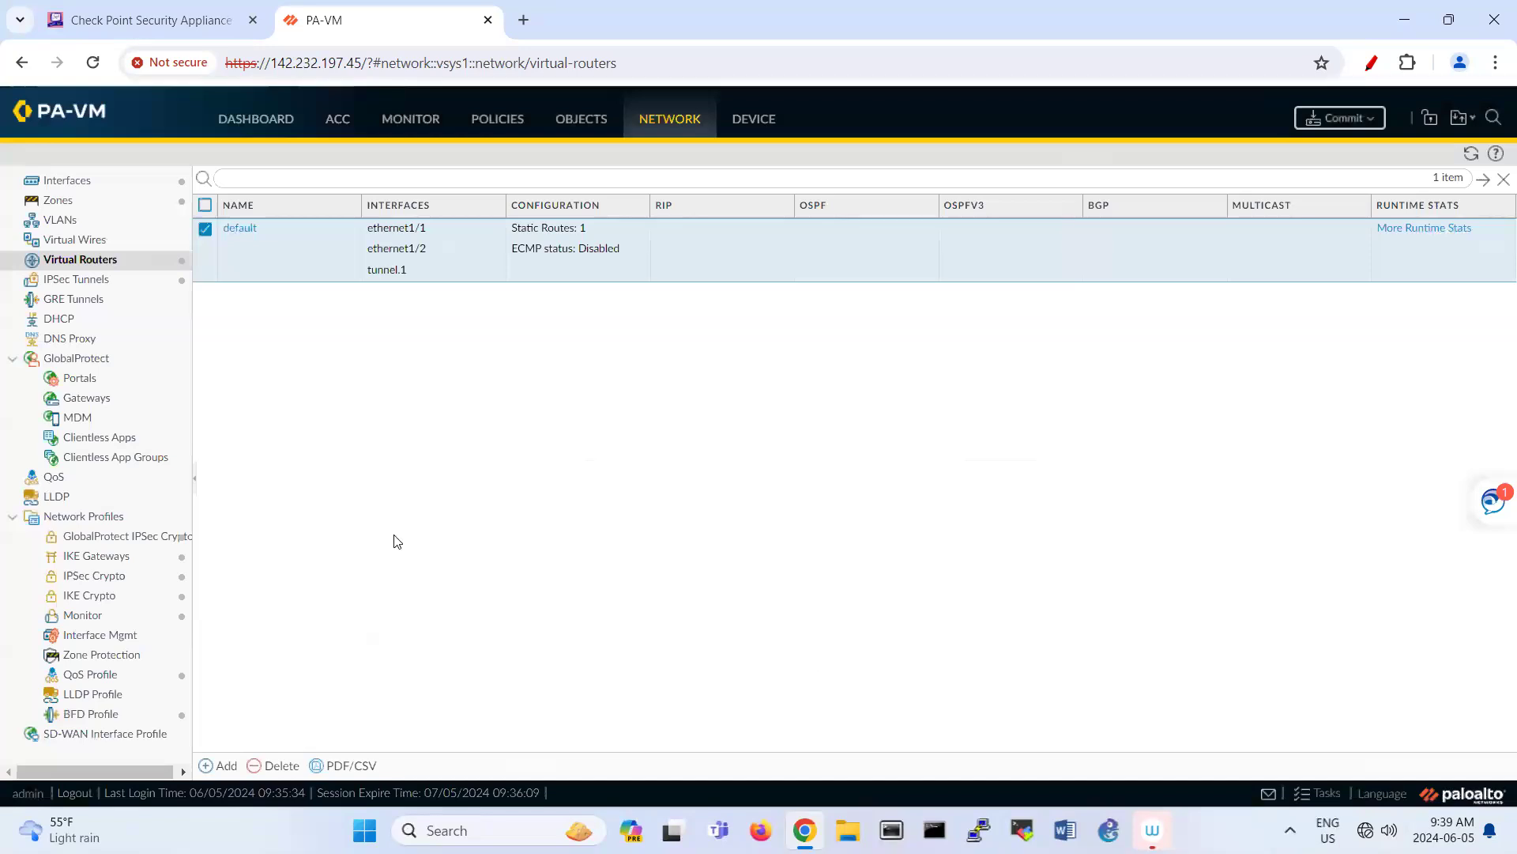
Step: Start a new security policy rule named LAN-VPN
left_click(491, 124)
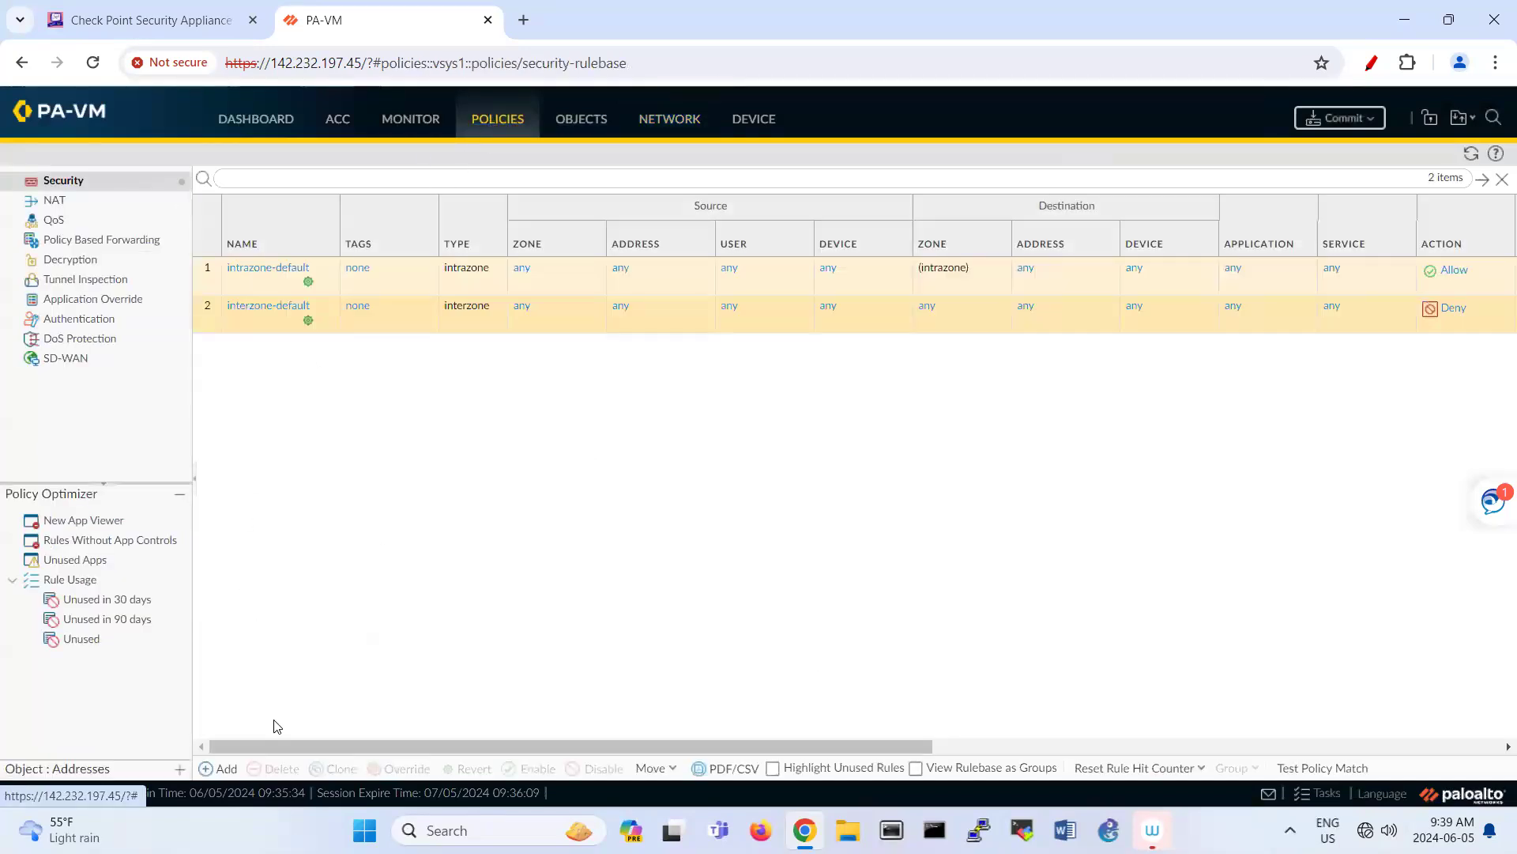
left_click(221, 768)
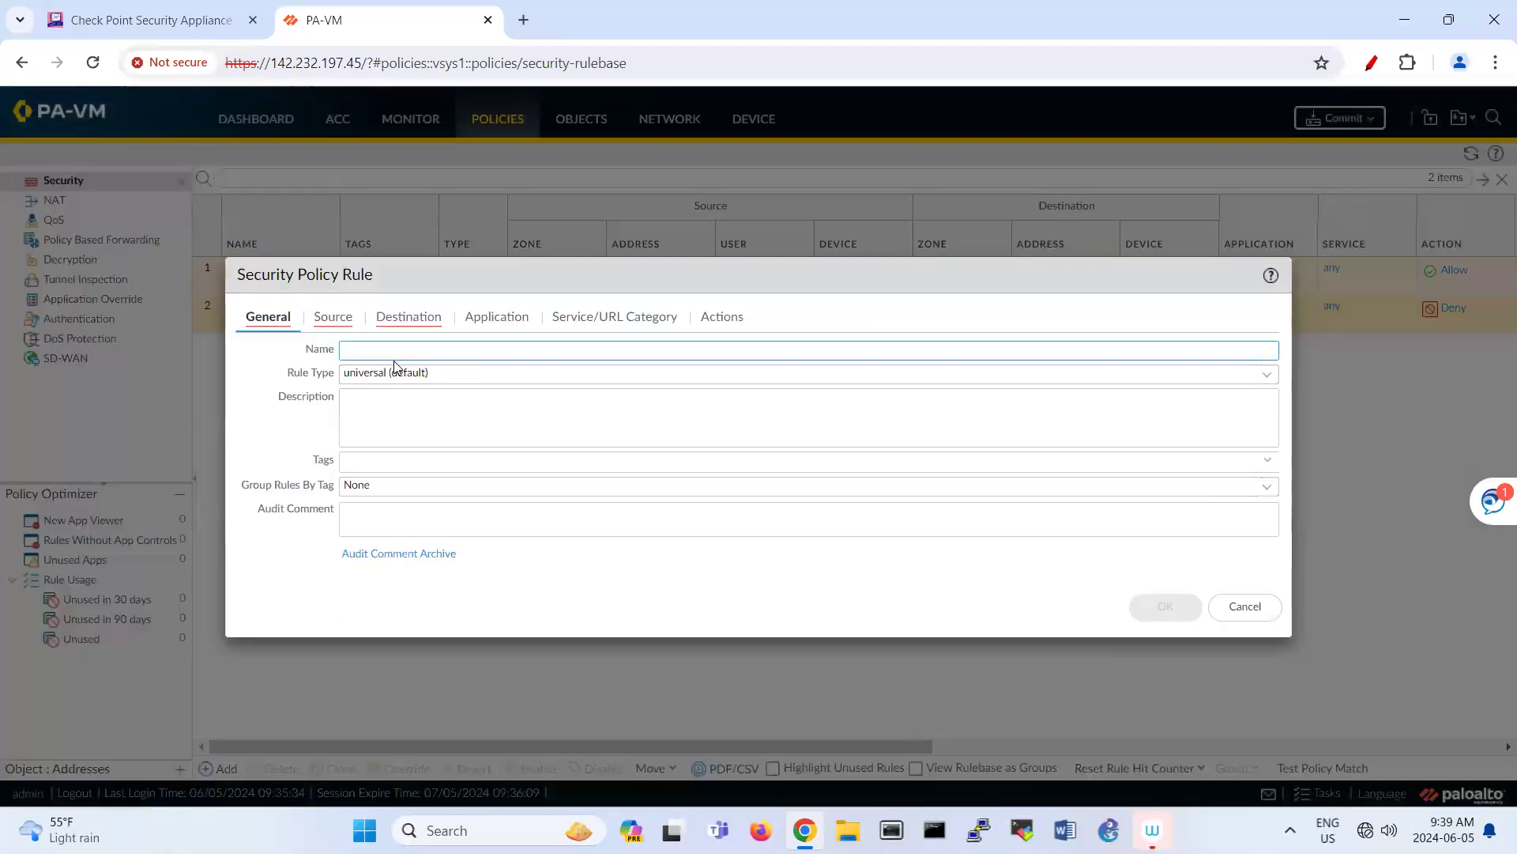
type("LAN")
type("LA")
Step: Set source zone LAN and destination zone VPN, then save the rule
left_click(335, 316)
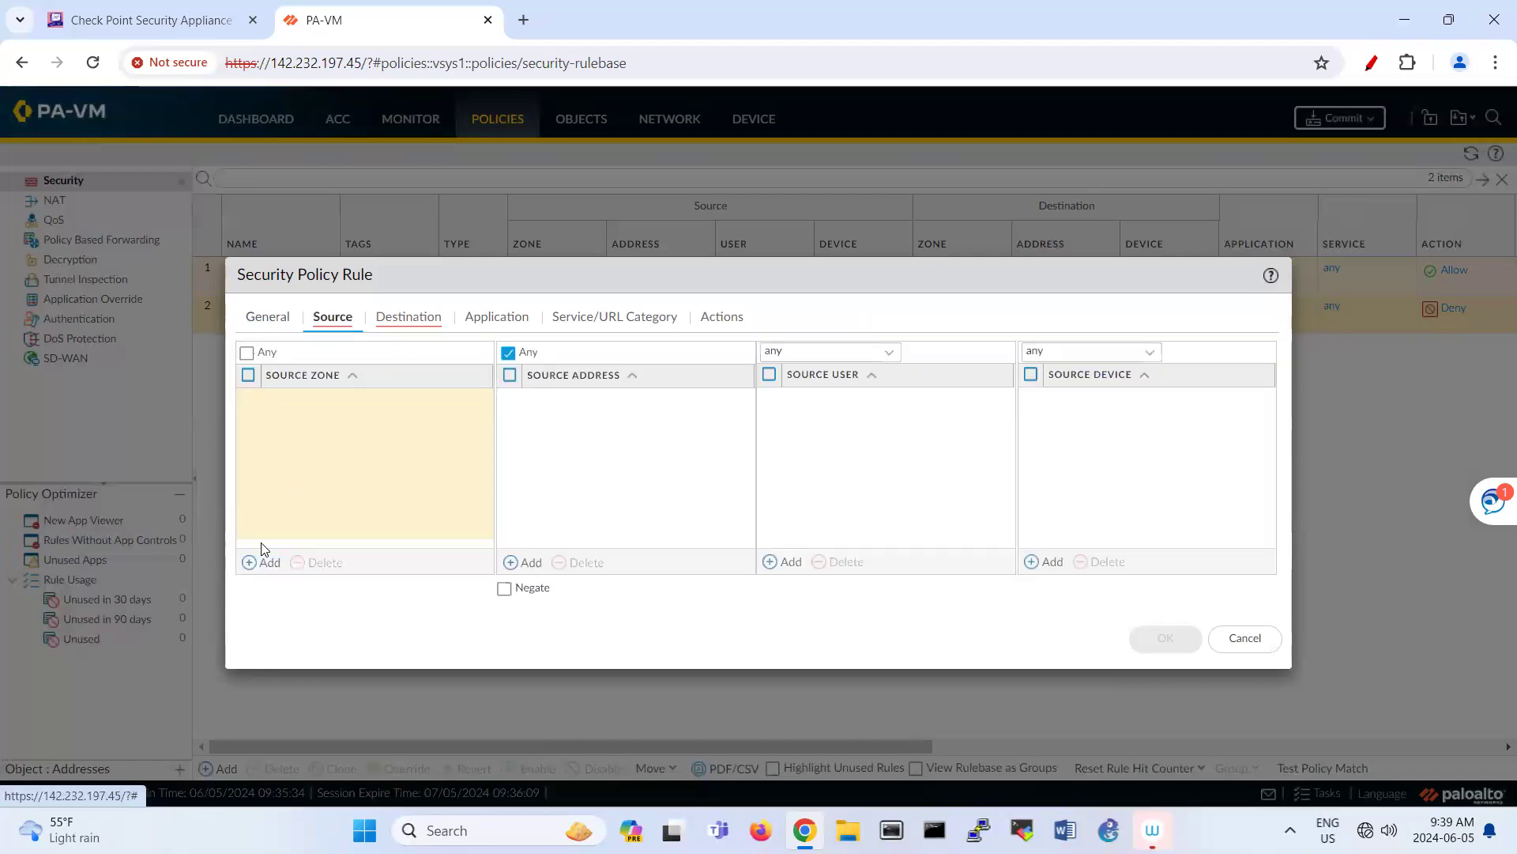
left_click(261, 562)
left_click(292, 444)
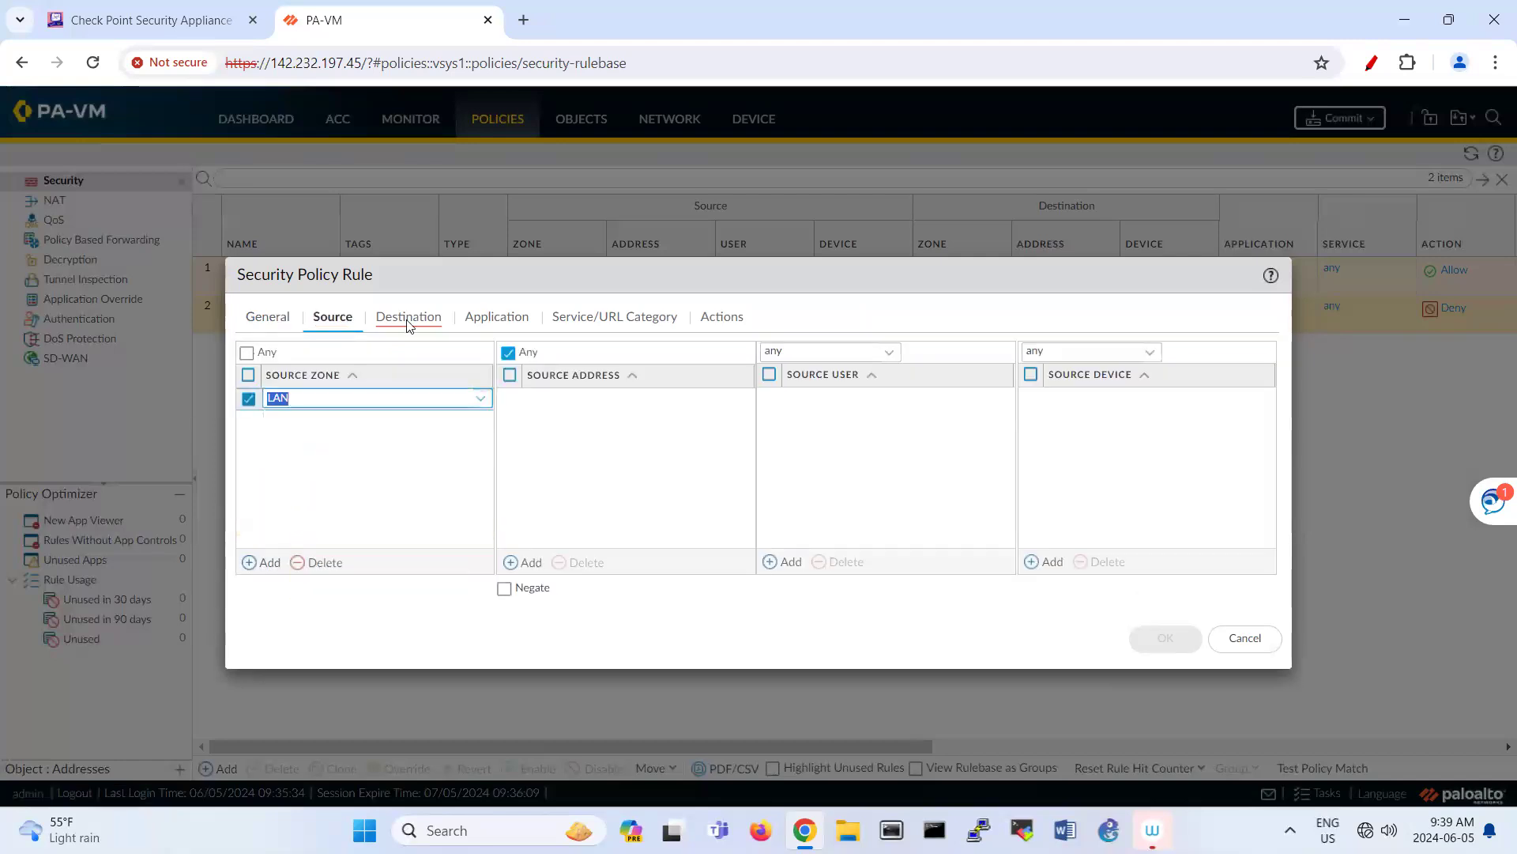
left_click(409, 318)
left_click(268, 562)
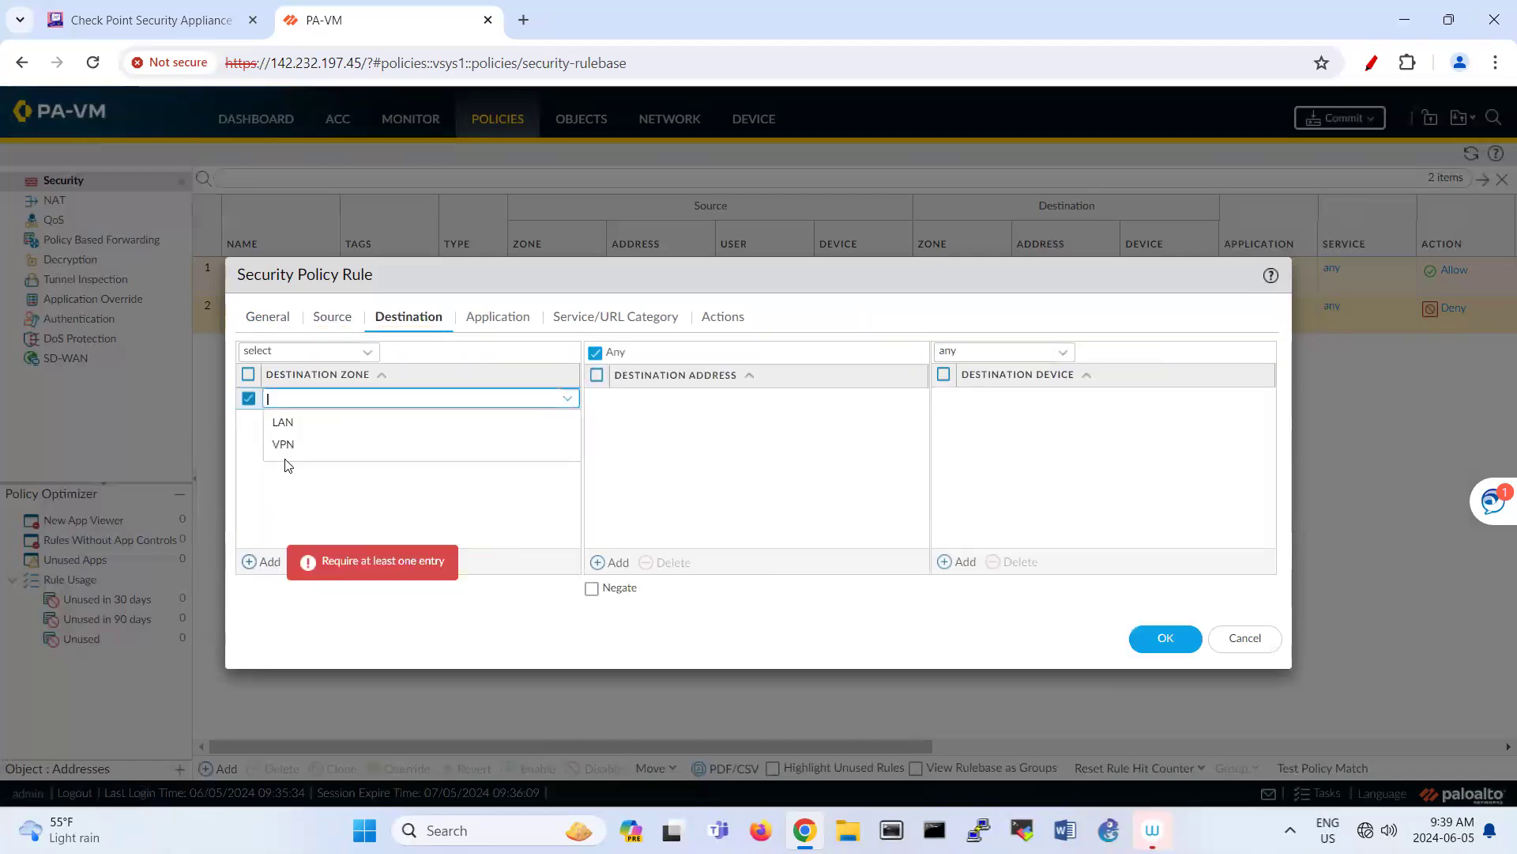
left_click(373, 447)
left_click(428, 460)
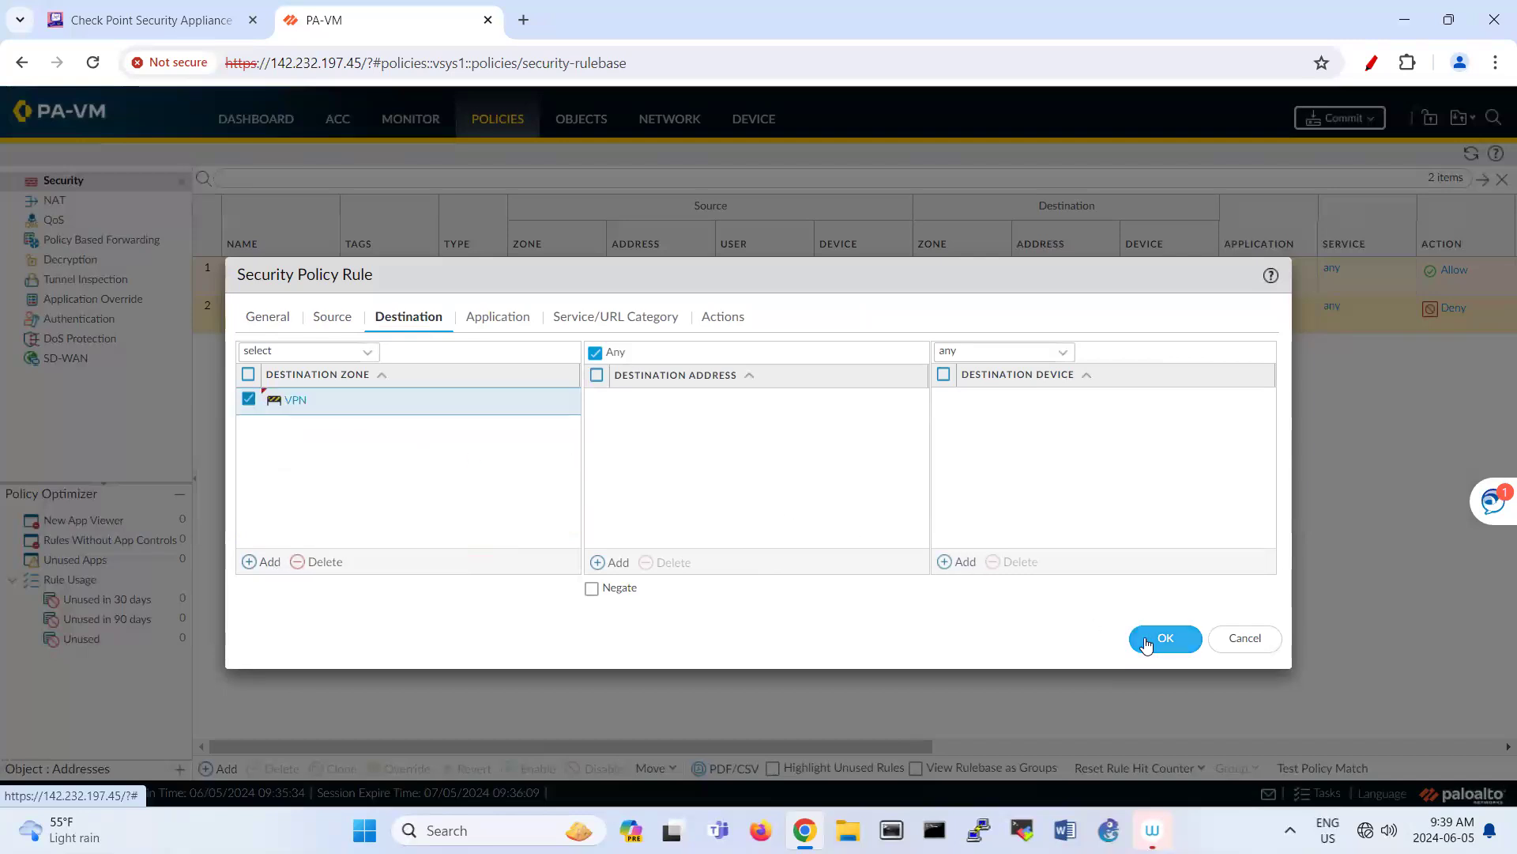
left_click(1165, 638)
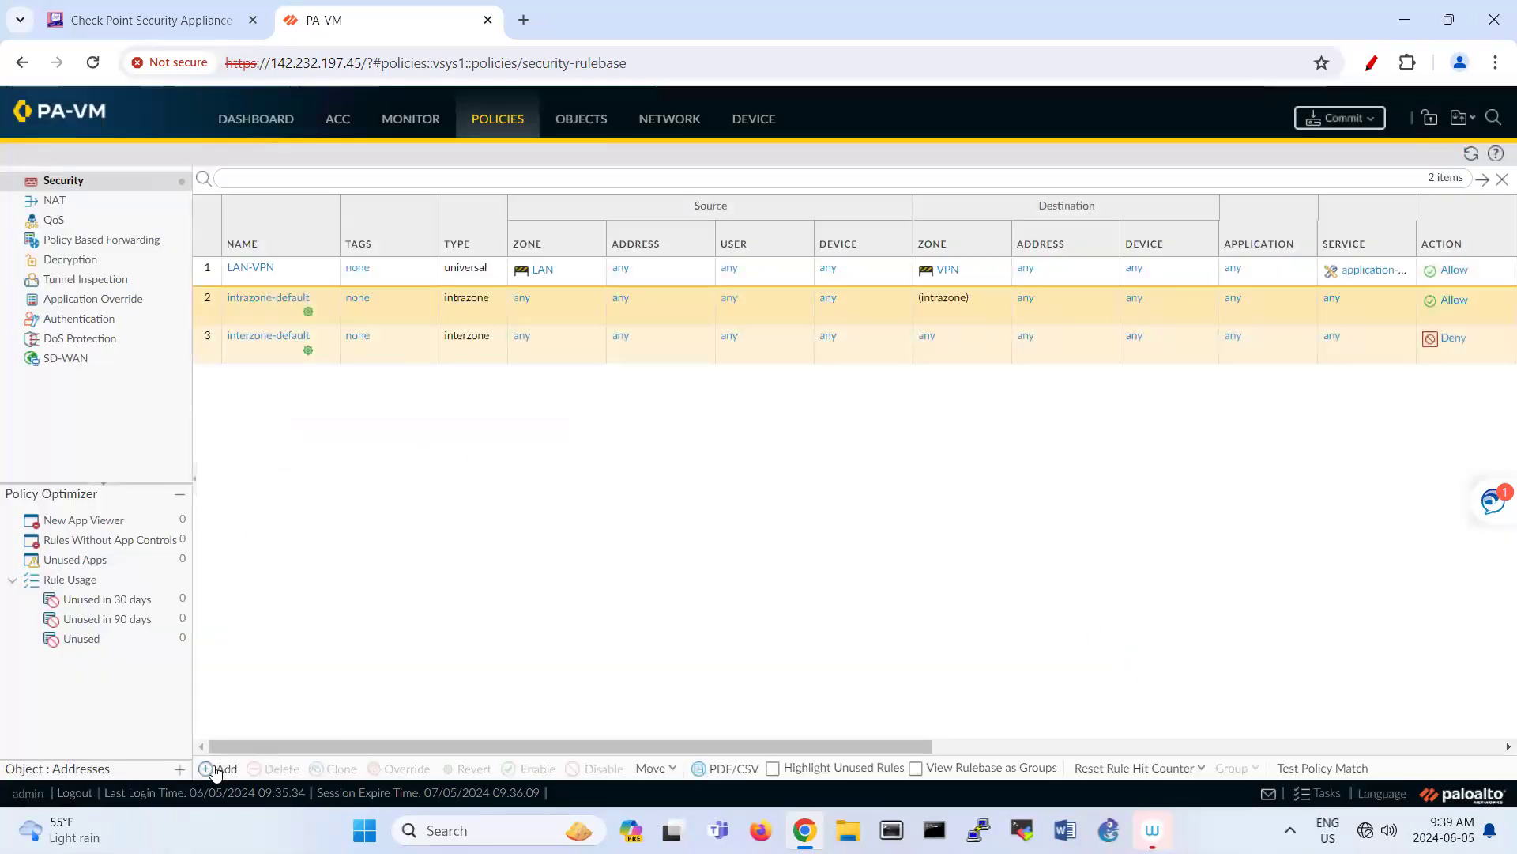
Step: Create security rule VPN-LAN with source zone VPN and destination zone LAN, and save it
left_click(215, 769)
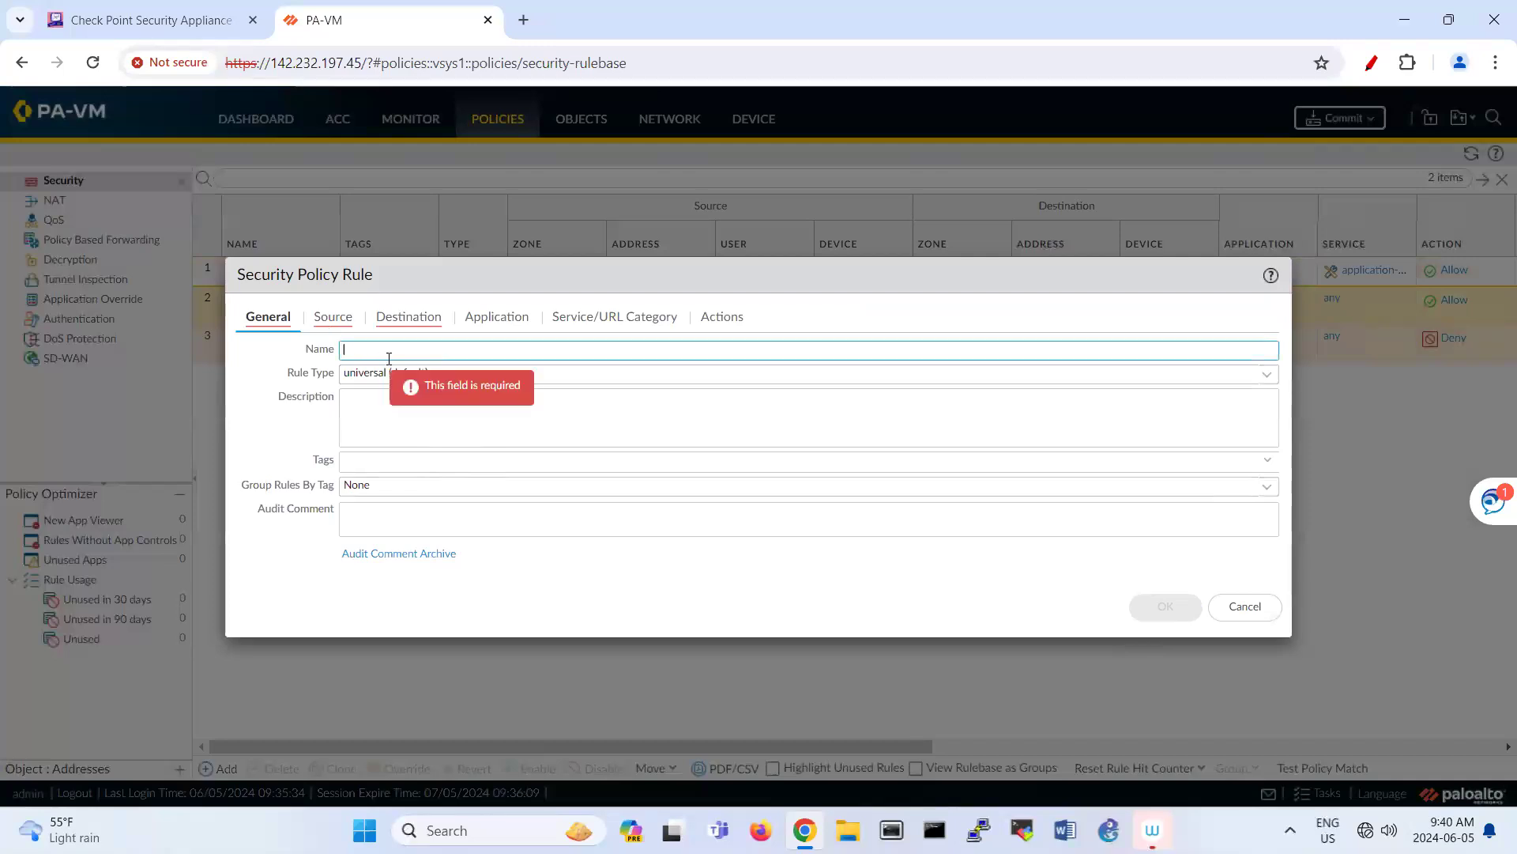
type("VP:N")
type("-LAM")
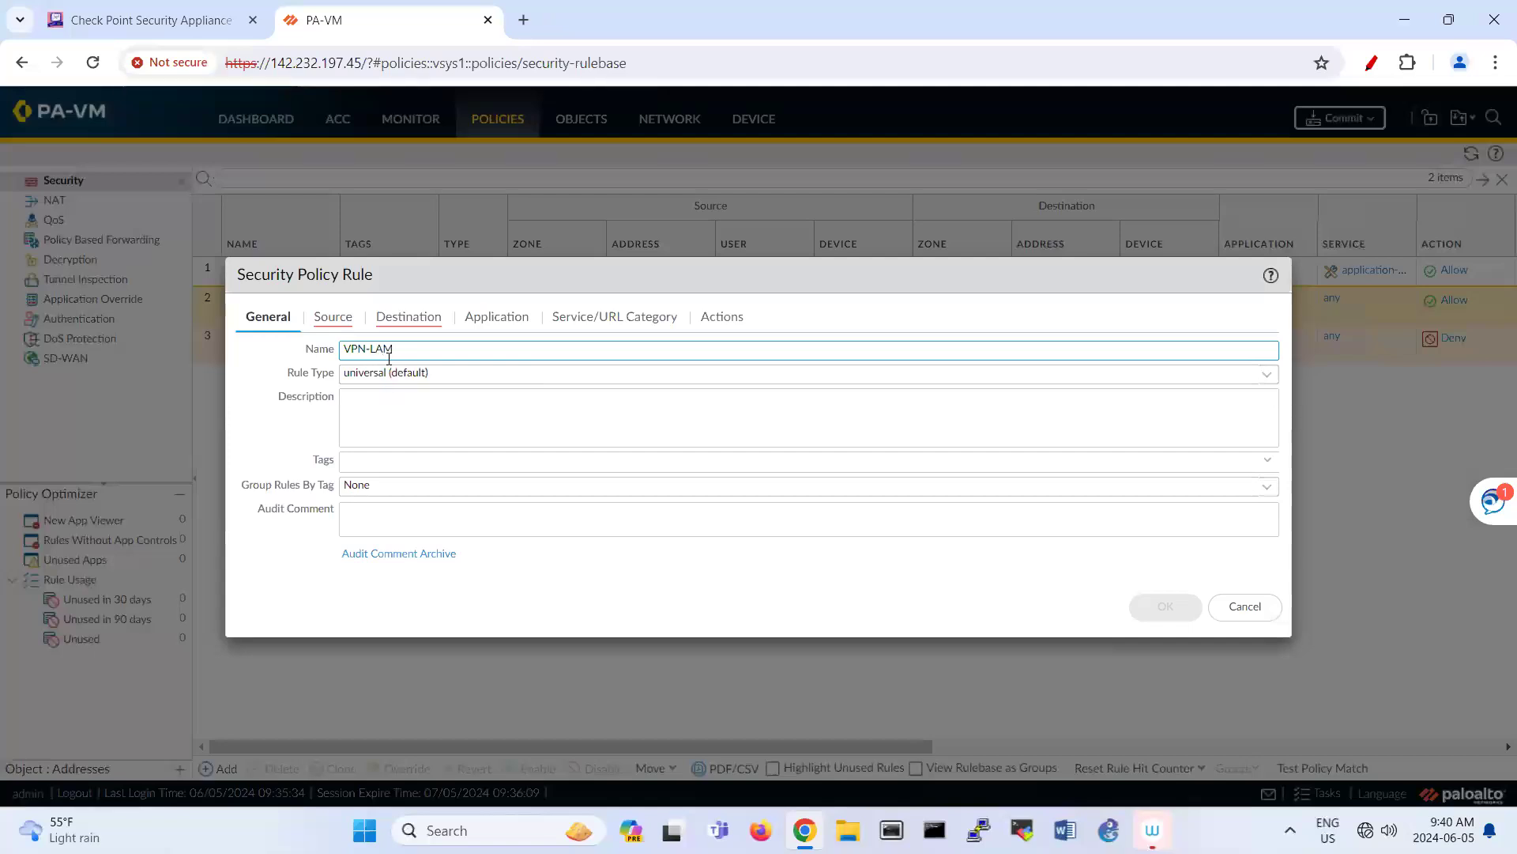
key("BackSpace")
left_click(320, 331)
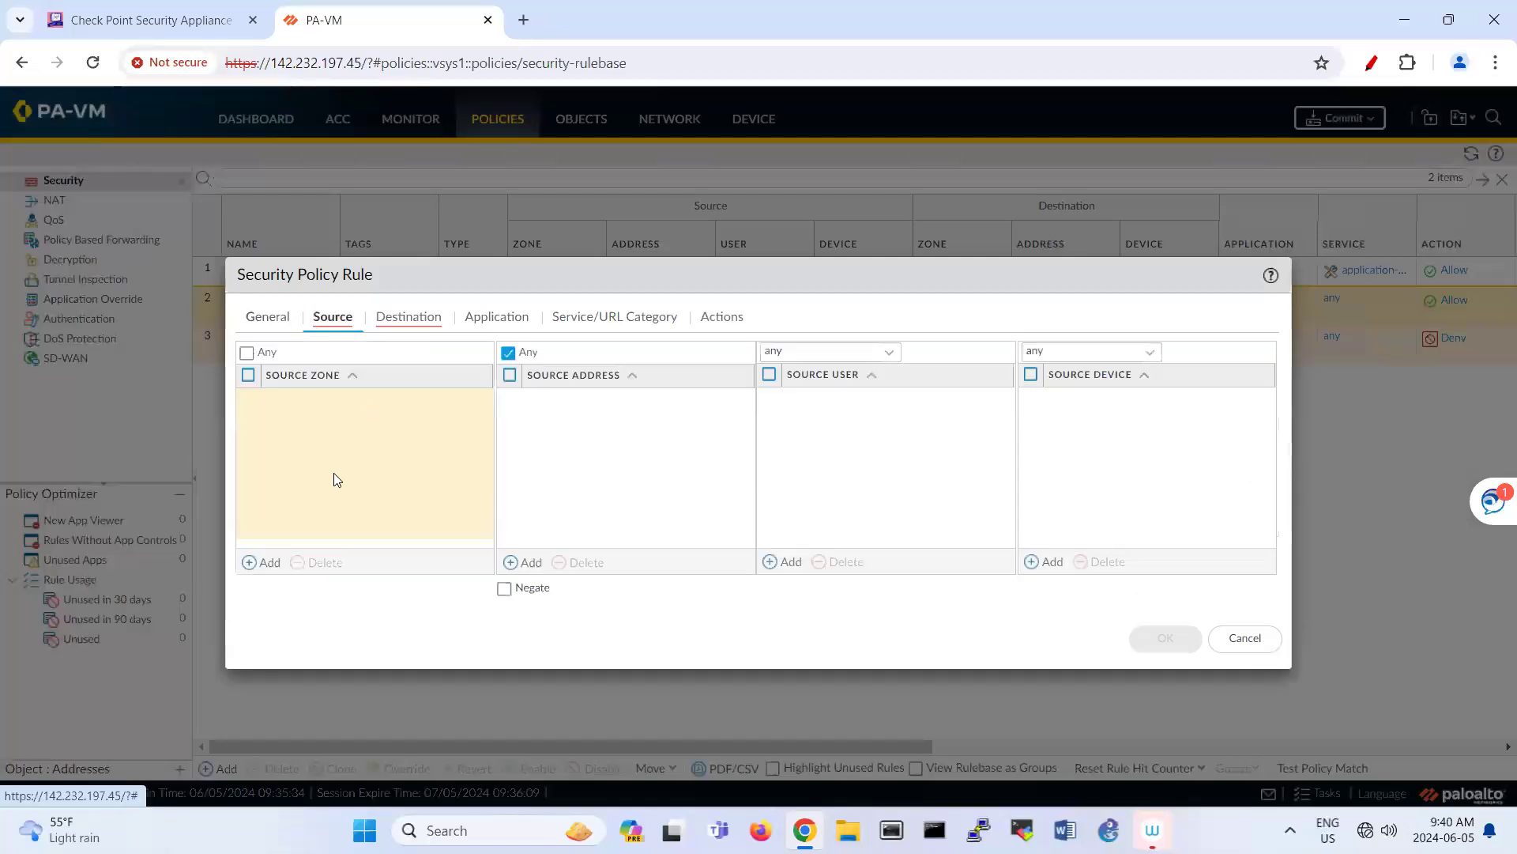
left_click(255, 562)
left_click(320, 442)
left_click(426, 318)
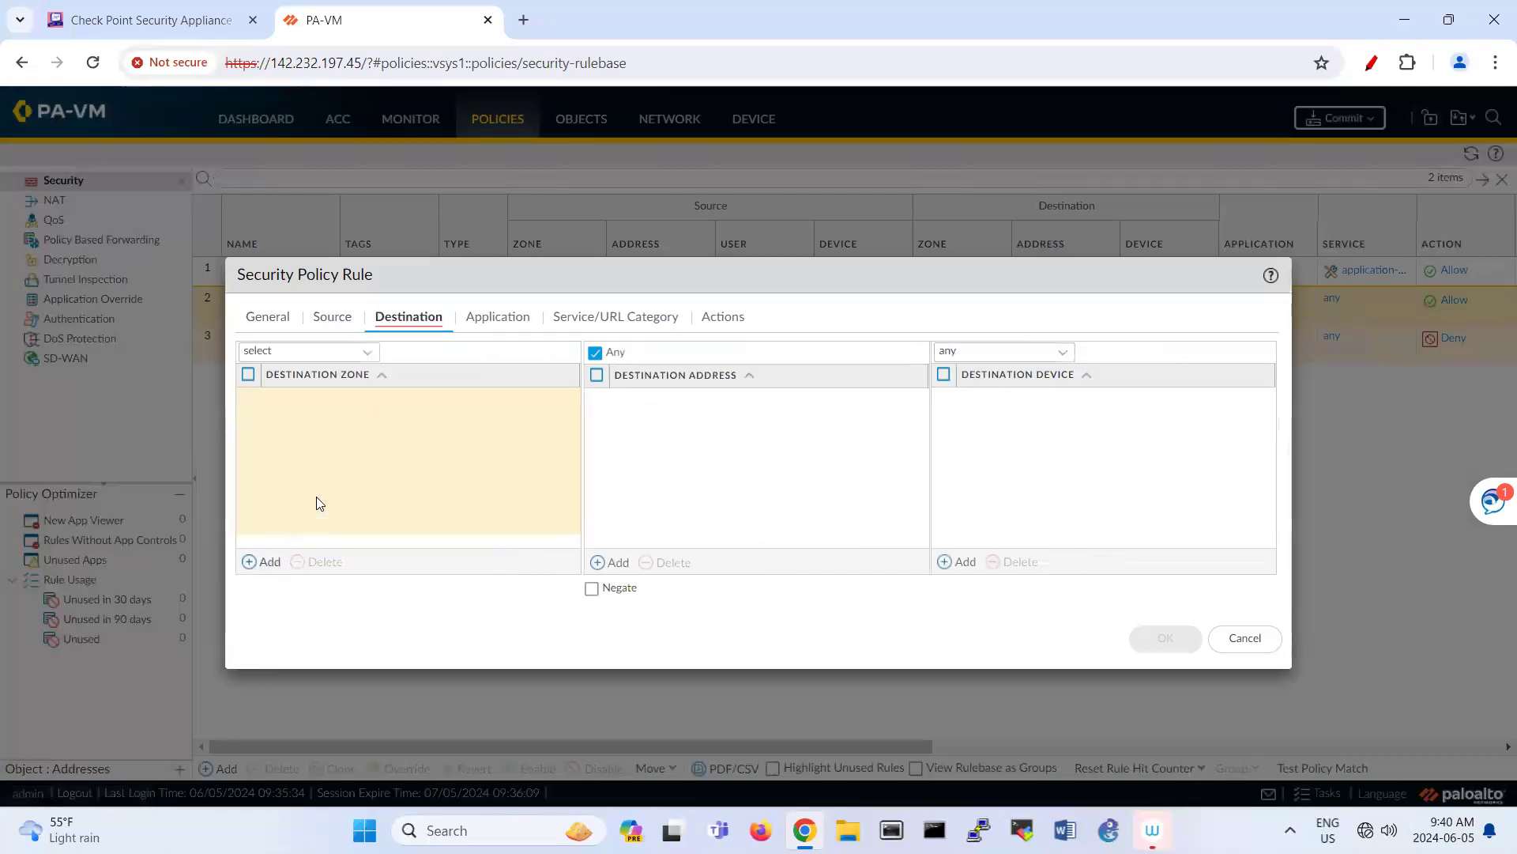
left_click(261, 566)
left_click(313, 426)
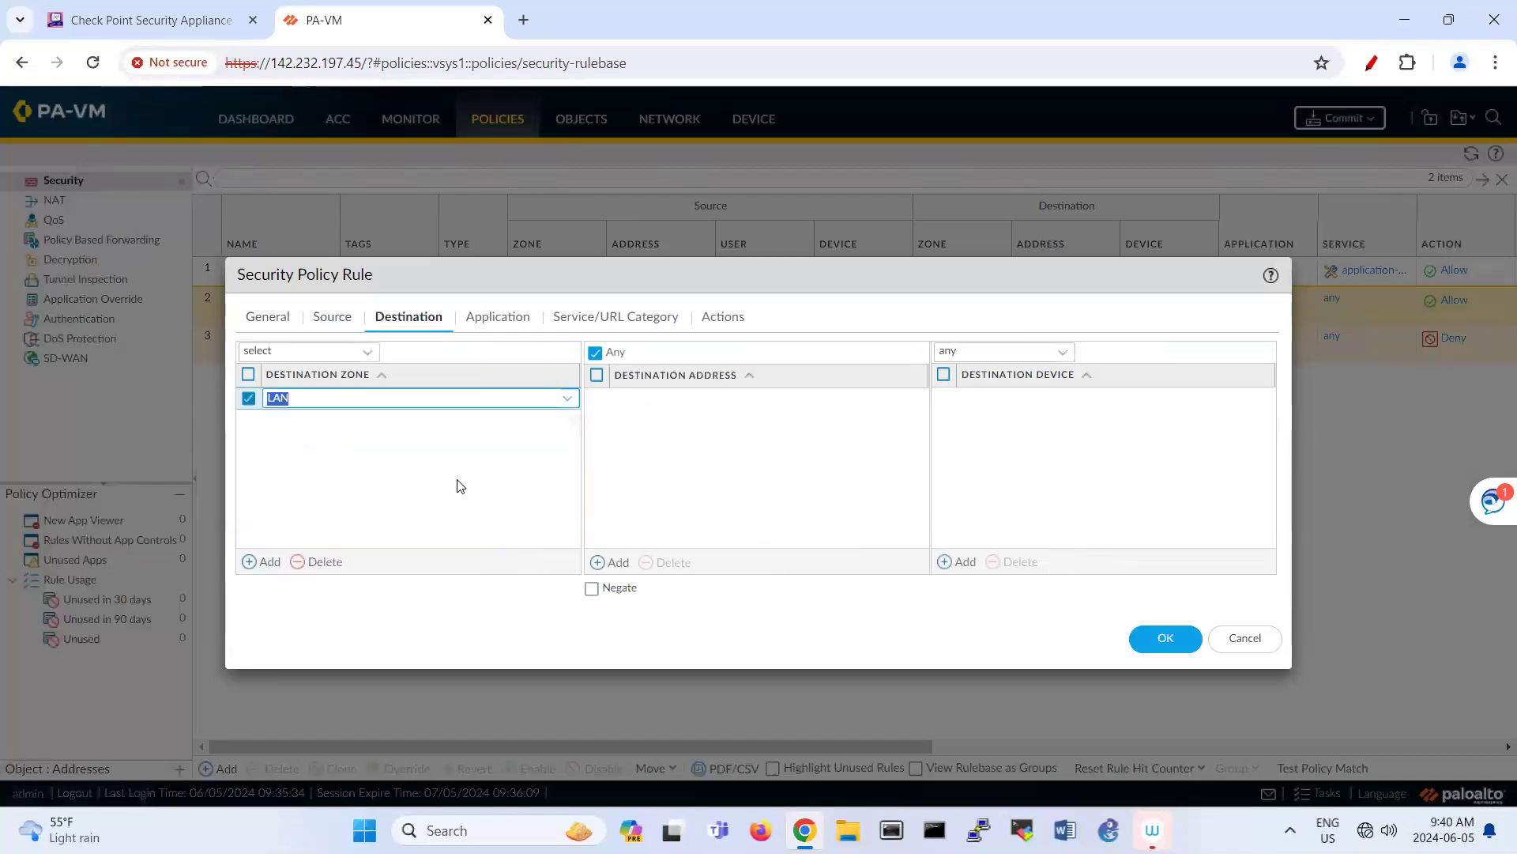
left_click(1132, 638)
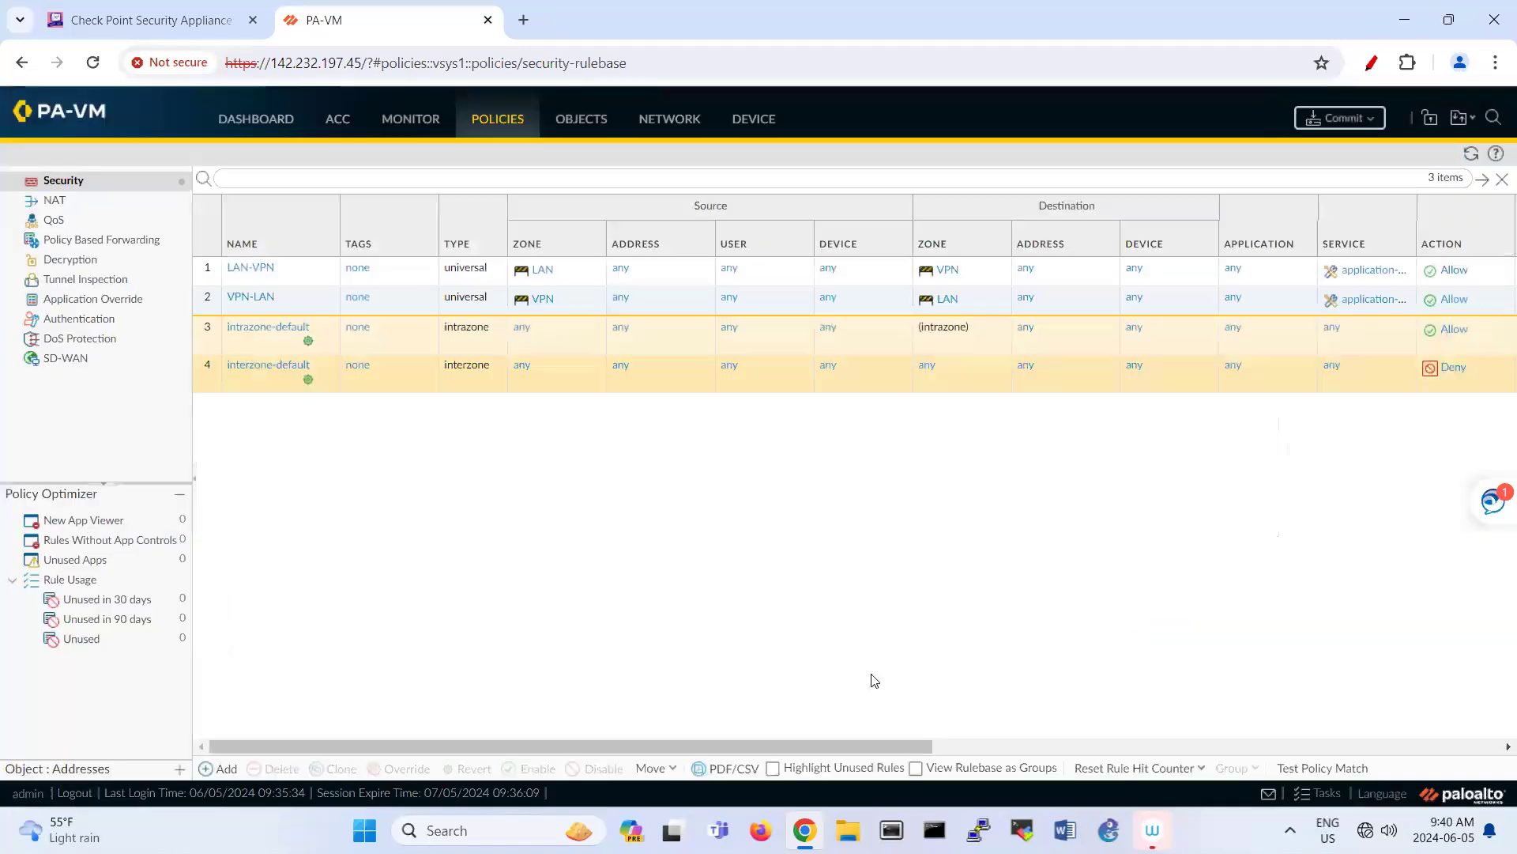
Step: Review the IPsec tunnels list and commit the PAN-OS configuration
left_click(671, 125)
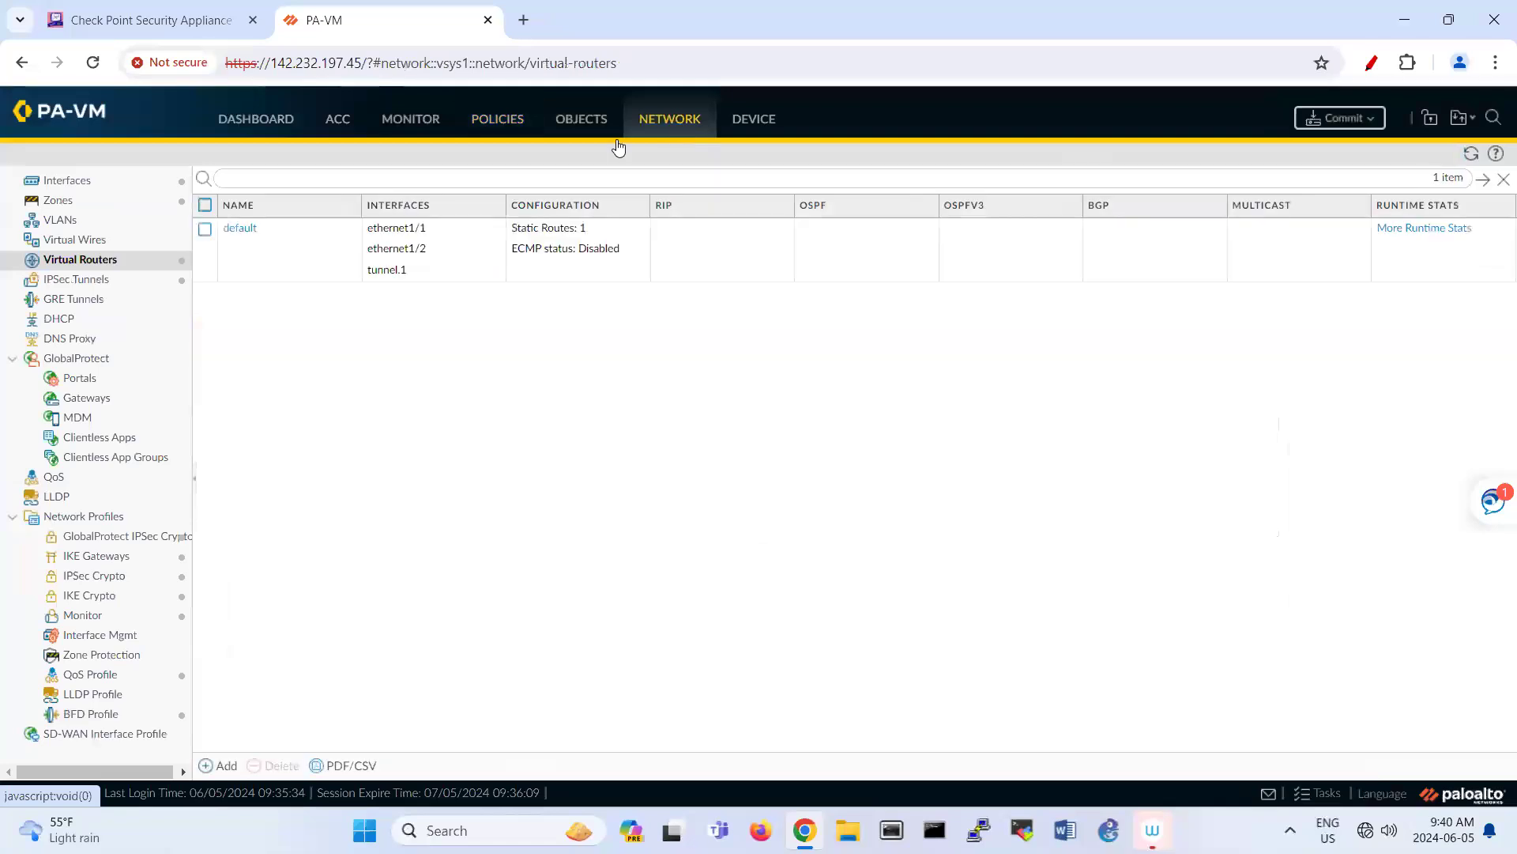
left_click(96, 282)
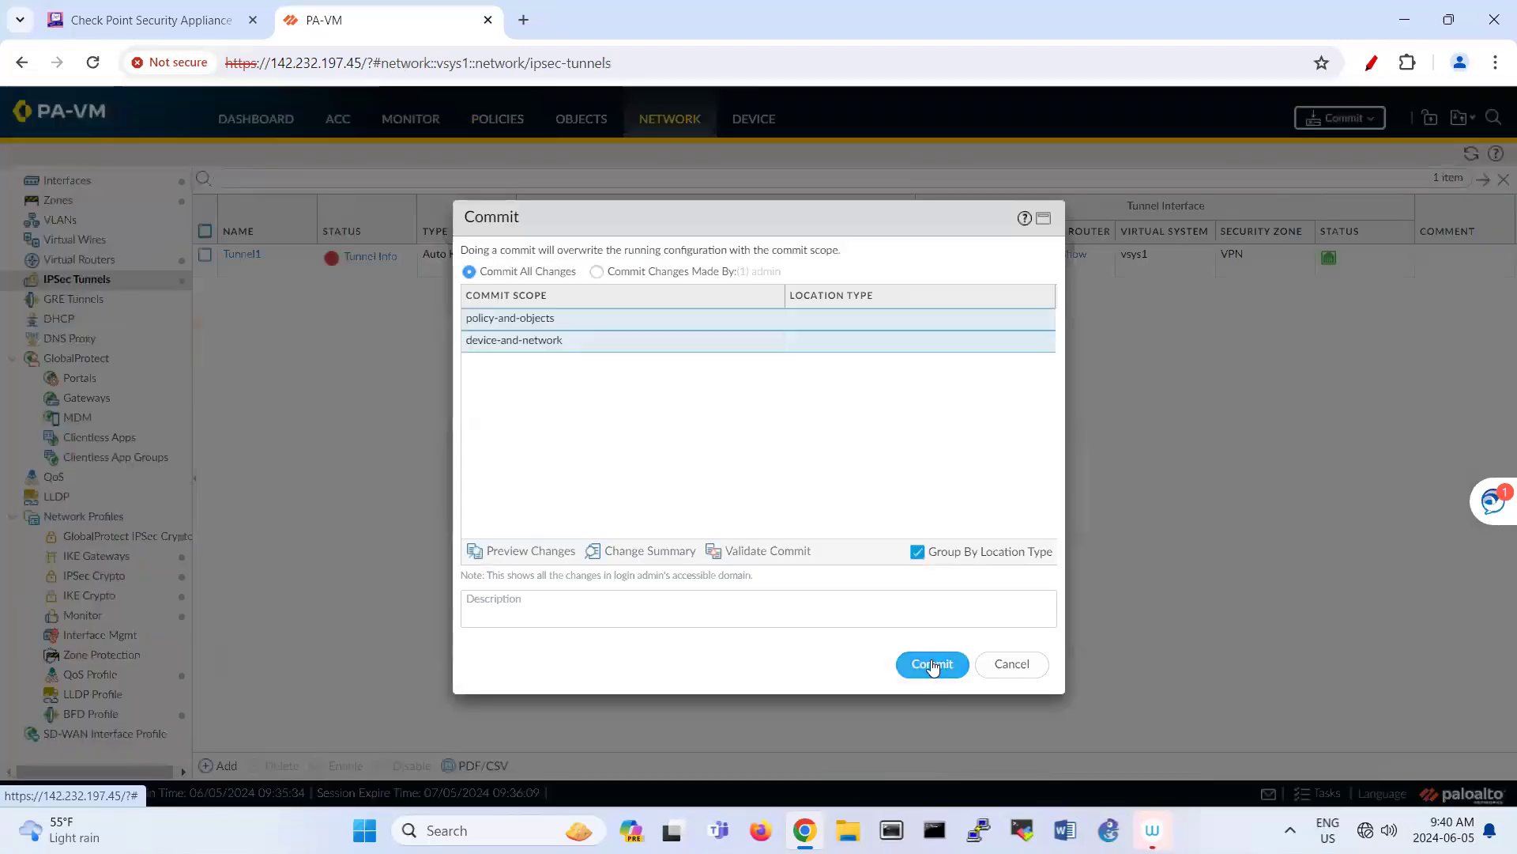
left_click(927, 663)
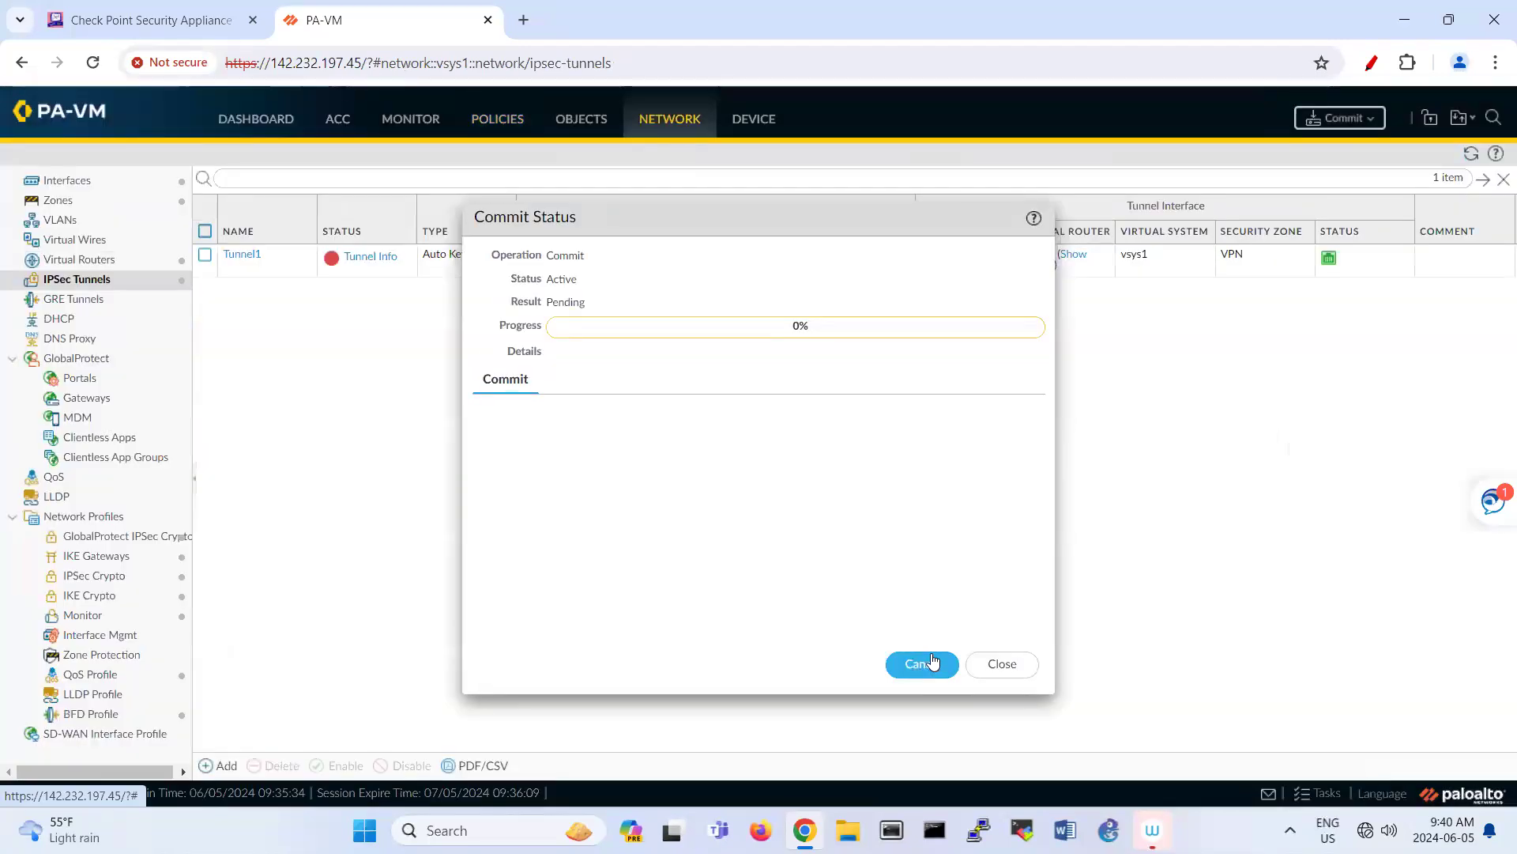
Step: Log in to the Check Point appliance as admin with the account password and open Site to Site VPN Sites
left_click(205, 35)
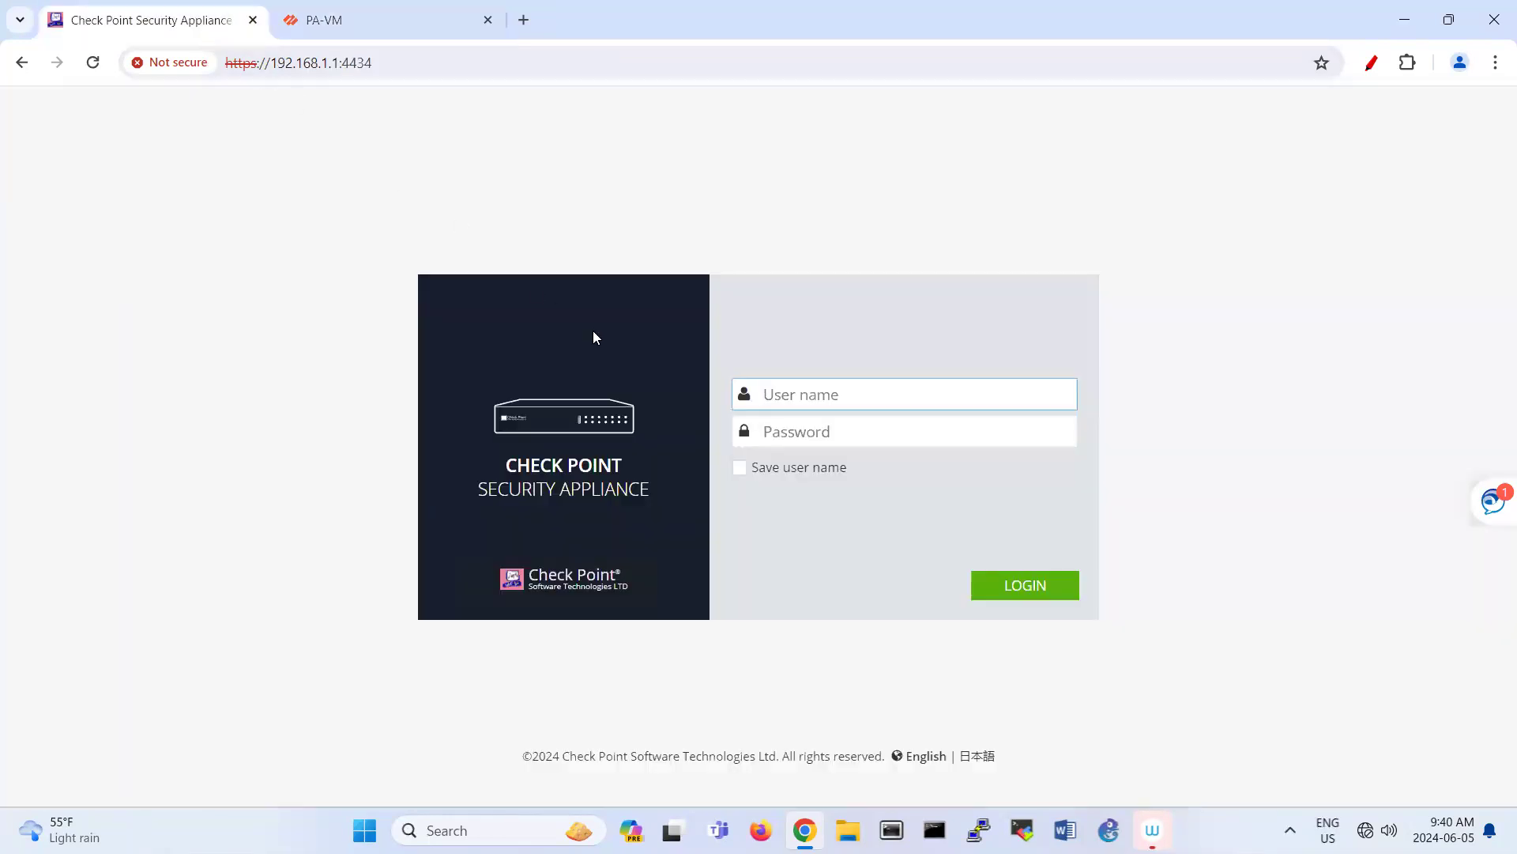
type("admin")
key("Tab")
type("••")
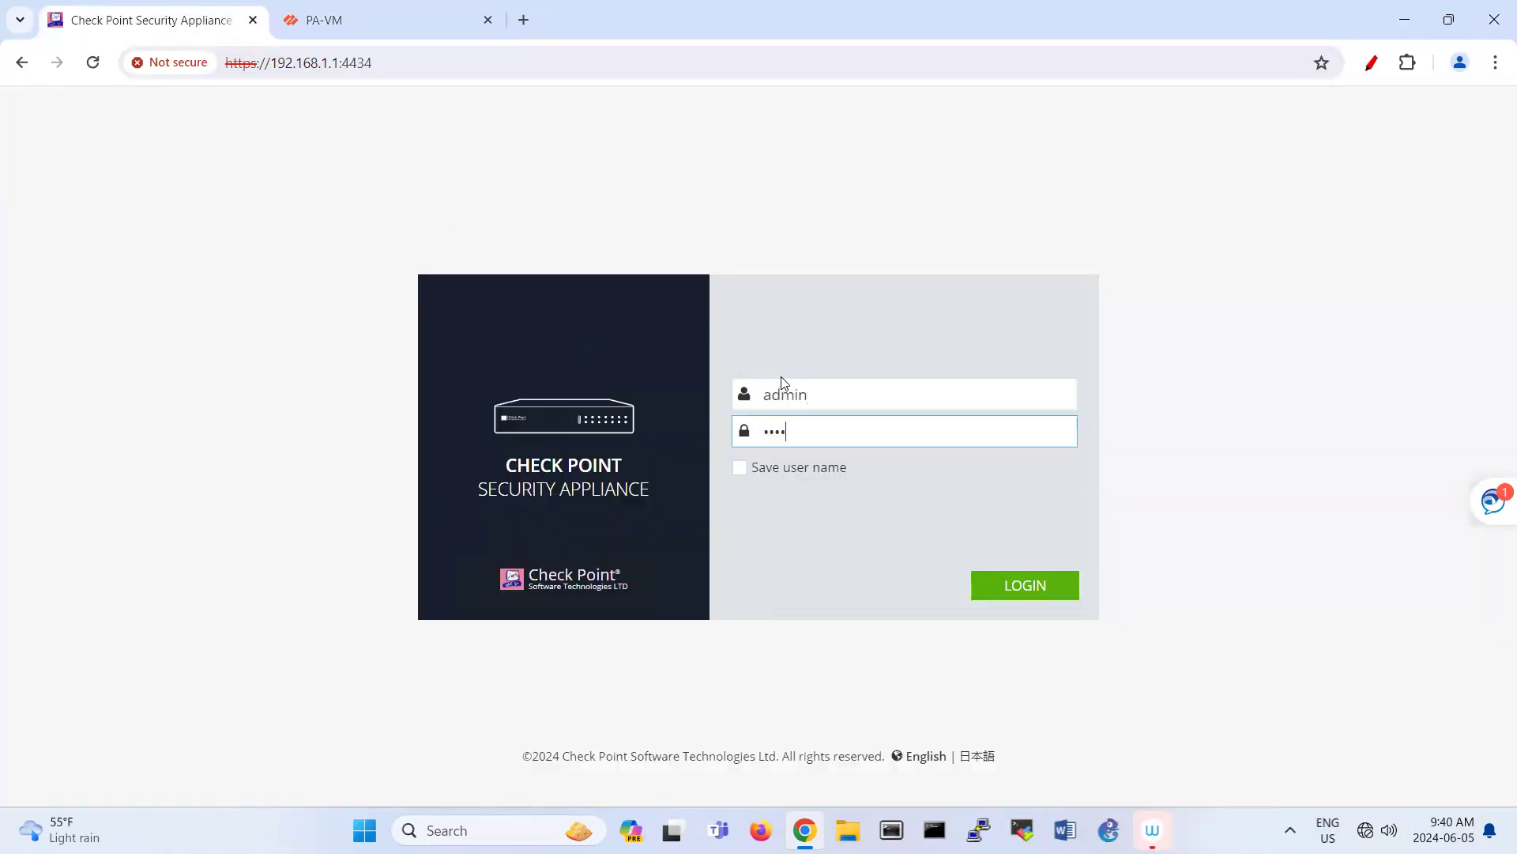
type("••••••")
key("Return")
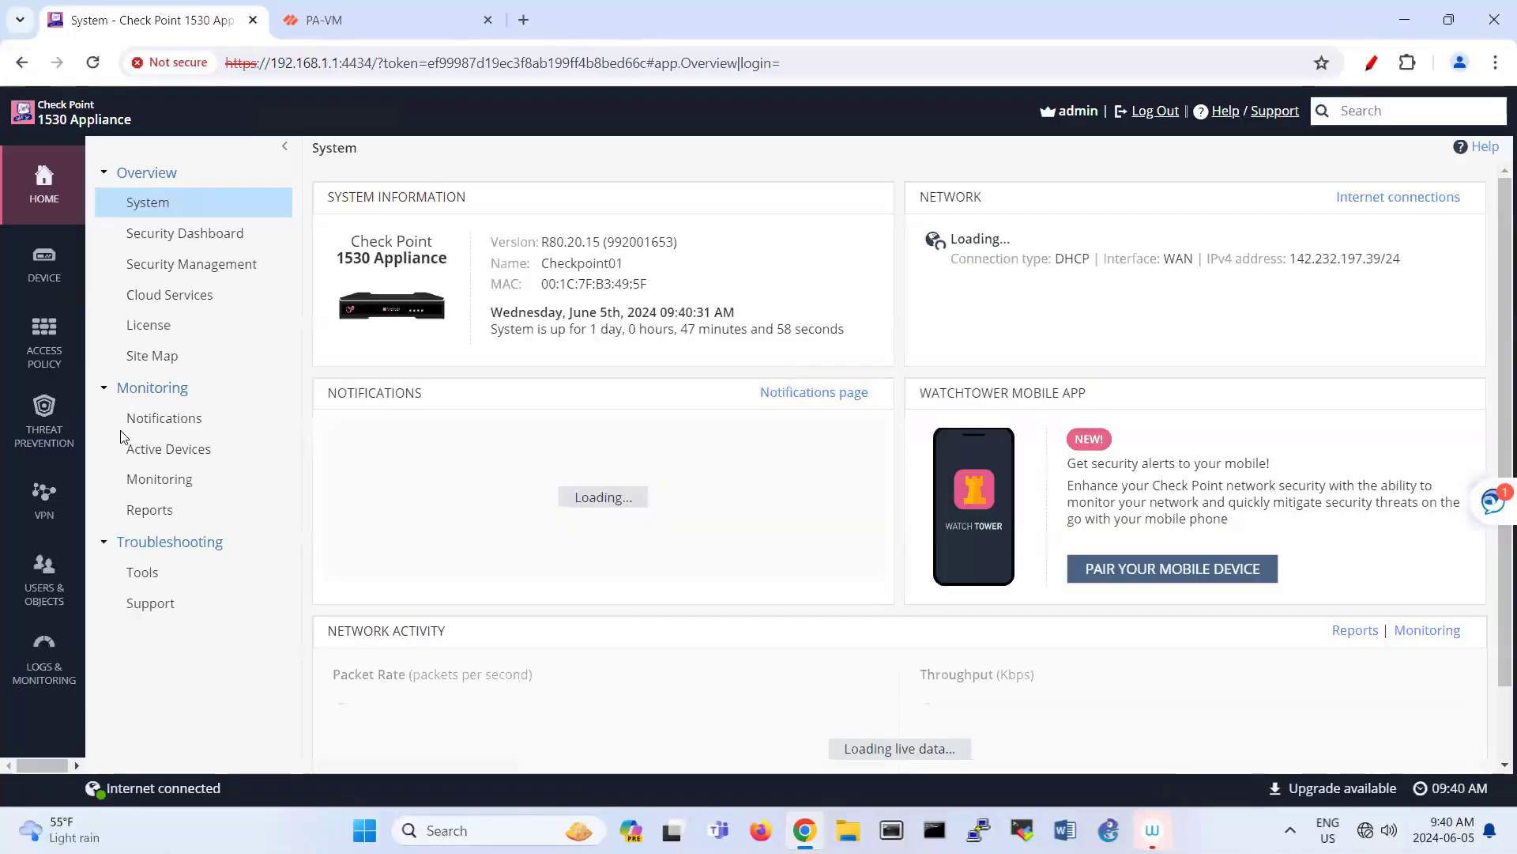
left_click(44, 496)
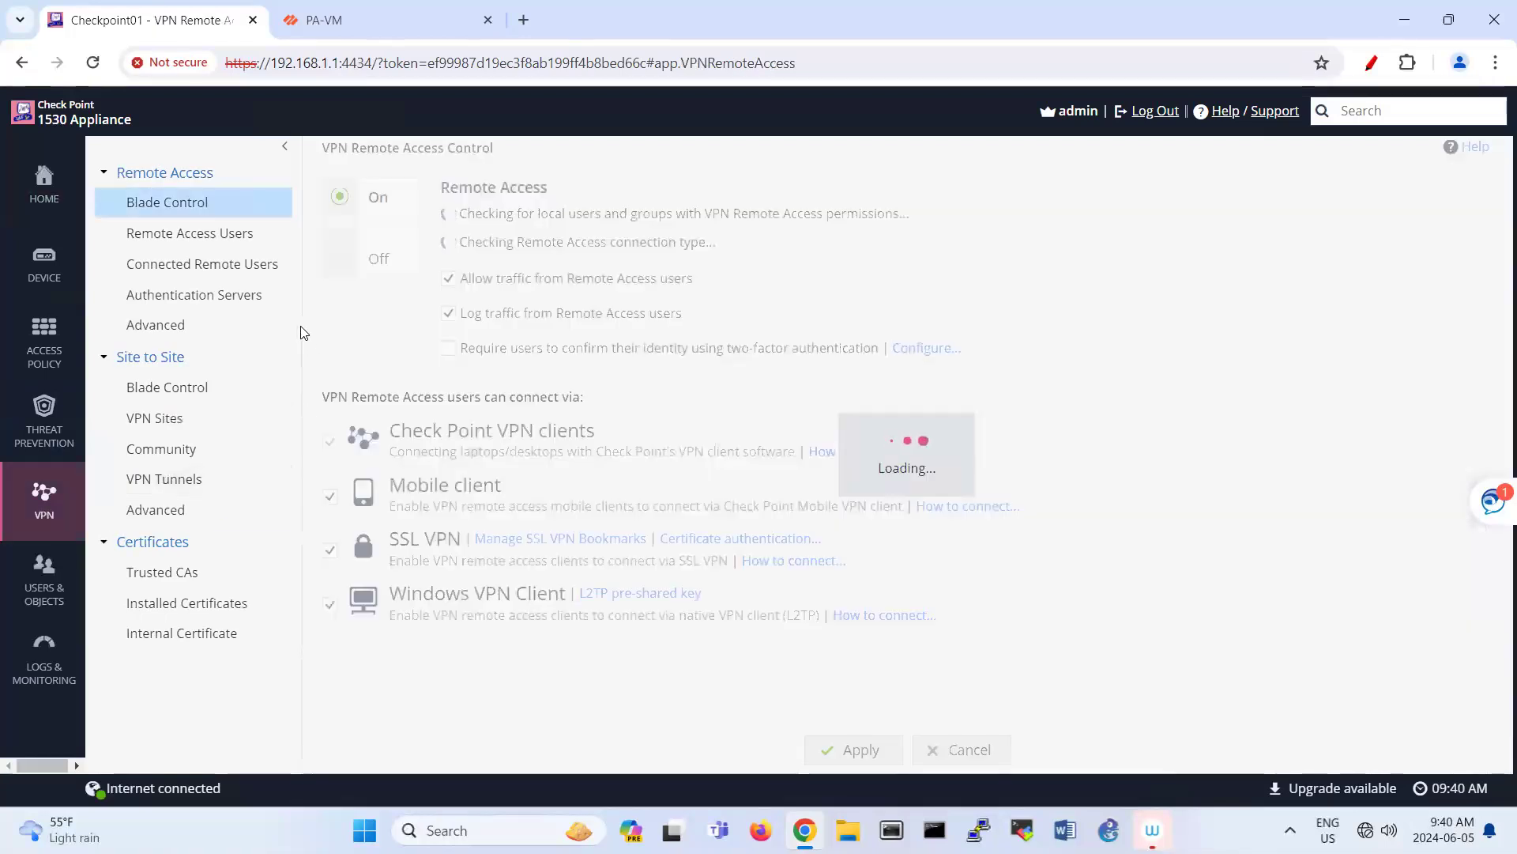
left_click(169, 418)
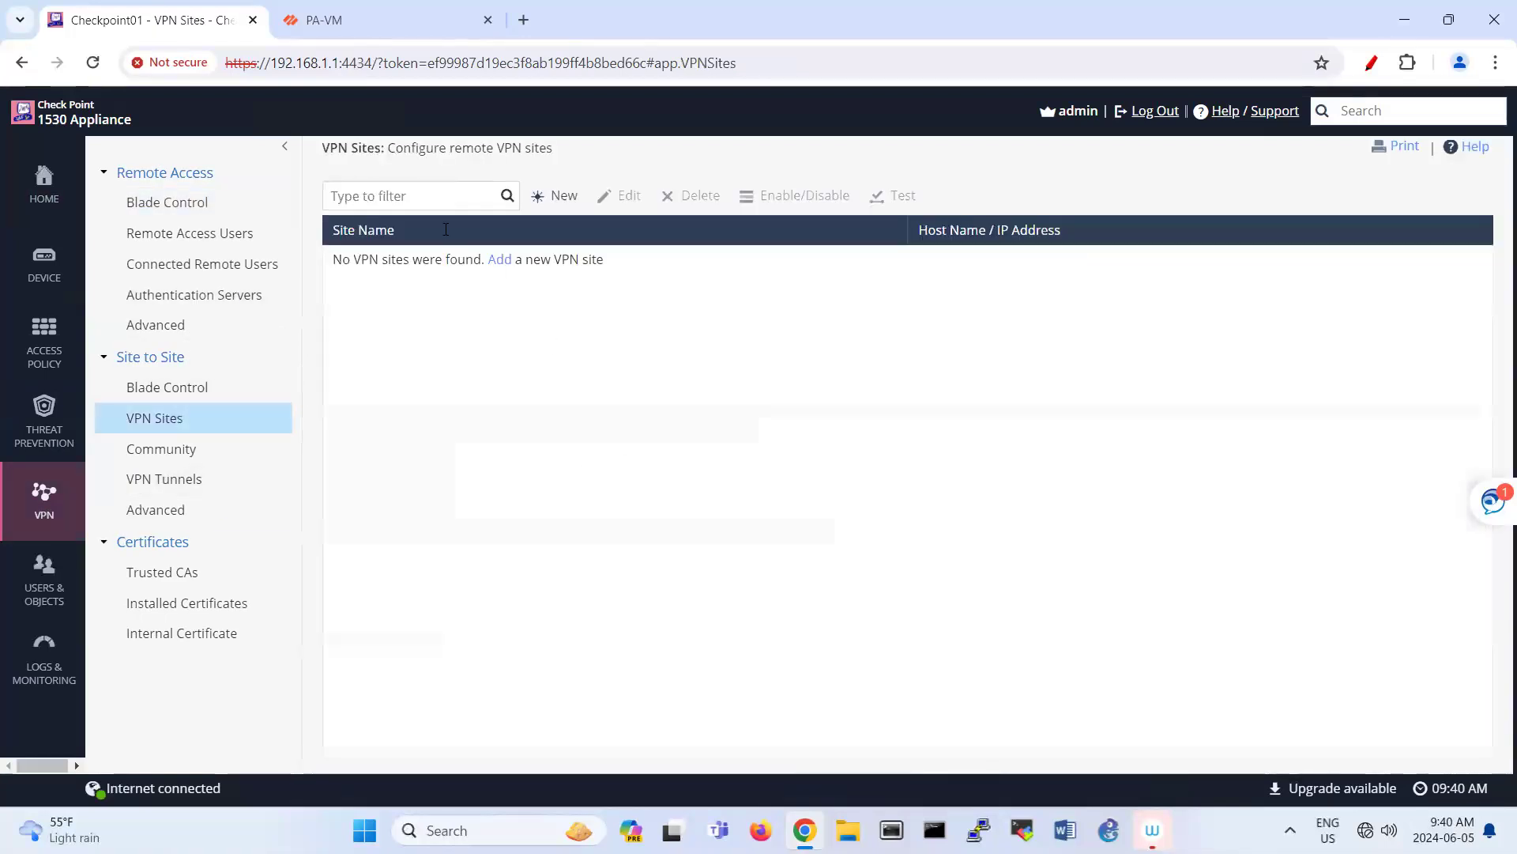
Step: Create a new Check Point VPN site named Palo with peer IP 142.232.197.45
left_click(555, 196)
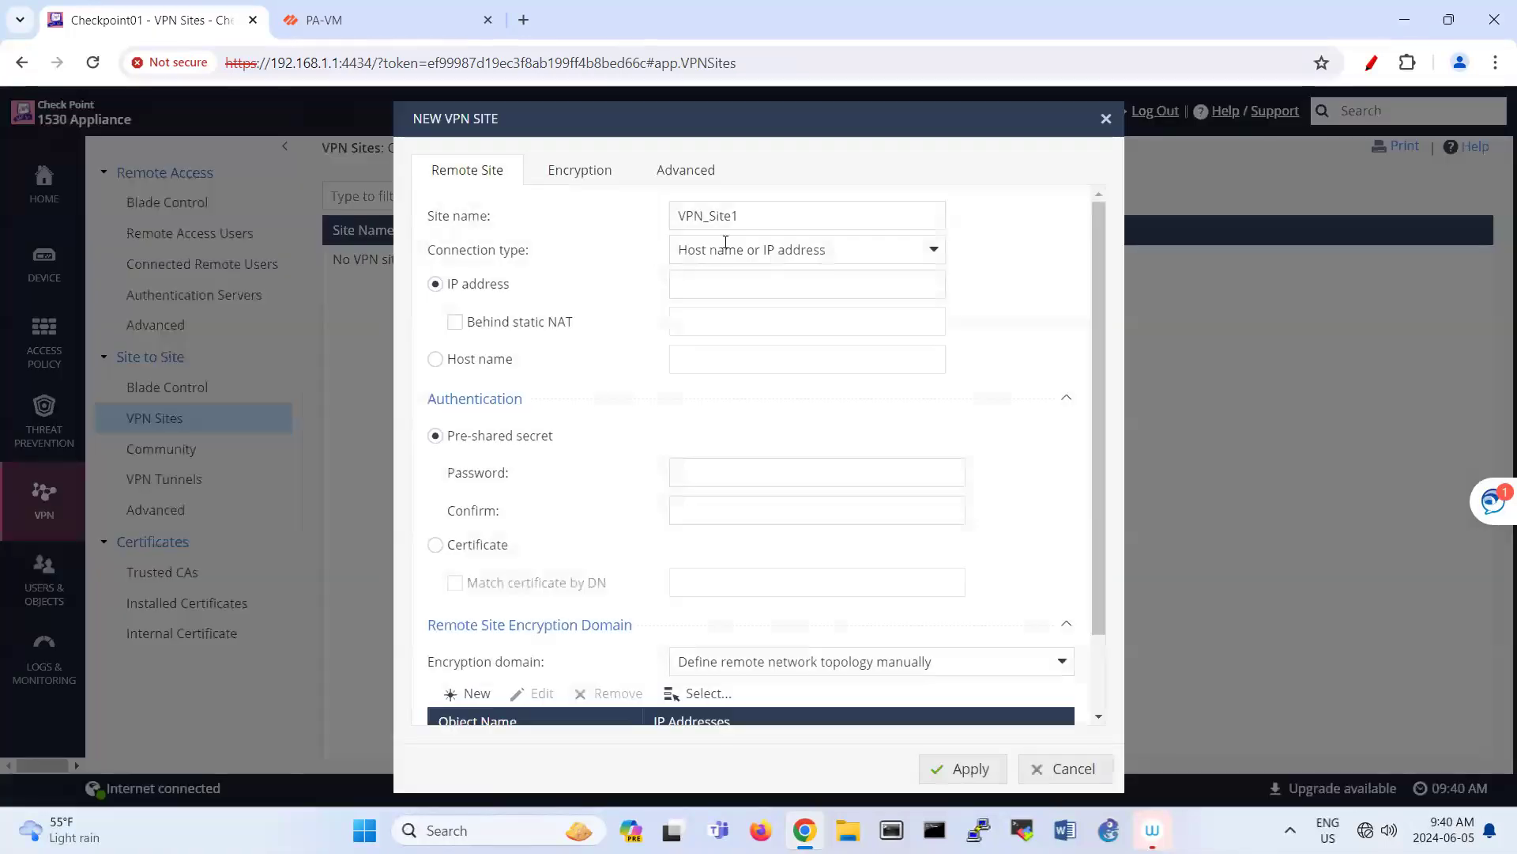
double_click(778, 214)
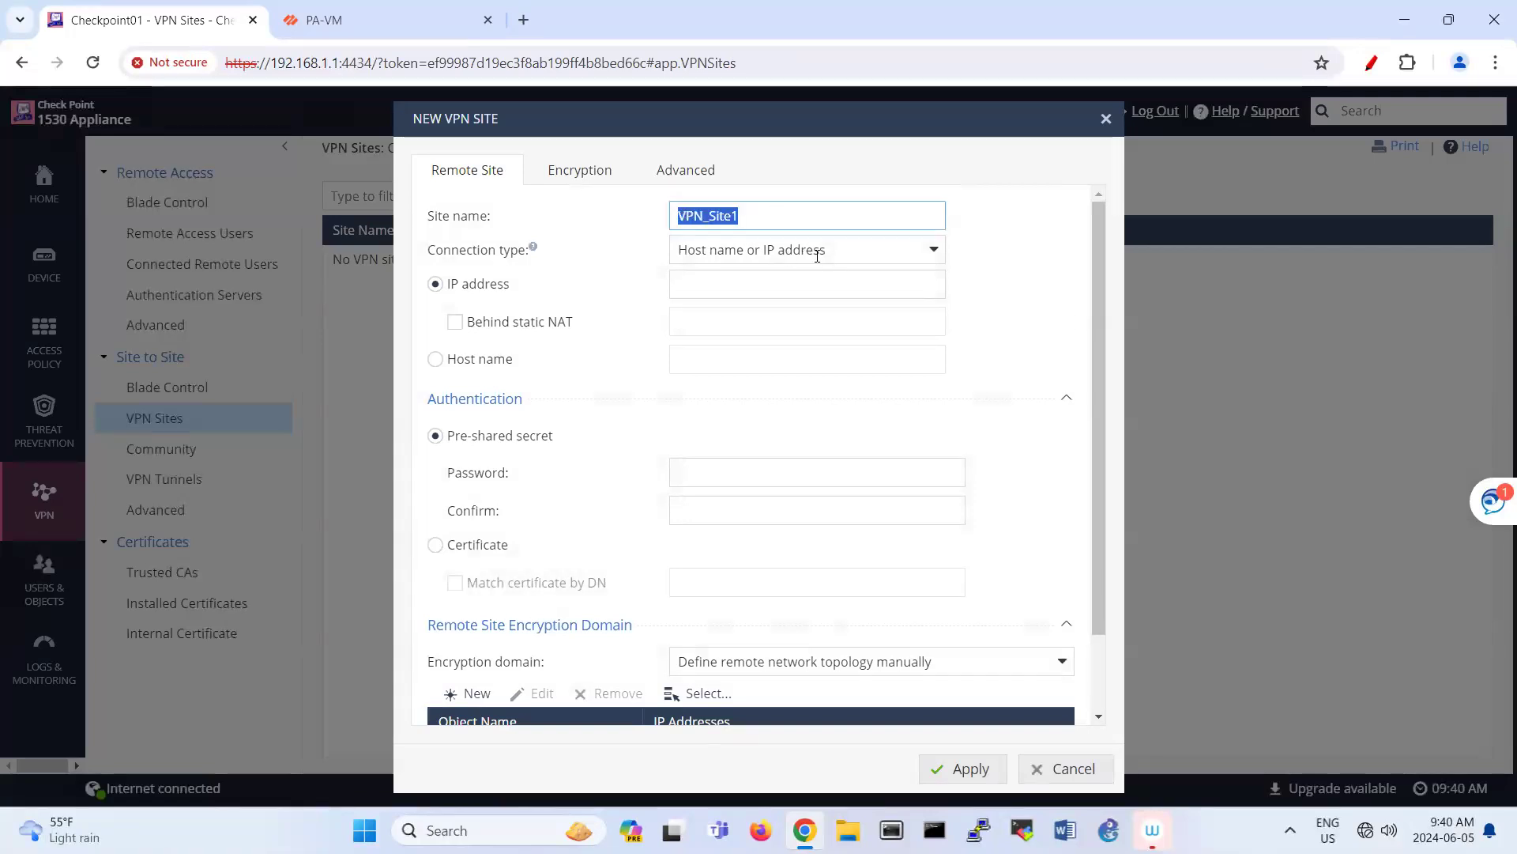
type("Palo")
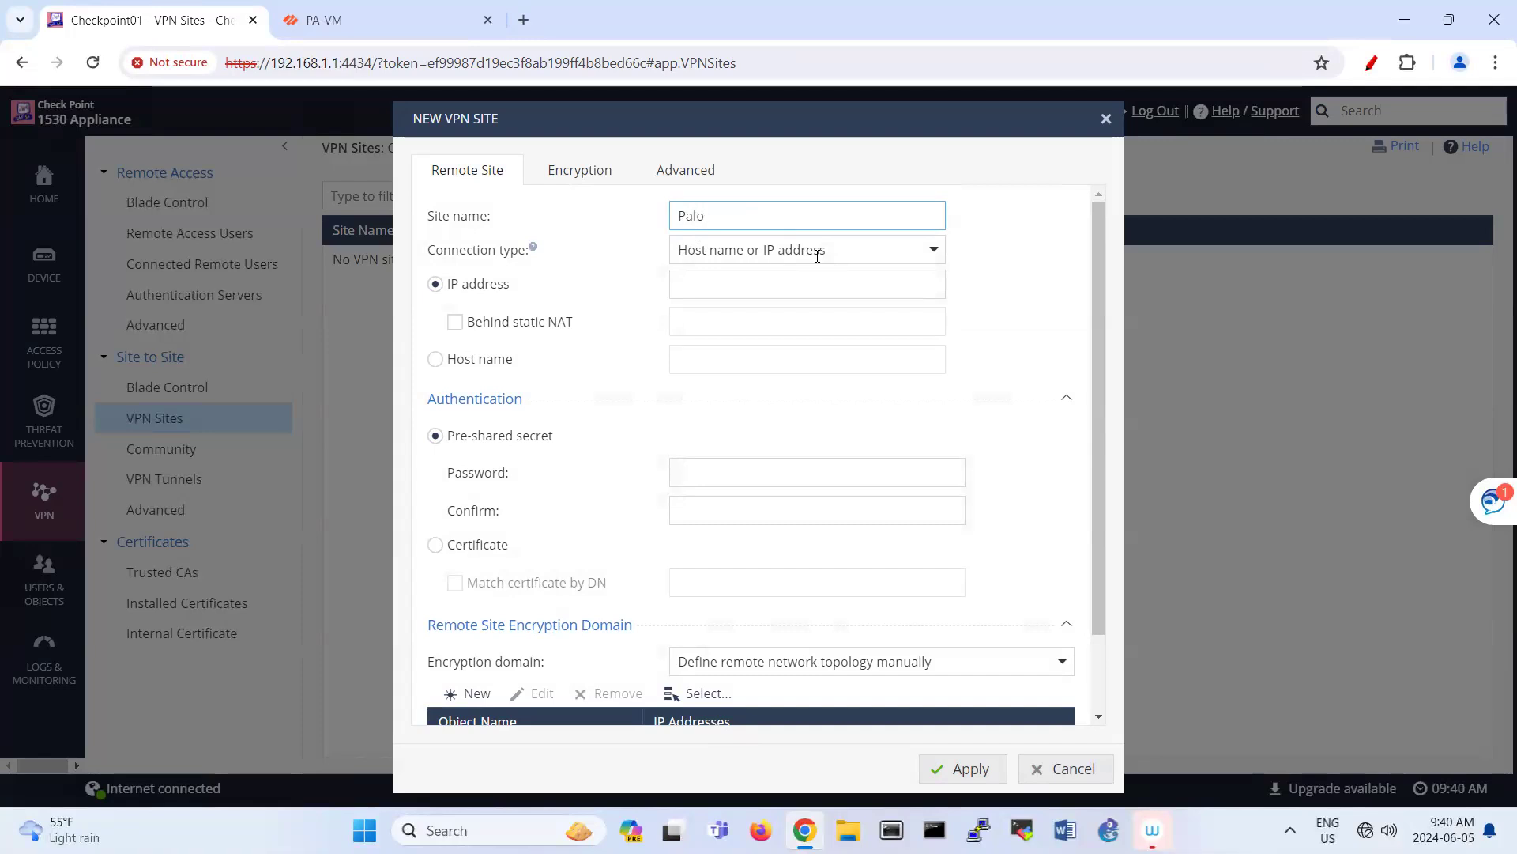
key("Tab")
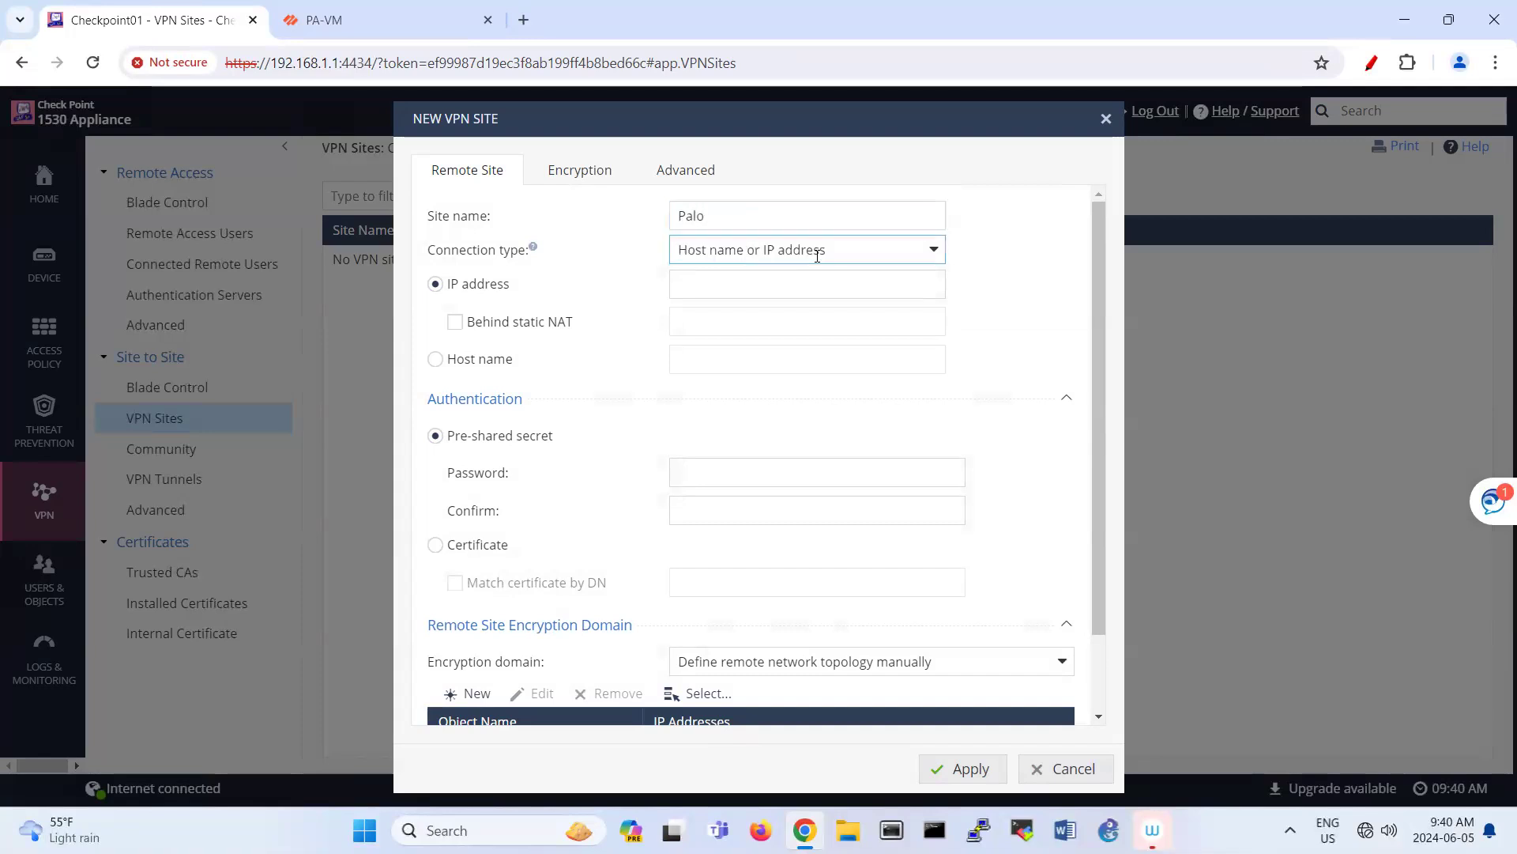
left_click(789, 284)
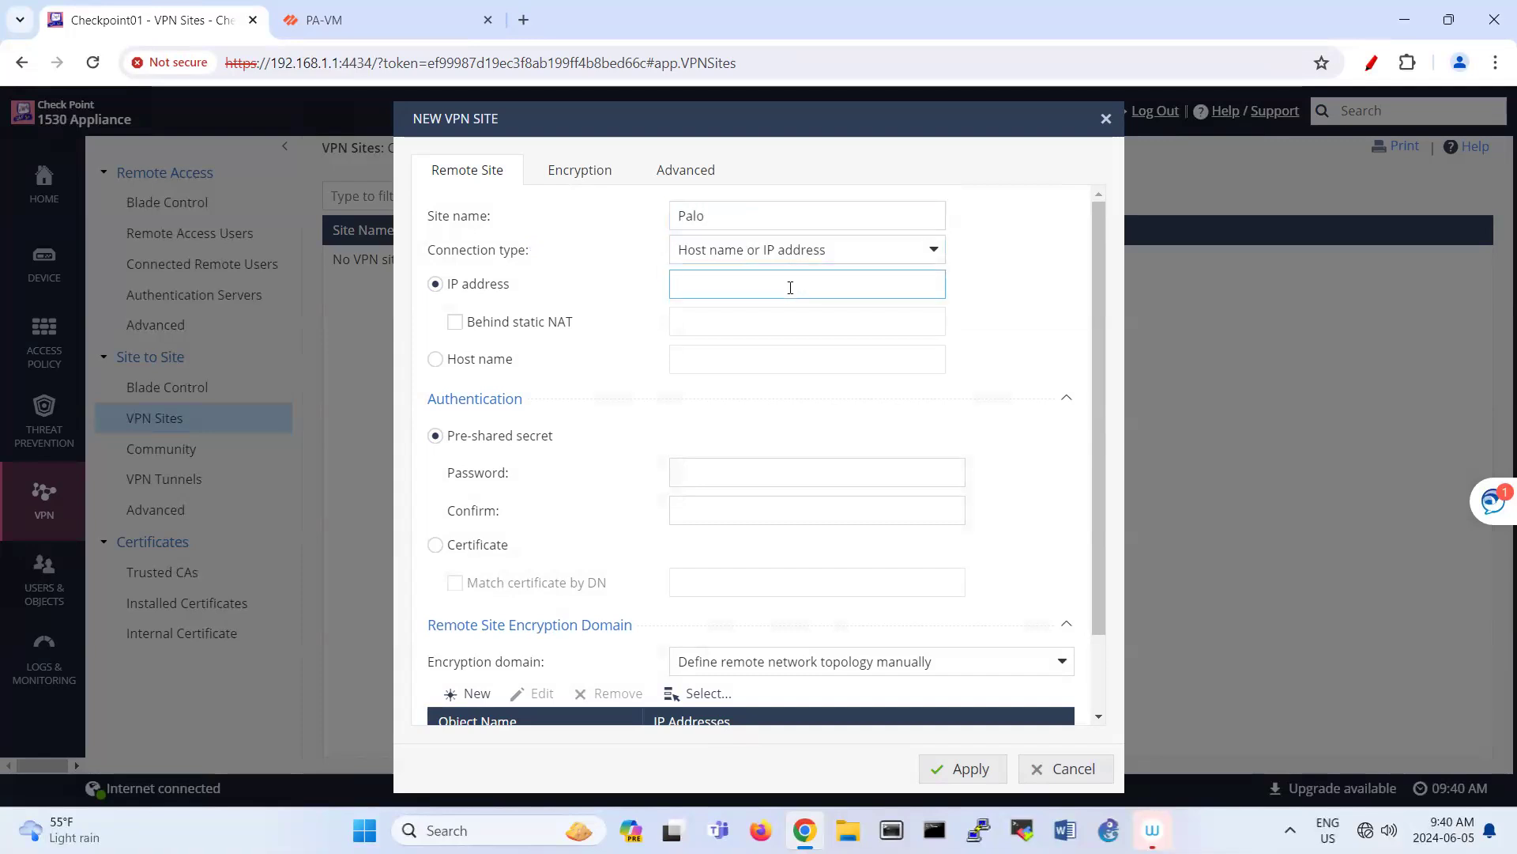
type("142.232.197.")
left_click(378, 30)
key("ctrl+Tab")
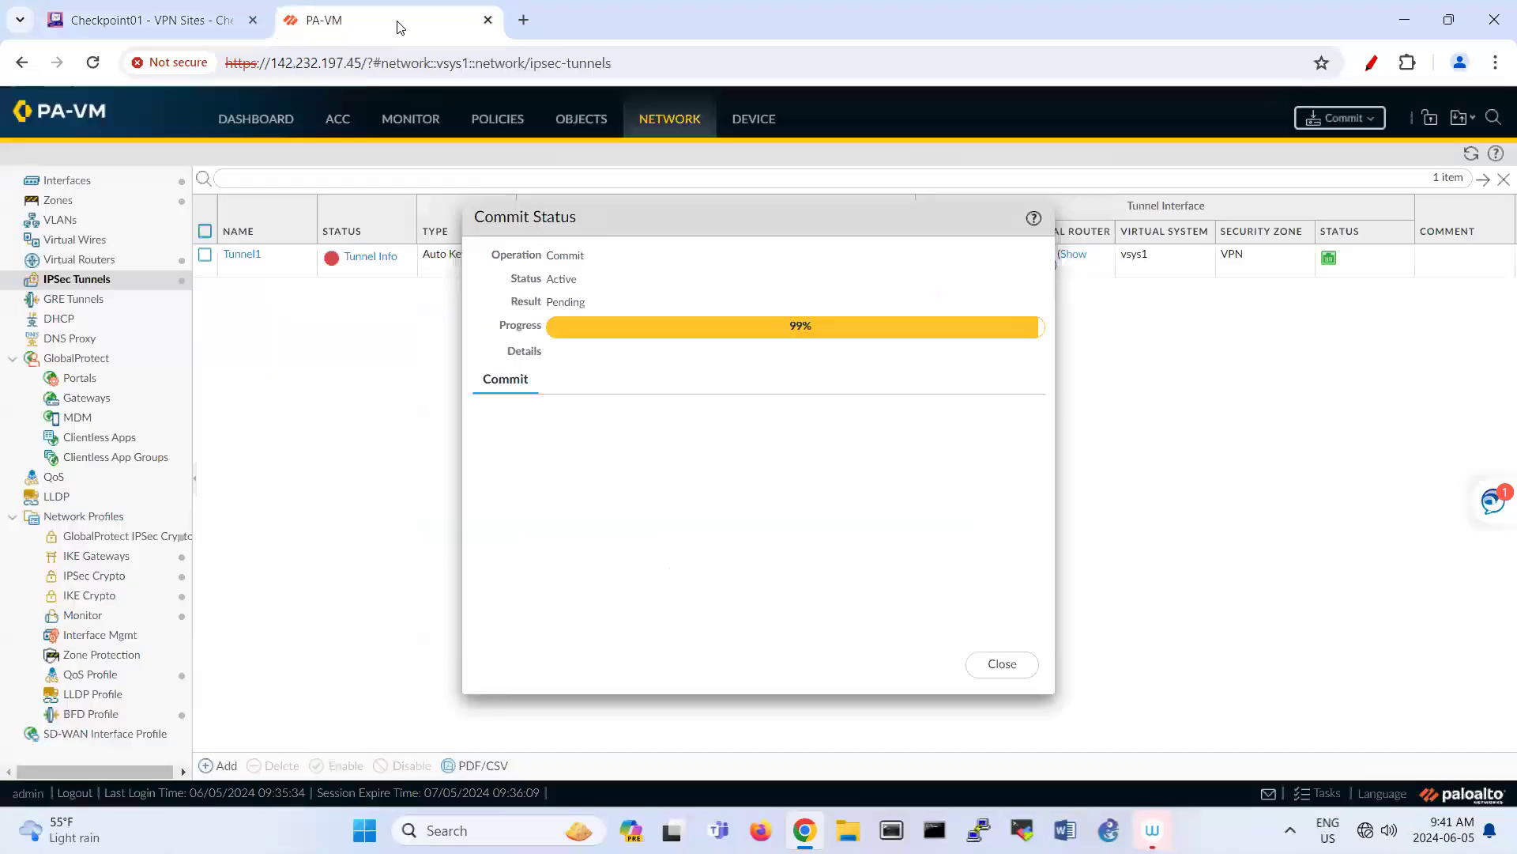
Step: Copy ethernet1/2's DHCP address 142.232.197.43 from PAN-OS and fix the Check Point peer IP to match
left_click(381, 20)
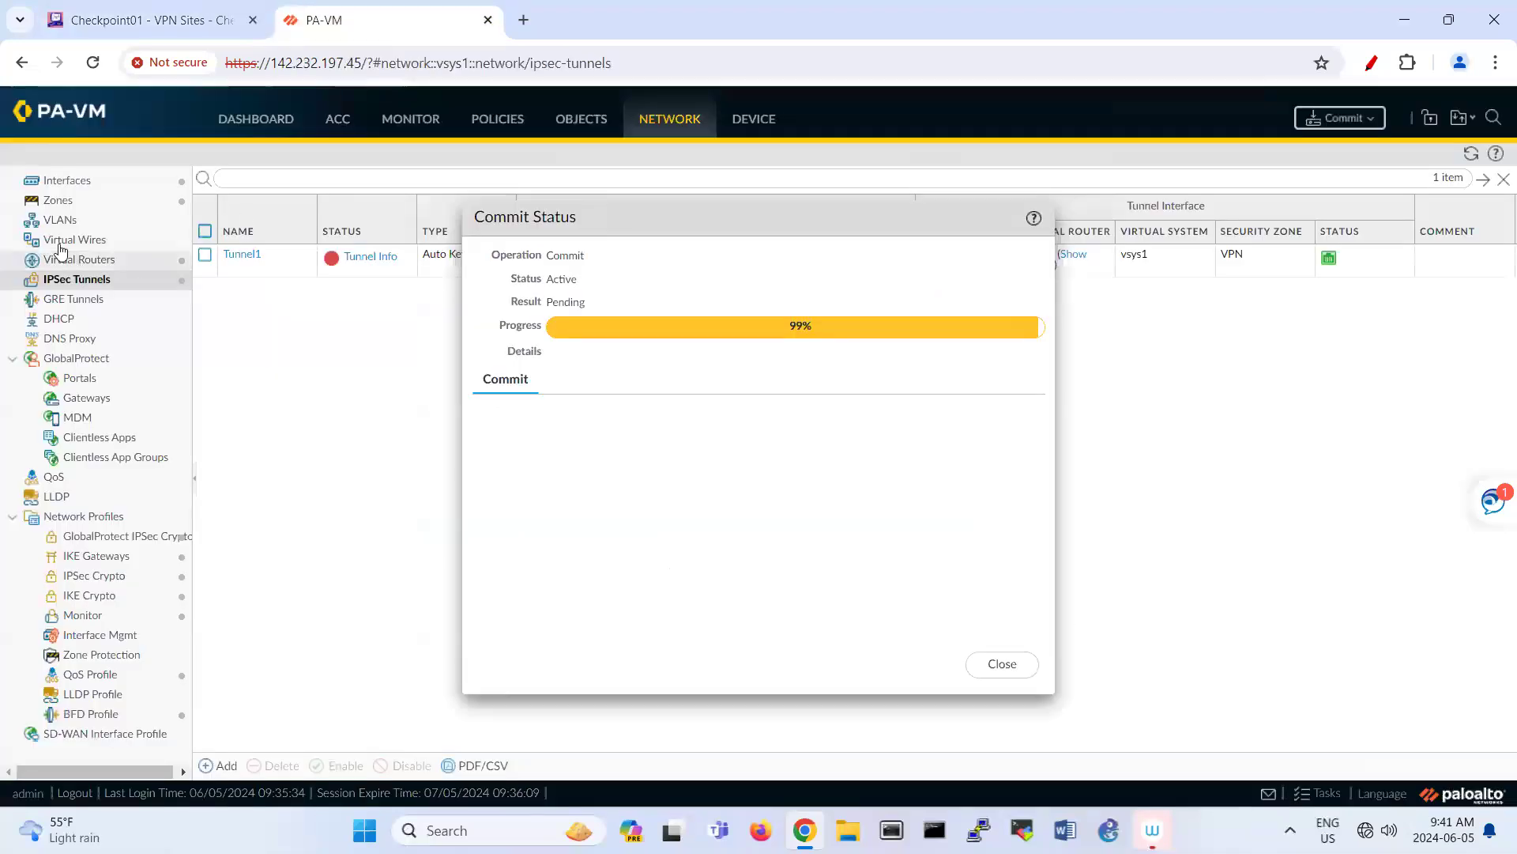
left_click(60, 185)
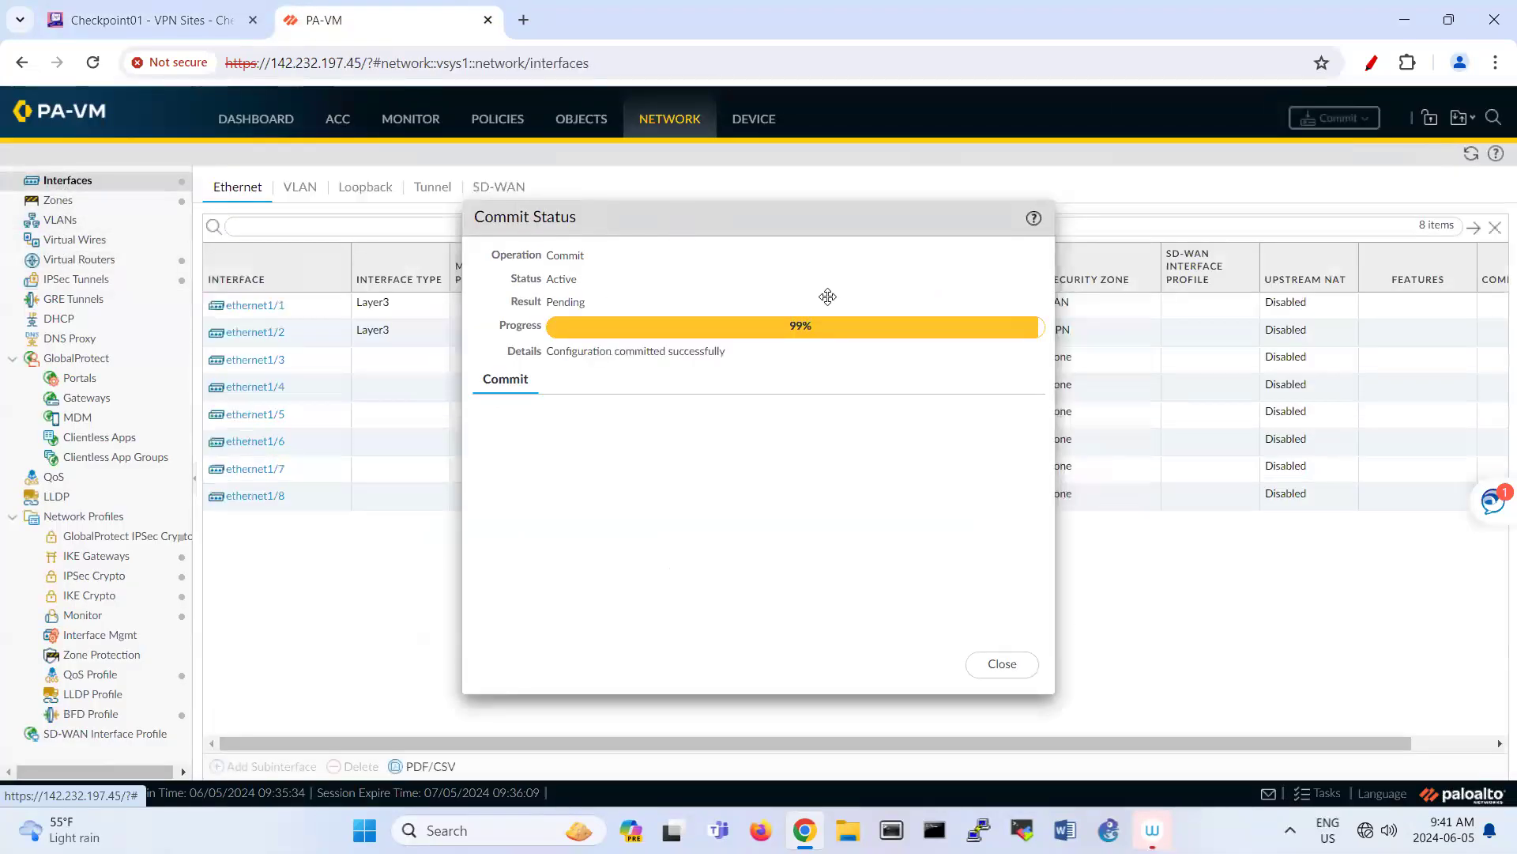
left_click_drag(869, 296, 1087, 378)
left_click(636, 331)
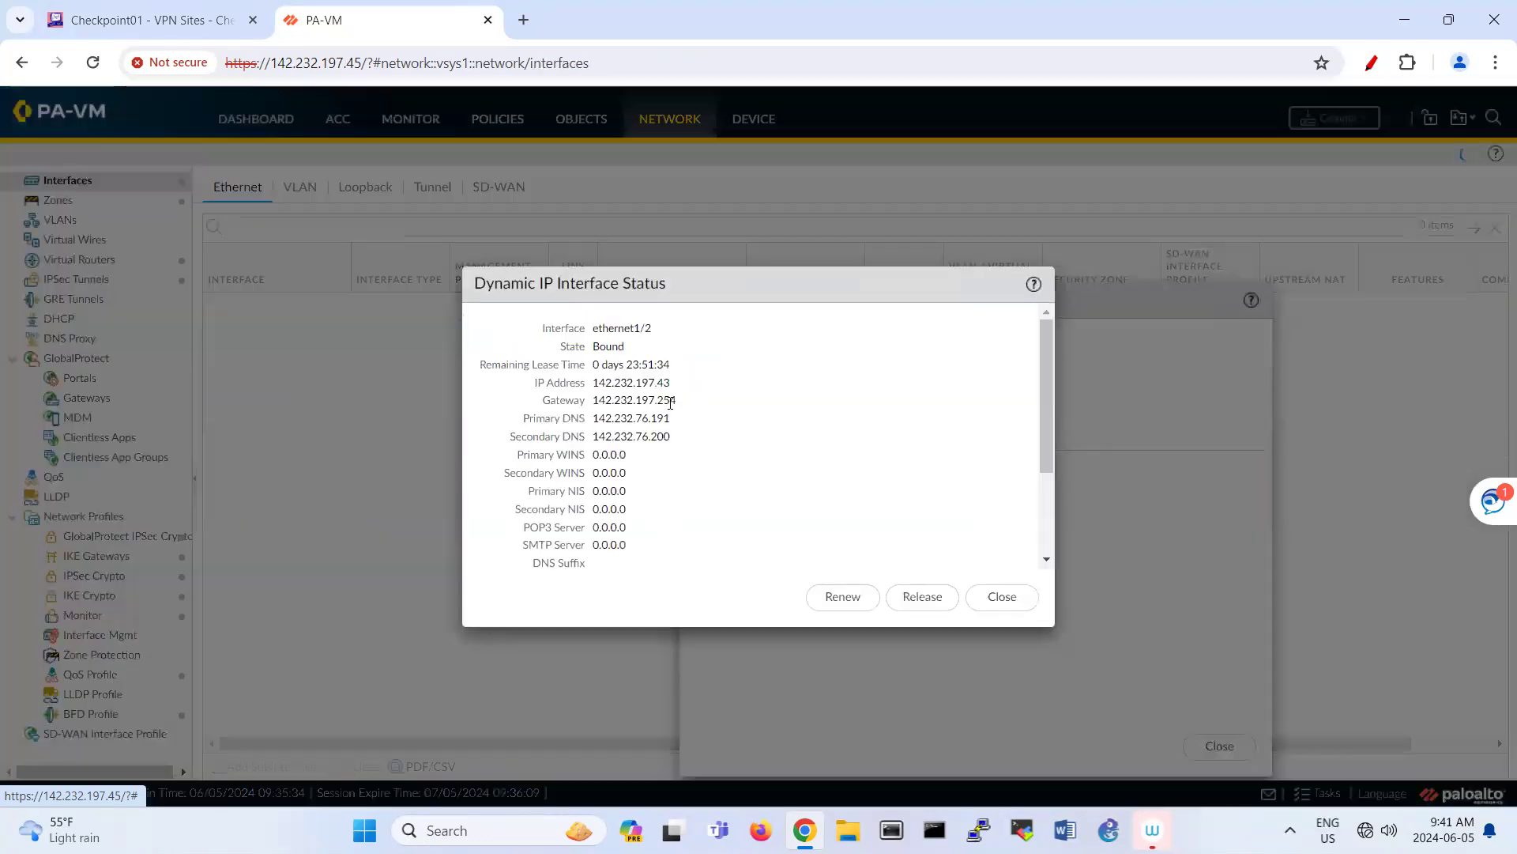
double_click(660, 385)
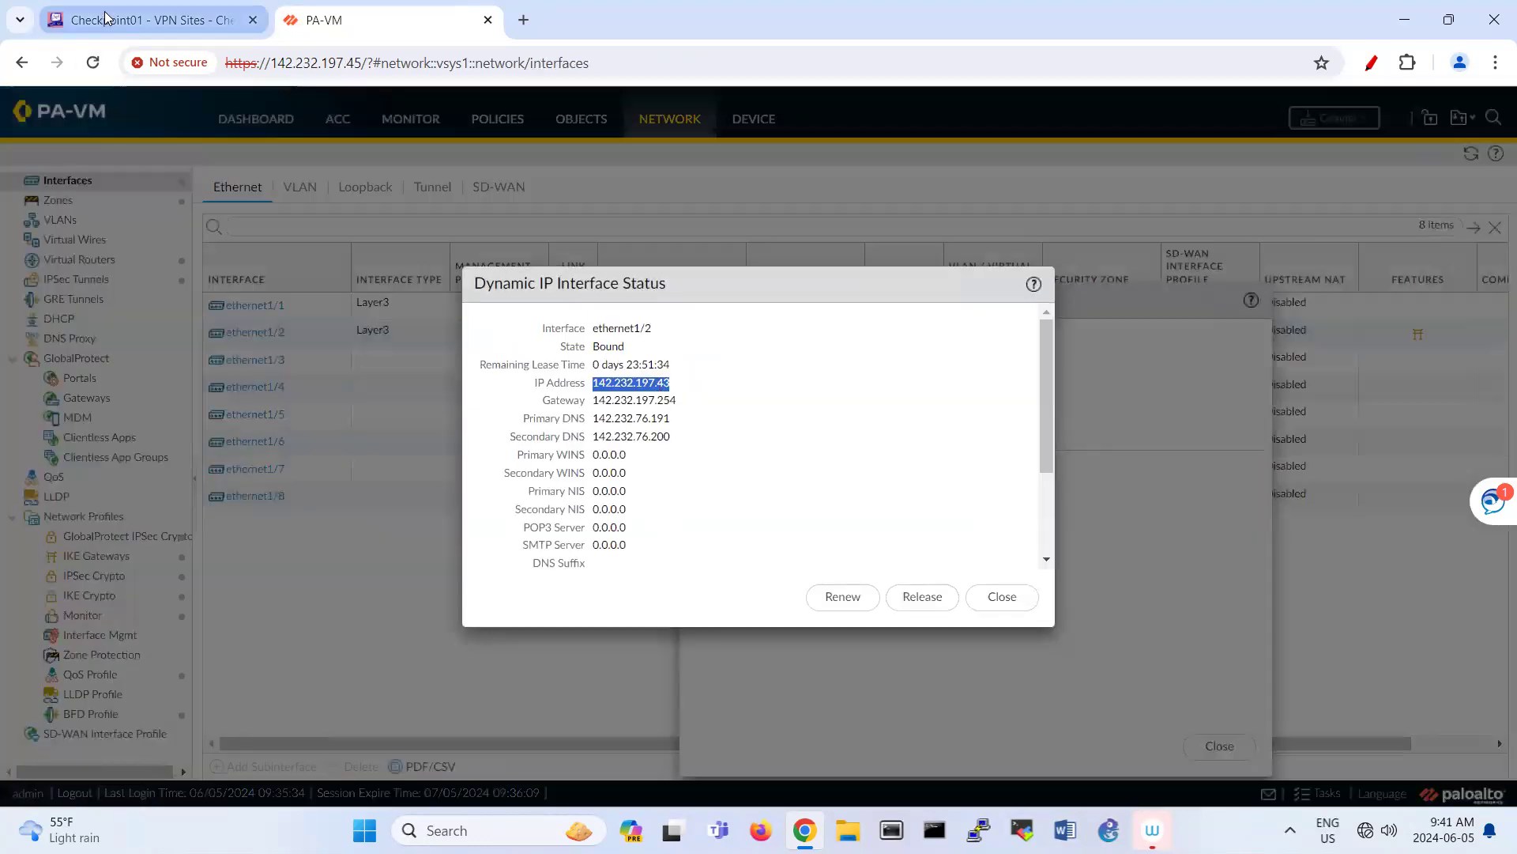
left_click(143, 20)
key("shift+Left")
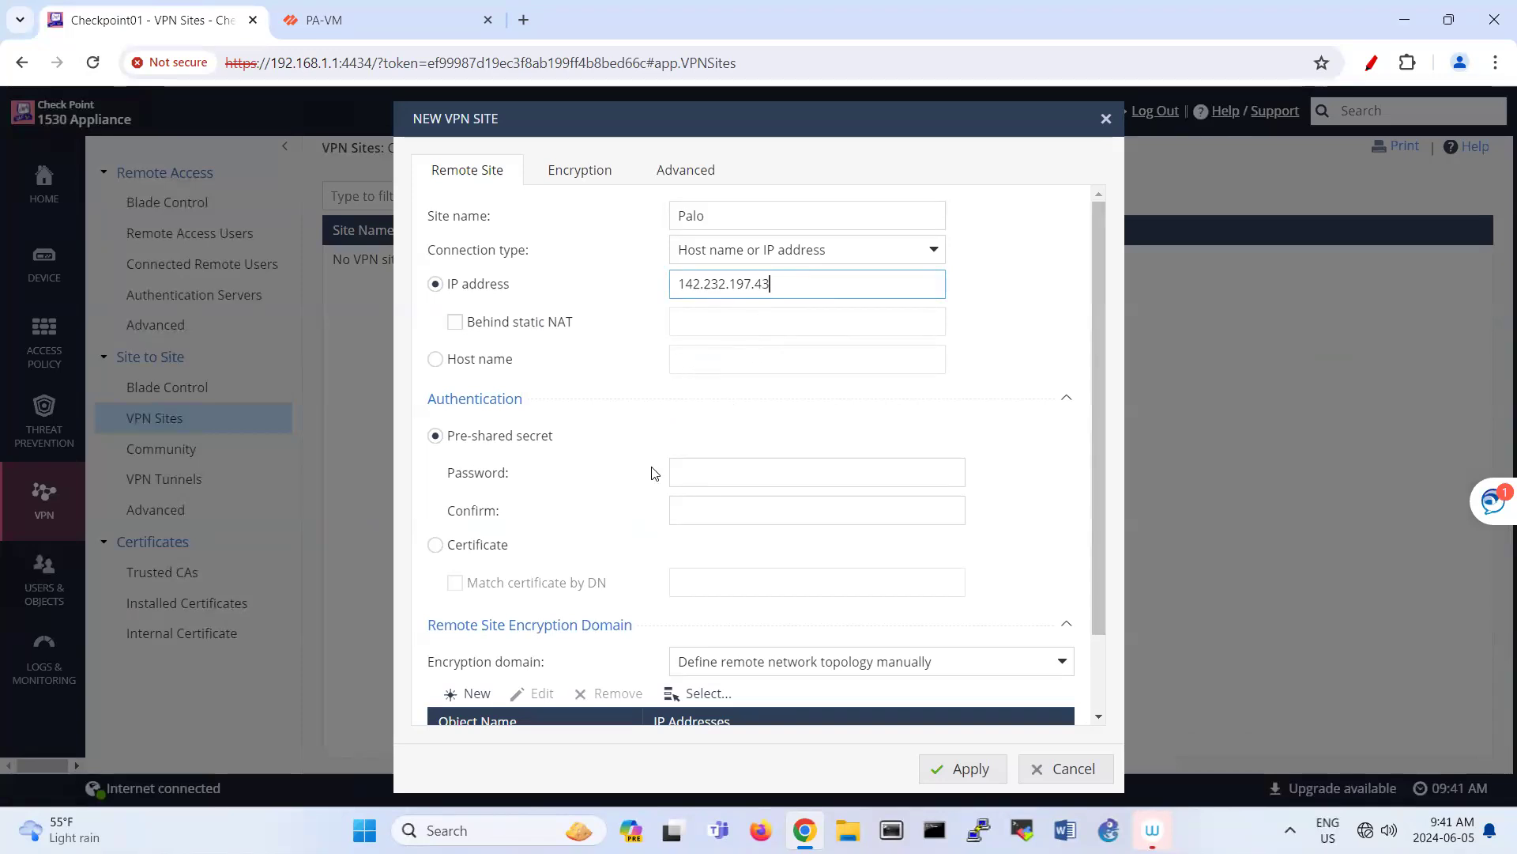
Step: Enter the site's pre-shared secret and start its confirmation
left_click(702, 478)
type("12")
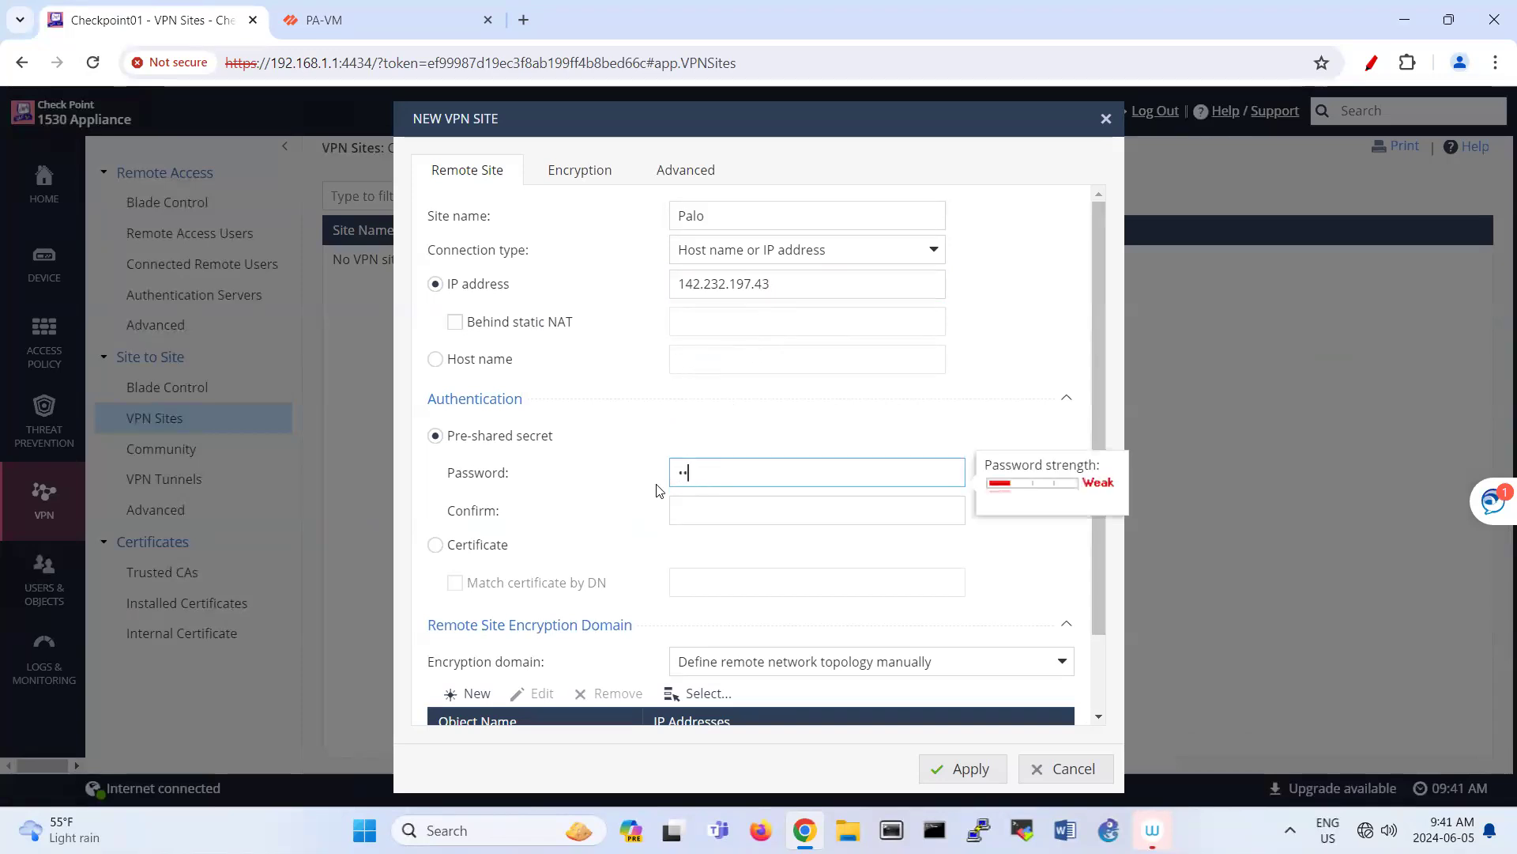
type("345678")
left_click(705, 514)
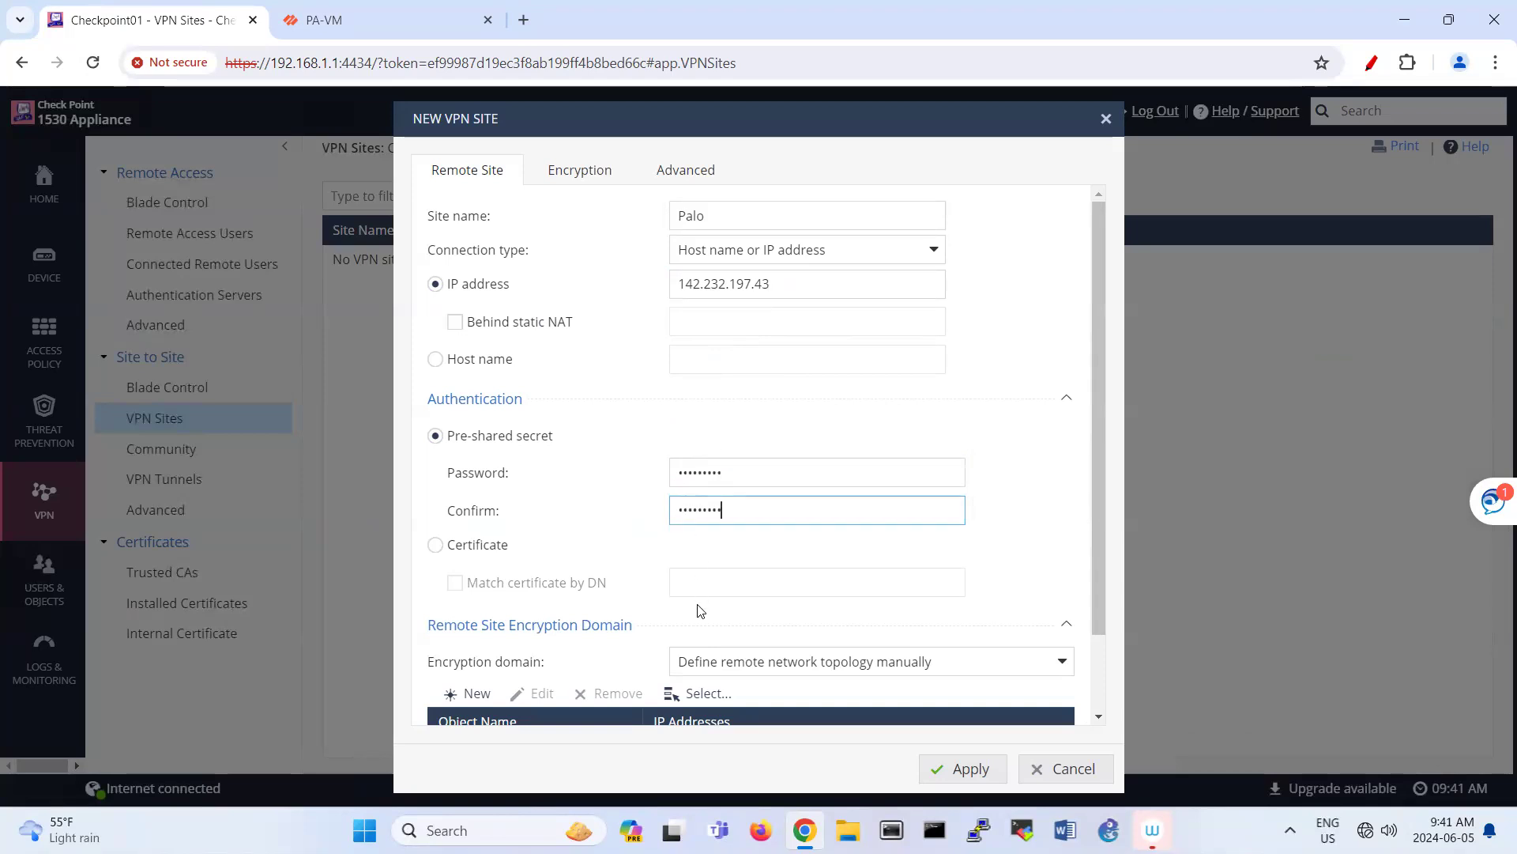
Step: Add remote encryption domain network 192.168.40.0 with mask 255.255.255.0
scroll(692, 544, "down", 2)
left_click(470, 601)
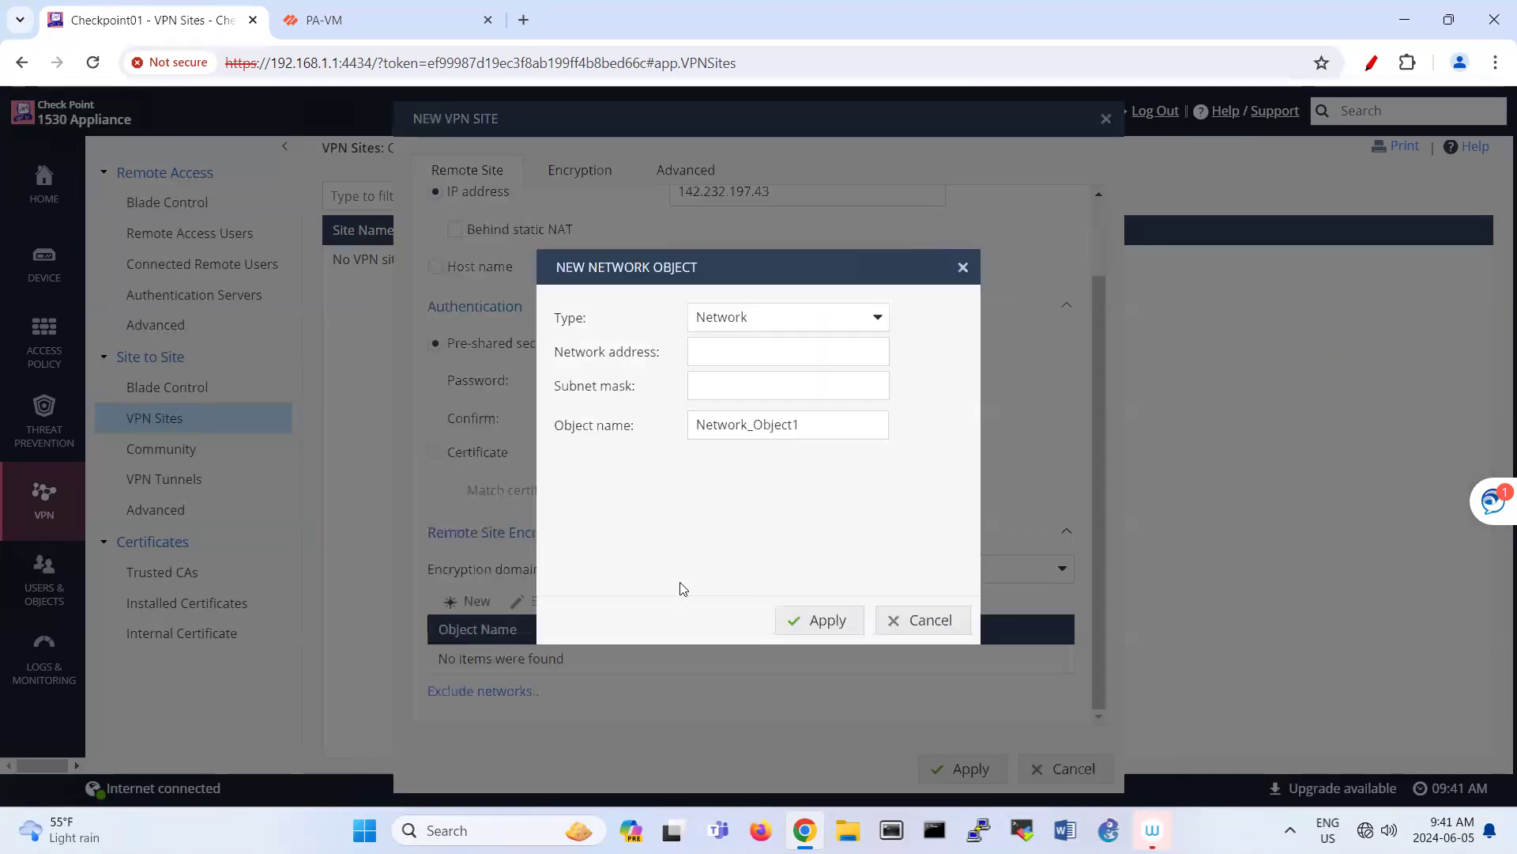
left_click(727, 363)
type("192.168.40.0")
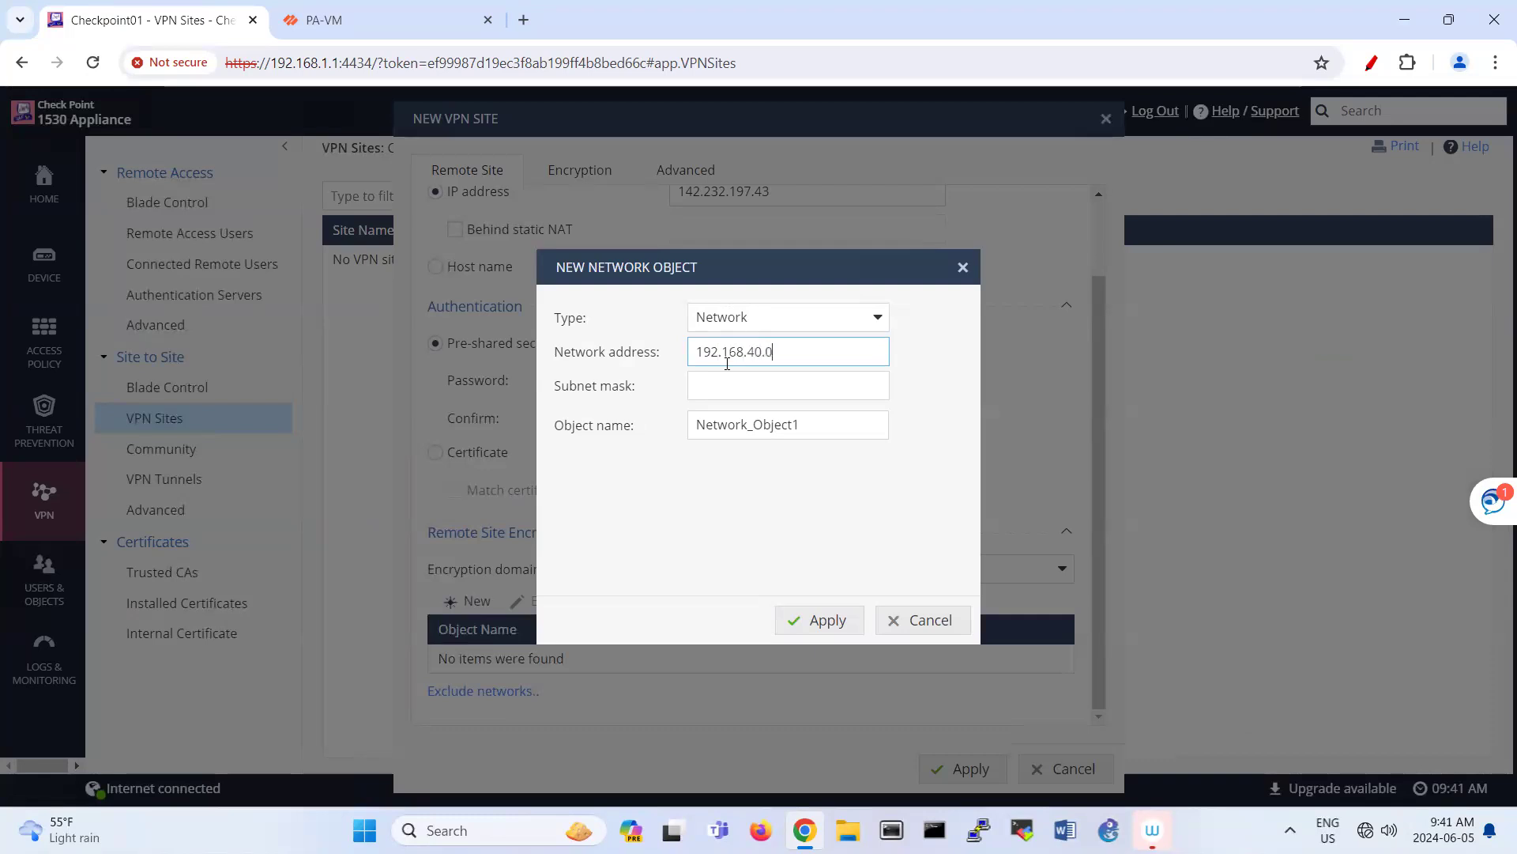
key("Tab")
type("24")
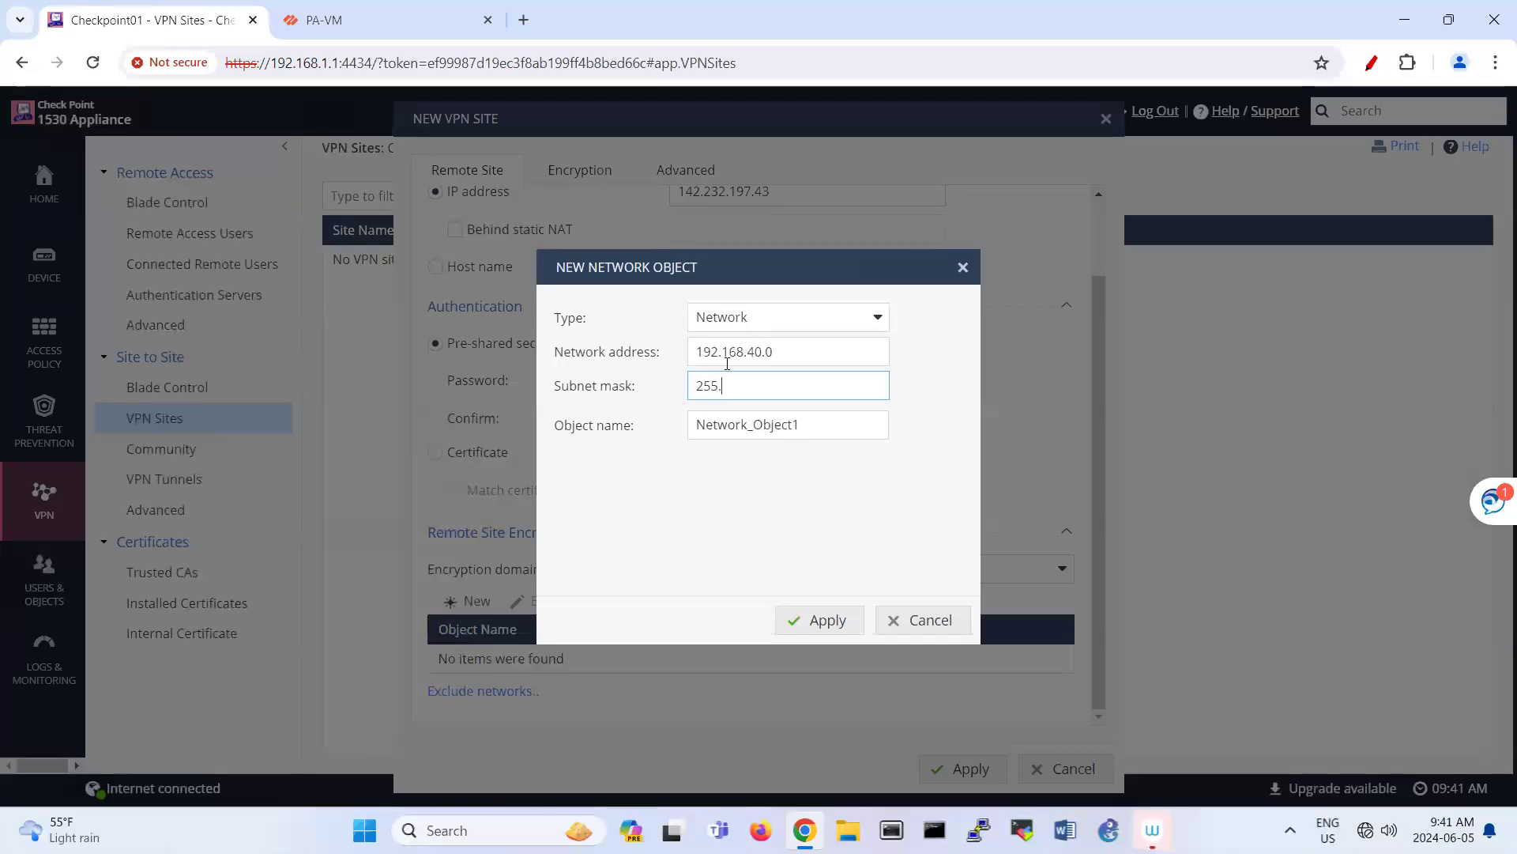
type("5.255.255.0")
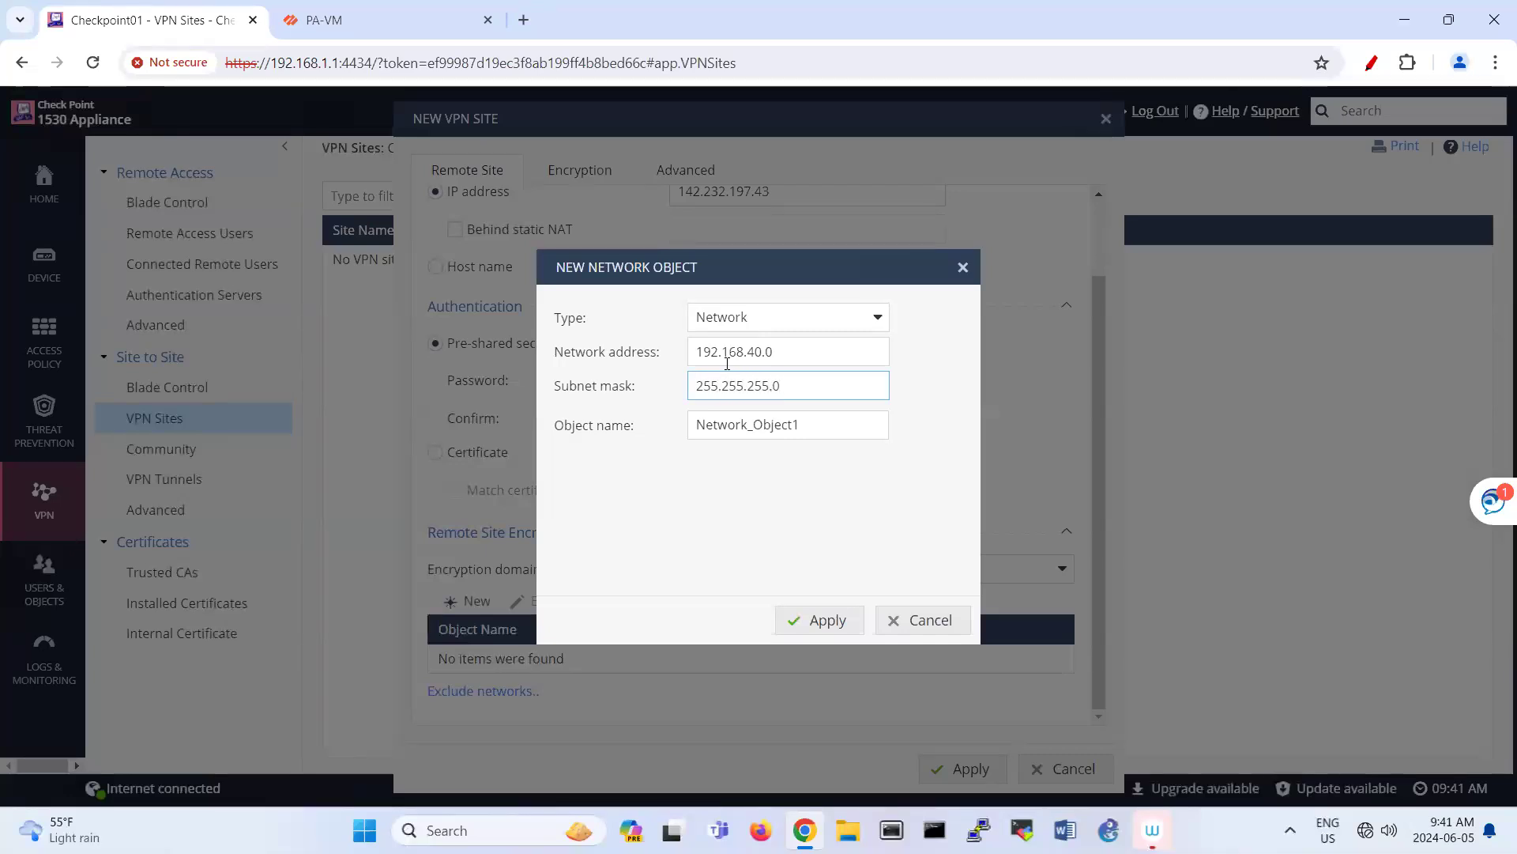
left_click(805, 618)
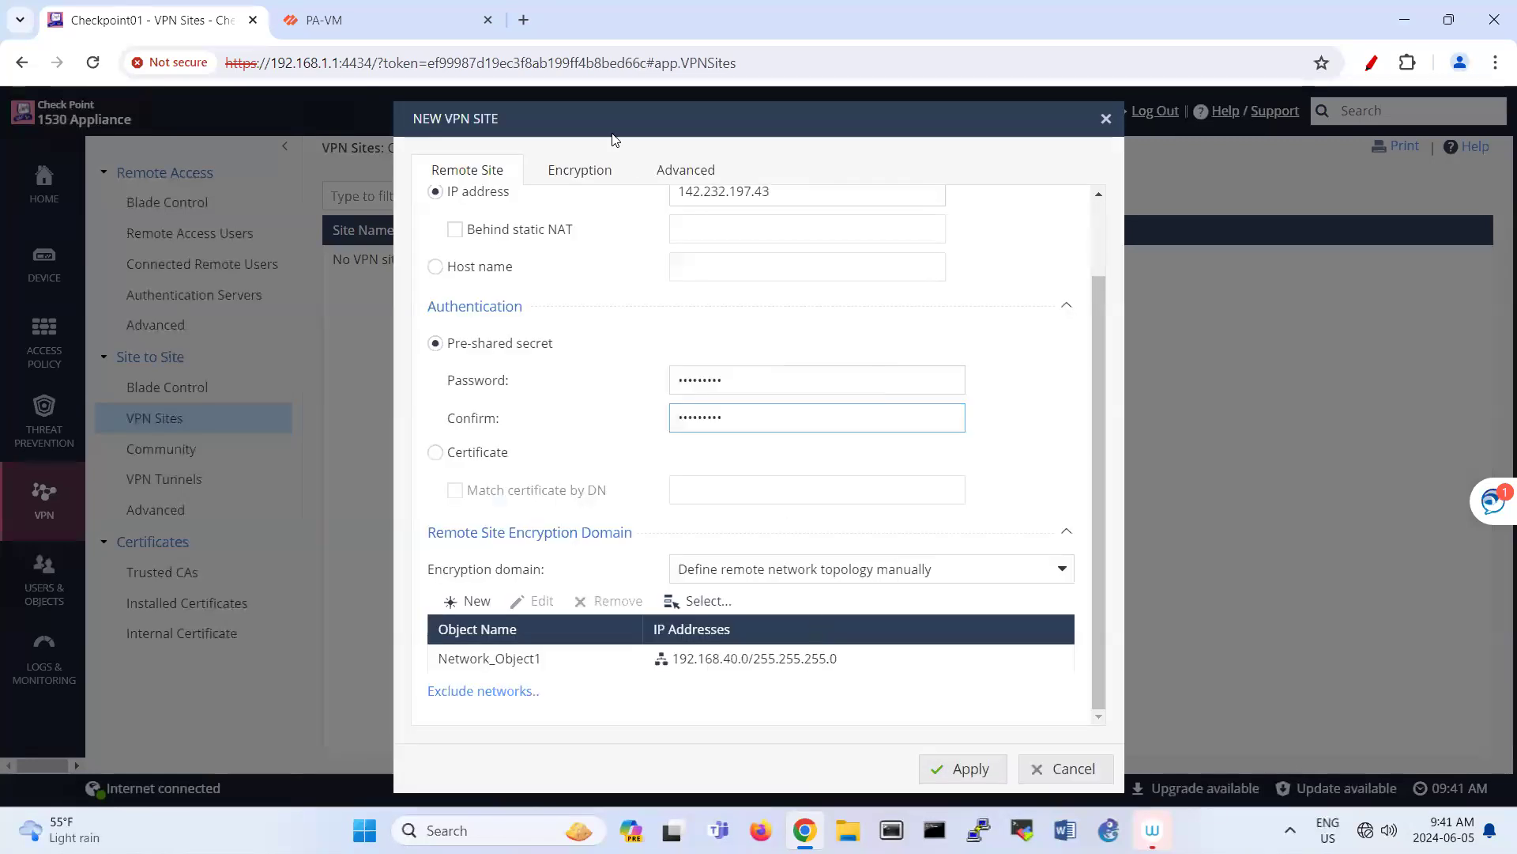
Step: Mark the Palo peer 142.232.197.43 as not a Check Point gateway and apply the new site
left_click(583, 168)
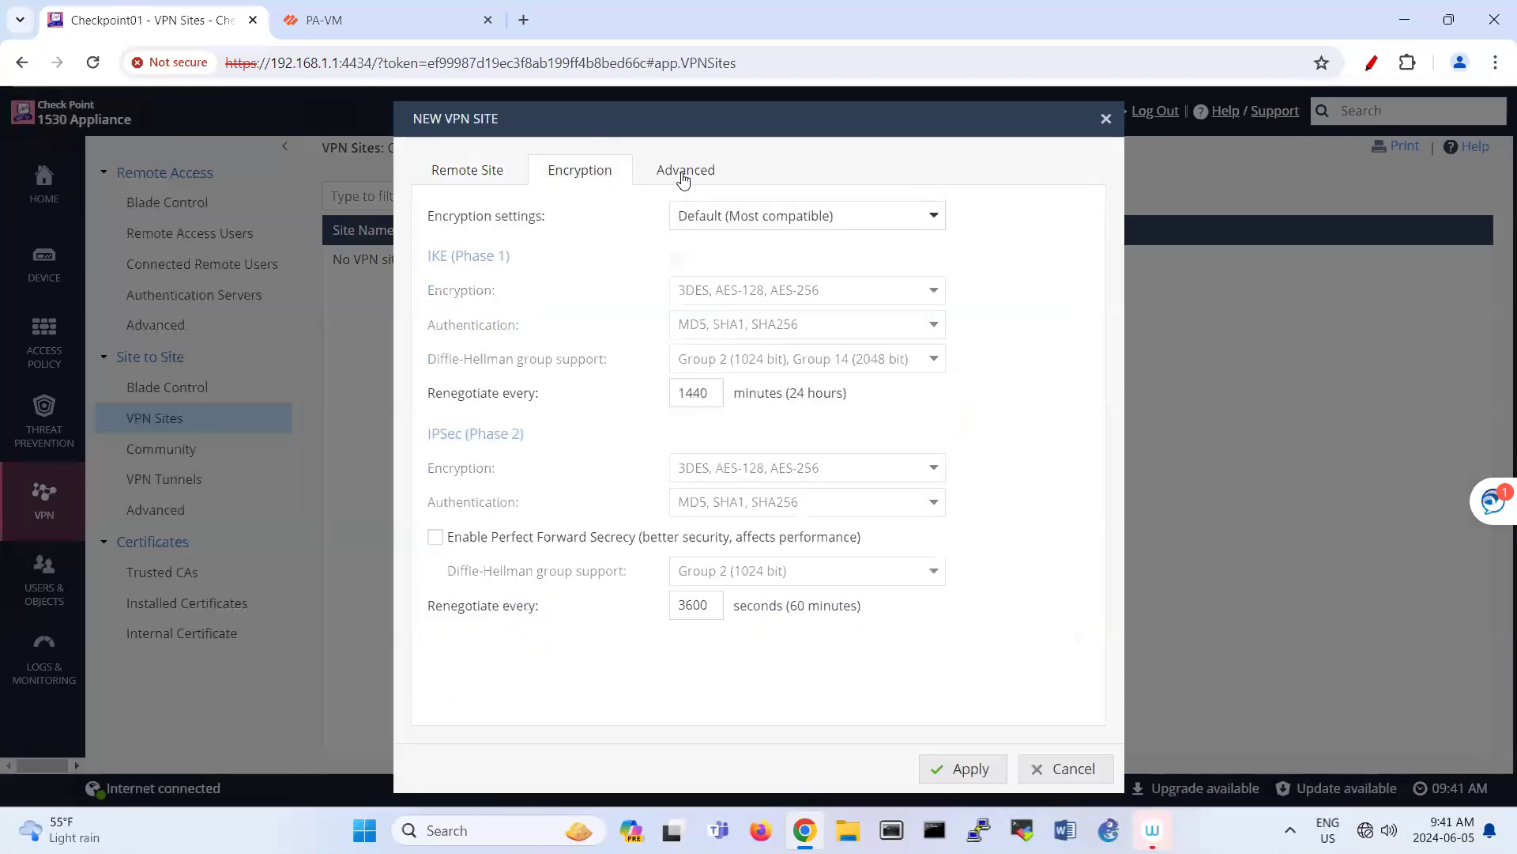
left_click(680, 172)
left_click(526, 249)
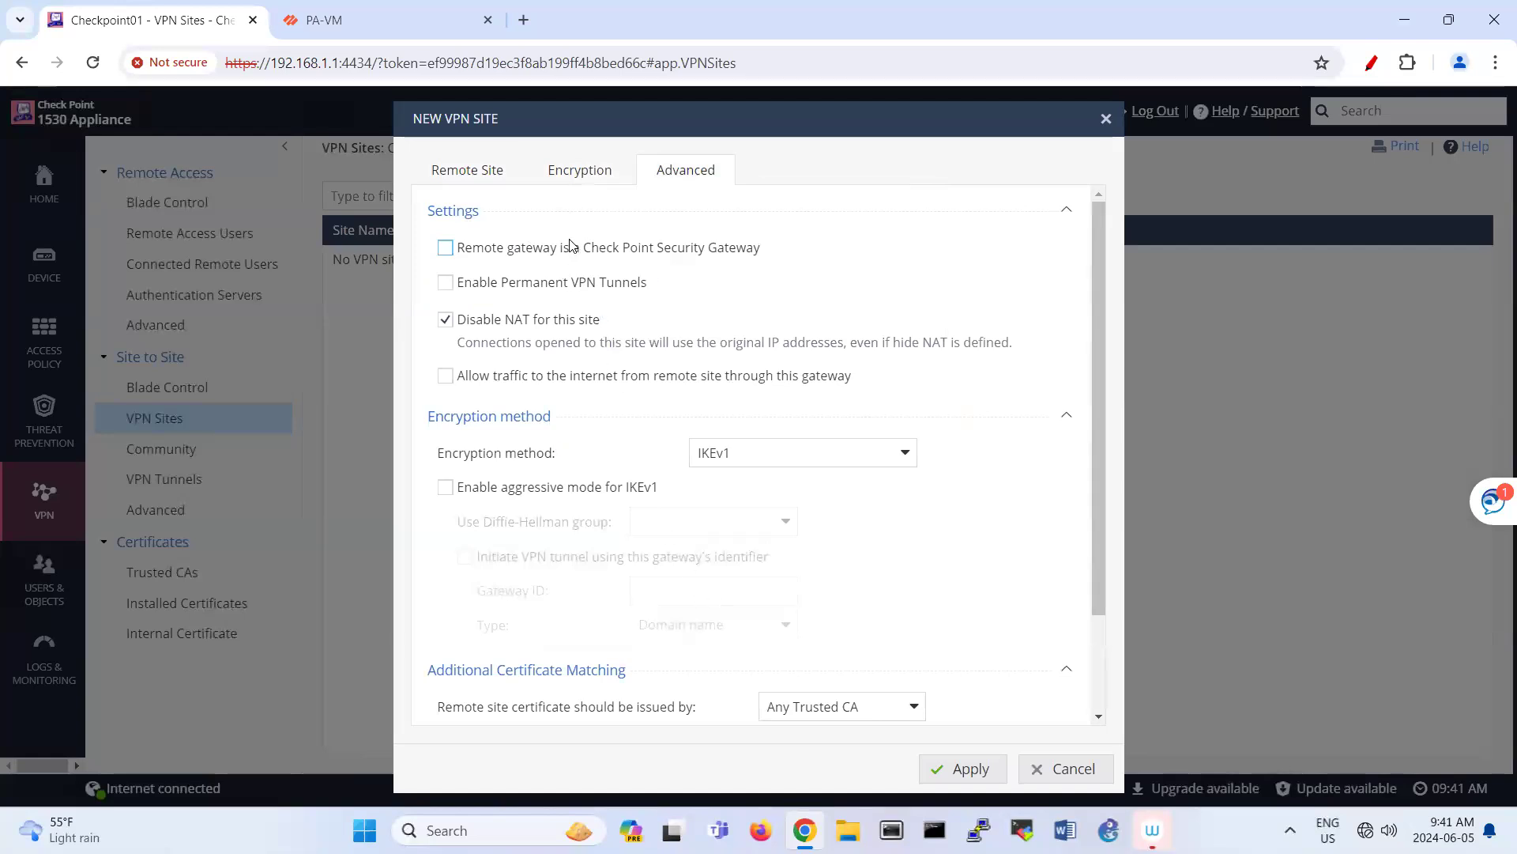
left_click(576, 180)
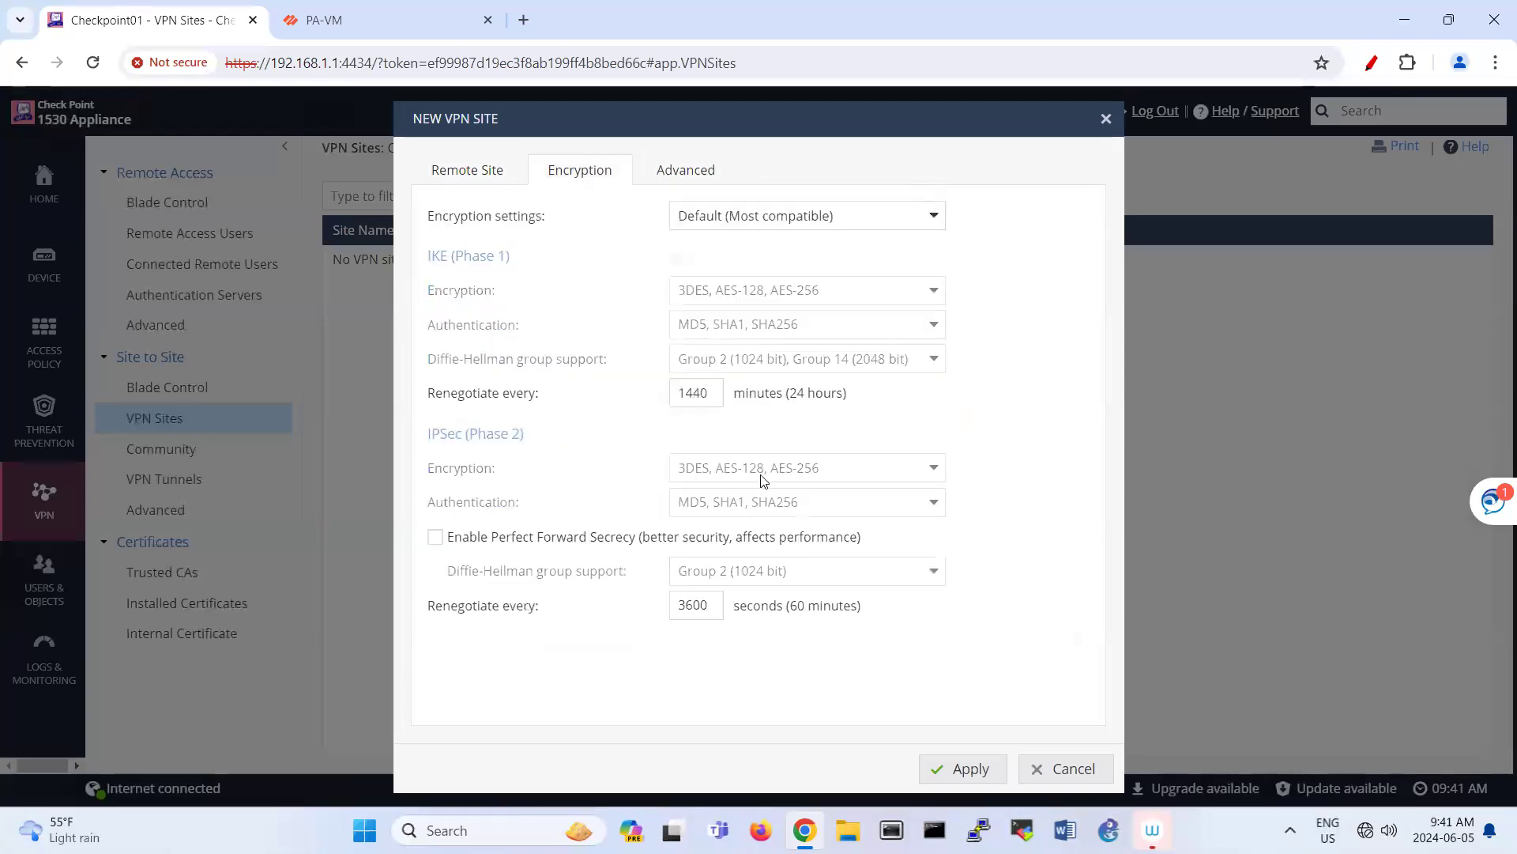
left_click(953, 766)
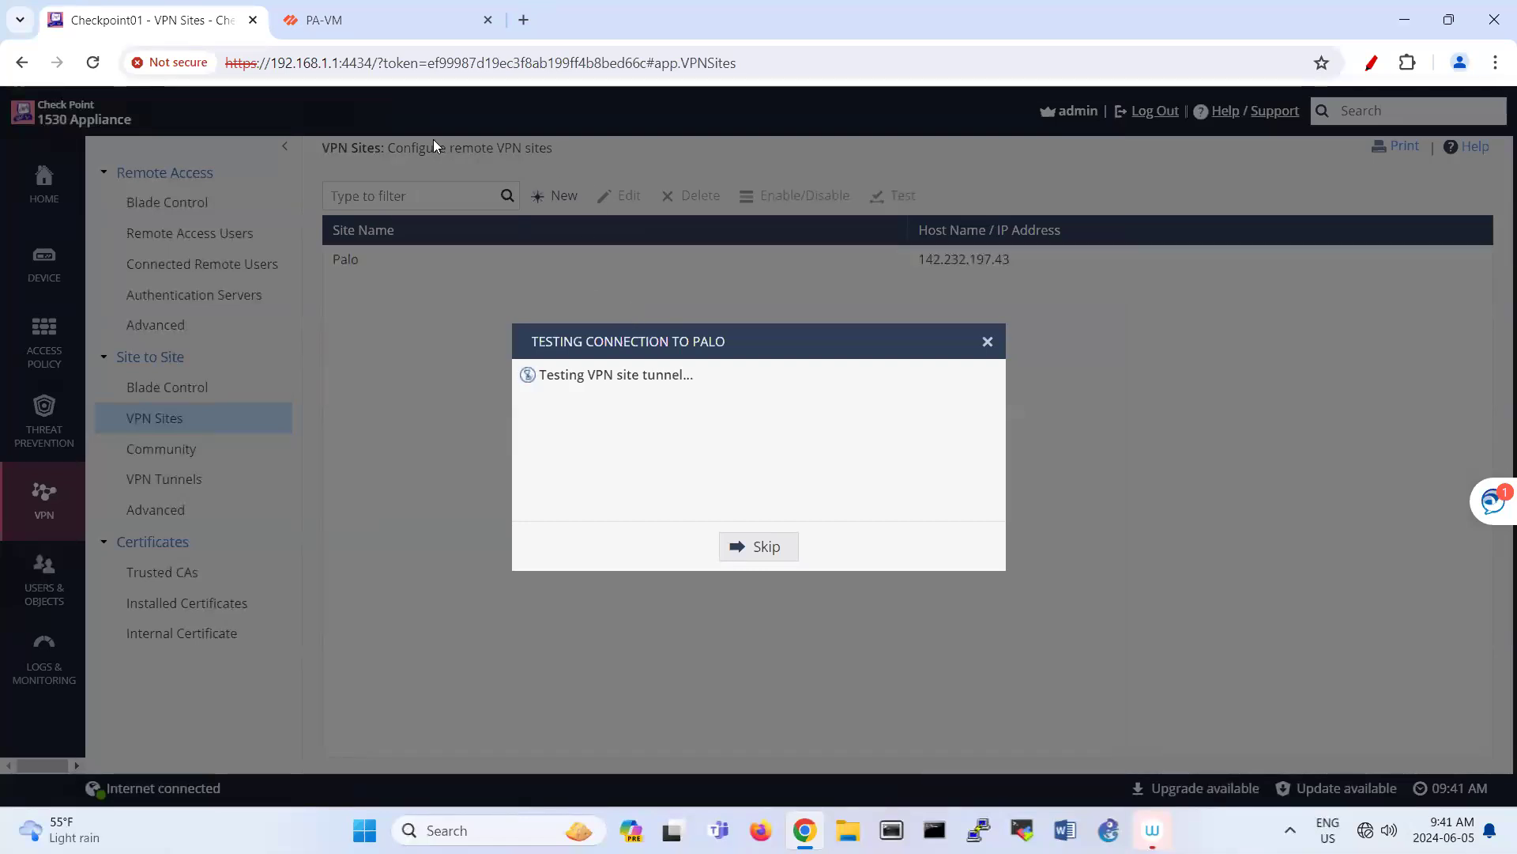
Step: On PA-VM, dismiss the interface status and commit status dialogs
left_click(395, 28)
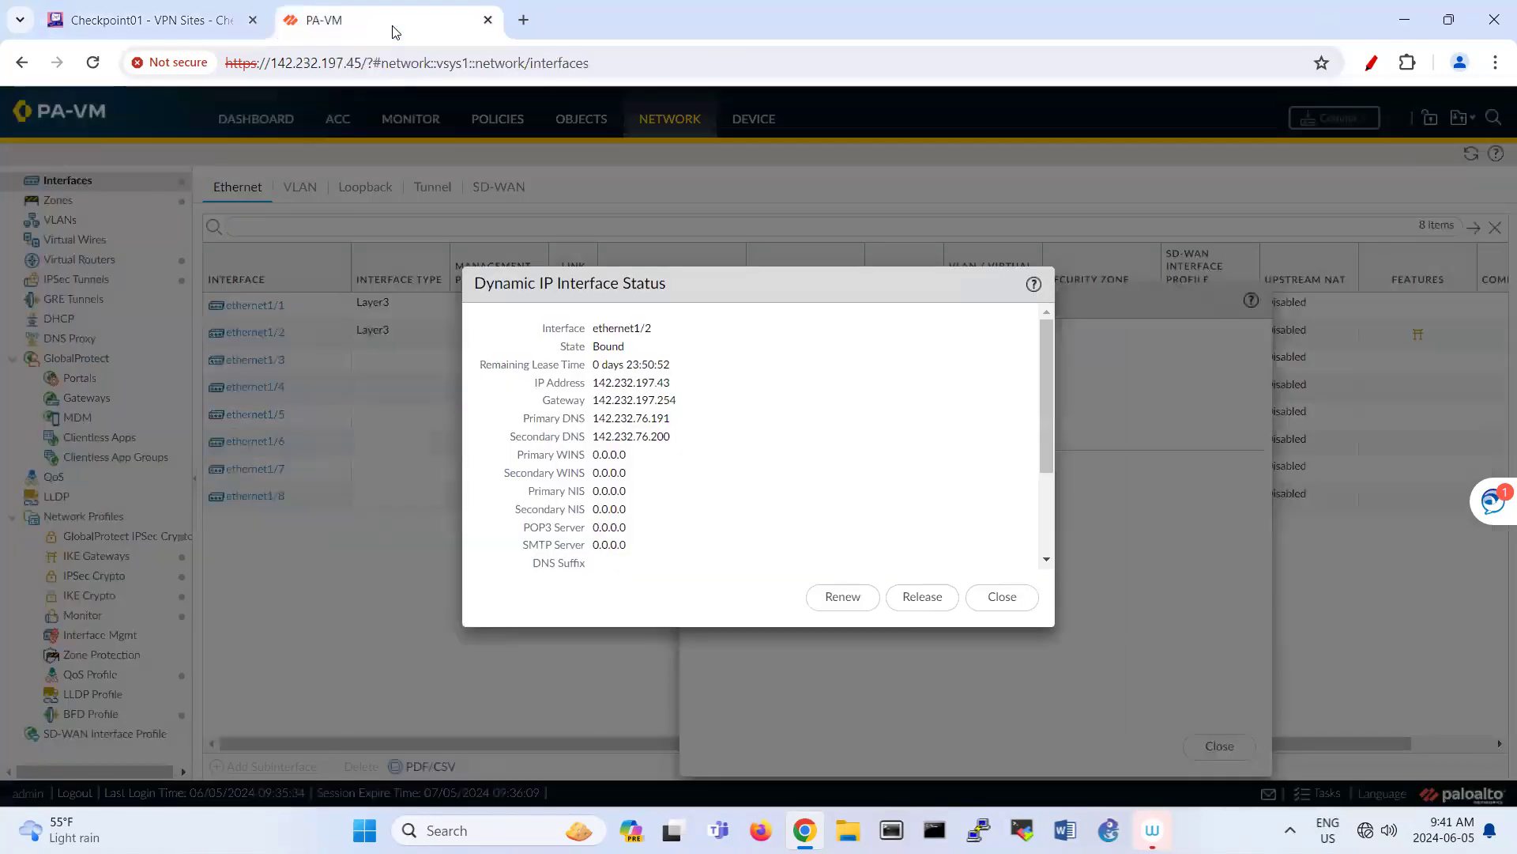
left_click(1001, 596)
left_click(1217, 745)
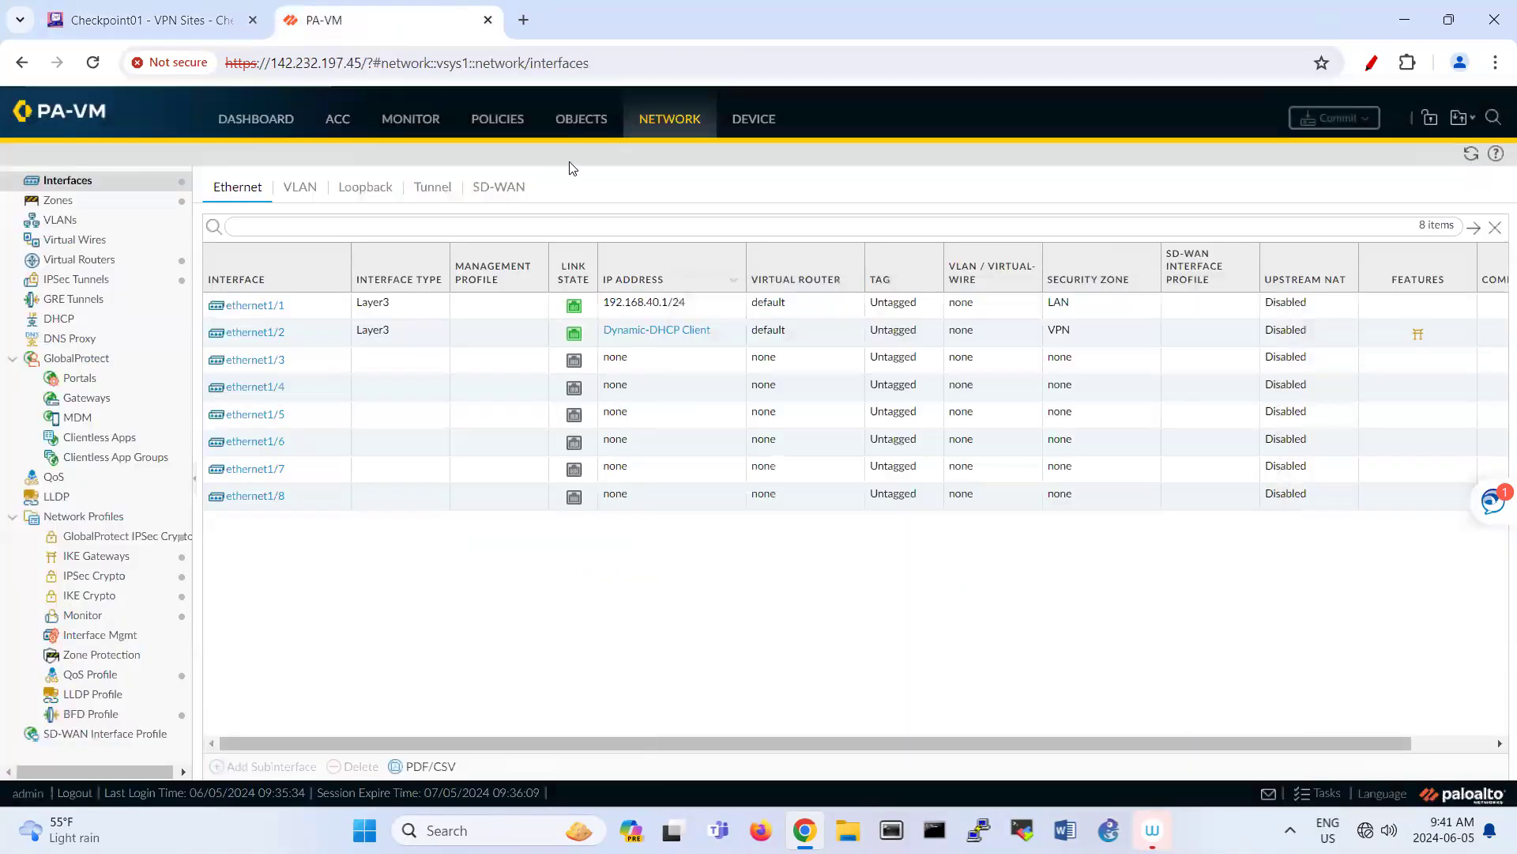
Step: Enable Tunnel1 under Network > IPSec Tunnels and commit the configuration
left_click(144, 280)
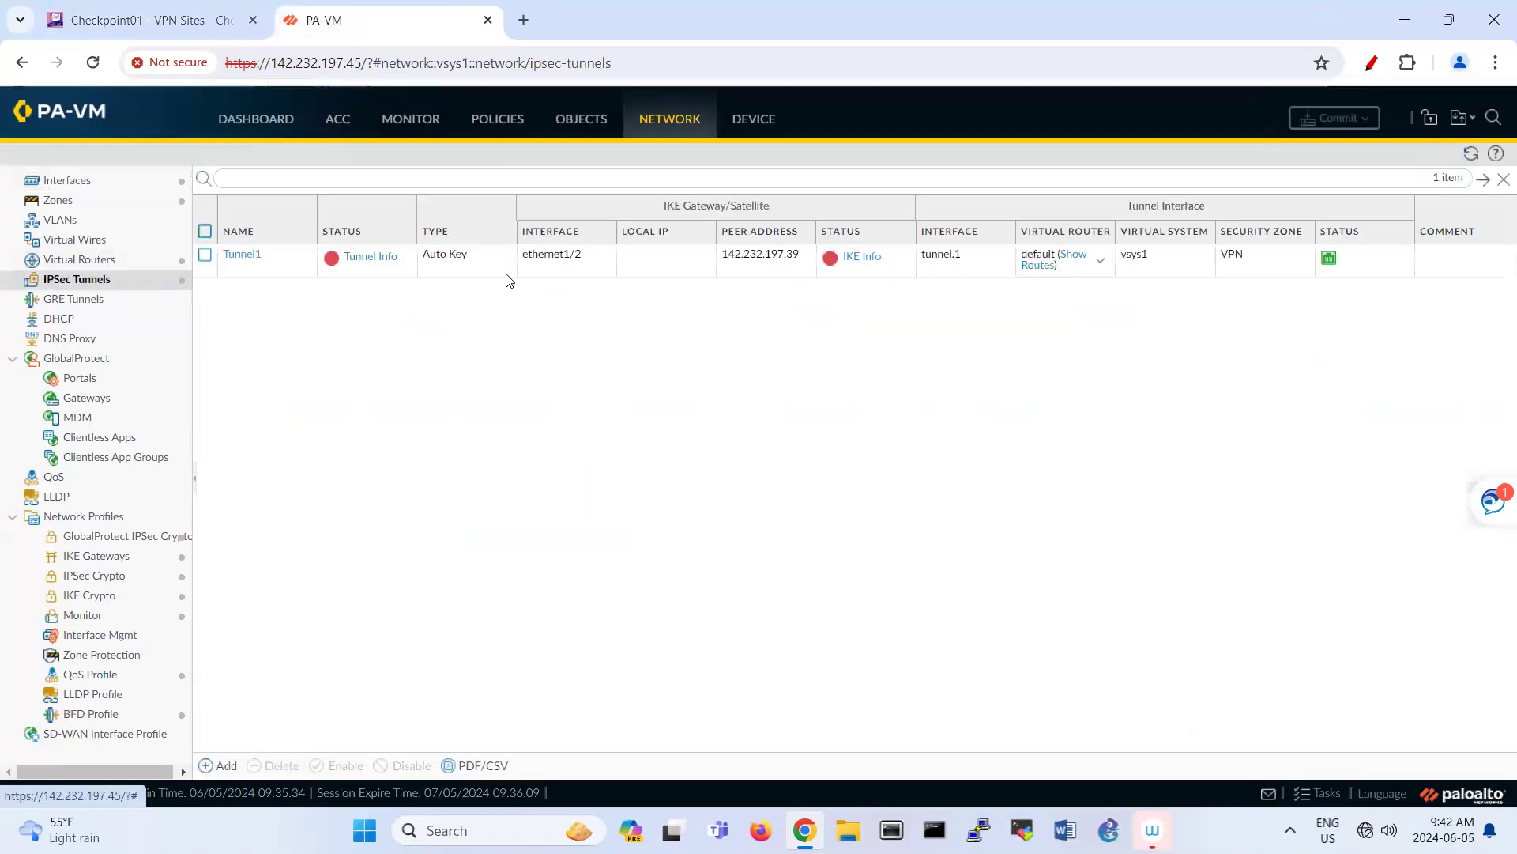
left_click(205, 254)
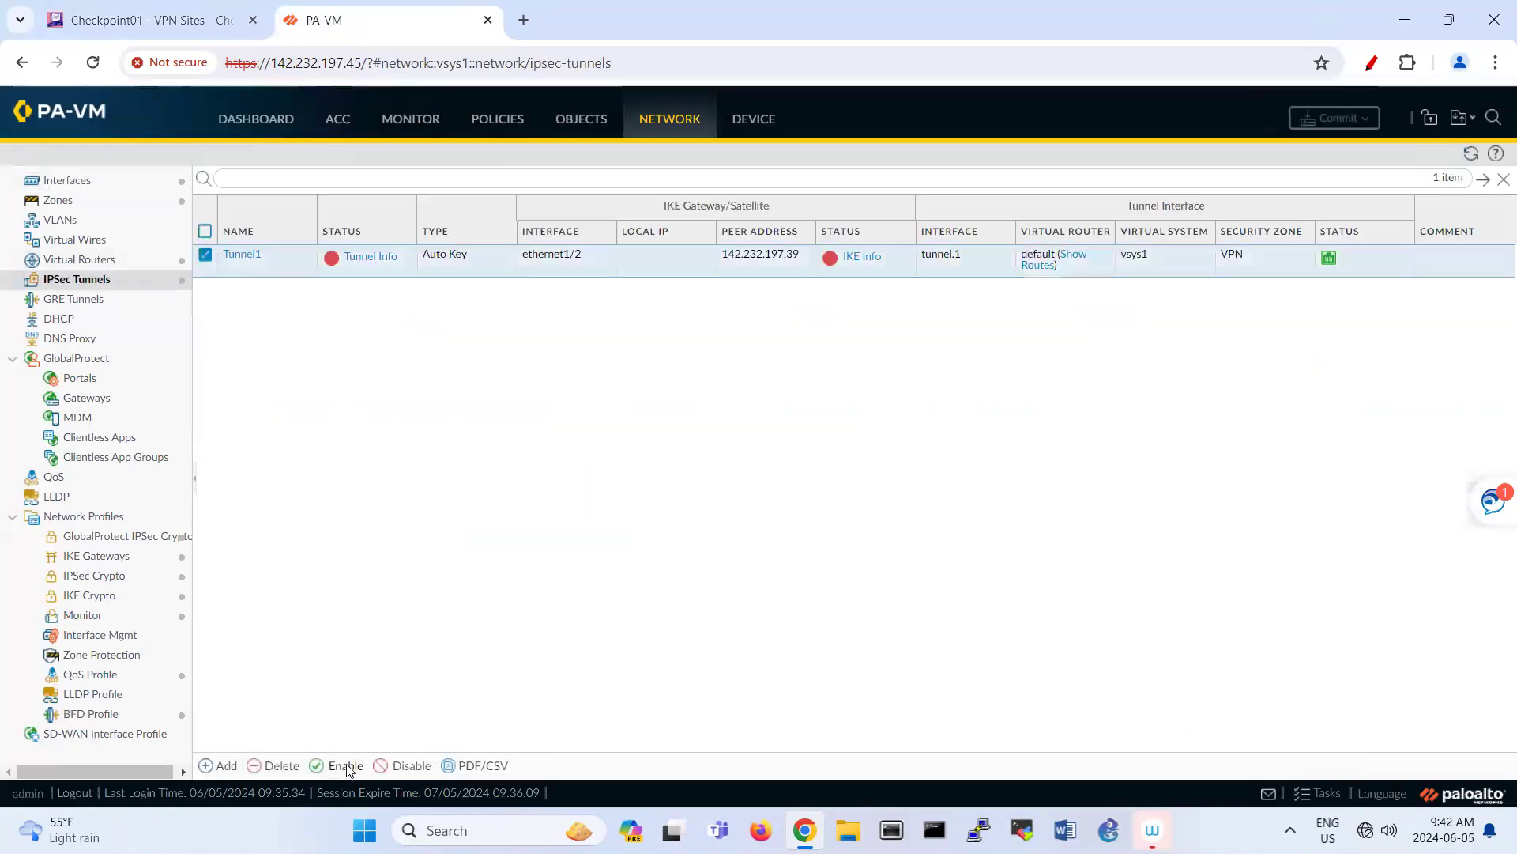
left_click(344, 765)
left_click(710, 496)
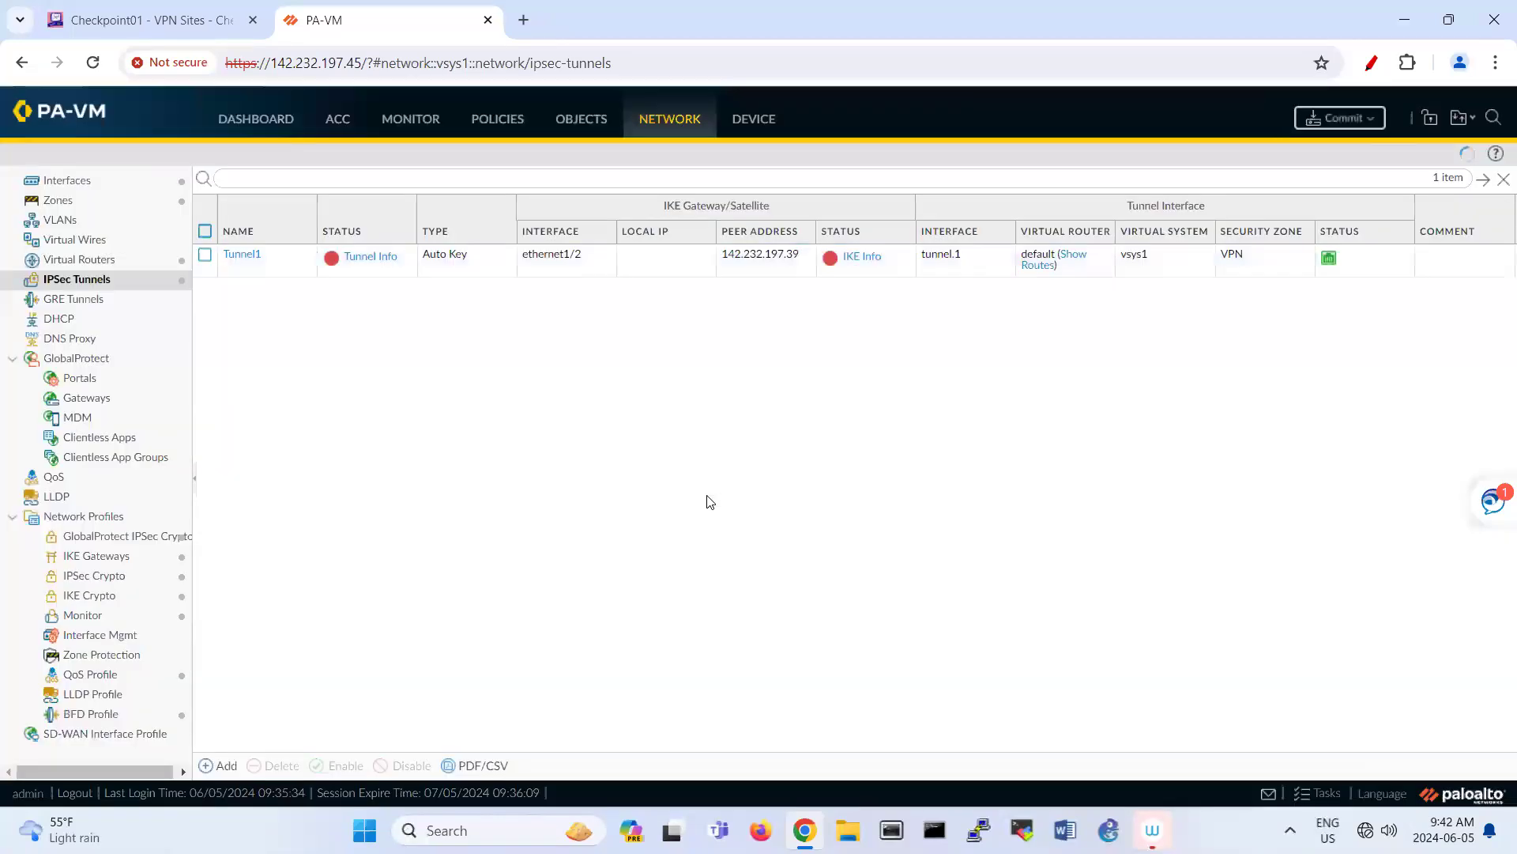
left_click(1339, 120)
left_click(926, 666)
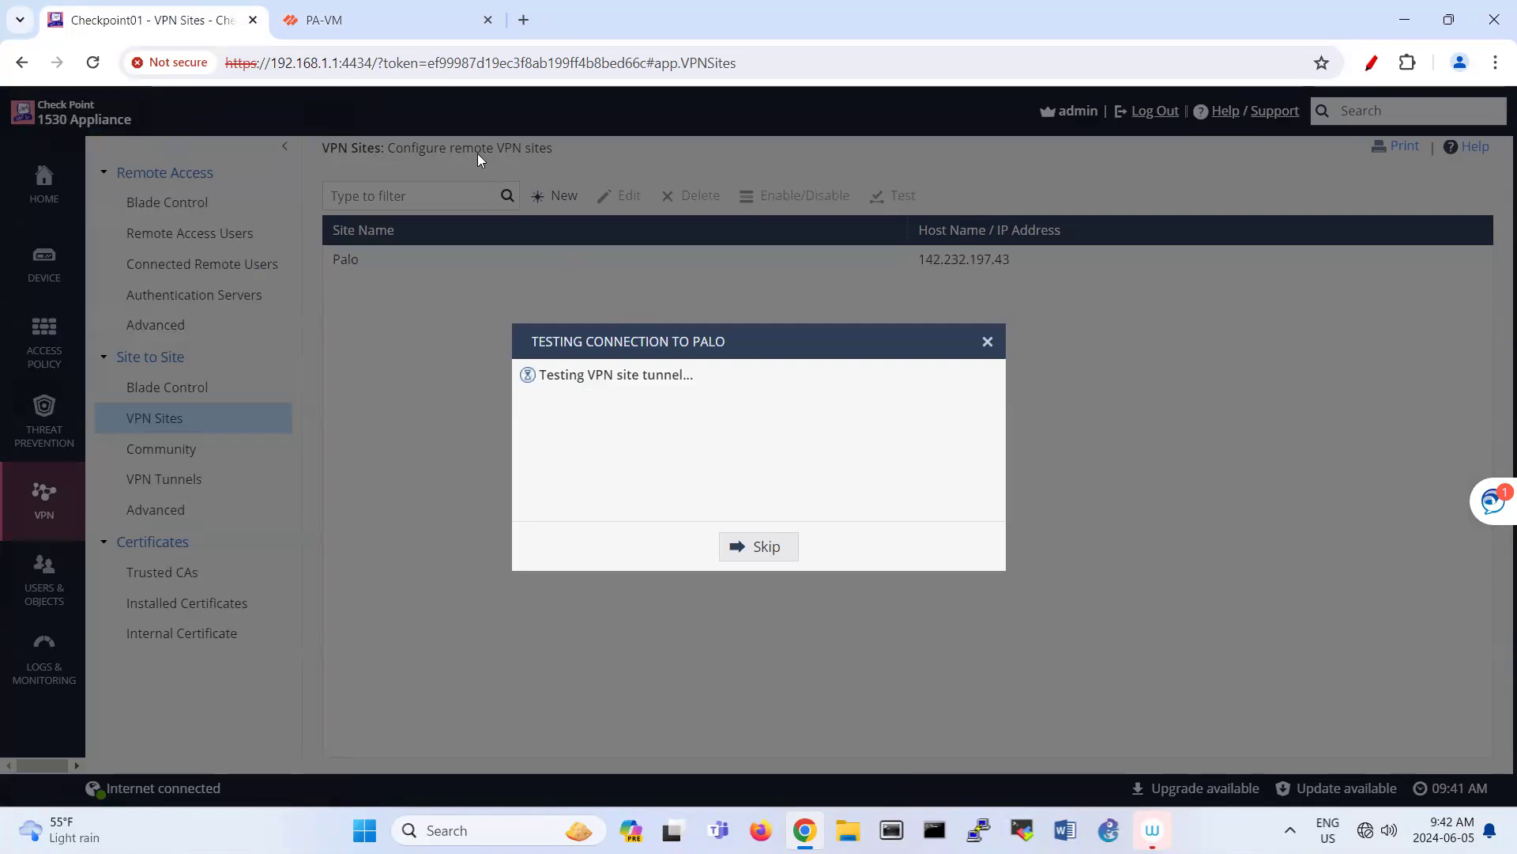
Step: Dismiss the failed Check Point tunnel test, see Palo at IKE Phase 1, then follow PA-VM's commit
left_click(392, 28)
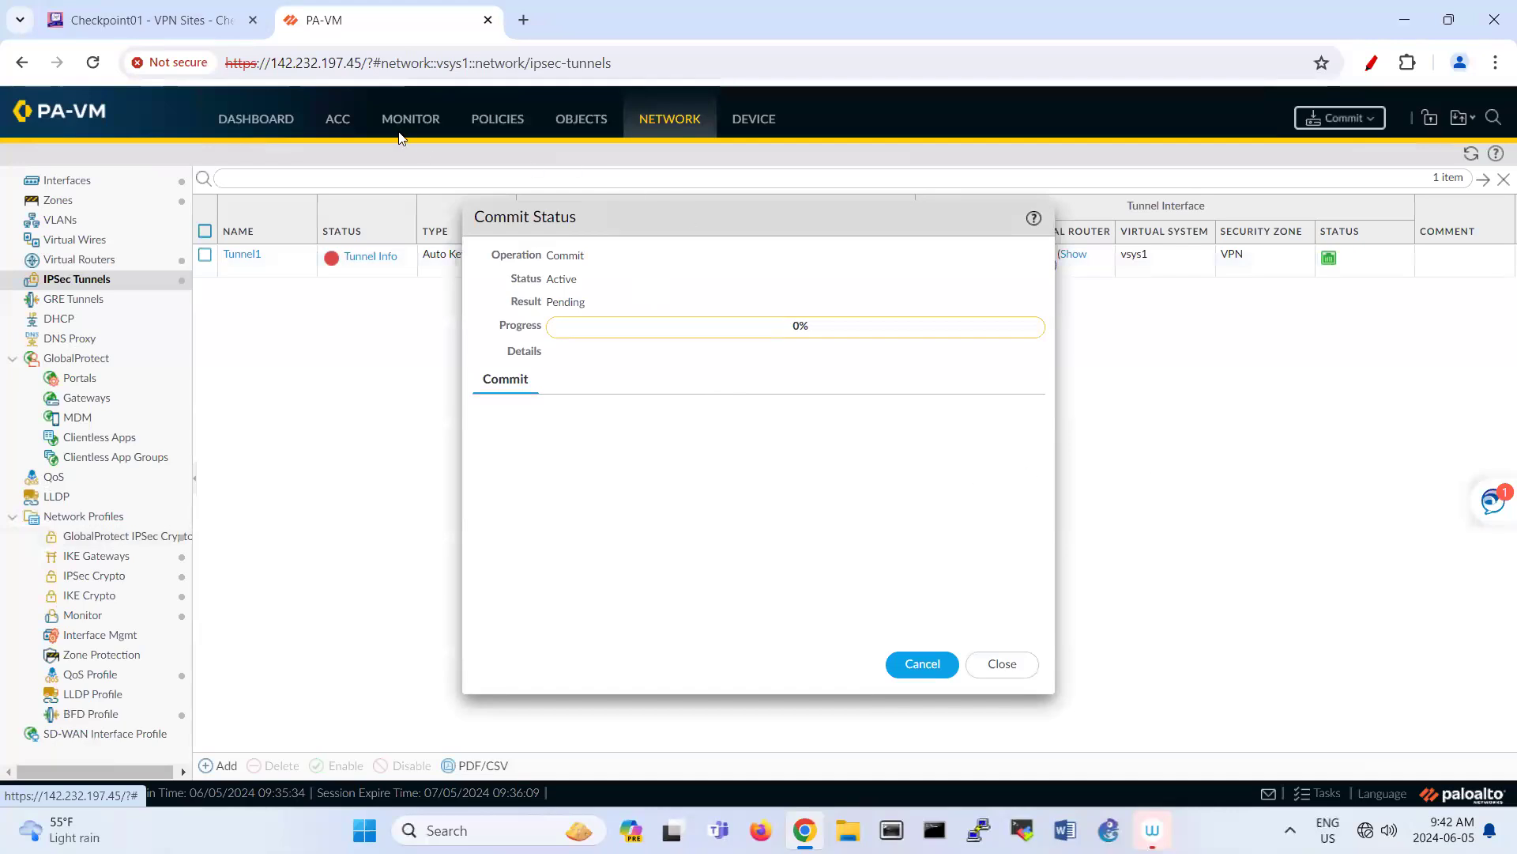
left_click(196, 28)
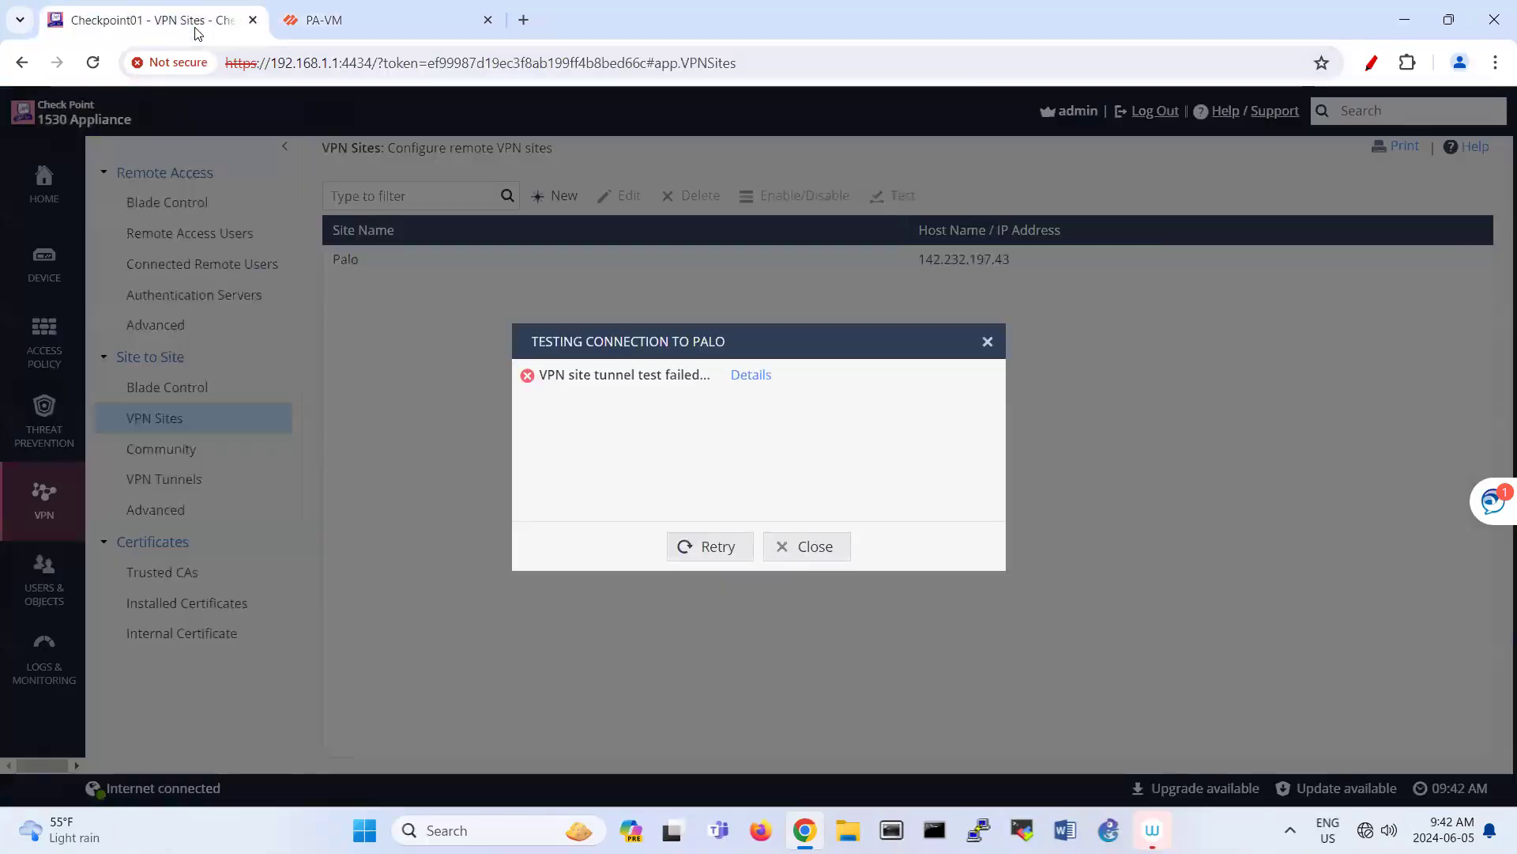
left_click(806, 560)
left_click(192, 483)
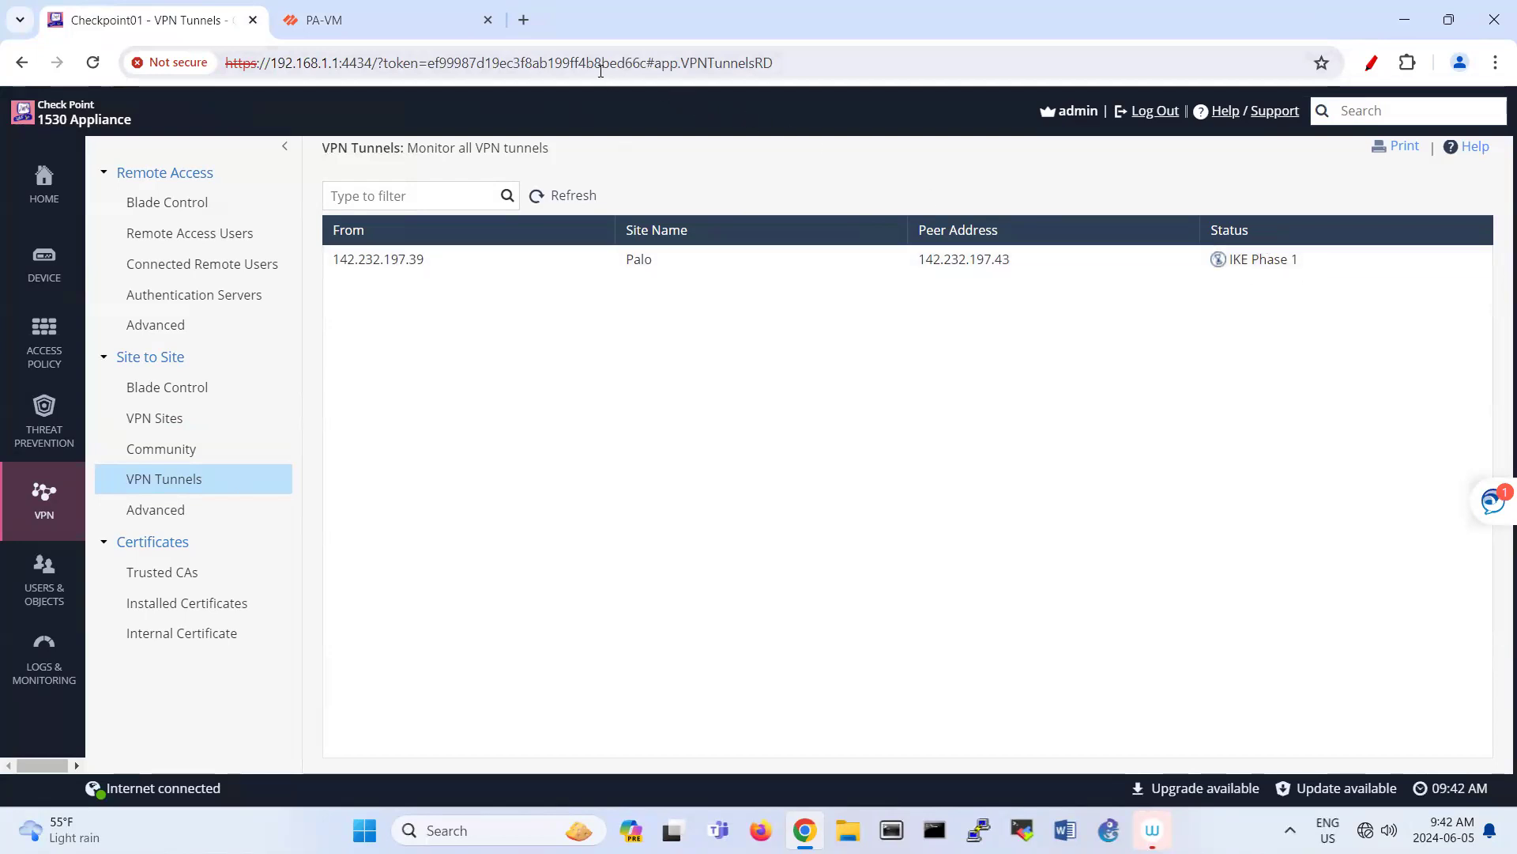
left_click(413, 32)
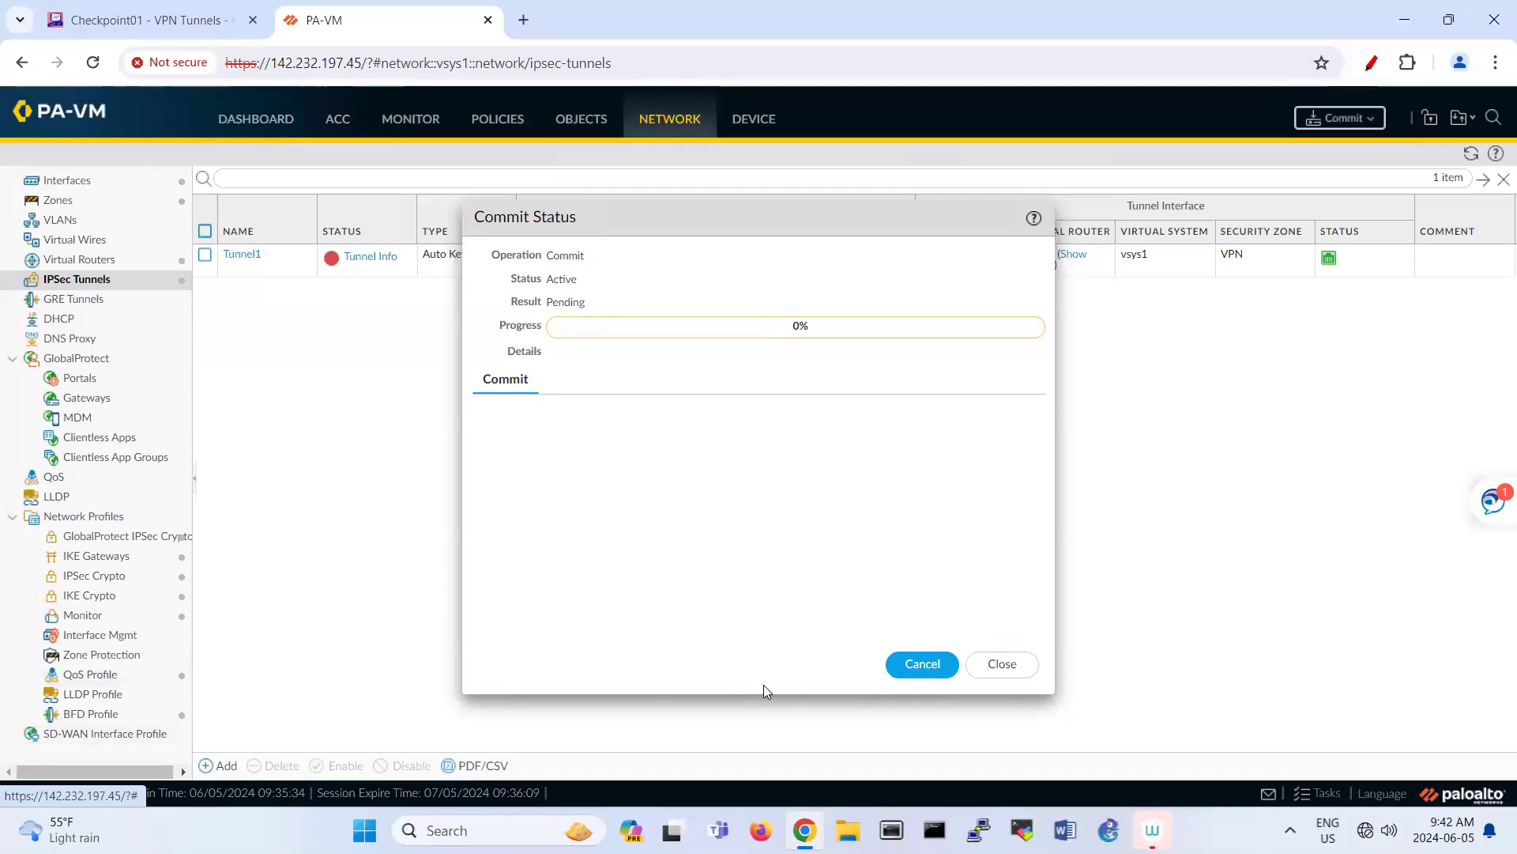
left_click_drag(624, 219, 803, 173)
Step: Check the Check Point's WAN IP address on the Internet page, then return to VPN Tunnels
left_click(108, 23)
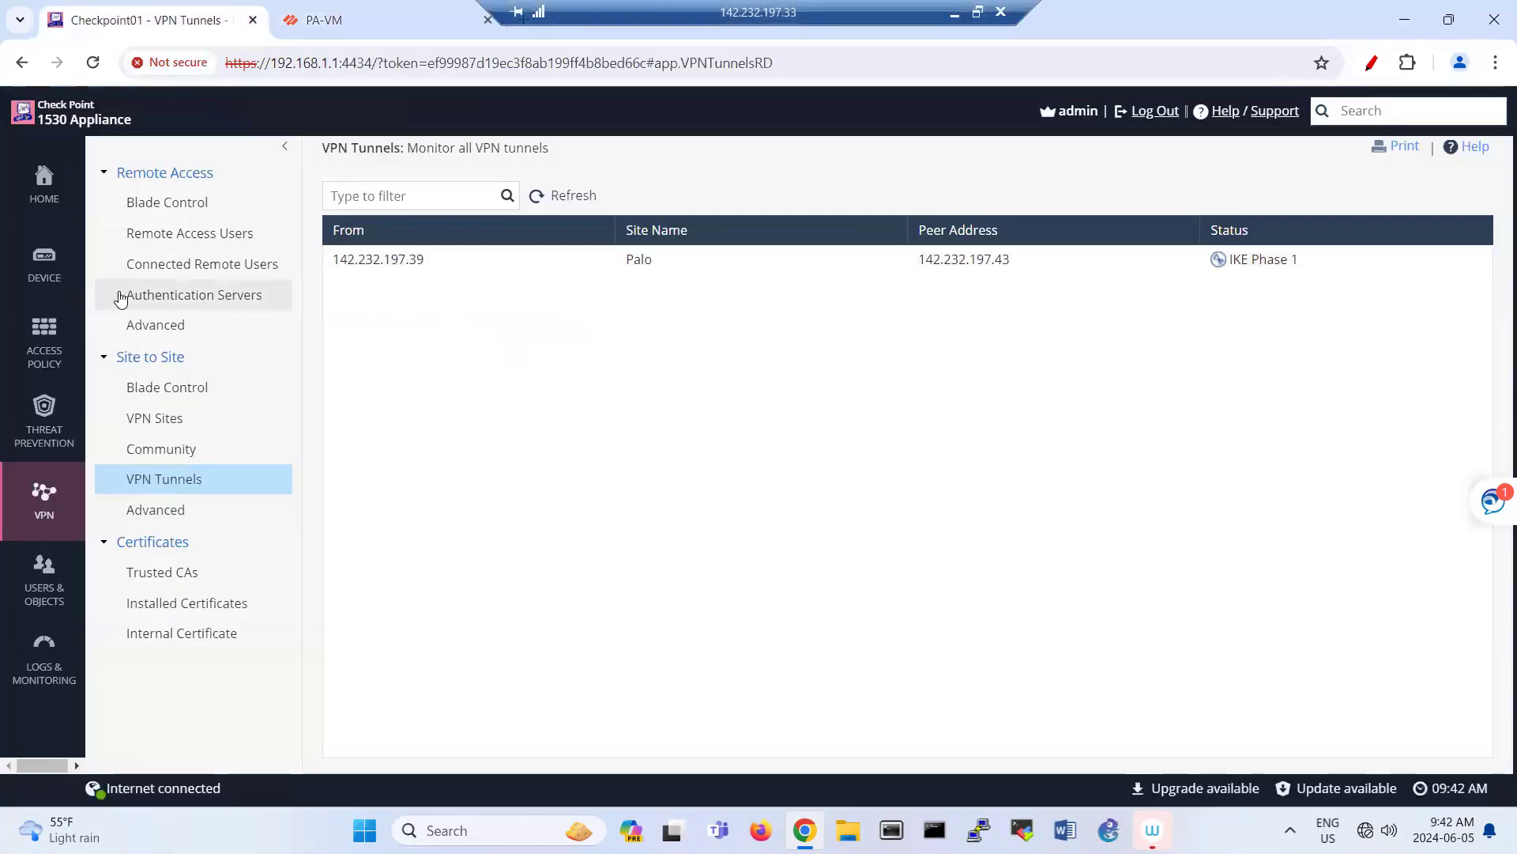
mouse_move(57, 290)
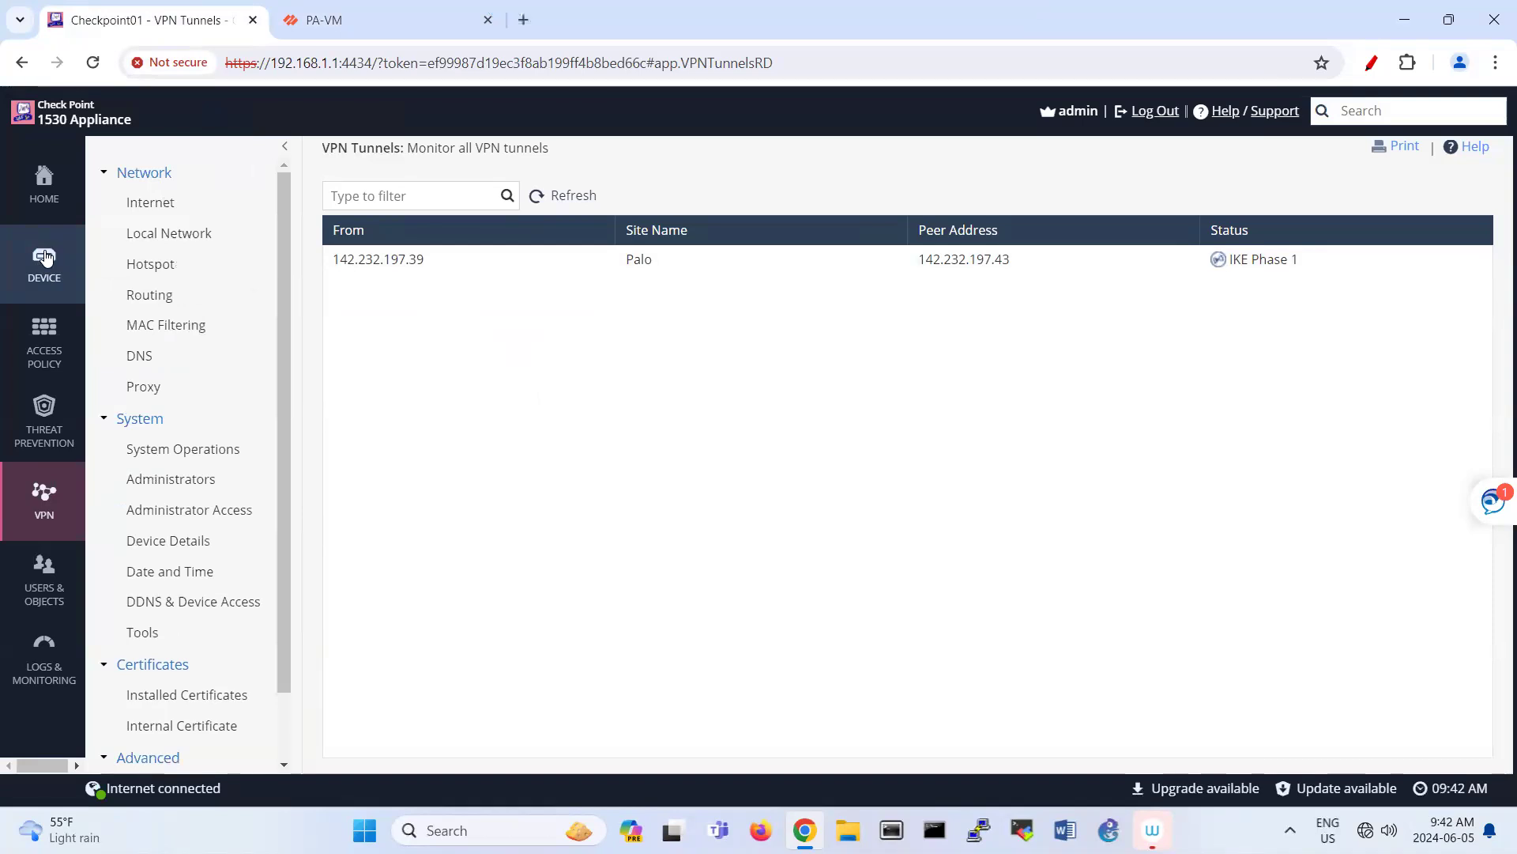
left_click(215, 207)
left_click_drag(626, 220, 678, 212)
mouse_move(56, 497)
left_click(205, 478)
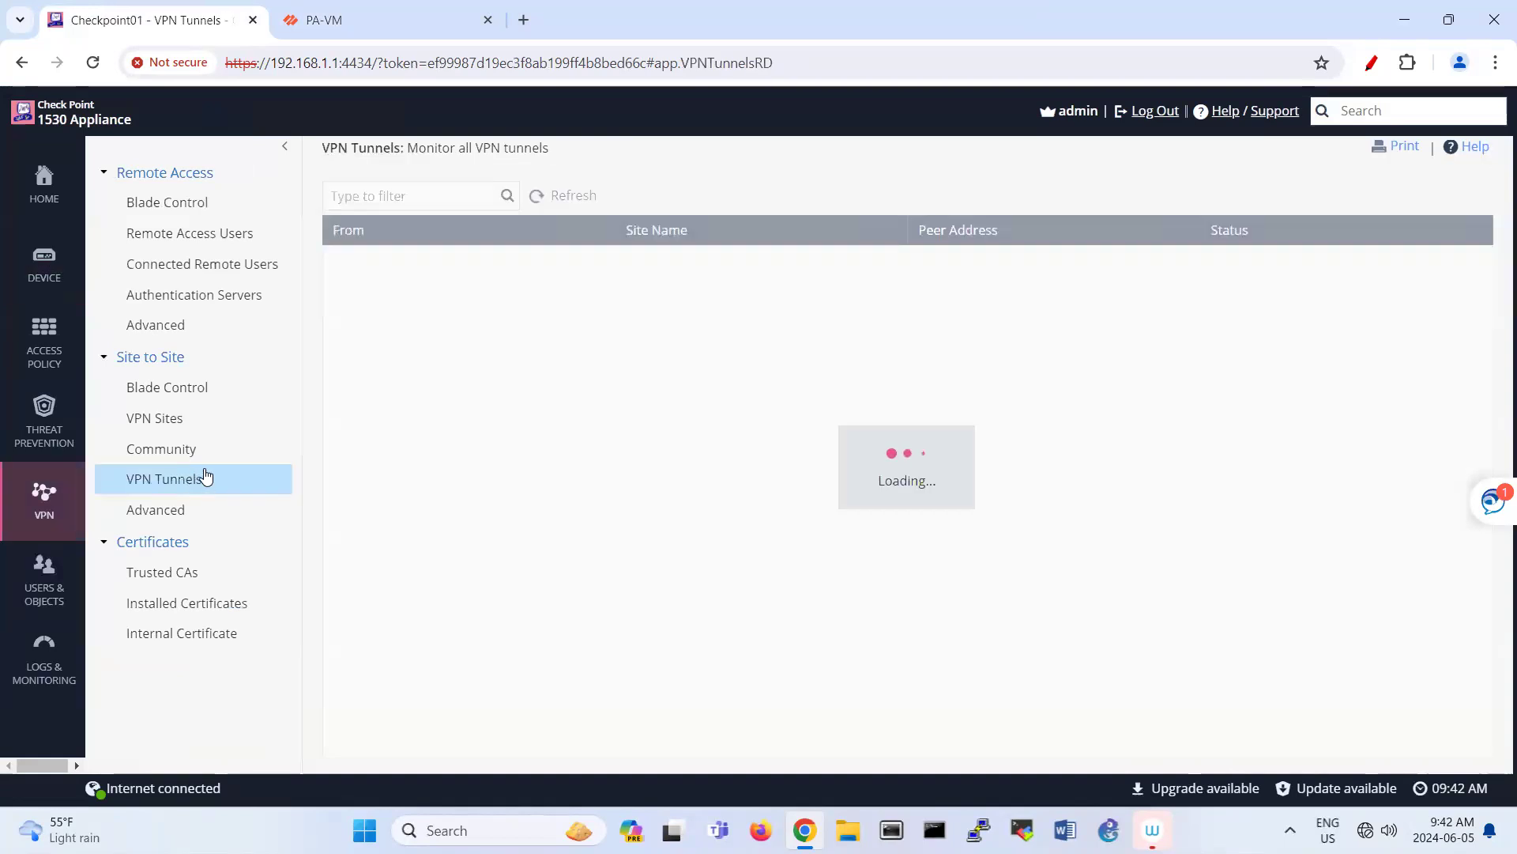
left_click(361, 36)
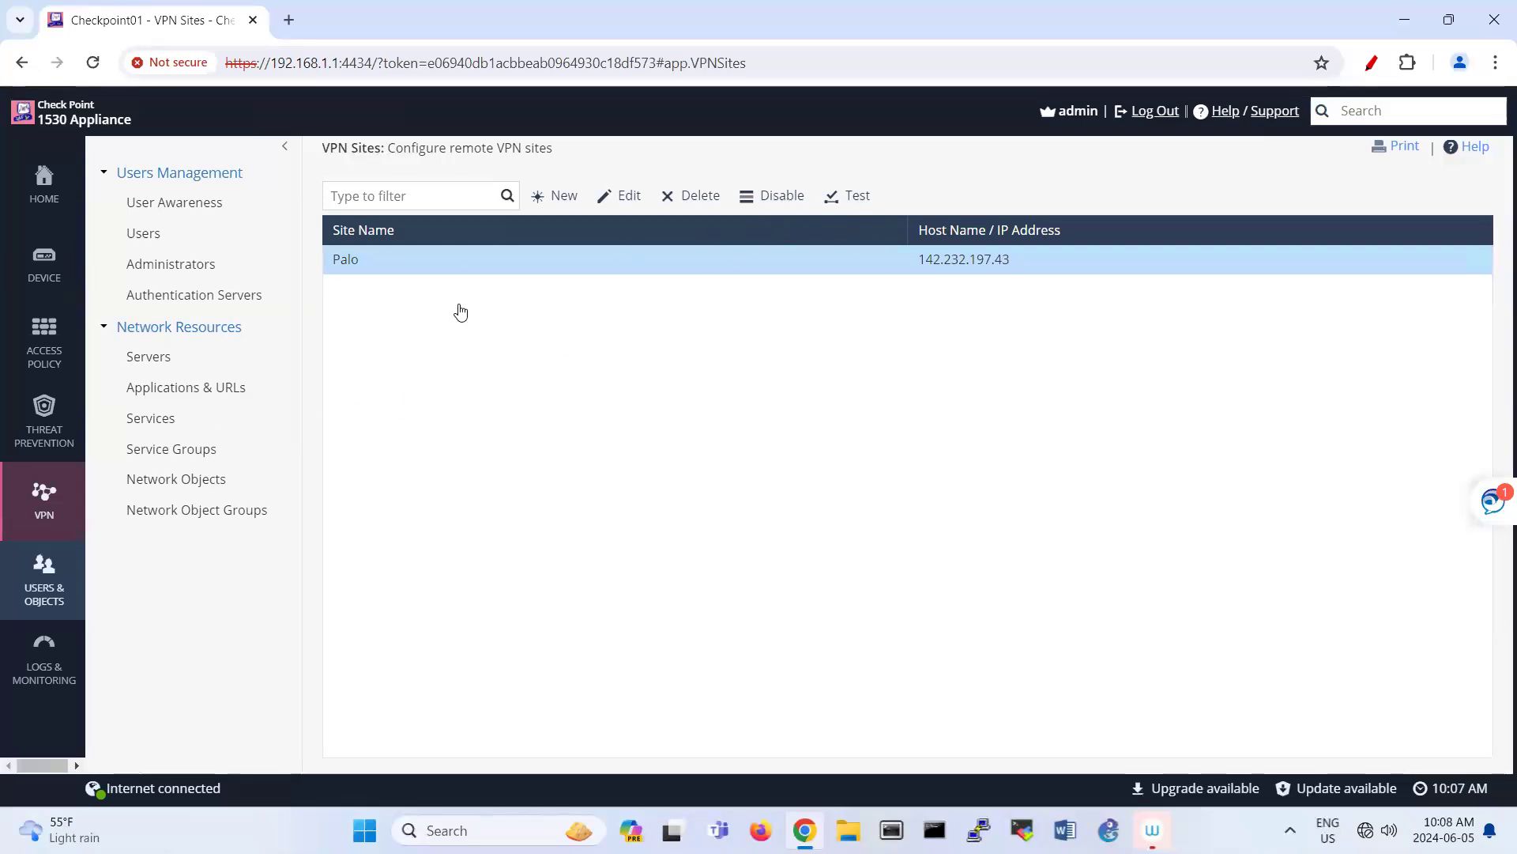
Step: Reopen Check Point's VPN Tunnels monitor to find the Palo tunnel to 142.232.197.43 Active
left_click(55, 503)
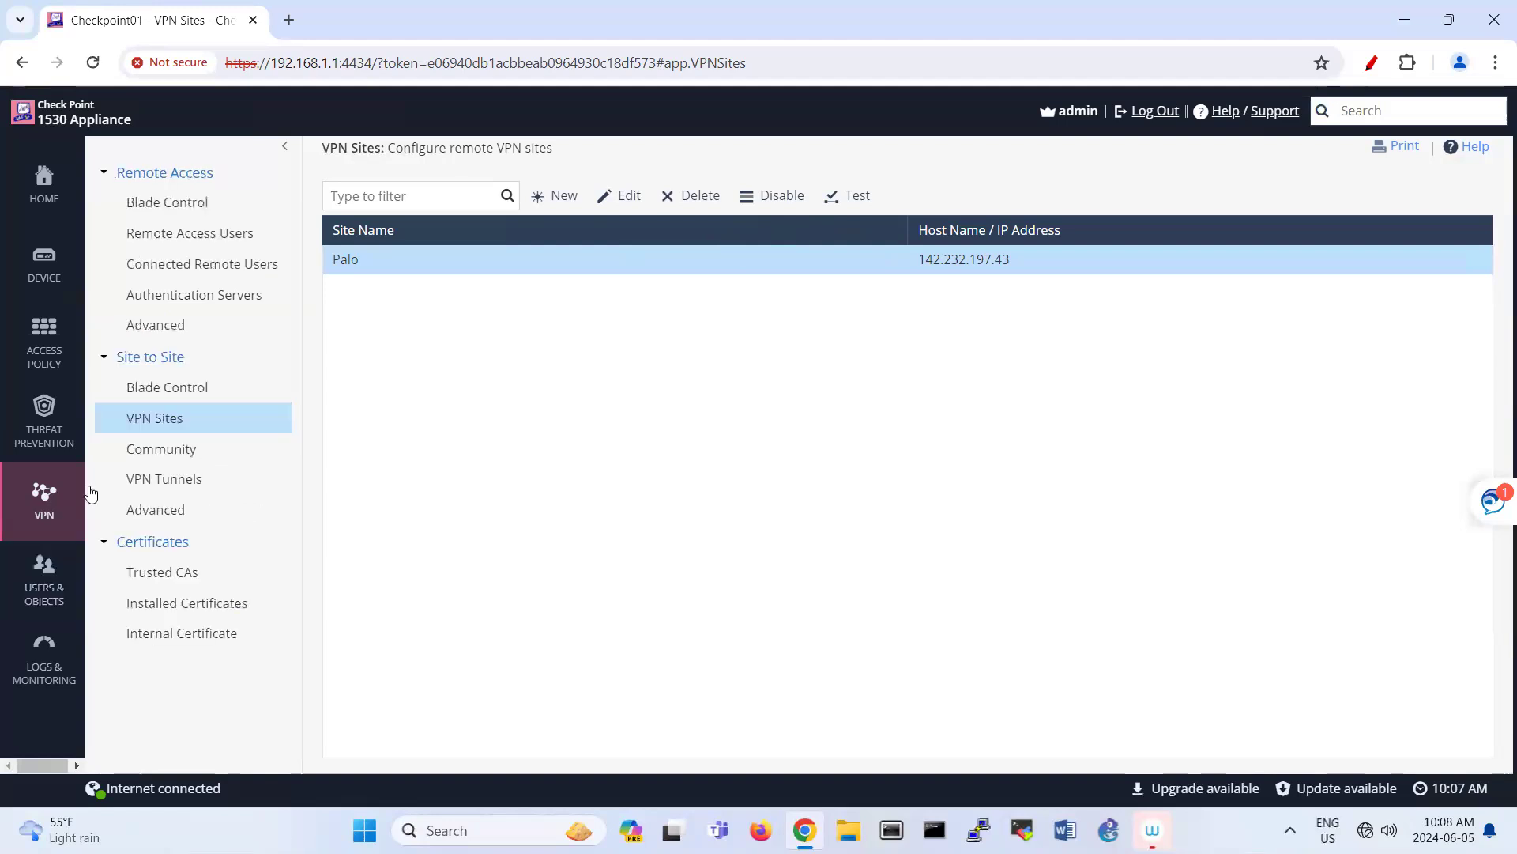
left_click(190, 488)
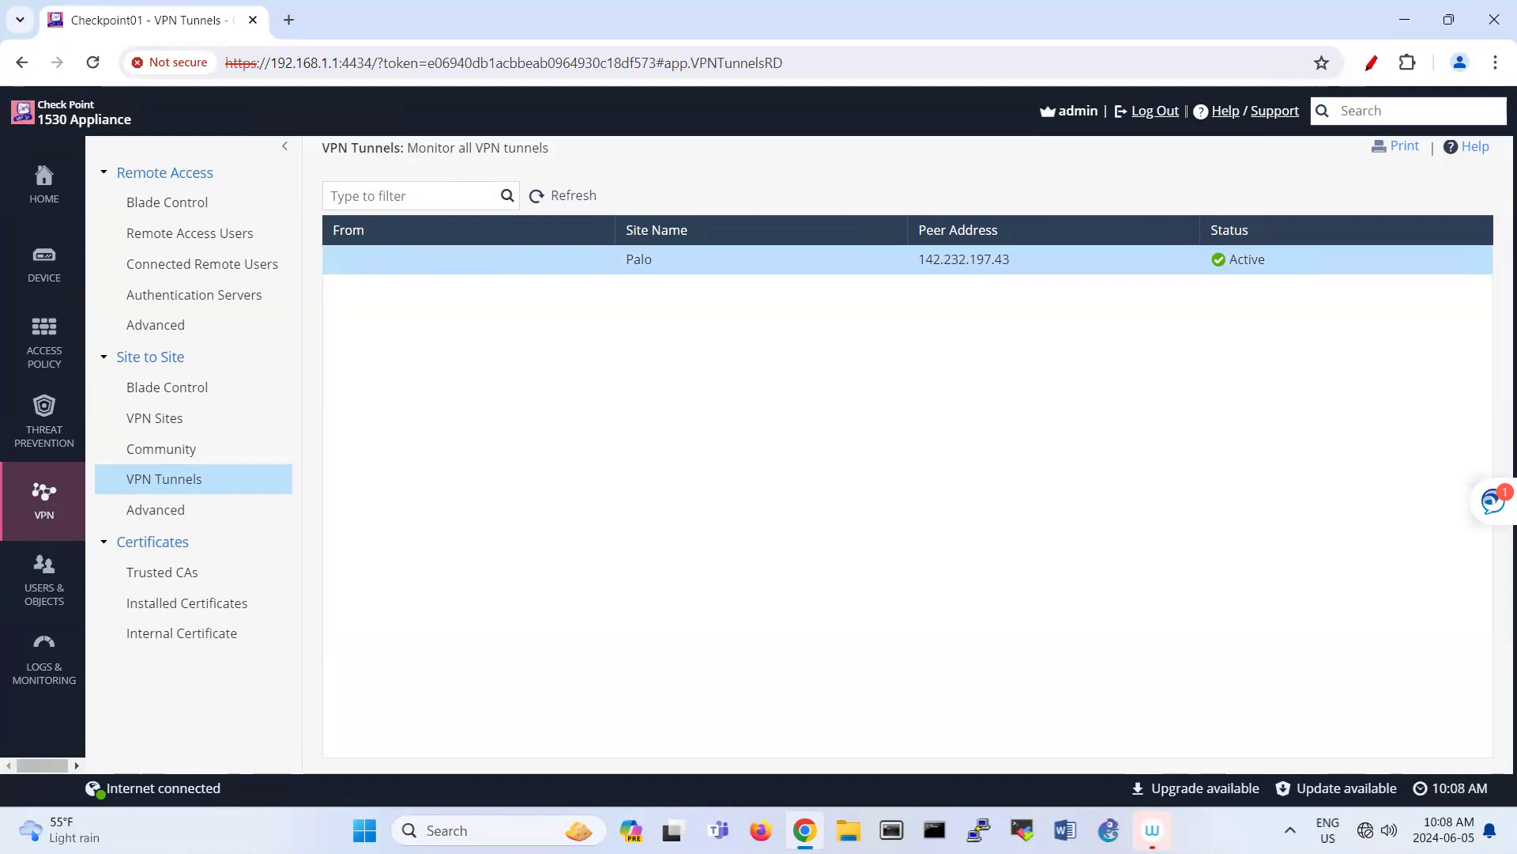
Step: Through GNS3's webterm-2 console, verify Tunnel1's IKE session is up on PA-VM
key("alt+Tab")
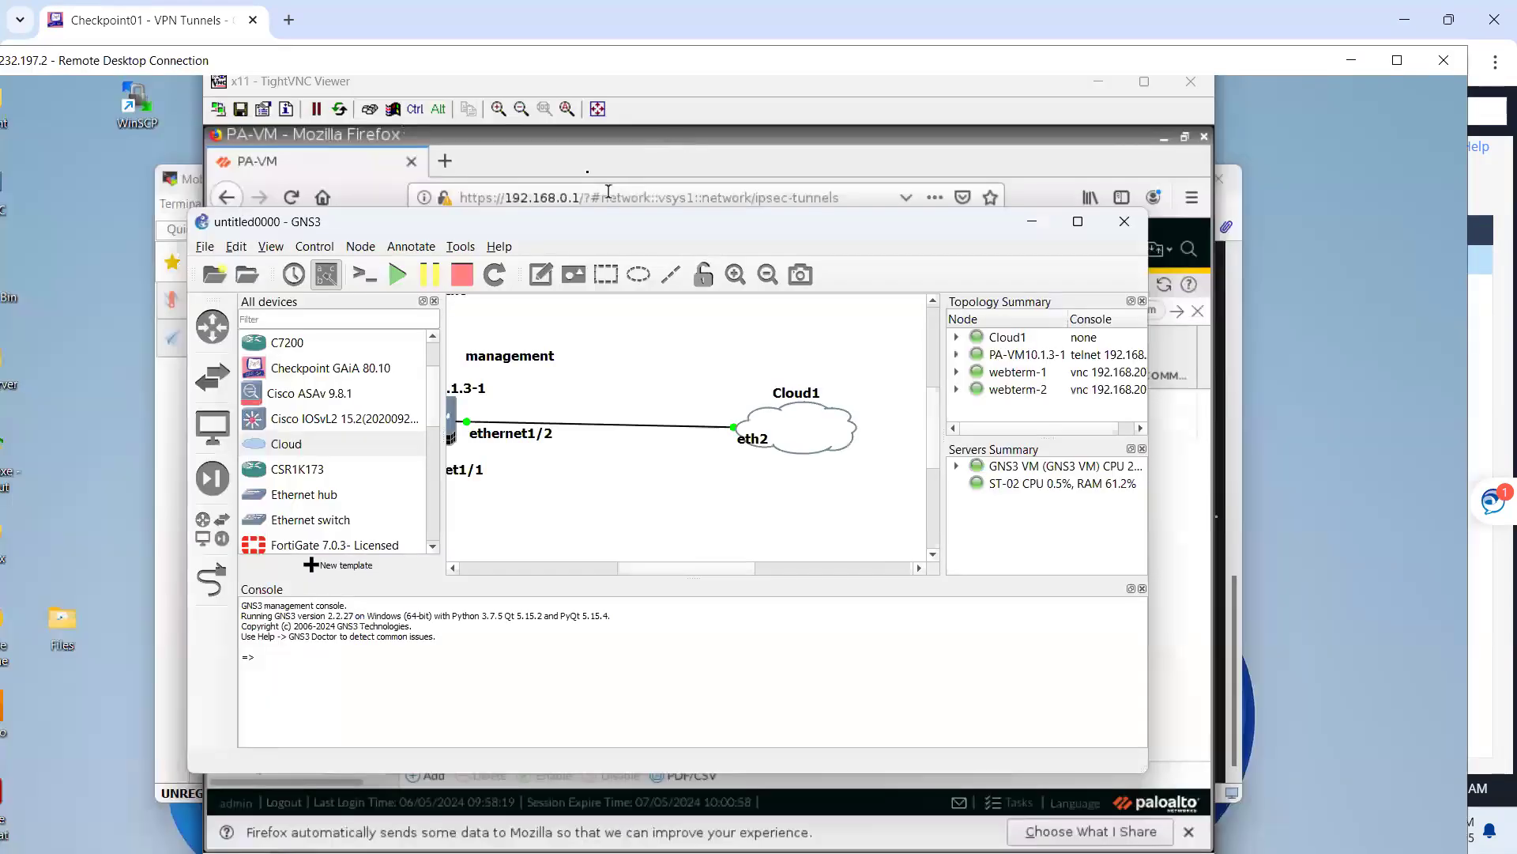
double_click(575, 226)
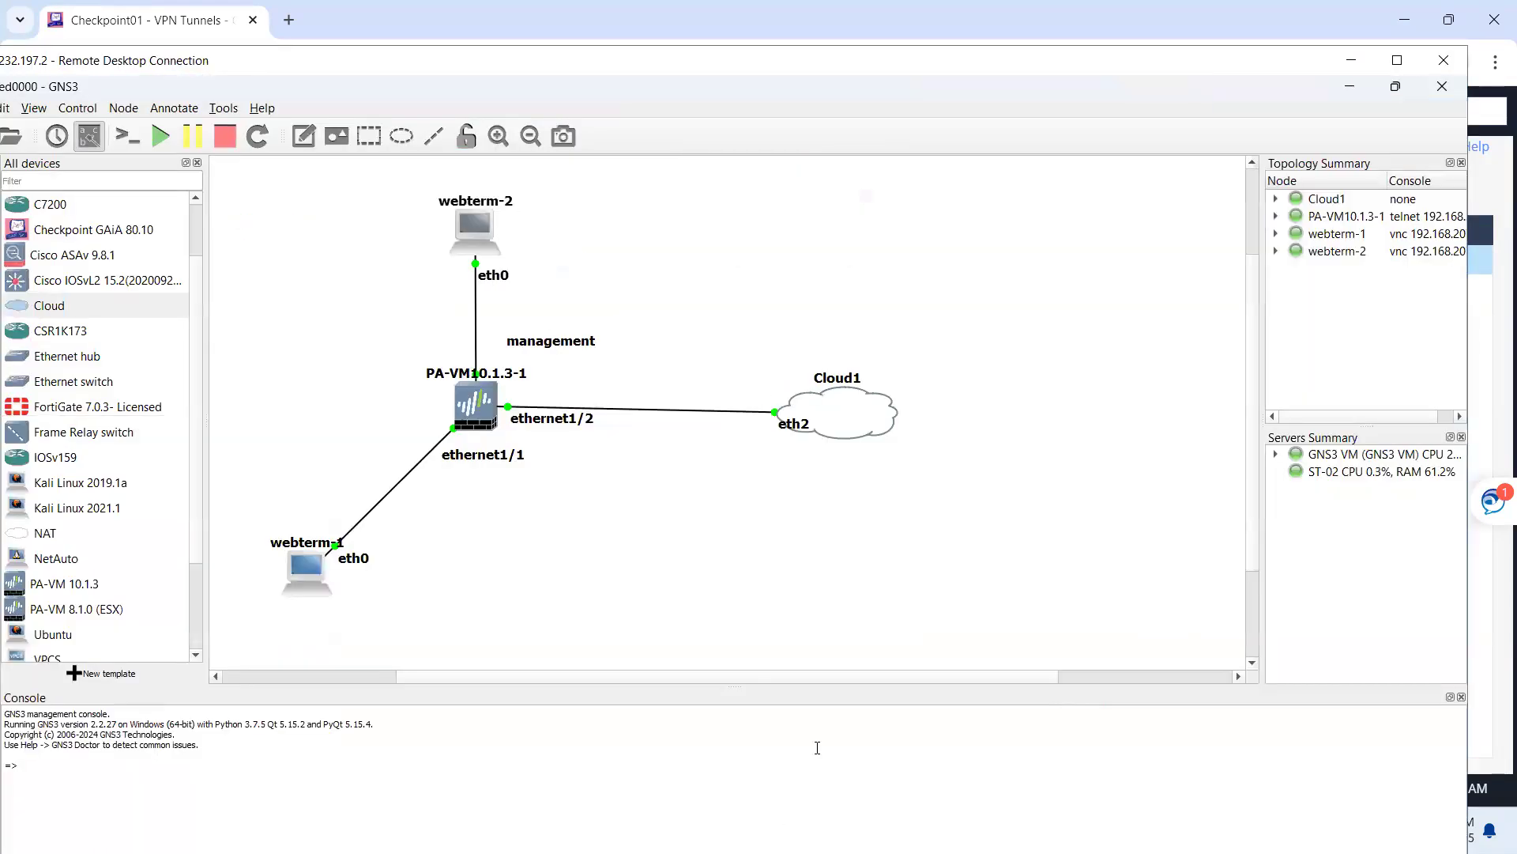
double_click(485, 229)
left_click(817, 402)
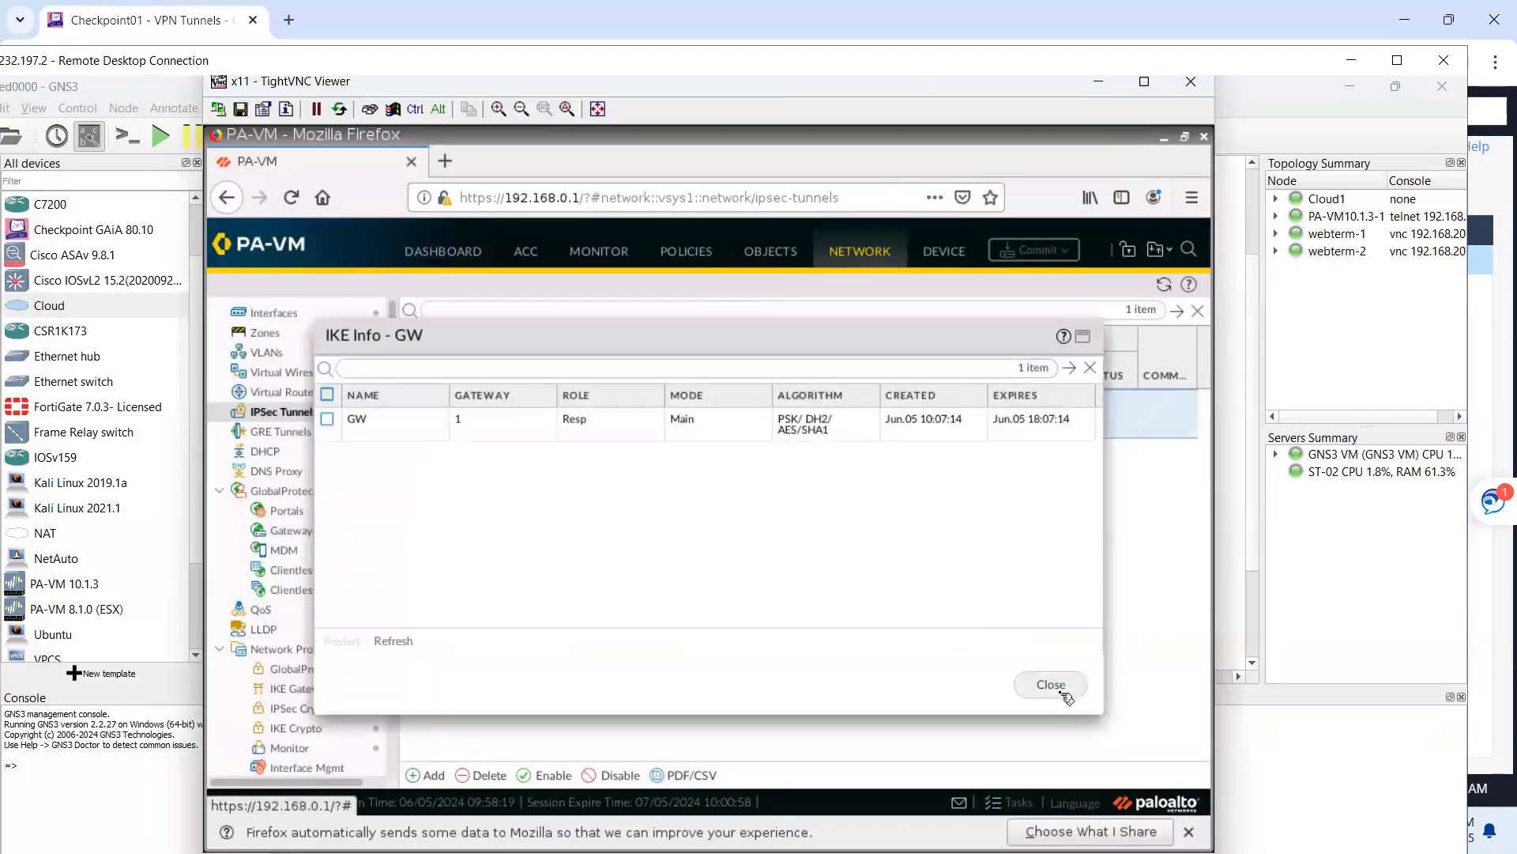
left_click(1051, 685)
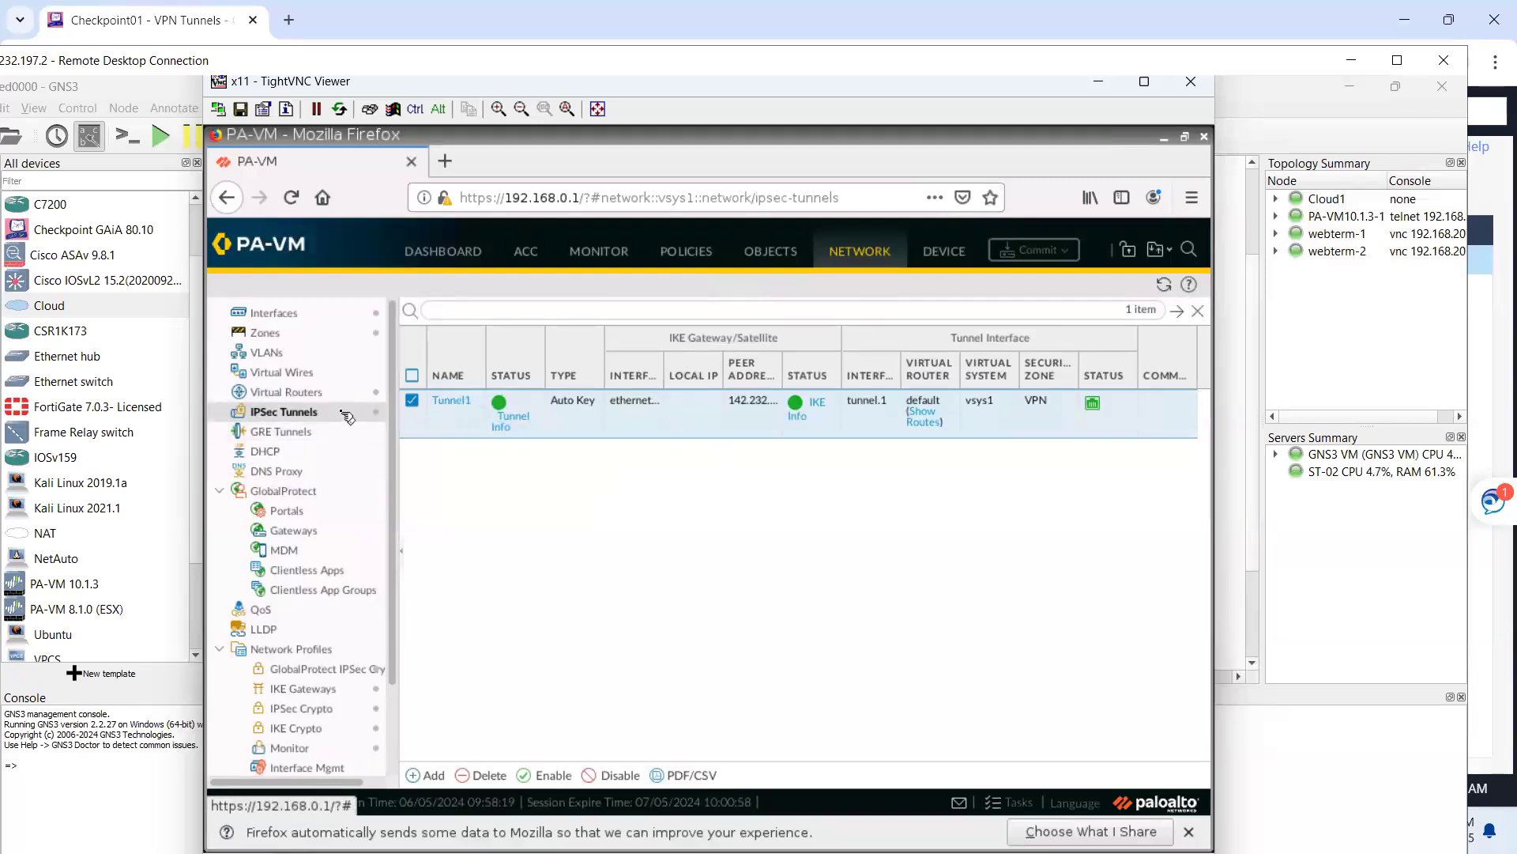
right_click(343, 412)
left_click(822, 512)
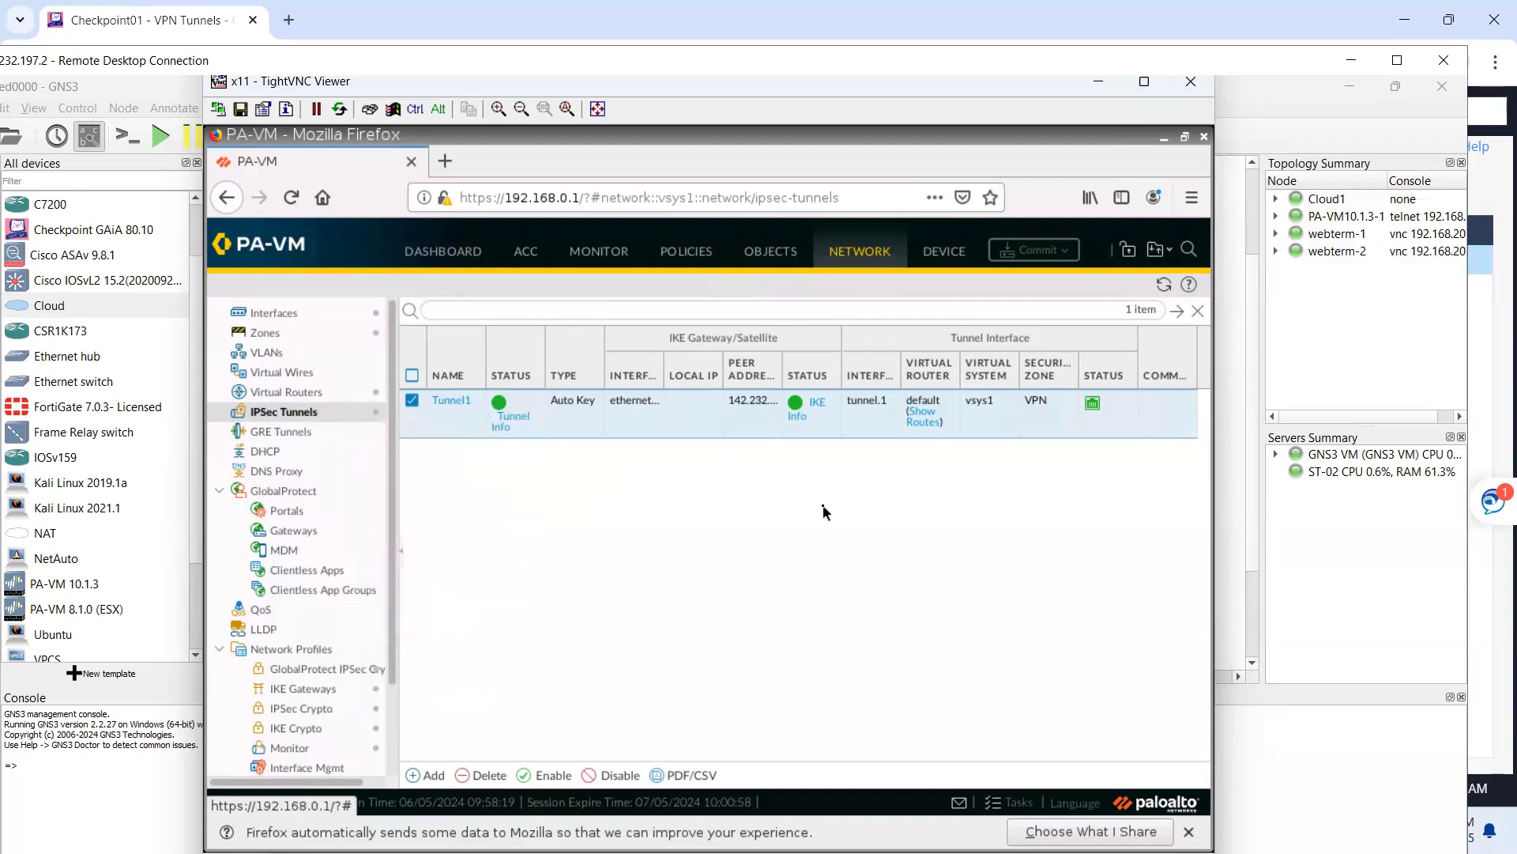